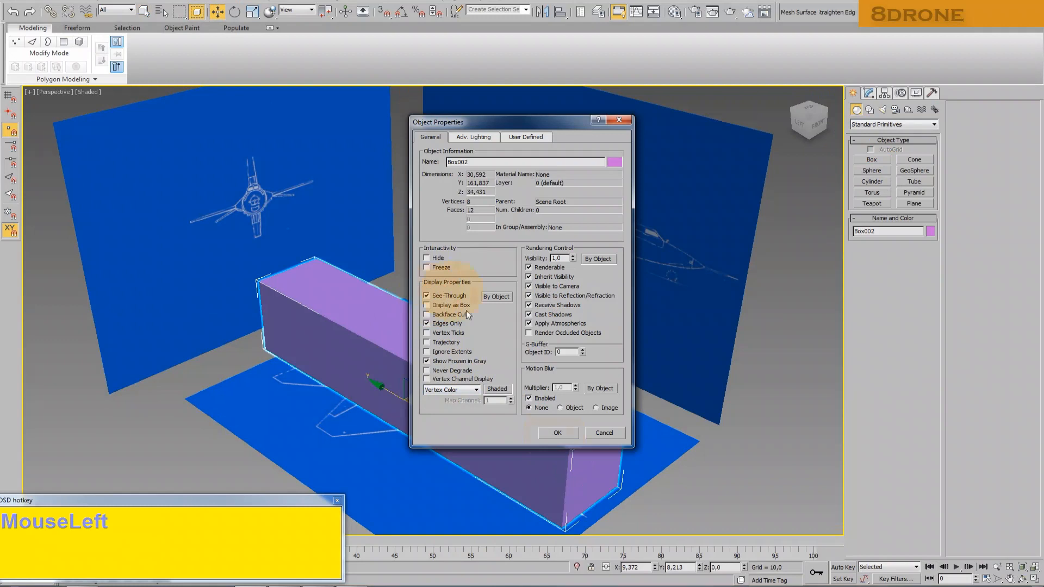
Apply the See-Through display property to the box and show it with edged faces in the top view
{"action": "left_click", "coordinate": [553, 433]}
{"action": "key", "text": "F4"}
{"action": "left_click", "coordinate": [53, 91]}
{"action": "left_click", "coordinate": [69, 154]}
Add an Edit Poly modifier to the box and move its rear-end vertices to the blueprint's tail edge
{"action": "left_click", "coordinate": [868, 92]}
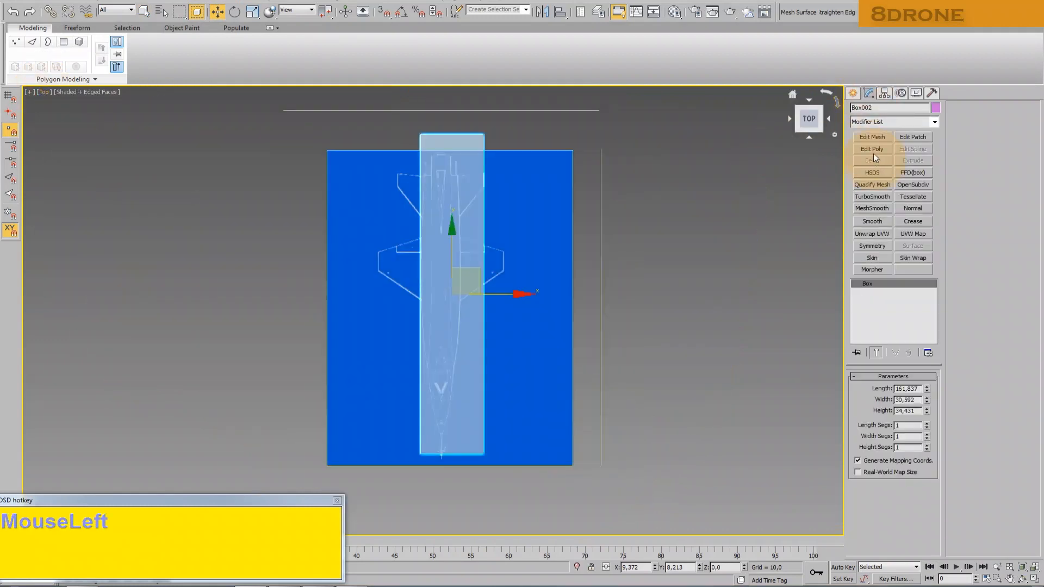
{"action": "left_click", "coordinate": [871, 149]}
{"action": "left_click", "coordinate": [964, 118]}
{"action": "left_click_drag", "start_coordinate": [396, 102], "coordinate": [492, 143]}
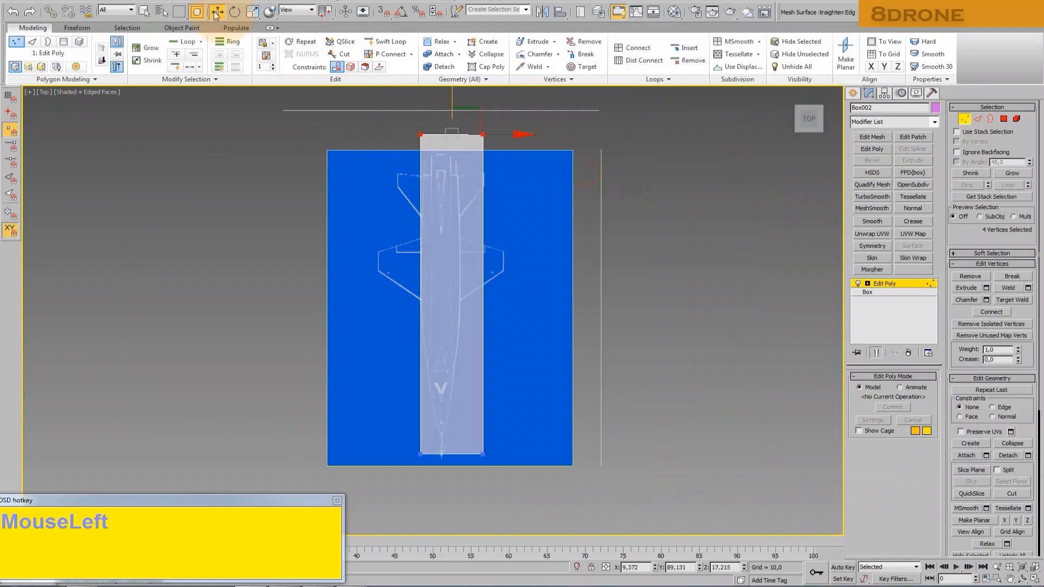
{"action": "scroll", "coordinate": [464, 118], "scroll_direction": "up", "scroll_amount": 2}
{"action": "left_click_drag", "start_coordinate": [449, 103], "coordinate": [445, 129]}
Move the box's front-end vertices back to the base of the nose probe on the top blueprint
{"action": "middle_click_drag", "start_coordinate": [466, 359], "coordinate": [474, 211]}
{"action": "left_click_drag", "start_coordinate": [400, 414], "coordinate": [526, 456]}
{"action": "scroll", "coordinate": [447, 429], "scroll_direction": "up", "scroll_amount": 3}
{"action": "left_click_drag", "start_coordinate": [464, 414], "coordinate": [465, 357]}
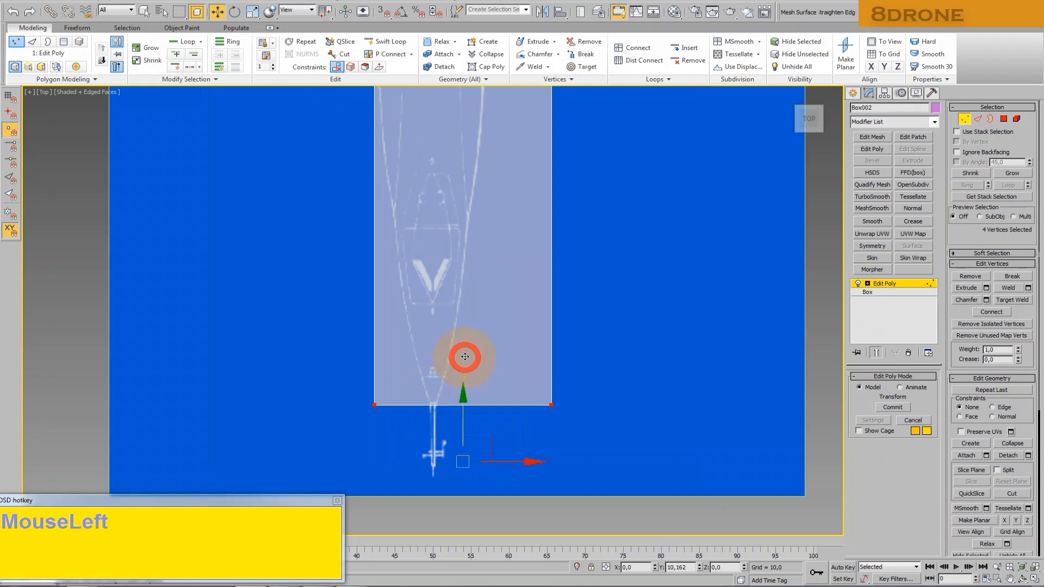
{"action": "scroll", "coordinate": [465, 356], "scroll_direction": "down", "scroll_amount": 2}
{"action": "middle_click_drag", "start_coordinate": [465, 355], "coordinate": [474, 430]}
Move the vertices on both long sides of the box inward to match the fuselage width
{"action": "scroll", "coordinate": [465, 338], "scroll_direction": "down", "scroll_amount": 2}
{"action": "left_click_drag", "start_coordinate": [434, 168], "coordinate": [465, 418]}
{"action": "scroll", "coordinate": [466, 295], "scroll_direction": "up", "scroll_amount": 4}
{"action": "scroll", "coordinate": [458, 309], "scroll_direction": "up", "scroll_amount": 3}
{"action": "left_click_drag", "start_coordinate": [326, 392], "coordinate": [338, 392]}
{"action": "scroll", "coordinate": [357, 355], "scroll_direction": "down", "scroll_amount": 7}
{"action": "middle_click_drag", "start_coordinate": [358, 353], "coordinate": [375, 311]}
{"action": "left_click_drag", "start_coordinate": [384, 189], "coordinate": [429, 443]}
{"action": "scroll", "coordinate": [349, 353], "scroll_direction": "up", "scroll_amount": 4}
{"action": "left_click_drag", "start_coordinate": [502, 286], "coordinate": [469, 286]}
In the left view, move the box's upper and lower vertices to match the fuselage height on the side blueprint
{"action": "left_click", "coordinate": [46, 92]}
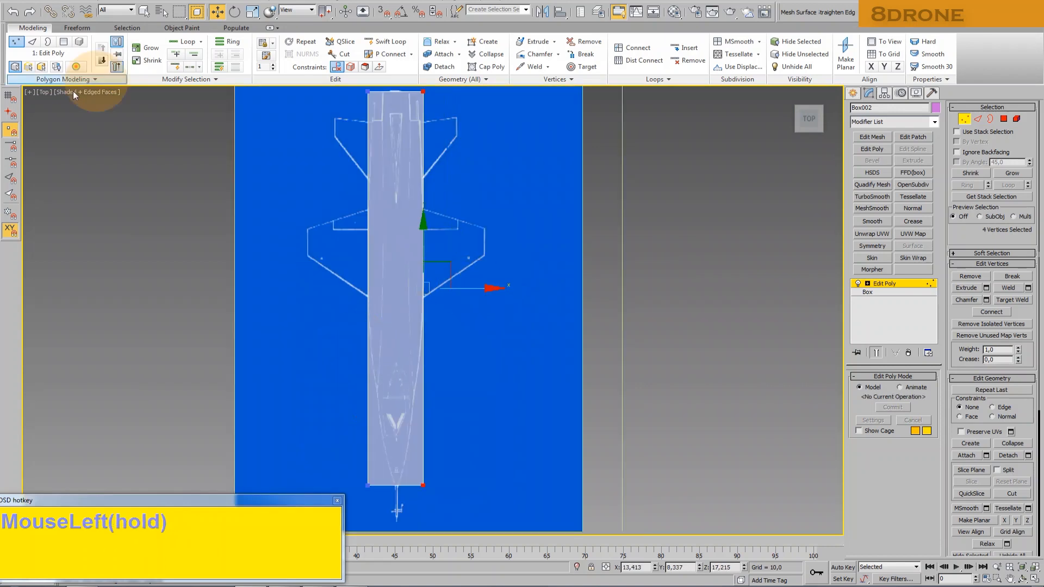
{"action": "left_click", "coordinate": [80, 197]}
{"action": "middle_click_drag", "start_coordinate": [346, 269], "coordinate": [331, 333]}
{"action": "left_click_drag", "start_coordinate": [171, 235], "coordinate": [625, 324]}
{"action": "left_click_drag", "start_coordinate": [393, 233], "coordinate": [420, 131]}
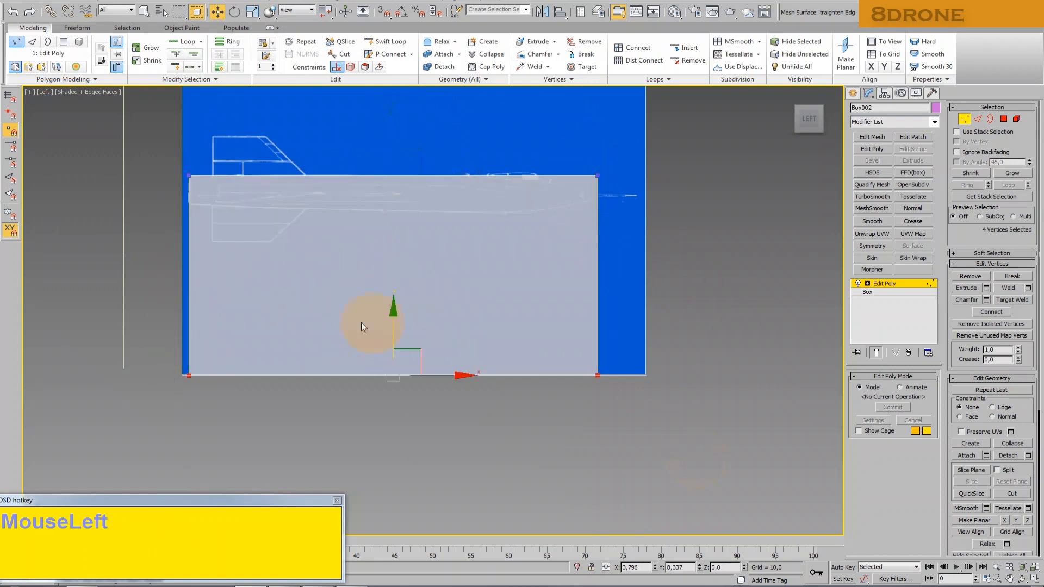
{"action": "left_click_drag", "start_coordinate": [396, 320], "coordinate": [449, 162]}
{"action": "middle_click_drag", "start_coordinate": [384, 276], "coordinate": [396, 310]}
In the top view, insert an edge loop across the fuselage and move it close to the tail end
{"action": "left_click", "coordinate": [47, 92]}
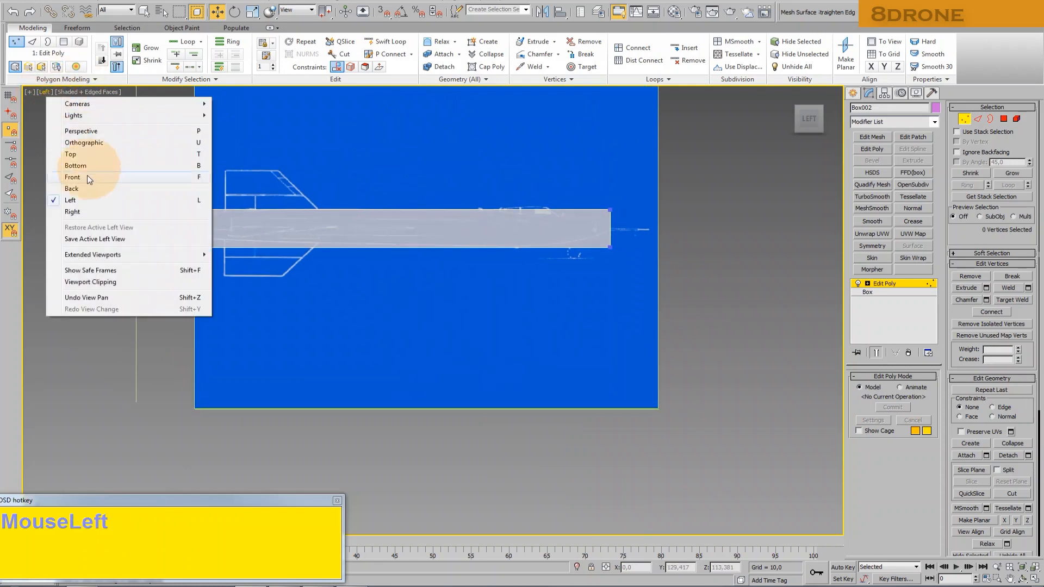
{"action": "left_click", "coordinate": [84, 157]}
{"action": "middle_click_drag", "start_coordinate": [413, 180], "coordinate": [416, 221]}
{"action": "left_click", "coordinate": [978, 119]}
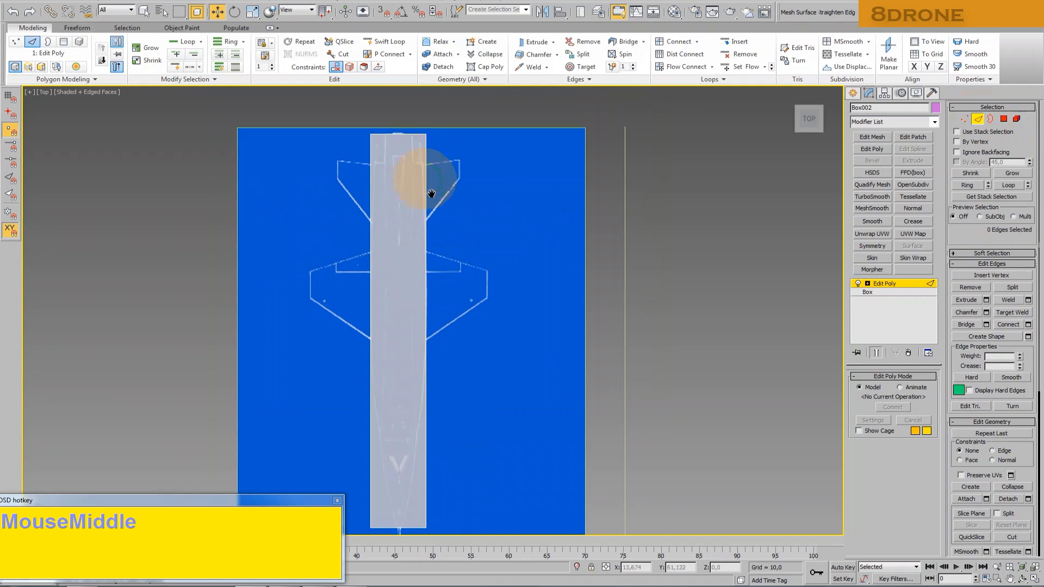
{"action": "middle_click_drag", "start_coordinate": [429, 169], "coordinate": [440, 190]}
{"action": "scroll", "coordinate": [440, 190], "scroll_direction": "up", "scroll_amount": 2}
{"action": "left_click", "coordinate": [433, 197]}
{"action": "left_click", "coordinate": [735, 44]}
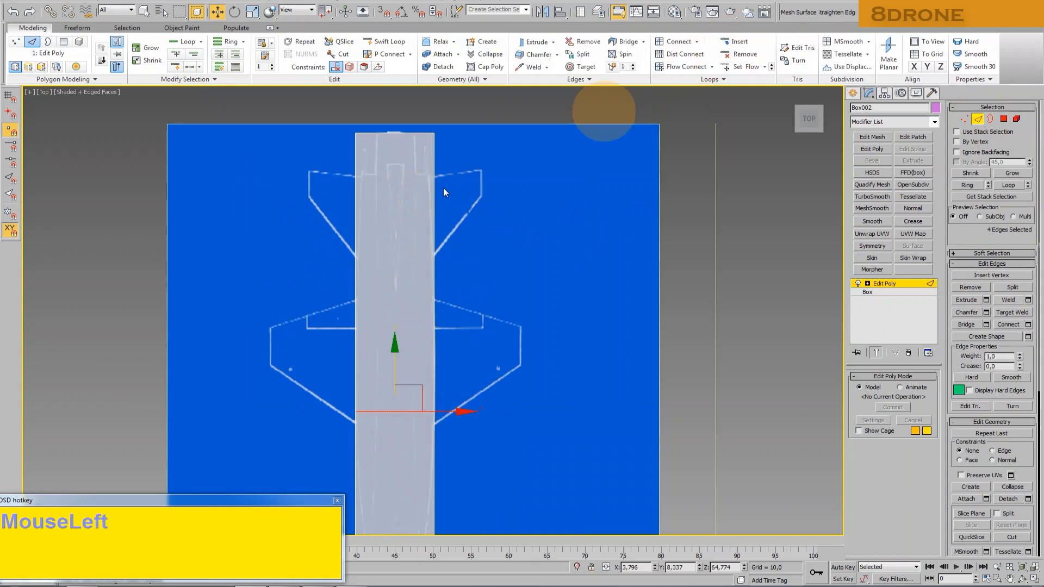
{"action": "left_click_drag", "start_coordinate": [394, 358], "coordinate": [432, 108]}
Insert two more edge loops across the fuselage and place them at the rear and front of the main wing root
{"action": "left_click", "coordinate": [432, 301]}
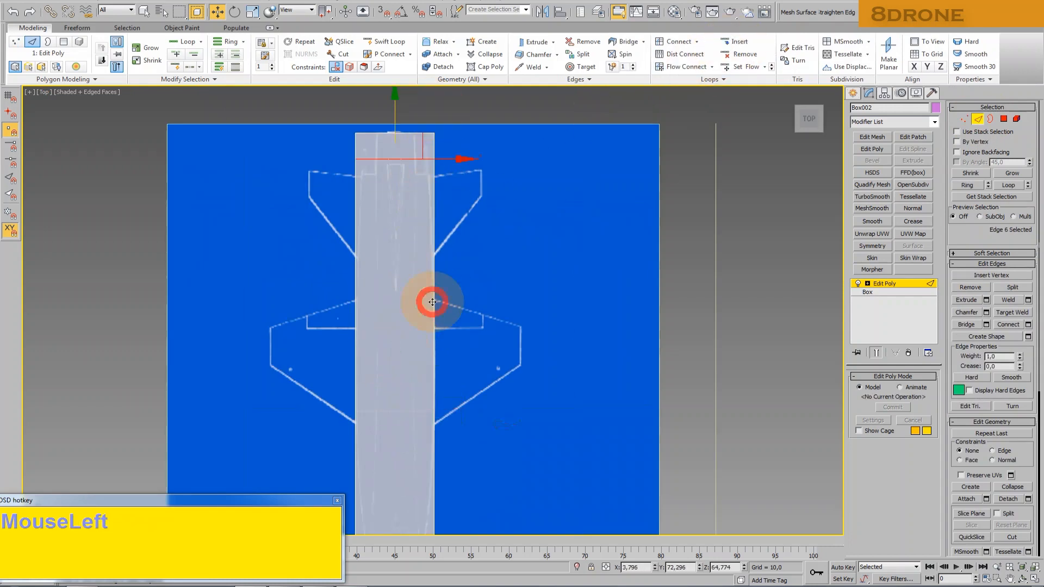
{"action": "left_click", "coordinate": [736, 44]}
{"action": "left_click_drag", "start_coordinate": [396, 360], "coordinate": [454, 242]}
{"action": "middle_click_drag", "start_coordinate": [462, 389], "coordinate": [499, 261]}
{"action": "left_click", "coordinate": [475, 289]}
{"action": "left_click", "coordinate": [730, 42]}
{"action": "left_click_drag", "start_coordinate": [438, 288], "coordinate": [455, 228]}
Insert edge loops across the fuselage ahead of the main wing and space them towards the nose
{"action": "middle_click_drag", "start_coordinate": [501, 381], "coordinate": [501, 331]}
{"action": "left_click", "coordinate": [474, 287]}
{"action": "left_click", "coordinate": [738, 45]}
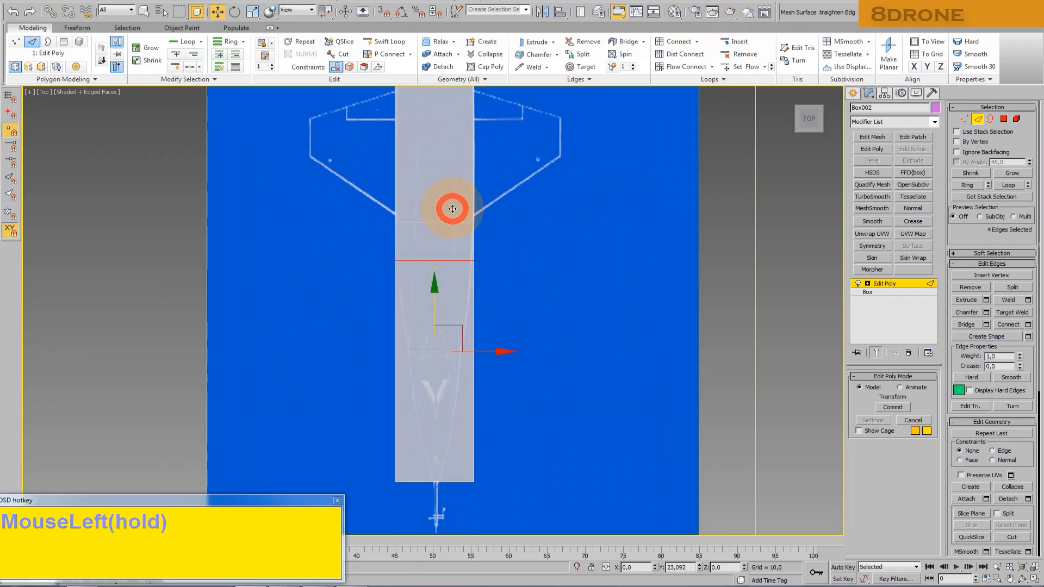
{"action": "left_click_drag", "start_coordinate": [435, 219], "coordinate": [444, 260]}
{"action": "left_click", "coordinate": [435, 324]}
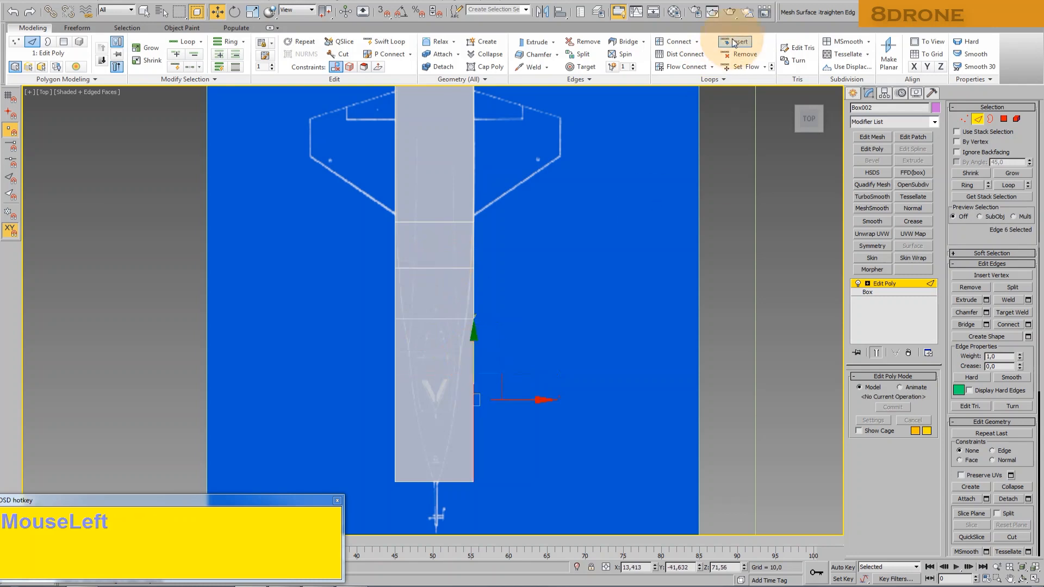
{"action": "left_click_drag", "start_coordinate": [447, 308], "coordinate": [484, 379]}
Insert the remaining cross loops through the nose section and one lengthwise loop along the fuselage centreline
{"action": "middle_click_drag", "start_coordinate": [485, 379], "coordinate": [492, 337]}
{"action": "left_click", "coordinate": [492, 337]}
{"action": "left_click", "coordinate": [728, 43]}
{"action": "left_click", "coordinate": [449, 332]}
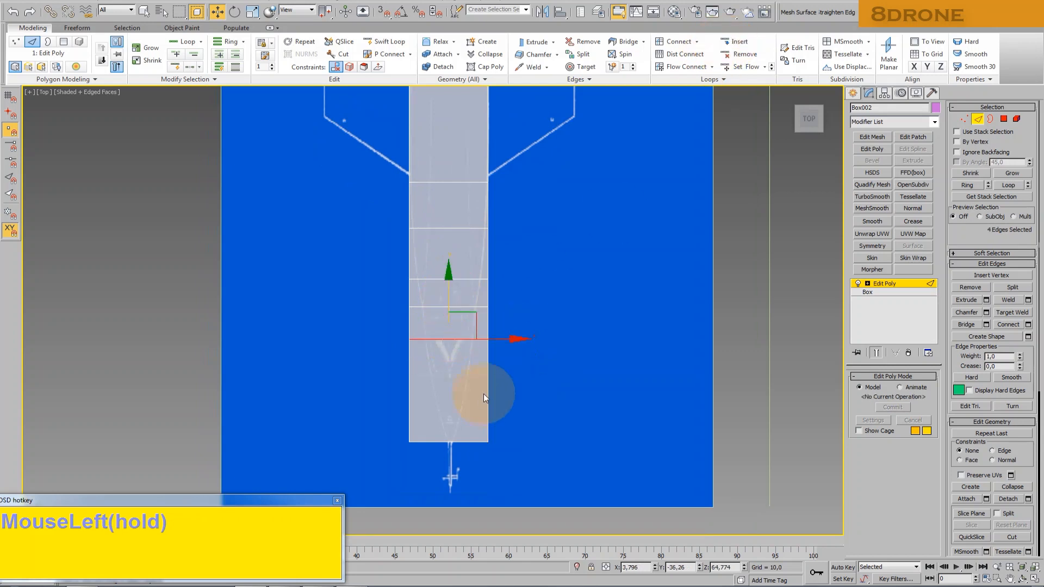
{"action": "left_click", "coordinate": [454, 339]}
{"action": "left_click_drag", "start_coordinate": [451, 324], "coordinate": [450, 424]}
{"action": "left_click", "coordinate": [488, 398]}
{"action": "left_click", "coordinate": [734, 43]}
{"action": "left_click", "coordinate": [734, 42]}
{"action": "left_click", "coordinate": [637, 231]}
In the left view, insert two lengthwise edge loops along the fuselage side and reposition the first one
{"action": "scroll", "coordinate": [635, 233], "scroll_direction": "down", "scroll_amount": 2}
{"action": "middle_click_drag", "start_coordinate": [597, 224], "coordinate": [585, 327]}
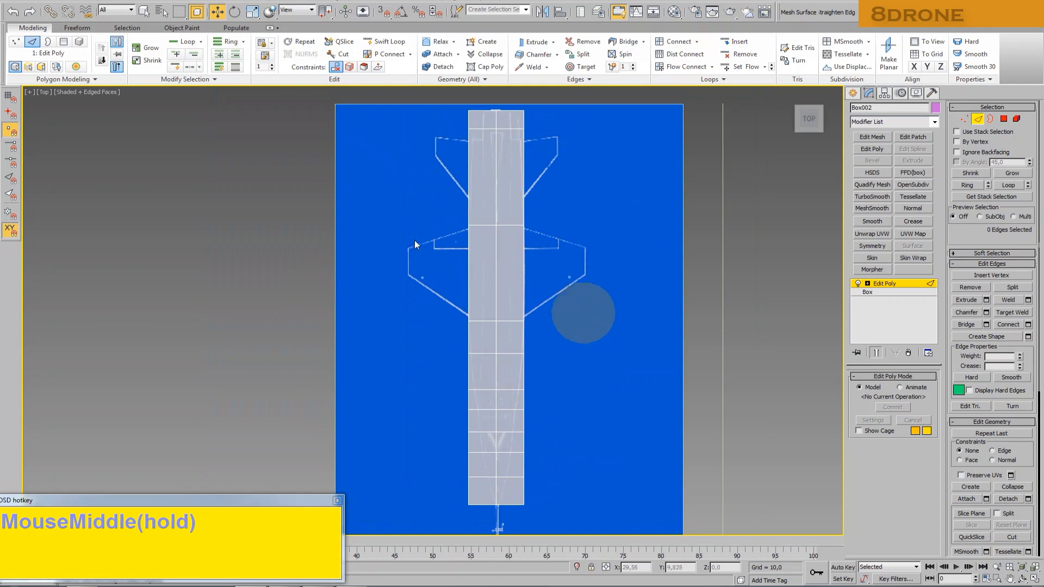
{"action": "left_click", "coordinate": [1011, 580]}
{"action": "left_click_drag", "start_coordinate": [521, 326], "coordinate": [544, 296]}
{"action": "left_click", "coordinate": [56, 92]}
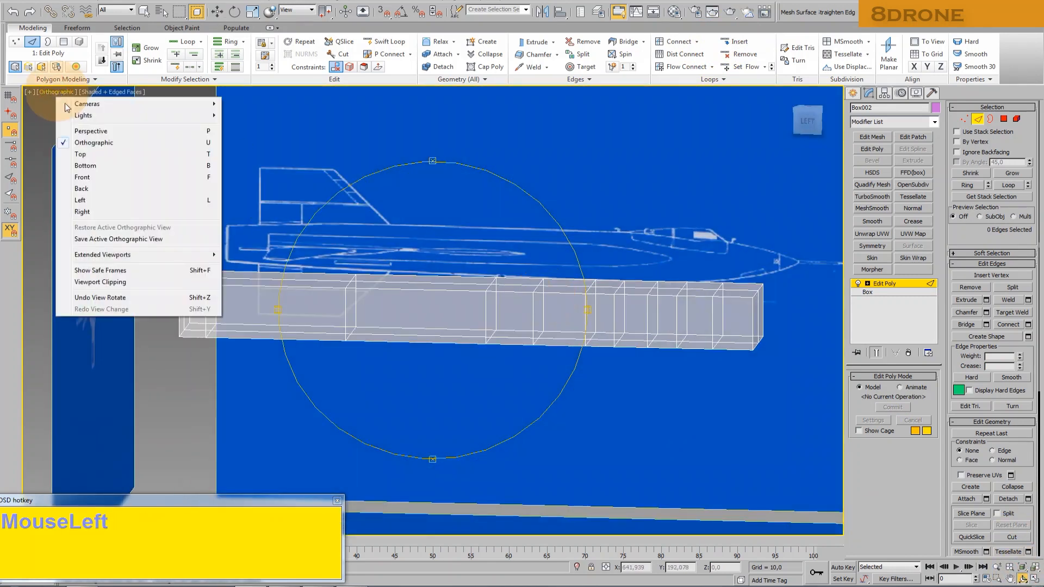
{"action": "left_click", "coordinate": [90, 201]}
{"action": "scroll", "coordinate": [358, 228], "scroll_direction": "up", "scroll_amount": 2}
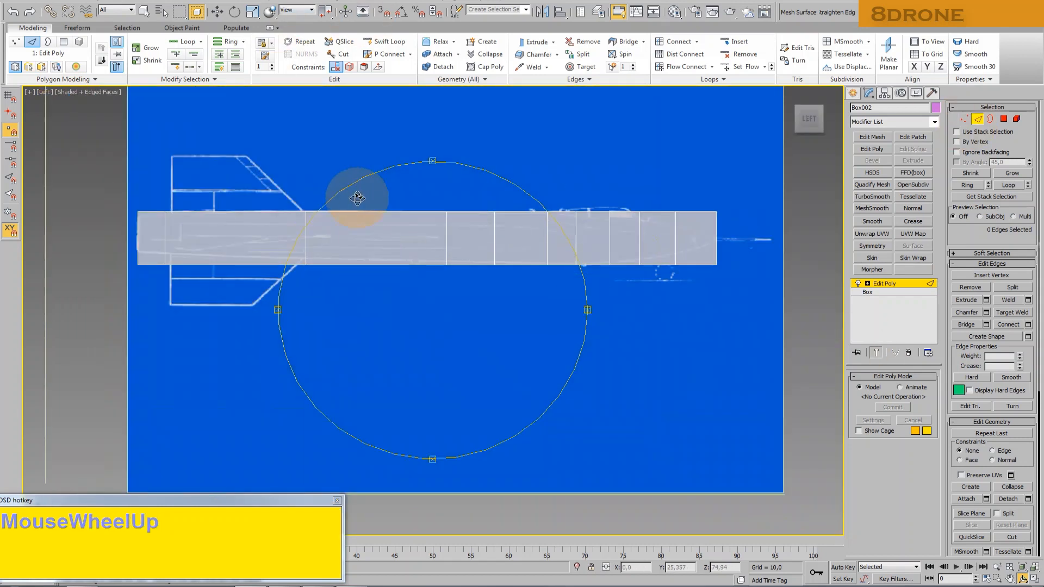
{"action": "key", "text": "Escape"}
{"action": "scroll", "coordinate": [606, 233], "scroll_direction": "up", "scroll_amount": 2}
{"action": "left_click", "coordinate": [606, 232]}
{"action": "left_click", "coordinate": [733, 41]}
{"action": "left_click_drag", "start_coordinate": [419, 181], "coordinate": [419, 199]}
{"action": "left_click", "coordinate": [443, 259]}
{"action": "left_click", "coordinate": [731, 42]}
{"action": "left_click", "coordinate": [445, 116]}
Add an Edit Mesh modifier and collapse all vertices of the fuselage's front end into a single nose point
{"action": "scroll", "coordinate": [465, 124], "scroll_direction": "down", "scroll_amount": 2}
{"action": "middle_click_drag", "start_coordinate": [467, 124], "coordinate": [433, 159]}
{"action": "left_click", "coordinate": [873, 138]}
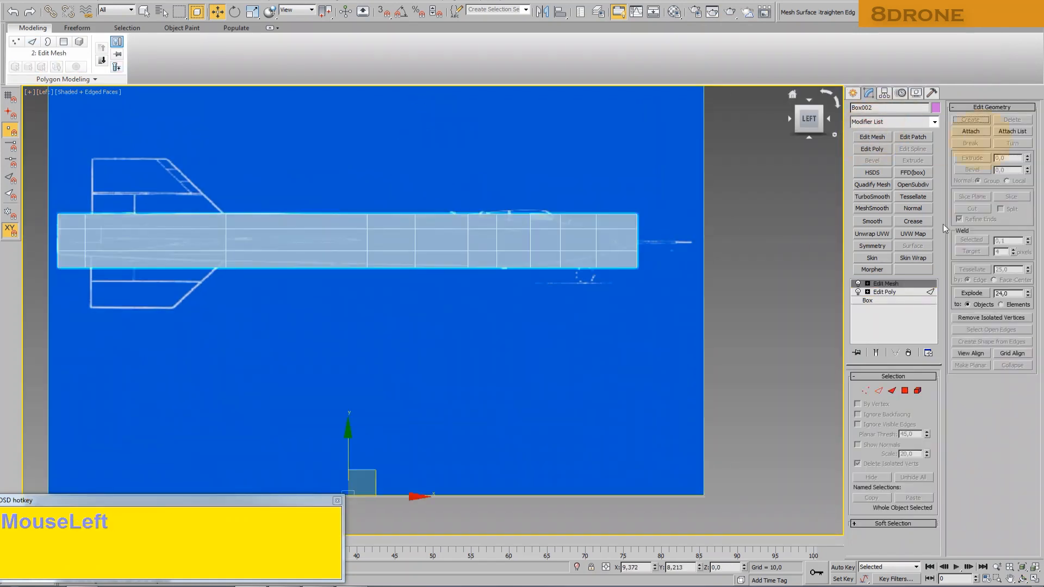
{"action": "left_click", "coordinate": [864, 392]}
{"action": "left_click_drag", "start_coordinate": [674, 172], "coordinate": [619, 305]}
{"action": "left_click", "coordinate": [711, 242]}
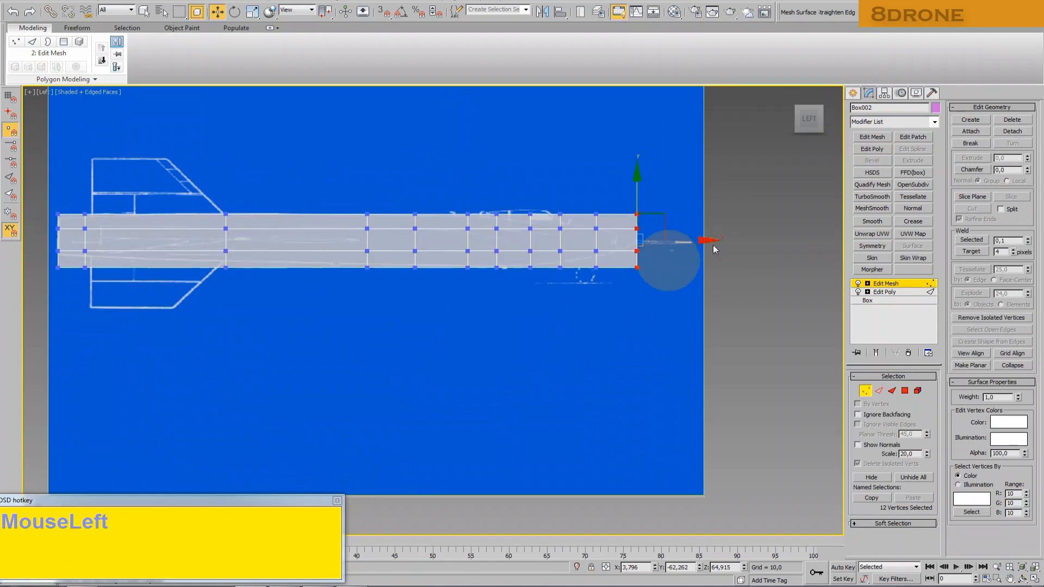
{"action": "left_click", "coordinate": [1023, 579]}
{"action": "left_click_drag", "start_coordinate": [466, 266], "coordinate": [489, 284]}
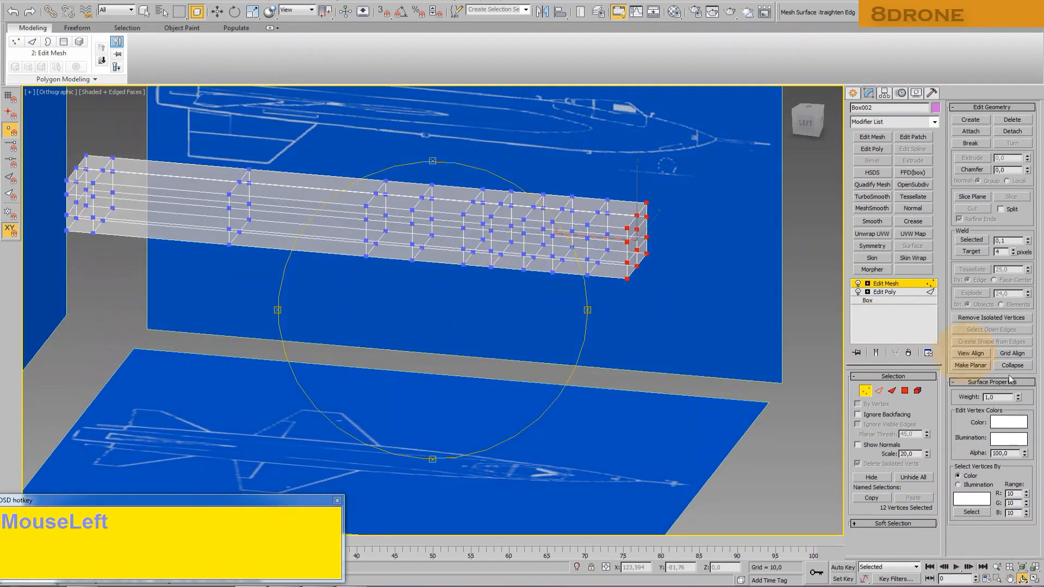
{"action": "left_click", "coordinate": [1014, 367]}
Return to the top view and add another Edit Poly modifier above the Edit Mesh modifier
{"action": "left_click", "coordinate": [804, 124]}
{"action": "left_click", "coordinate": [57, 86]}
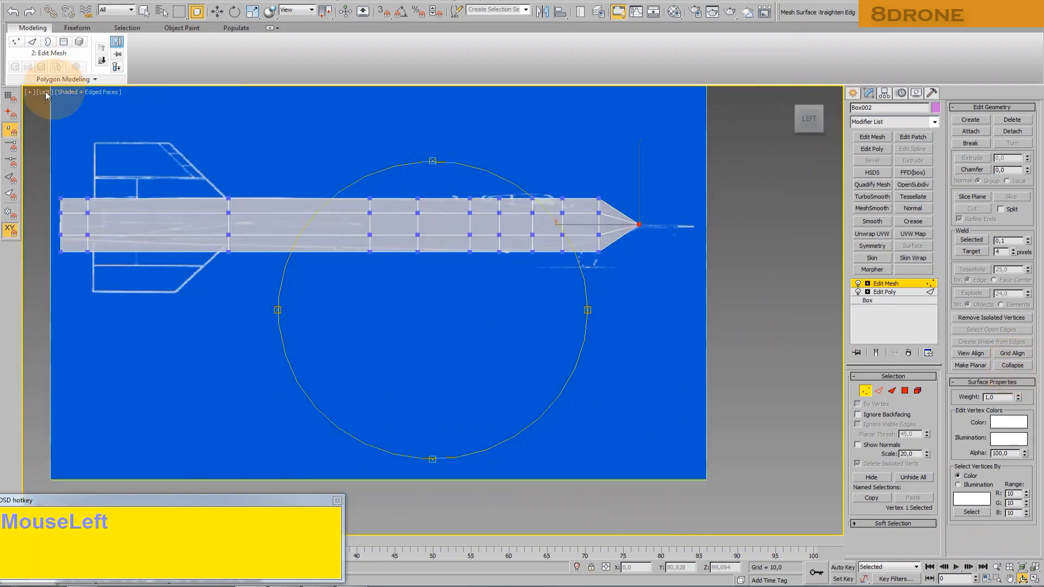
{"action": "left_click", "coordinate": [66, 153]}
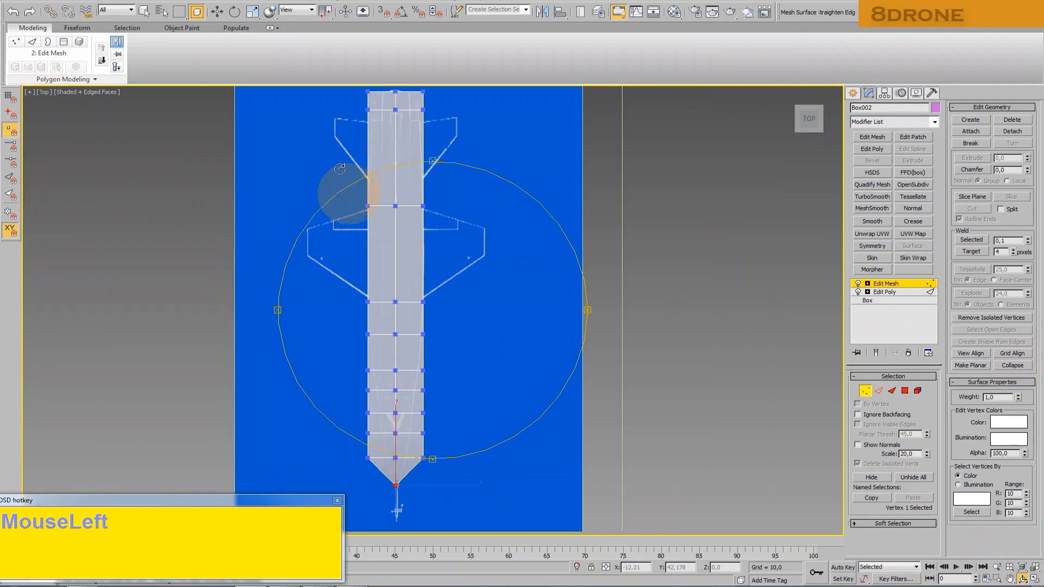
{"action": "left_click", "coordinate": [212, 14]}
{"action": "middle_click_drag", "start_coordinate": [497, 282], "coordinate": [491, 235]}
{"action": "left_click", "coordinate": [490, 236]}
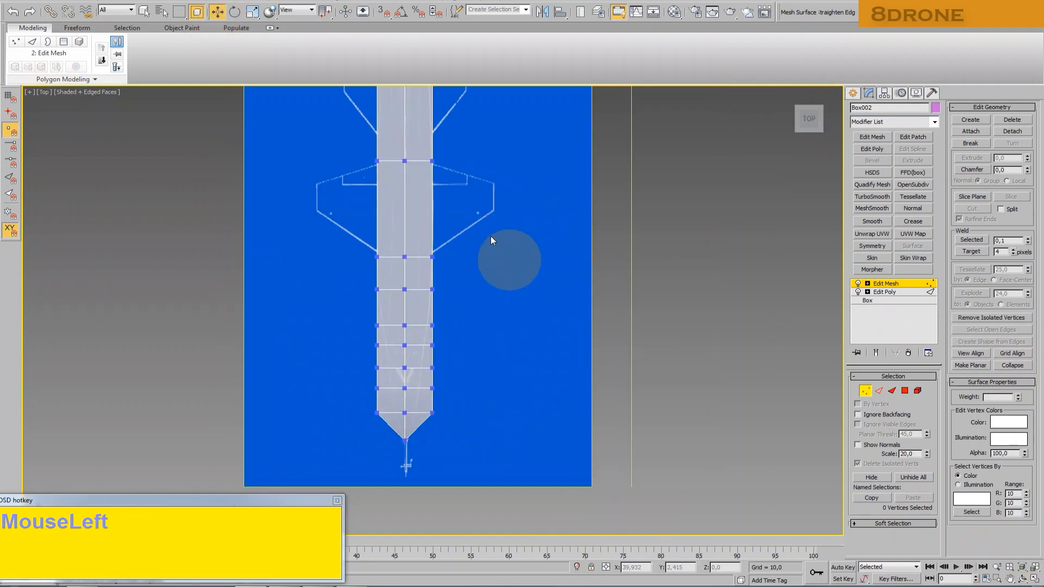
{"action": "left_click", "coordinate": [875, 147]}
{"action": "left_click", "coordinate": [964, 118]}
{"action": "middle_click_drag", "start_coordinate": [446, 385], "coordinate": [465, 370]}
{"action": "scroll", "coordinate": [405, 390], "scroll_direction": "up", "scroll_amount": 5}
{"action": "left_click", "coordinate": [355, 400]}
{"action": "scroll", "coordinate": [357, 401], "scroll_direction": "down", "scroll_amount": 6}
{"action": "middle_click_drag", "start_coordinate": [409, 346], "coordinate": [437, 466]}
{"action": "scroll", "coordinate": [425, 237], "scroll_direction": "up", "scroll_amount": 1}
{"action": "scroll", "coordinate": [425, 240], "scroll_direction": "up", "scroll_amount": 2}
Inset the two upper and two lower polygons between the tail fins and scale them into narrow strips along the centreline
{"action": "key", "text": "4"}
{"action": "left_click", "coordinate": [543, 257]}
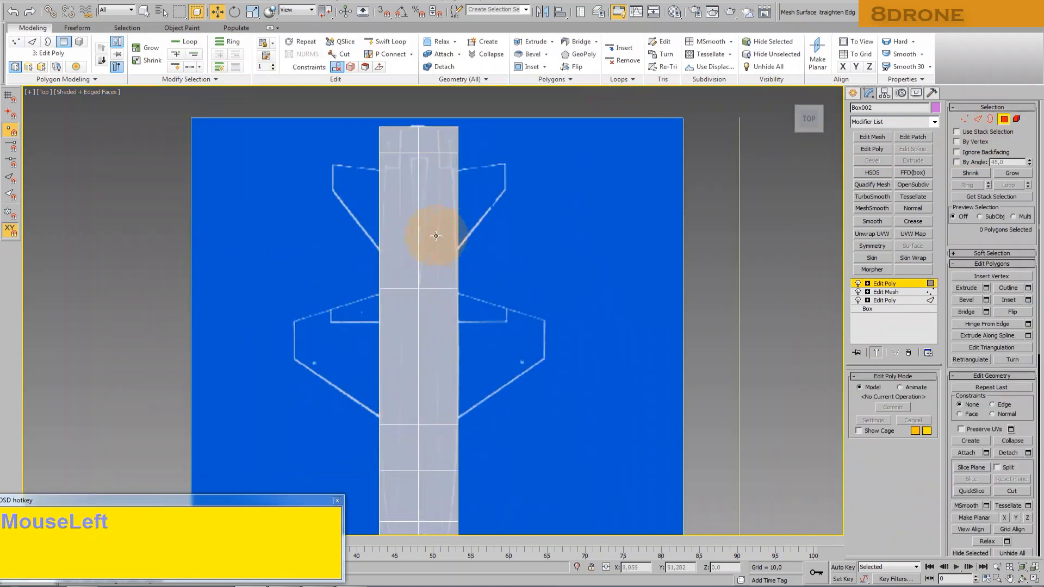
{"action": "left_click", "coordinate": [435, 236], "text": "ctrl"}
{"action": "left_click", "coordinate": [387, 238], "text": "ctrl"}
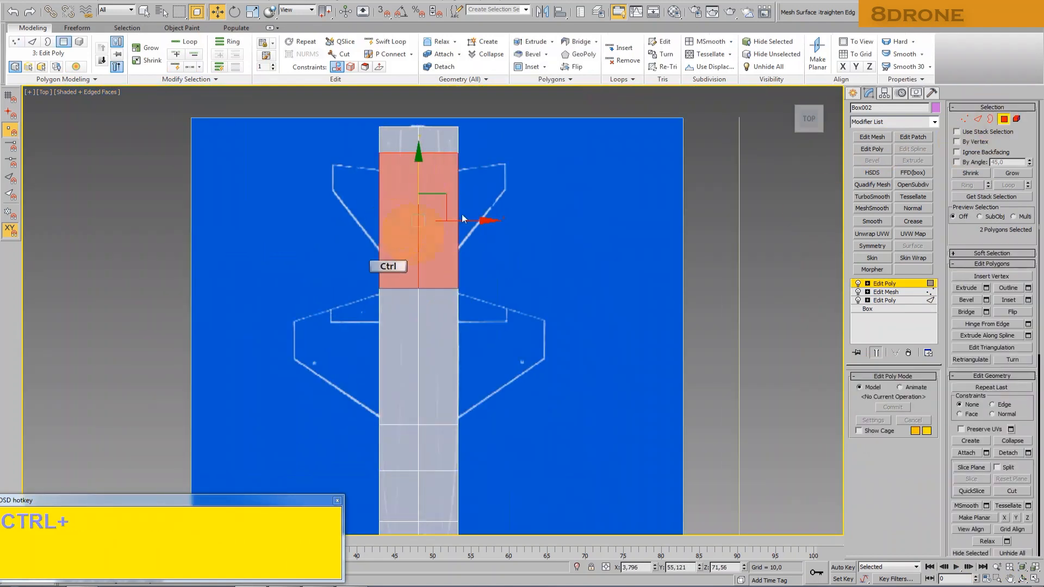
{"action": "left_click", "coordinate": [1023, 581]}
{"action": "left_click_drag", "start_coordinate": [378, 282], "coordinate": [426, 235]}
{"action": "scroll", "coordinate": [426, 235], "scroll_direction": "up", "scroll_amount": 3}
{"action": "left_click", "coordinate": [219, 13]}
{"action": "left_click", "coordinate": [393, 285], "text": "ctrl"}
{"action": "left_click", "coordinate": [385, 313], "text": "ctrl"}
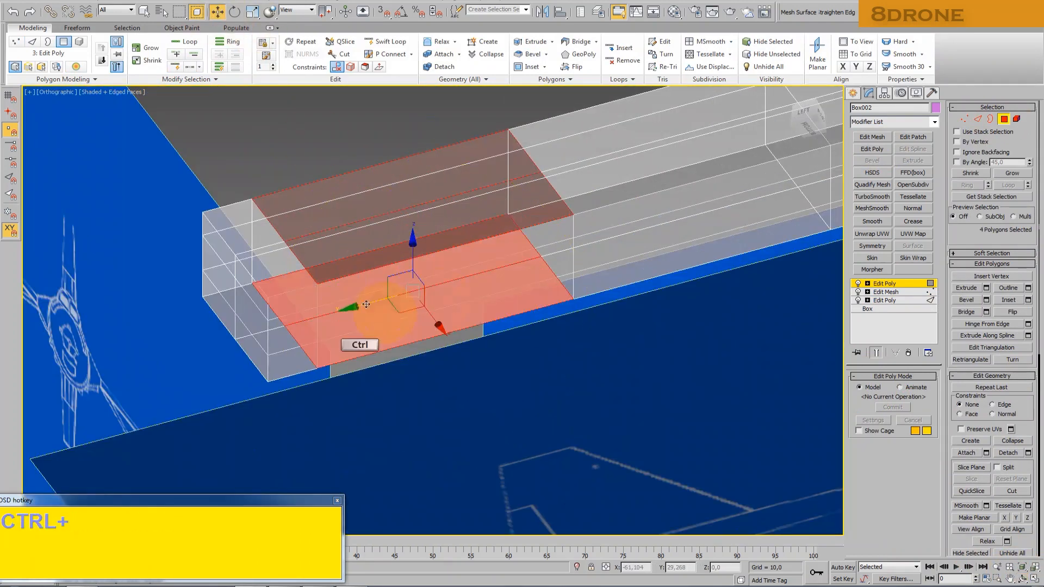
{"action": "left_click", "coordinate": [532, 68]}
{"action": "left_click_drag", "start_coordinate": [392, 282], "coordinate": [403, 300]}
{"action": "left_click", "coordinate": [252, 13]}
{"action": "left_click_drag", "start_coordinate": [382, 254], "coordinate": [454, 321]}
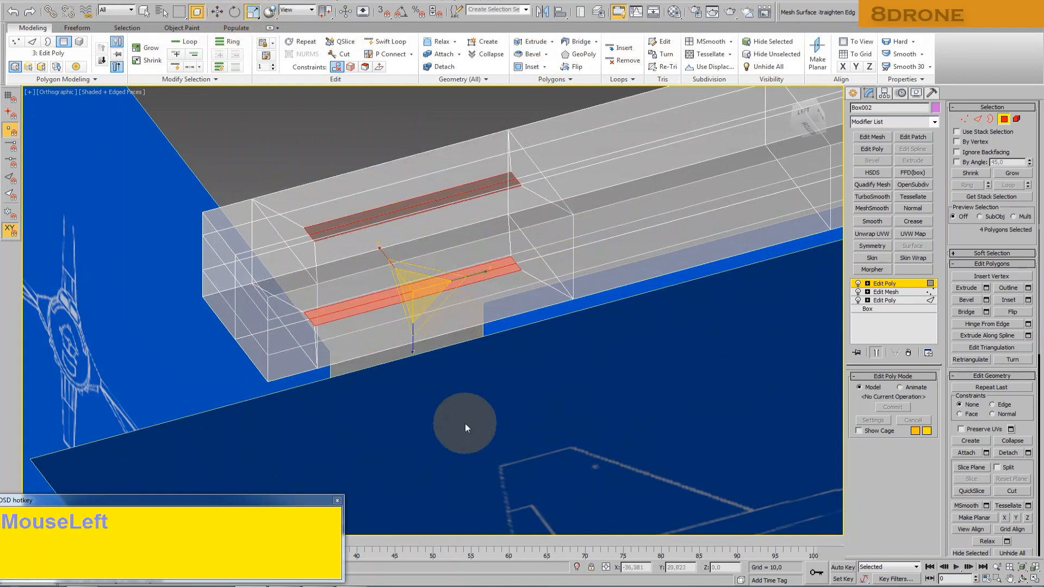
In the top view, move the inset strips' front vertices and the adjacent cross-section row towards the nose
{"action": "left_click", "coordinate": [60, 92]}
{"action": "left_click", "coordinate": [65, 159]}
{"action": "middle_click", "coordinate": [437, 316]}
{"action": "scroll", "coordinate": [415, 270], "scroll_direction": "up", "scroll_amount": 5}
{"action": "middle_click_drag", "start_coordinate": [451, 340], "coordinate": [478, 431]}
{"action": "left_click", "coordinate": [964, 118]}
{"action": "left_click_drag", "start_coordinate": [348, 163], "coordinate": [450, 201]}
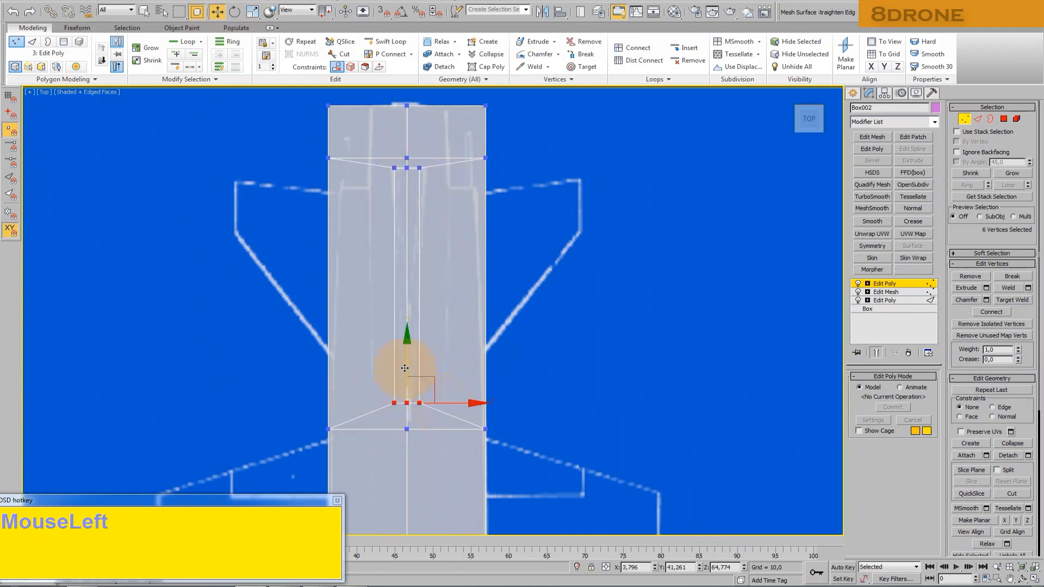
{"action": "left_click_drag", "start_coordinate": [407, 378], "coordinate": [406, 383]}
{"action": "left_click_drag", "start_coordinate": [323, 427], "coordinate": [525, 451]}
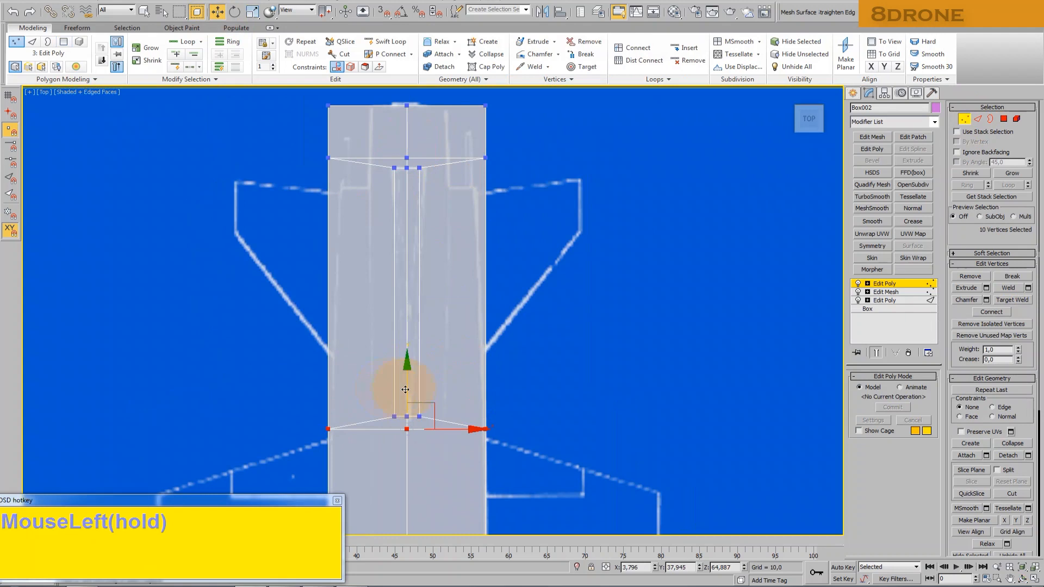
{"action": "mouse_move", "coordinate": [407, 397]}
{"action": "left_mouse_down"}
{"action": "mouse_move", "coordinate": [438, 422]}
{"action": "mouse_move", "coordinate": [412, 398]}
{"action": "left_mouse_up"}
{"action": "left_click", "coordinate": [468, 389]}
Delete the vertices of the fuselage's right half, including the leftover ones beside the centreline
{"action": "scroll", "coordinate": [473, 382], "scroll_direction": "down", "scroll_amount": 6}
{"action": "middle_click_drag", "start_coordinate": [510, 402], "coordinate": [506, 241]}
{"action": "left_click_drag", "start_coordinate": [510, 431], "coordinate": [462, 114]}
{"action": "key", "text": "Delete"}
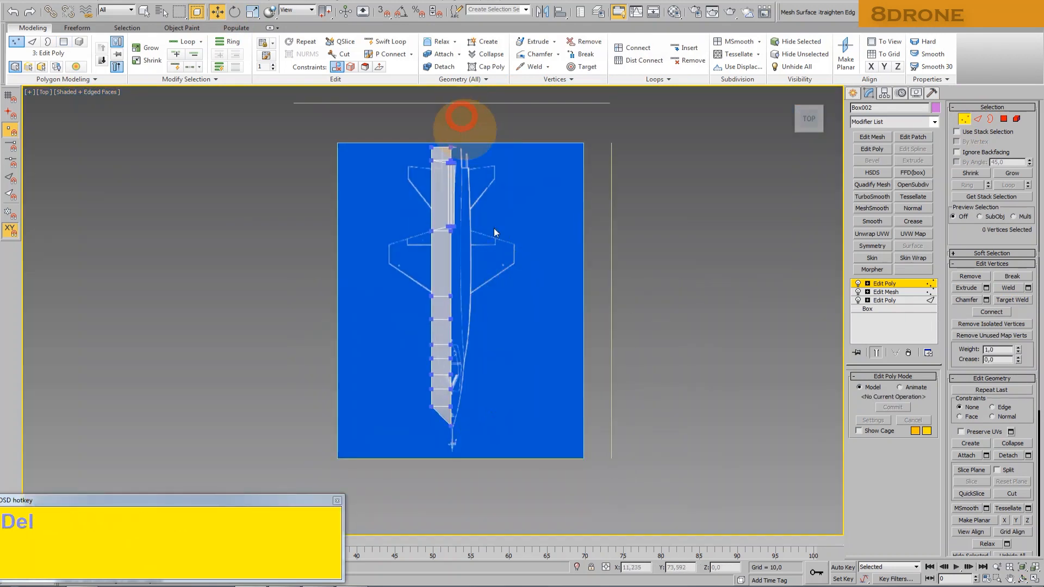
{"action": "scroll", "coordinate": [494, 233], "scroll_direction": "up", "scroll_amount": 4}
{"action": "left_click", "coordinate": [444, 273]}
{"action": "key", "text": "Delete"}
Move the outer vertices of the forward cross-sections inward to follow the tapering fuselage outline on the top blueprint
{"action": "middle_click_drag", "start_coordinate": [521, 435], "coordinate": [530, 266]}
{"action": "scroll", "coordinate": [477, 385], "scroll_direction": "up", "scroll_amount": 6}
{"action": "left_click_drag", "start_coordinate": [324, 405], "coordinate": [460, 419]}
{"action": "left_click_drag", "start_coordinate": [312, 299], "coordinate": [453, 321]}
{"action": "middle_click_drag", "start_coordinate": [471, 302], "coordinate": [494, 377]}
{"action": "left_click_drag", "start_coordinate": [351, 303], "coordinate": [462, 319]}
{"action": "middle_click_drag", "start_coordinate": [446, 289], "coordinate": [467, 406]}
{"action": "left_click_drag", "start_coordinate": [367, 343], "coordinate": [471, 359]}
{"action": "middle_click_drag", "start_coordinate": [459, 288], "coordinate": [459, 360]}
{"action": "left_click_drag", "start_coordinate": [364, 334], "coordinate": [463, 351]}
{"action": "middle_click_drag", "start_coordinate": [459, 234], "coordinate": [464, 387]}
{"action": "left_click_drag", "start_coordinate": [375, 343], "coordinate": [416, 373]}
{"action": "left_click_drag", "start_coordinate": [440, 362], "coordinate": [451, 362]}
In the left view, move the upper and lower vertices of the cross-section behind the nose tip onto the side blueprint's outline
{"action": "scroll", "coordinate": [447, 361], "scroll_direction": "down", "scroll_amount": 5}
{"action": "middle_click_drag", "start_coordinate": [448, 361], "coordinate": [309, 205]}
{"action": "left_click", "coordinate": [45, 92]}
{"action": "left_click", "coordinate": [71, 200]}
{"action": "mouse_move", "coordinate": [506, 337]}
{"action": "middle_mouse_down"}
{"action": "mouse_move", "coordinate": [526, 344]}
{"action": "mouse_move", "coordinate": [523, 337]}
{"action": "middle_mouse_up"}
{"action": "scroll", "coordinate": [614, 204], "scroll_direction": "up", "scroll_amount": 4}
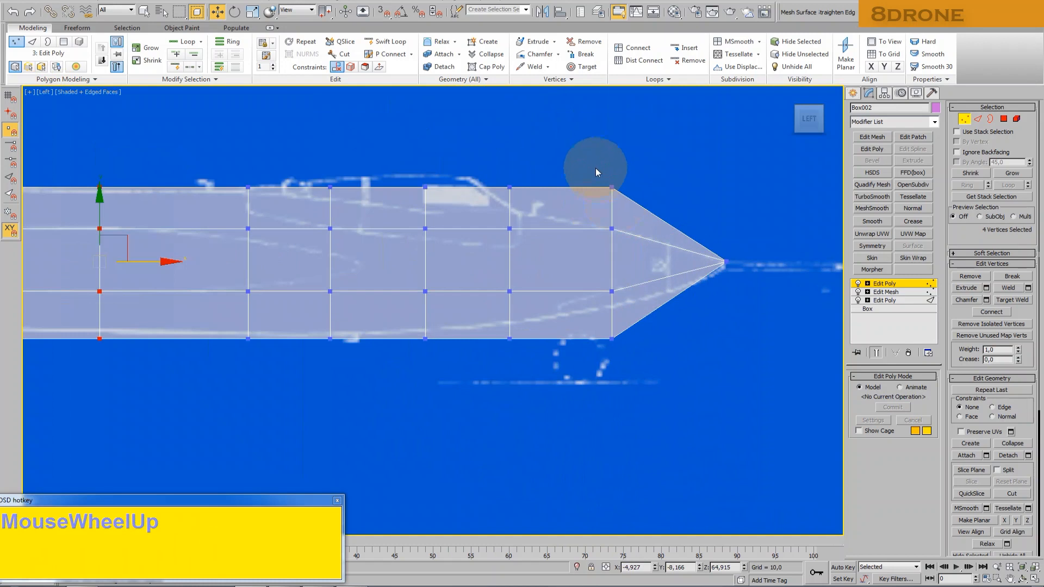
{"action": "mouse_move", "coordinate": [599, 171]}
{"action": "left_mouse_down"}
{"action": "mouse_move", "coordinate": [637, 240]}
{"action": "mouse_move", "coordinate": [612, 167]}
{"action": "mouse_move", "coordinate": [613, 201]}
{"action": "left_mouse_up"}
{"action": "mouse_move", "coordinate": [595, 275]}
{"action": "left_mouse_down"}
{"action": "mouse_move", "coordinate": [629, 305]}
{"action": "mouse_move", "coordinate": [629, 364]}
{"action": "mouse_move", "coordinate": [629, 353]}
{"action": "left_mouse_up"}
{"action": "left_click_drag", "start_coordinate": [612, 301], "coordinate": [610, 272]}
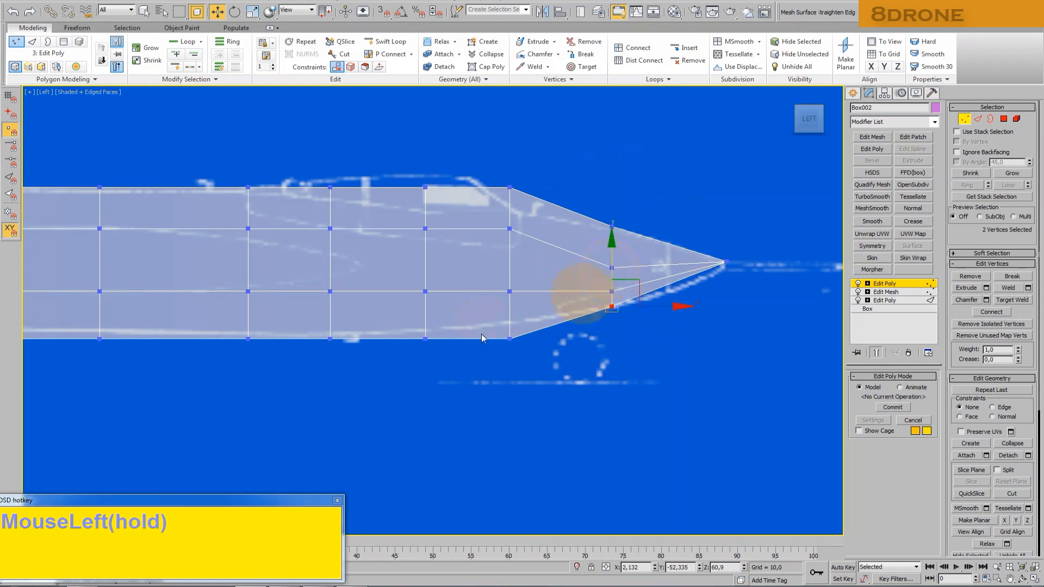
Raise the bottom vertices beneath the cockpit and lower the top vertices at the windshield base to match the side blueprint
{"action": "left_click_drag", "start_coordinate": [509, 283], "coordinate": [510, 275]}
{"action": "left_click_drag", "start_coordinate": [389, 323], "coordinate": [447, 359]}
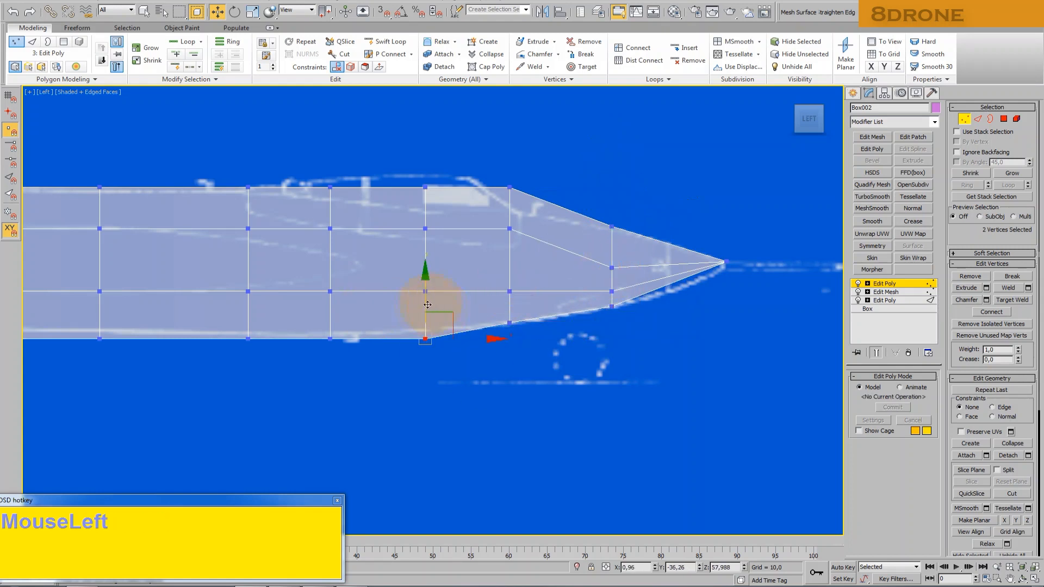
{"action": "left_click_drag", "start_coordinate": [501, 198], "coordinate": [531, 142]}
Move the top vertices of the two cockpit cross-sections forward and up to follow the canopy outline
{"action": "left_click", "coordinate": [430, 186]}
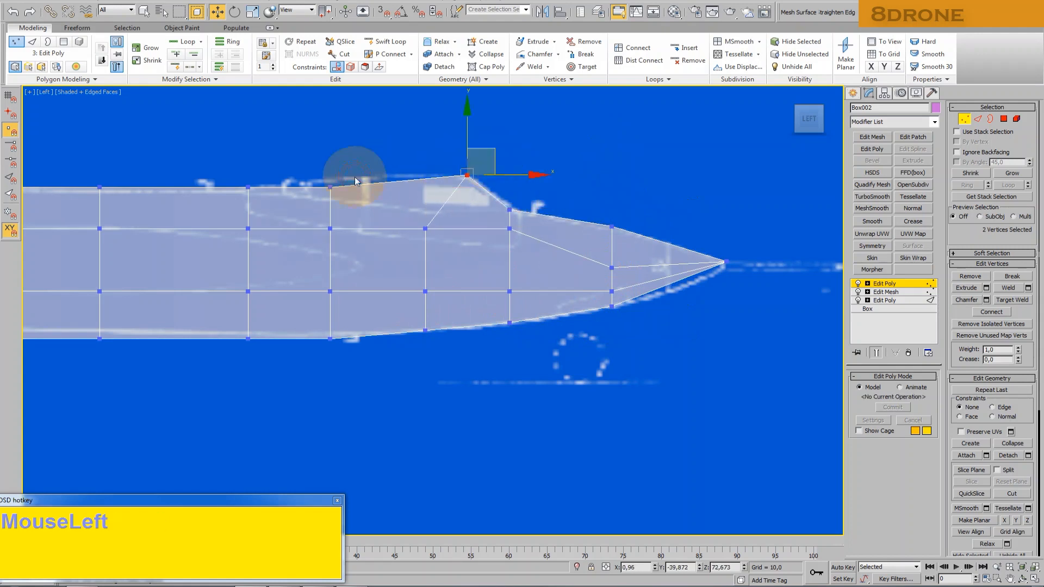
{"action": "left_click", "coordinate": [330, 185]}
{"action": "left_click_drag", "start_coordinate": [326, 152], "coordinate": [373, 152]}
{"action": "middle_click_drag", "start_coordinate": [270, 163], "coordinate": [497, 166]}
{"action": "left_click", "coordinate": [514, 165]}
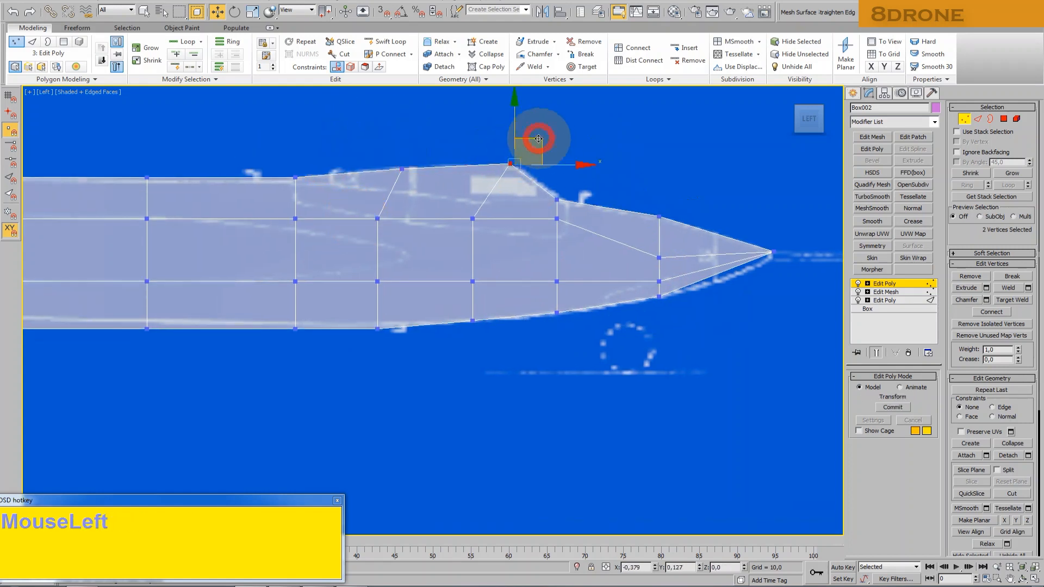
{"action": "left_click_drag", "start_coordinate": [538, 139], "coordinate": [495, 214]}
Raise the bottom vertices along the middle of the fuselage to follow the belly line on the side blueprint
{"action": "middle_click_drag", "start_coordinate": [379, 299], "coordinate": [327, 308]}
{"action": "left_click_drag", "start_coordinate": [352, 280], "coordinate": [375, 311]}
{"action": "left_click_drag", "start_coordinate": [461, 282], "coordinate": [385, 316]}
{"action": "left_click_drag", "start_coordinate": [361, 261], "coordinate": [361, 252]}
{"action": "middle_click_drag", "start_coordinate": [228, 284], "coordinate": [571, 303]}
{"action": "left_click_drag", "start_coordinate": [248, 305], "coordinate": [333, 344]}
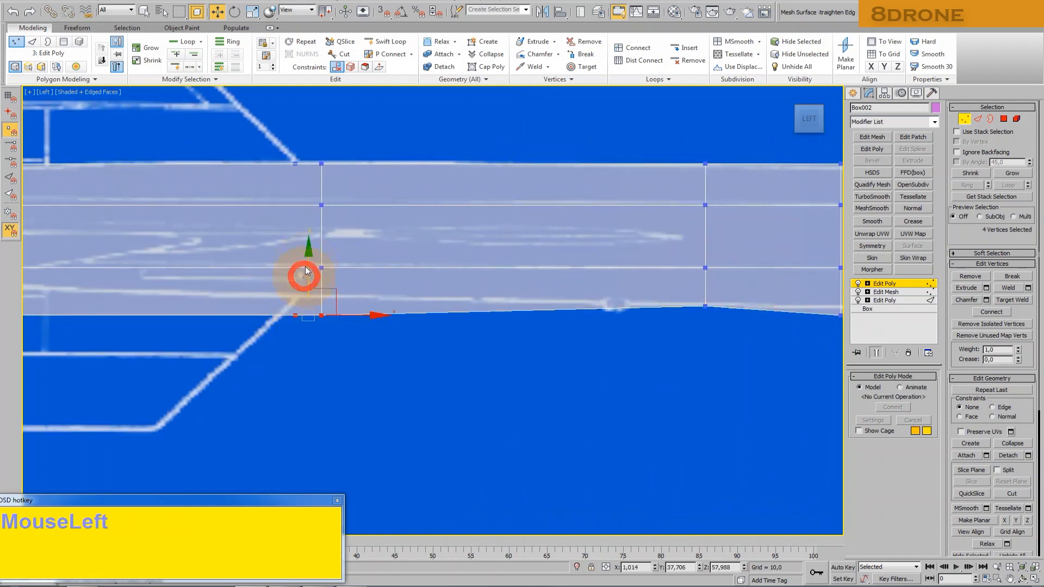
{"action": "left_click_drag", "start_coordinate": [310, 280], "coordinate": [303, 262]}
Raise the tail section's bottom vertices and the rear side-row vertices to fit the side blueprint
{"action": "middle_click_drag", "start_coordinate": [240, 305], "coordinate": [308, 305]}
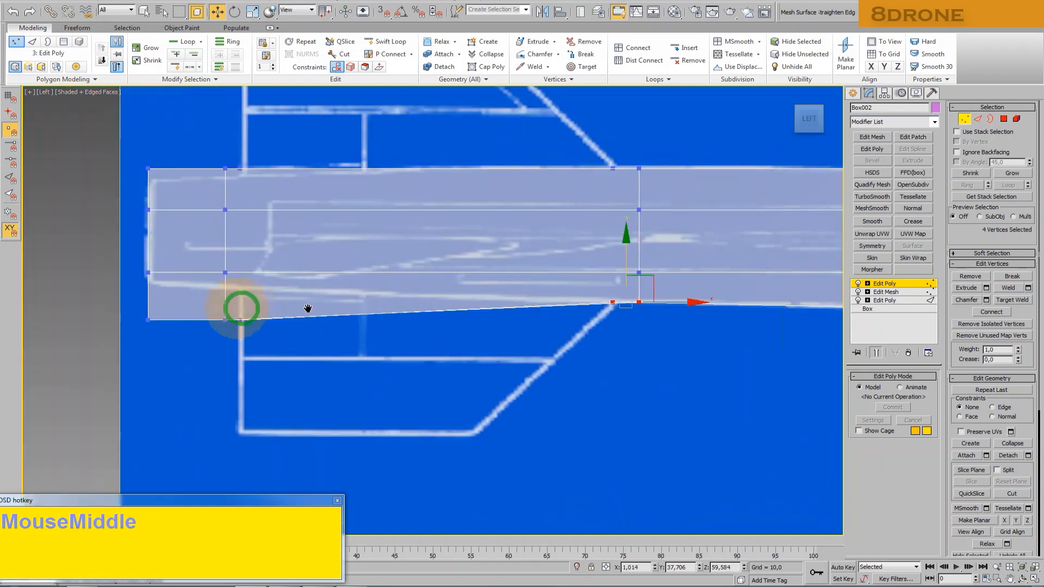
{"action": "left_click_drag", "start_coordinate": [318, 324], "coordinate": [339, 342]}
{"action": "left_click_drag", "start_coordinate": [291, 285], "coordinate": [293, 251]}
{"action": "left_click_drag", "start_coordinate": [155, 329], "coordinate": [314, 286]}
{"action": "left_click_drag", "start_coordinate": [236, 246], "coordinate": [232, 236]}
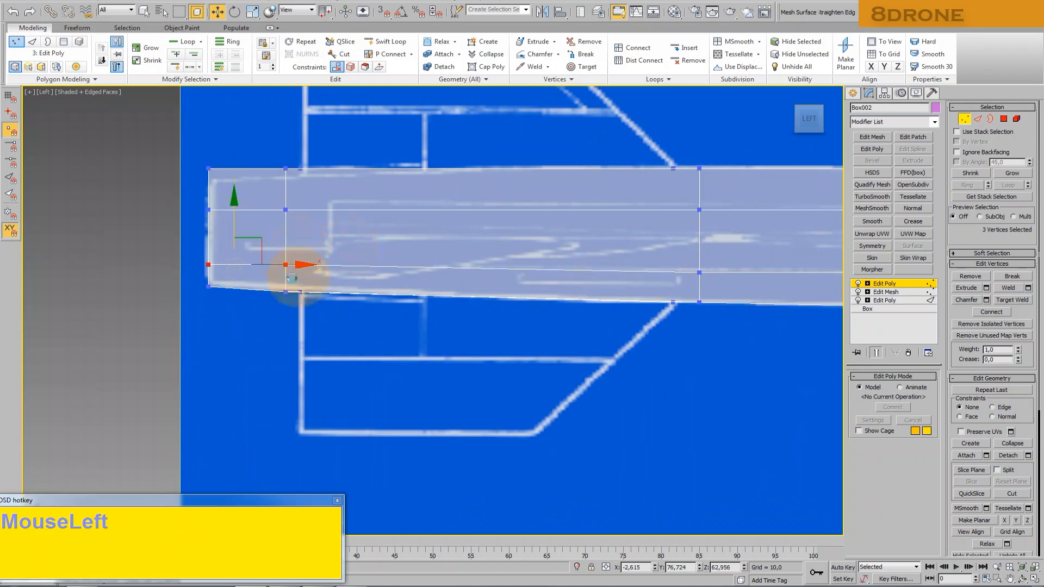
{"action": "left_click_drag", "start_coordinate": [202, 195], "coordinate": [629, 219]}
{"action": "left_click_drag", "start_coordinate": [359, 178], "coordinate": [348, 162]}
Move the upper and lower side-row vertices closer together on the cross-sections approaching the cockpit
{"action": "middle_click_drag", "start_coordinate": [681, 205], "coordinate": [431, 231]}
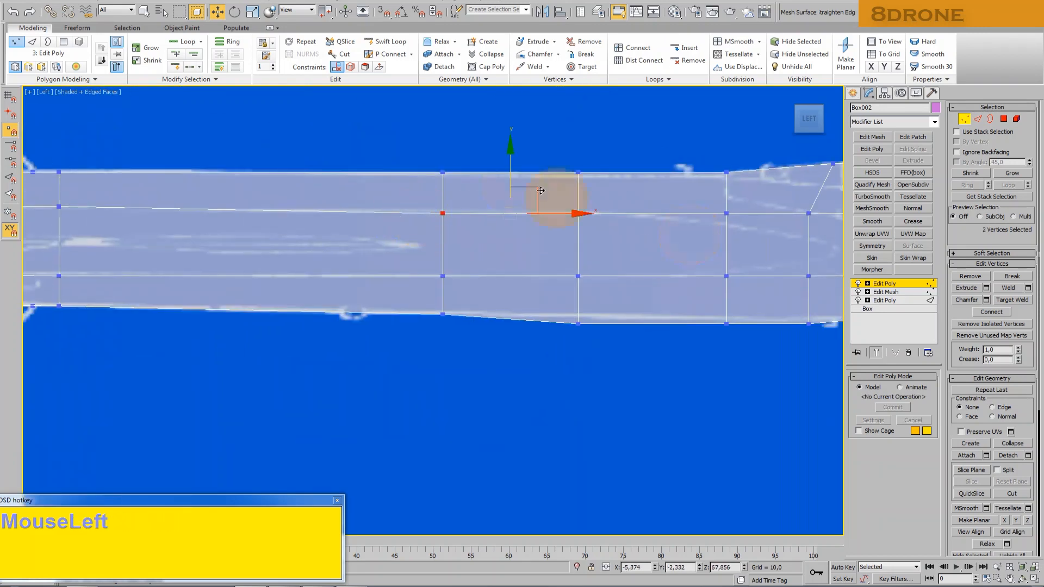
{"action": "middle_click_drag", "start_coordinate": [697, 197], "coordinate": [531, 198]}
{"action": "left_click", "coordinate": [553, 212]}
{"action": "left_click_drag", "start_coordinate": [552, 186], "coordinate": [561, 186]}
{"action": "left_click", "coordinate": [563, 275]}
{"action": "left_click_drag", "start_coordinate": [563, 240], "coordinate": [562, 235]}
{"action": "middle_click_drag", "start_coordinate": [683, 240], "coordinate": [603, 249]}
{"action": "left_click", "coordinate": [563, 221]}
{"action": "left_click_drag", "start_coordinate": [566, 186], "coordinate": [564, 226]}
{"action": "middle_click_drag", "start_coordinate": [685, 251], "coordinate": [521, 247]}
{"action": "left_click", "coordinate": [401, 225]}
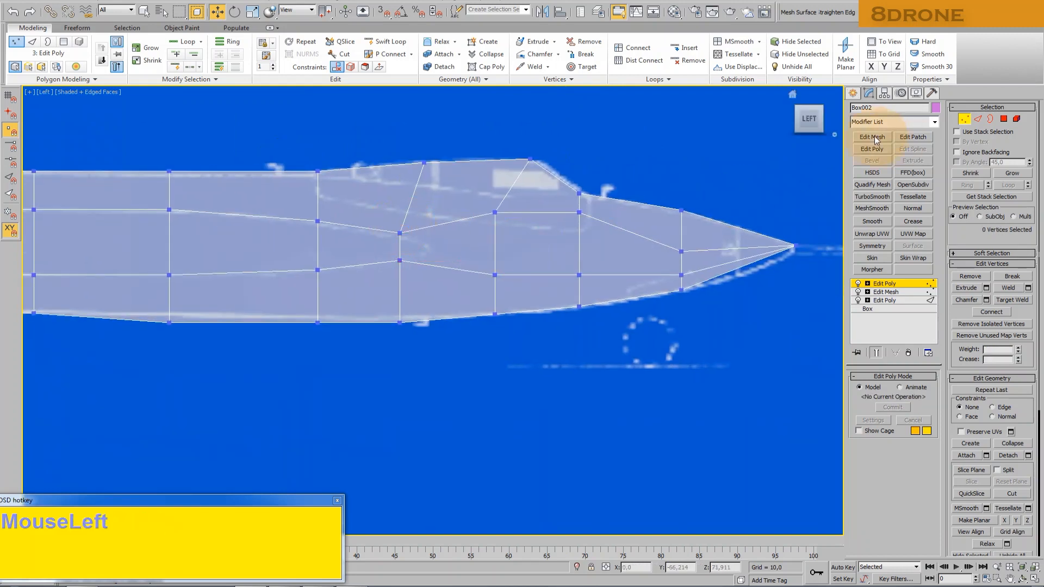
Add an Edit Mesh modifier and collapse the side vertex pairs on the three forward cross-sections into single vertices
{"action": "left_click", "coordinate": [872, 137]}
{"action": "left_click", "coordinate": [864, 391]}
{"action": "left_click", "coordinate": [479, 208]}
{"action": "left_click_drag", "start_coordinate": [521, 295], "coordinate": [522, 296]}
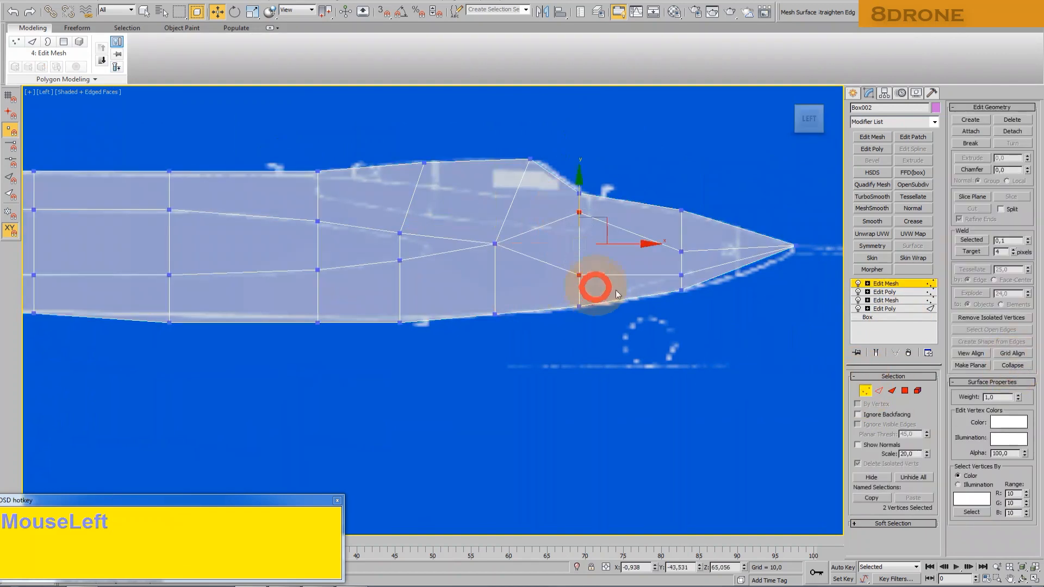
{"action": "left_click", "coordinate": [1012, 366]}
{"action": "left_click_drag", "start_coordinate": [691, 279], "coordinate": [692, 280]}
{"action": "left_click", "coordinate": [1010, 367]}
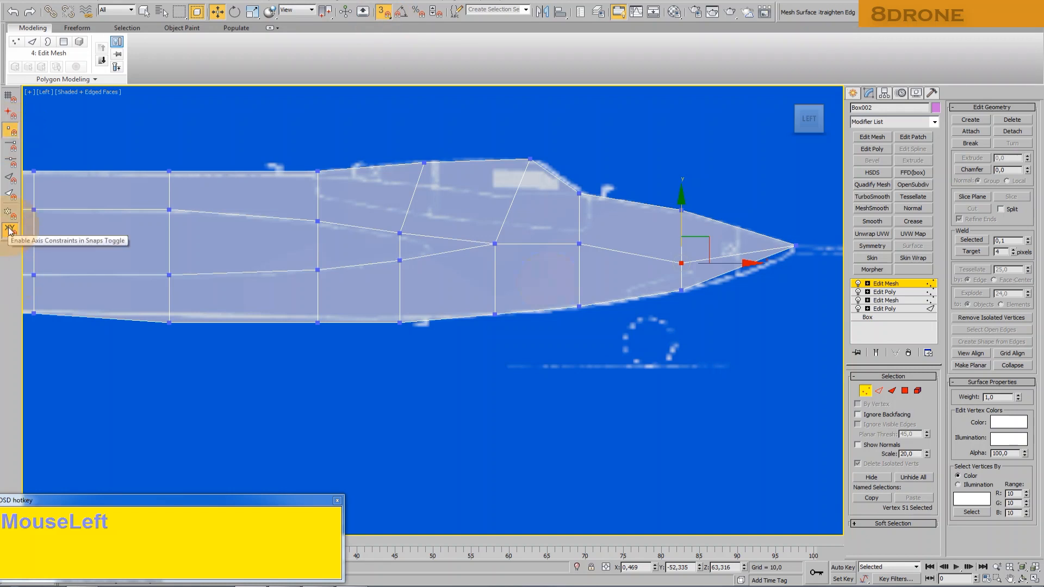
Align the three collapsed side vertices vertically with the nose tip using vertex snapping
{"action": "left_click_drag", "start_coordinate": [673, 227], "coordinate": [794, 247]}
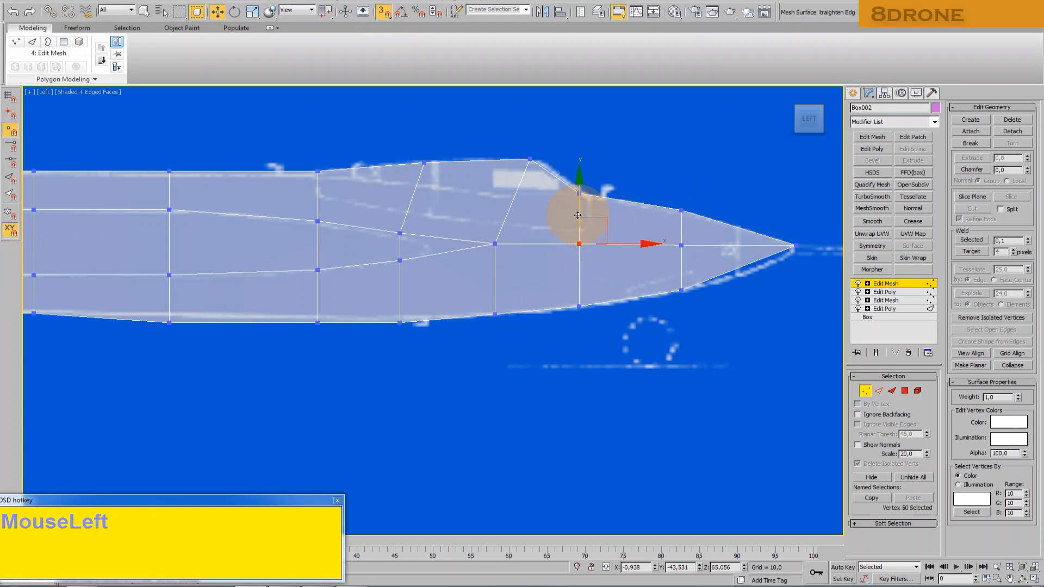
{"action": "left_click_drag", "start_coordinate": [674, 234], "coordinate": [679, 245]}
{"action": "left_click_drag", "start_coordinate": [492, 232], "coordinate": [510, 255]}
{"action": "left_click_drag", "start_coordinate": [496, 214], "coordinate": [578, 245]}
{"action": "left_click", "coordinate": [560, 266]}
Check the reshaped half fuselage against the top blueprint and from an angled perspective view
{"action": "scroll", "coordinate": [484, 289], "scroll_direction": "down", "scroll_amount": 4}
{"action": "middle_click_drag", "start_coordinate": [476, 293], "coordinate": [554, 295]}
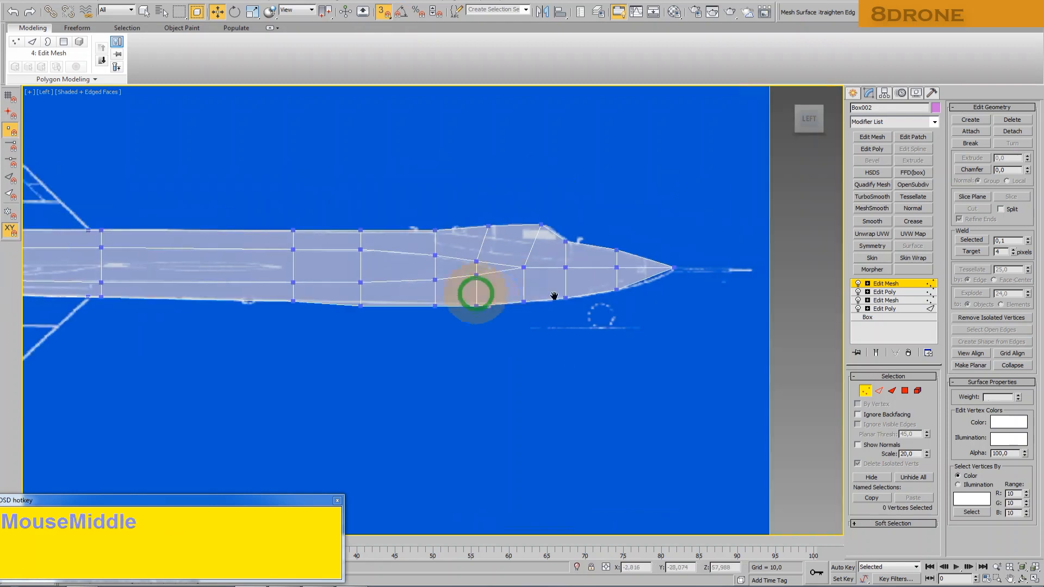
{"action": "scroll", "coordinate": [533, 298], "scroll_direction": "down", "scroll_amount": 3}
{"action": "middle_click_drag", "start_coordinate": [422, 234], "coordinate": [434, 232]}
{"action": "left_click", "coordinate": [44, 92]}
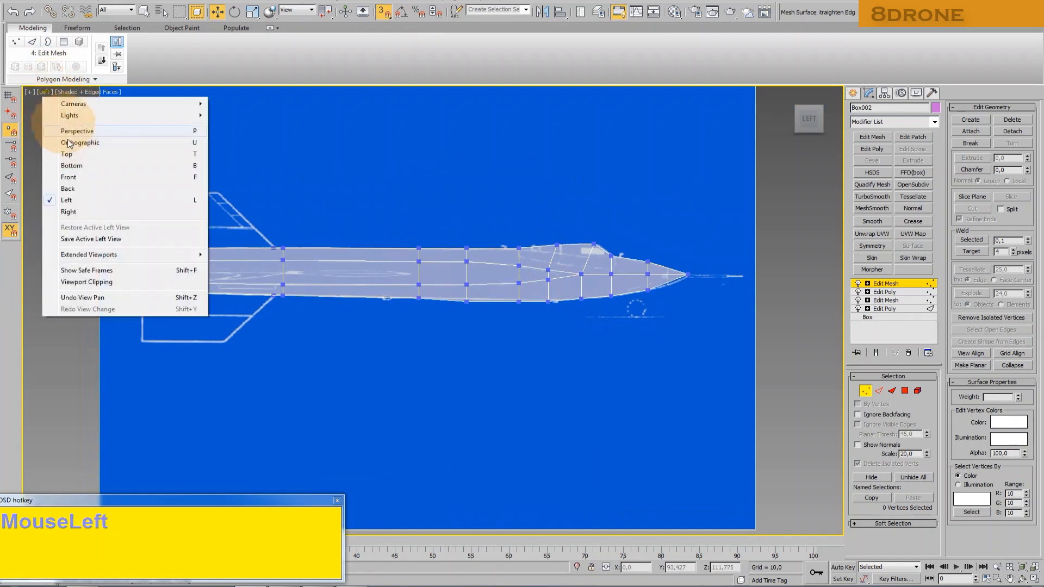
{"action": "left_click", "coordinate": [70, 155]}
{"action": "middle_click_drag", "start_coordinate": [292, 245], "coordinate": [296, 281]}
{"action": "mouse_move", "coordinate": [339, 583]}
{"action": "left_click", "coordinate": [432, 268]}
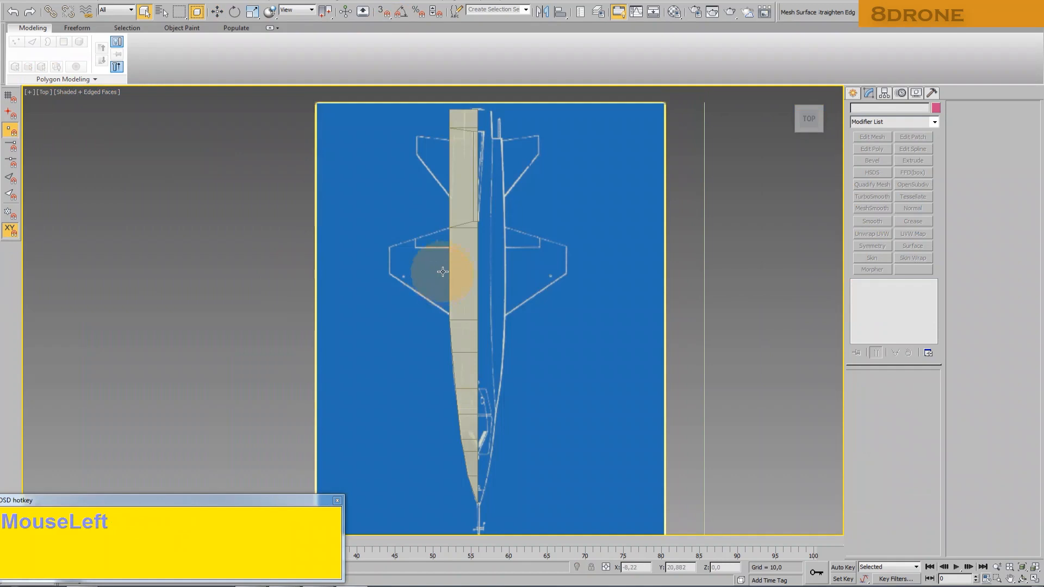
{"action": "left_click", "coordinate": [803, 94]}
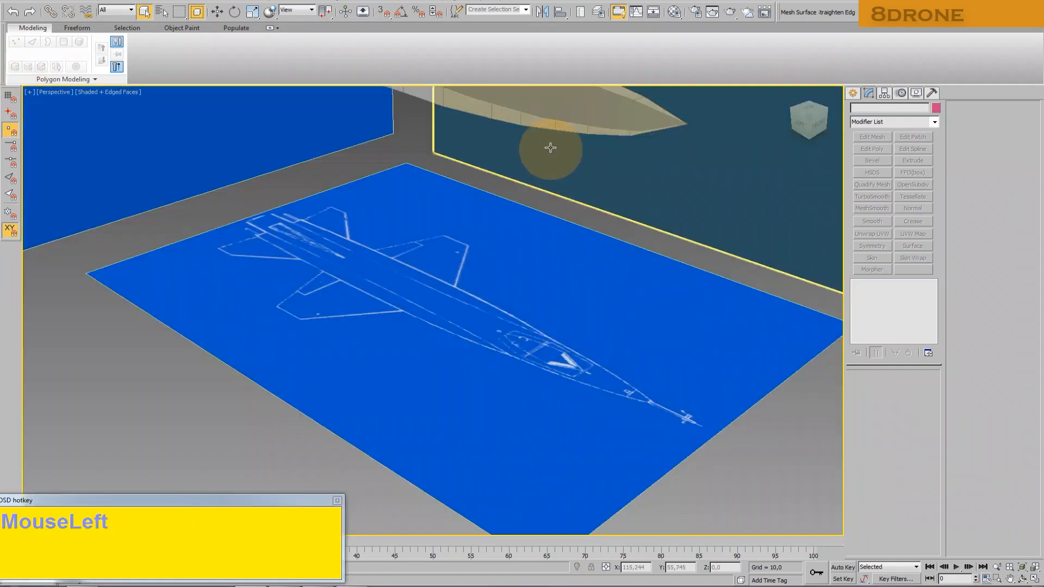
{"action": "middle_click_drag", "start_coordinate": [554, 158], "coordinate": [455, 257]}
{"action": "left_click", "coordinate": [455, 256]}
{"action": "left_click", "coordinate": [1024, 580]}
{"action": "left_click_drag", "start_coordinate": [424, 348], "coordinate": [357, 275]}
{"action": "scroll", "coordinate": [357, 275], "scroll_direction": "up", "scroll_amount": 3}
{"action": "middle_click_drag", "start_coordinate": [356, 275], "coordinate": [305, 340]}
Select the outer upper and lower lengthwise edges from the tail to the cockpit and move them inward towards the centreline
{"action": "left_click", "coordinate": [879, 391]}
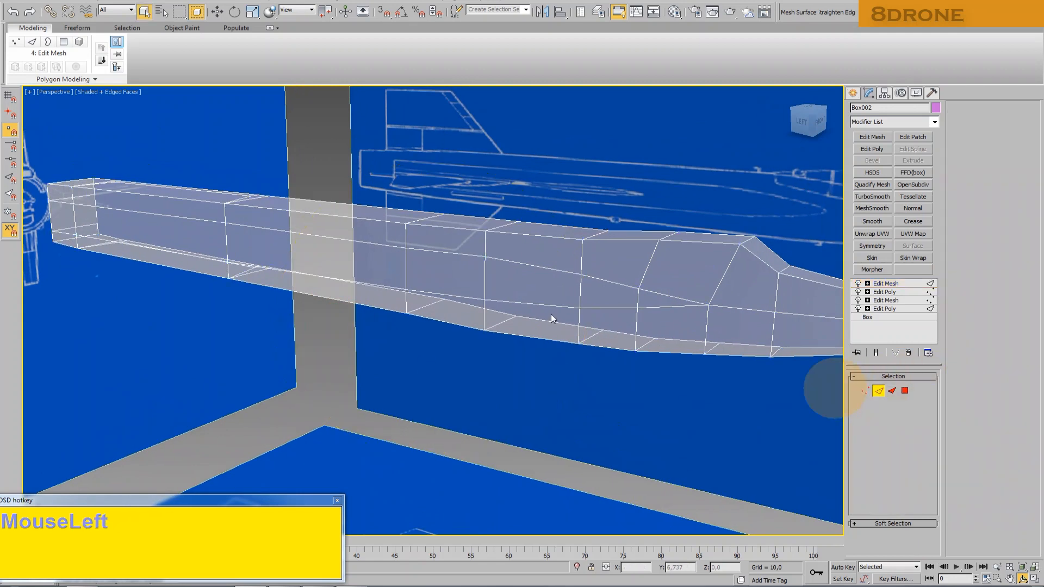
{"action": "left_click", "coordinate": [217, 11]}
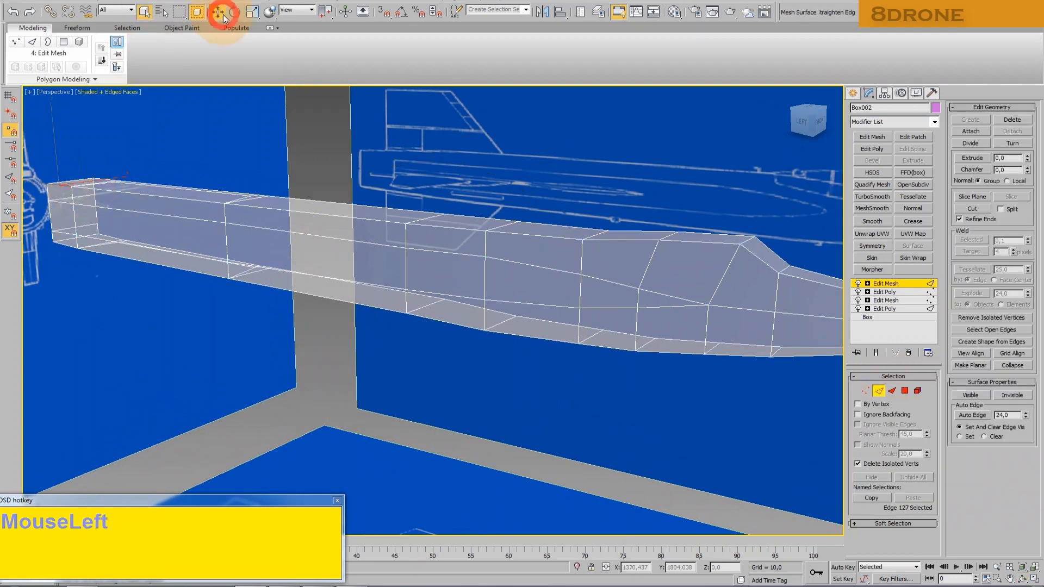
{"action": "left_click", "coordinate": [338, 214], "text": "ctrl"}
{"action": "left_click", "coordinate": [438, 226], "text": "ctrl"}
{"action": "left_click", "coordinate": [536, 236], "text": "ctrl"}
{"action": "left_click", "coordinate": [518, 333], "text": "ctrl"}
{"action": "left_click", "coordinate": [423, 318], "text": "ctrl"}
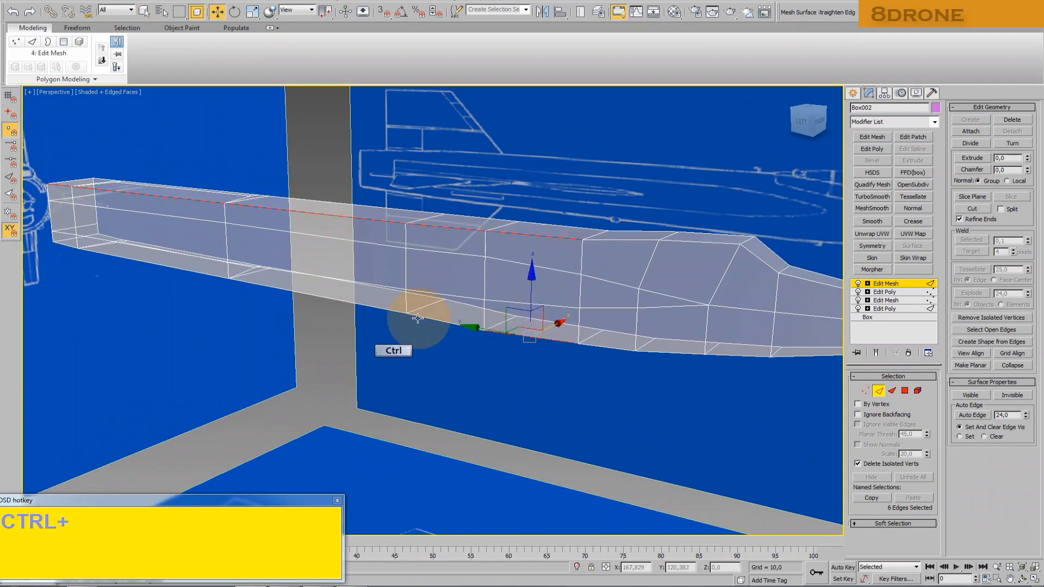
{"action": "left_click", "coordinate": [362, 305], "text": "ctrl"}
{"action": "left_click", "coordinate": [174, 262], "text": "ctrl"}
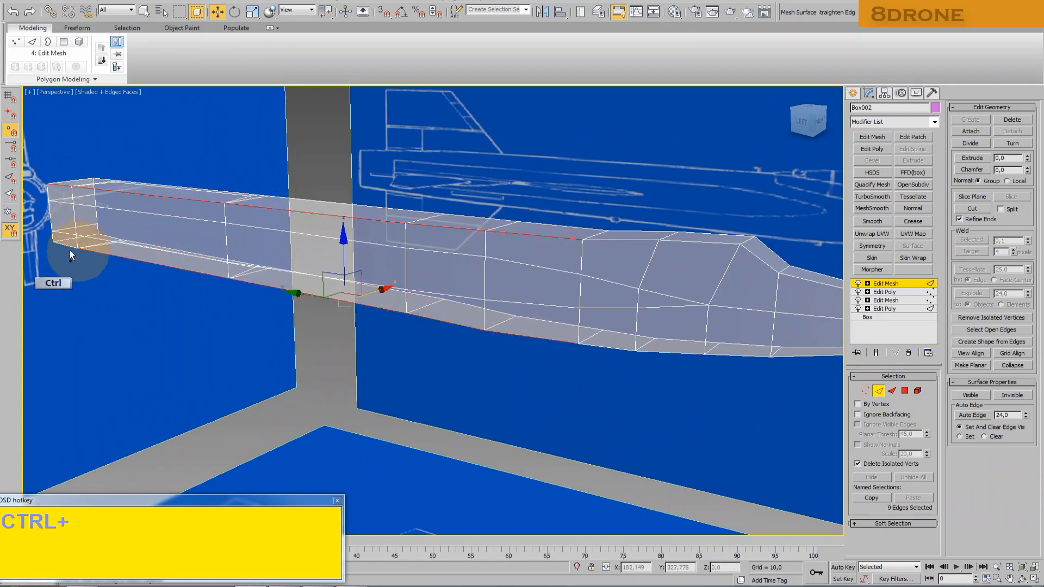
{"action": "left_click", "coordinate": [60, 245], "text": "ctrl"}
{"action": "left_click_drag", "start_coordinate": [308, 279], "coordinate": [336, 273]}
{"action": "left_click", "coordinate": [1023, 579]}
{"action": "left_click_drag", "start_coordinate": [411, 256], "coordinate": [420, 283]}
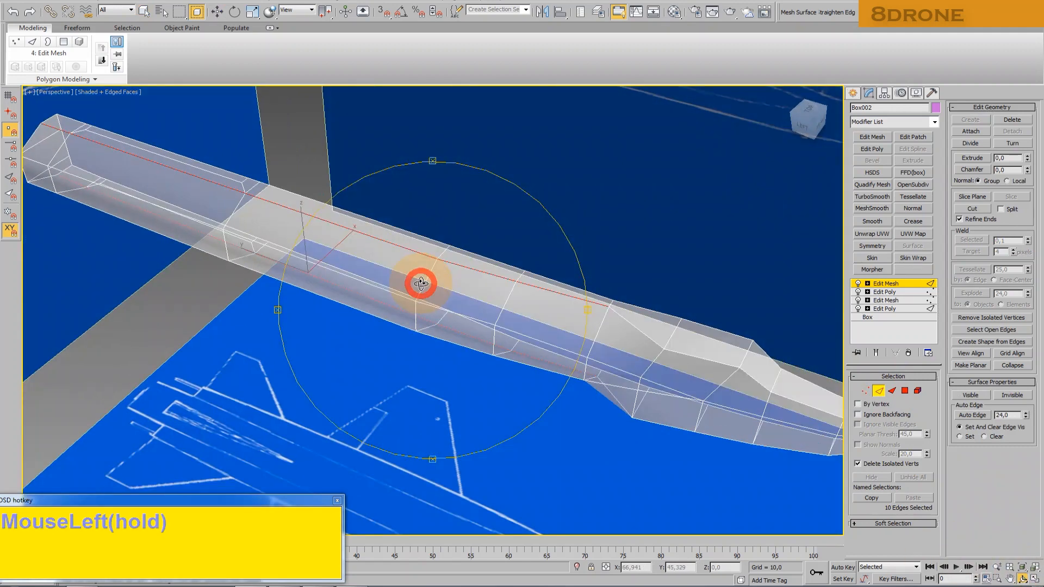
{"action": "left_click", "coordinate": [217, 11]}
{"action": "left_click_drag", "start_coordinate": [339, 244], "coordinate": [340, 244]}
{"action": "left_click", "coordinate": [516, 199]}
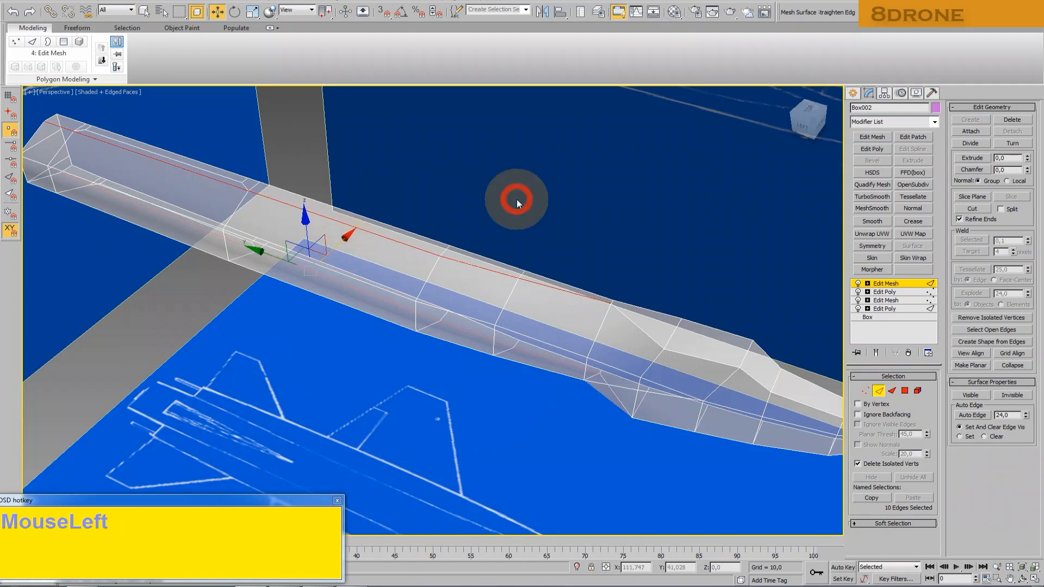
Snap the upper outer vertices of the two cross-sections behind the cockpit sideways into line with the cross-section farther aft
{"action": "scroll", "coordinate": [506, 294], "scroll_direction": "up", "scroll_amount": 4}
{"action": "left_click", "coordinate": [865, 390]}
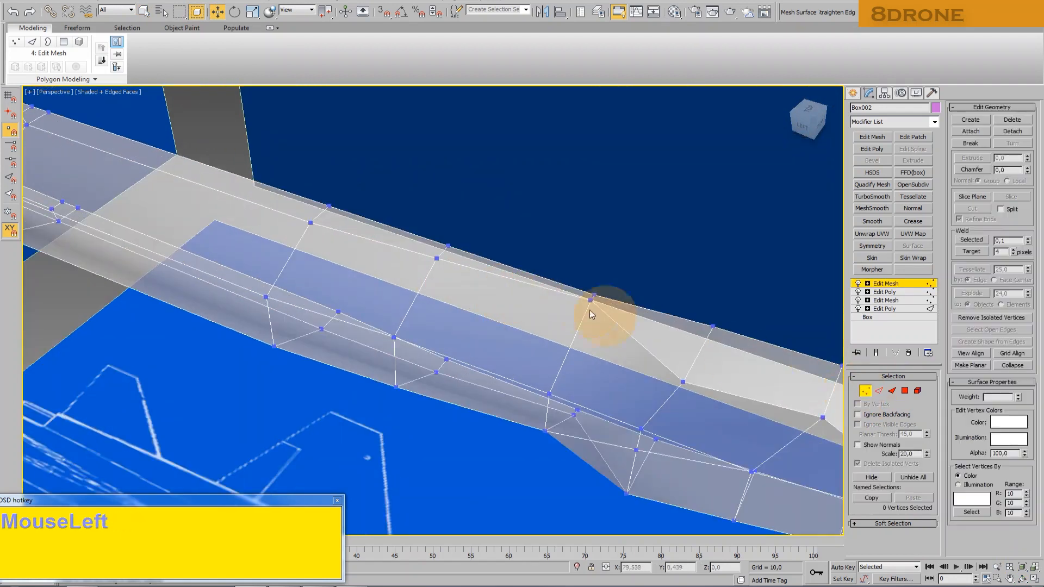
{"action": "key", "text": "s"}
{"action": "left_click_drag", "start_coordinate": [593, 297], "coordinate": [311, 223]}
{"action": "left_click", "coordinate": [501, 269]}
{"action": "left_click_drag", "start_coordinate": [462, 229], "coordinate": [311, 223]}
From below, snap the underside outer vertices of the cross-sections behind the cockpit sideways into line with those farther aft
{"action": "middle_click_drag", "start_coordinate": [566, 289], "coordinate": [540, 270]}
{"action": "left_click", "coordinate": [1022, 578]}
{"action": "left_click_drag", "start_coordinate": [394, 302], "coordinate": [405, 199]}
{"action": "left_click", "coordinate": [217, 11]}
{"action": "left_click_drag", "start_coordinate": [422, 400], "coordinate": [443, 417]}
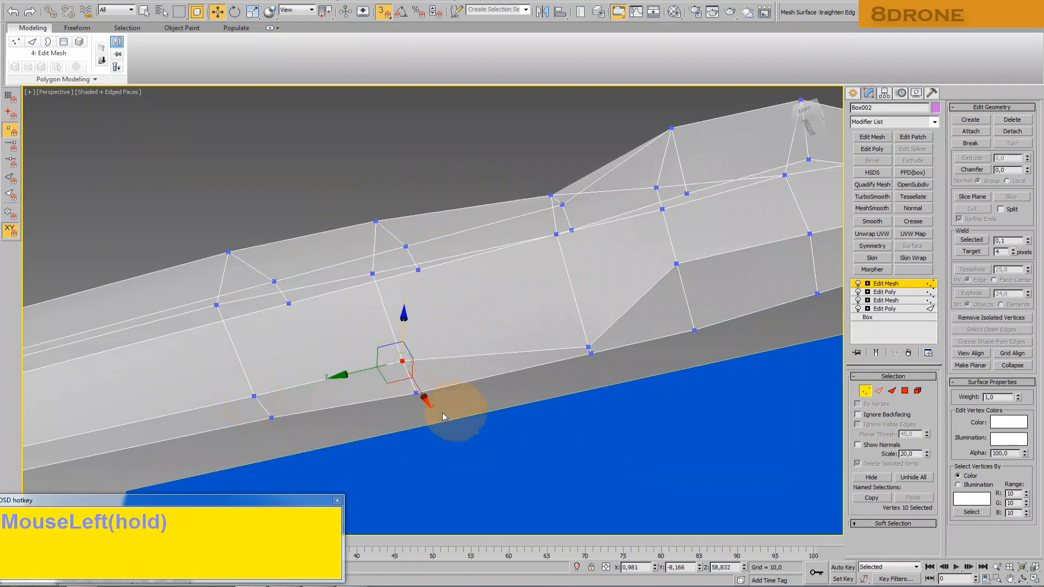
{"action": "left_click_drag", "start_coordinate": [417, 360], "coordinate": [254, 396]}
{"action": "left_click_drag", "start_coordinate": [427, 407], "coordinate": [271, 417]}
{"action": "left_click_drag", "start_coordinate": [595, 367], "coordinate": [401, 362]}
{"action": "left_click_drag", "start_coordinate": [575, 301], "coordinate": [403, 362]}
{"action": "left_click", "coordinate": [624, 366]}
{"action": "left_click", "coordinate": [589, 353]}
{"action": "left_click_drag", "start_coordinate": [588, 324], "coordinate": [605, 384]}
Inspect the shape of the half fuselage from several angles
{"action": "left_click", "coordinate": [1022, 579]}
{"action": "left_click_drag", "start_coordinate": [504, 321], "coordinate": [512, 366]}
{"action": "middle_click_drag", "start_coordinate": [511, 367], "coordinate": [429, 302]}
{"action": "mouse_move", "coordinate": [428, 303]}
{"action": "left_mouse_down"}
{"action": "mouse_move", "coordinate": [407, 319]}
{"action": "mouse_move", "coordinate": [349, 303]}
{"action": "mouse_move", "coordinate": [384, 302]}
{"action": "mouse_move", "coordinate": [415, 247]}
{"action": "mouse_move", "coordinate": [429, 282]}
{"action": "left_mouse_up"}
{"action": "scroll", "coordinate": [429, 291], "scroll_direction": "down", "scroll_amount": 2}
{"action": "middle_click_drag", "start_coordinate": [429, 292], "coordinate": [443, 303]}
{"action": "left_click_drag", "start_coordinate": [442, 303], "coordinate": [398, 349]}
{"action": "scroll", "coordinate": [399, 349], "scroll_direction": "up", "scroll_amount": 2}
{"action": "left_click", "coordinate": [216, 11]}
{"action": "middle_click_drag", "start_coordinate": [321, 387], "coordinate": [379, 391]}
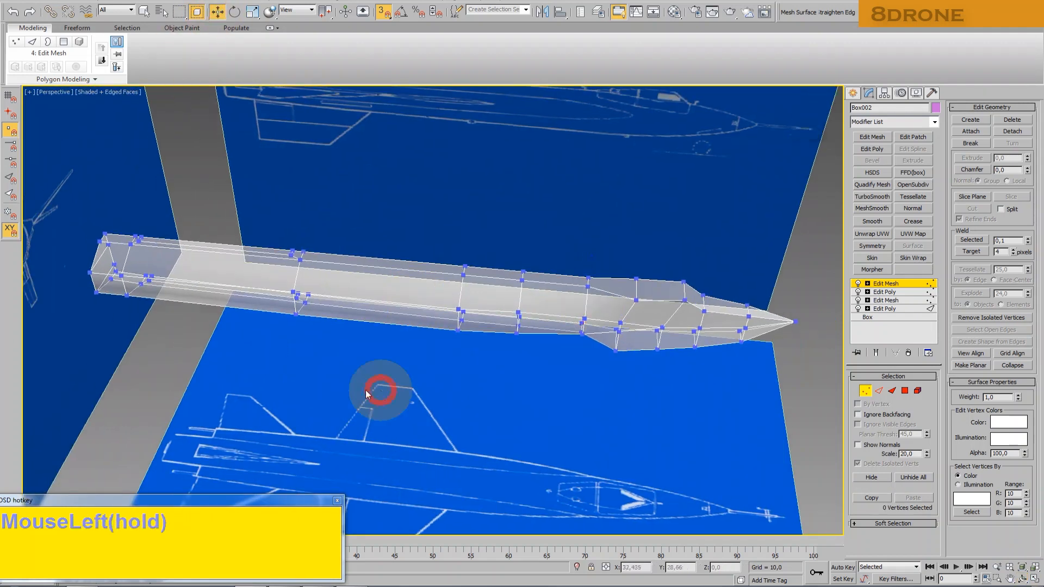
Turn off See-Through in the fuselage's object properties and isolate the fuselage from the blueprint planes
{"action": "right_click", "coordinate": [330, 289]}
{"action": "left_click", "coordinate": [359, 361]}
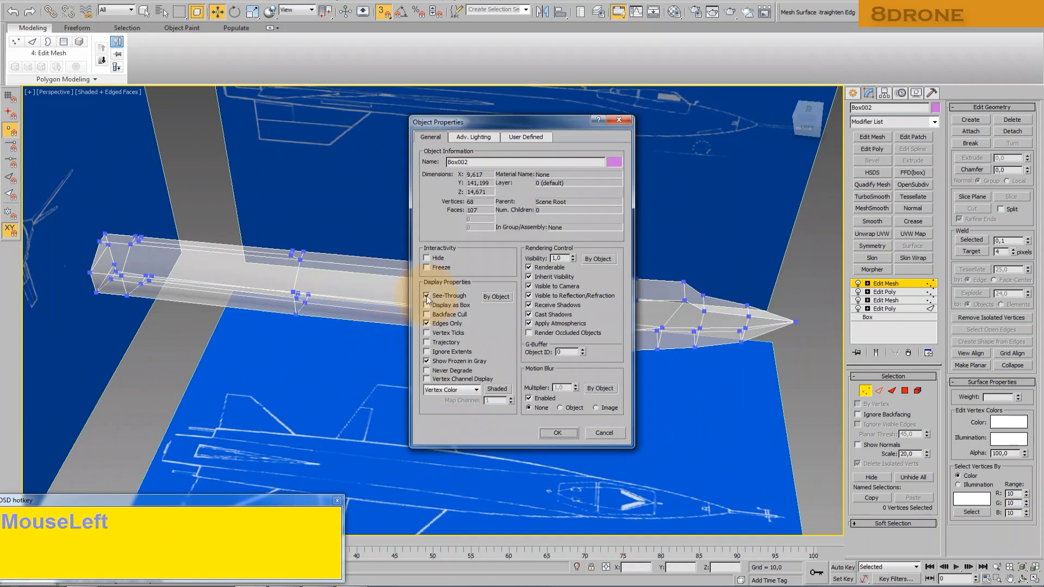
{"action": "left_click", "coordinate": [559, 433]}
{"action": "left_click", "coordinate": [576, 567]}
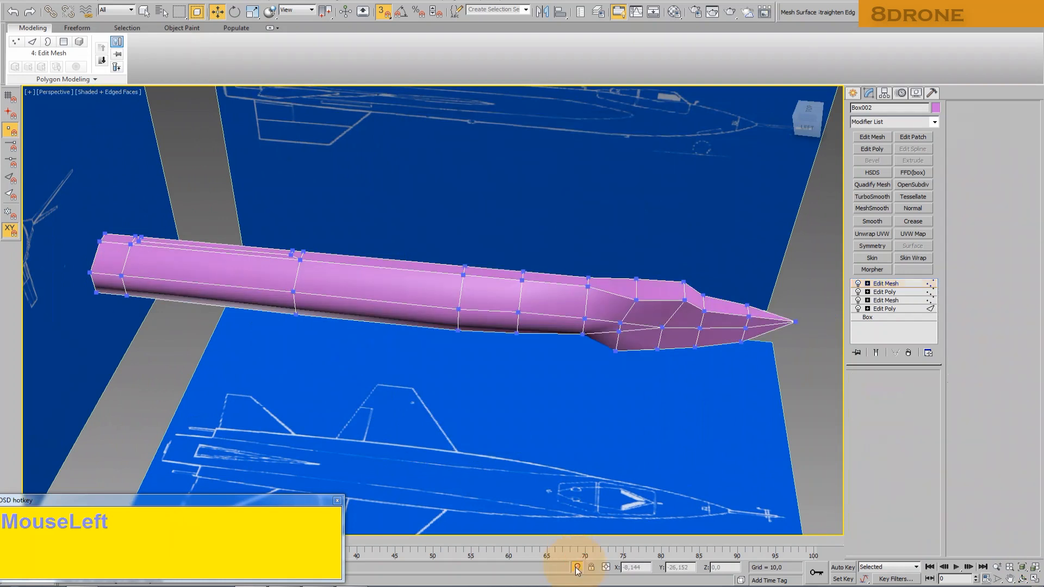
{"action": "middle_click", "coordinate": [485, 408]}
{"action": "scroll", "coordinate": [327, 309], "scroll_direction": "up", "scroll_amount": 2}
{"action": "scroll", "coordinate": [328, 310], "scroll_direction": "up", "scroll_amount": 2}
{"action": "middle_click_drag", "start_coordinate": [345, 305], "coordinate": [244, 291]}
{"action": "scroll", "coordinate": [243, 291], "scroll_direction": "down", "scroll_amount": 1}
{"action": "scroll", "coordinate": [244, 292], "scroll_direction": "down", "scroll_amount": 2}
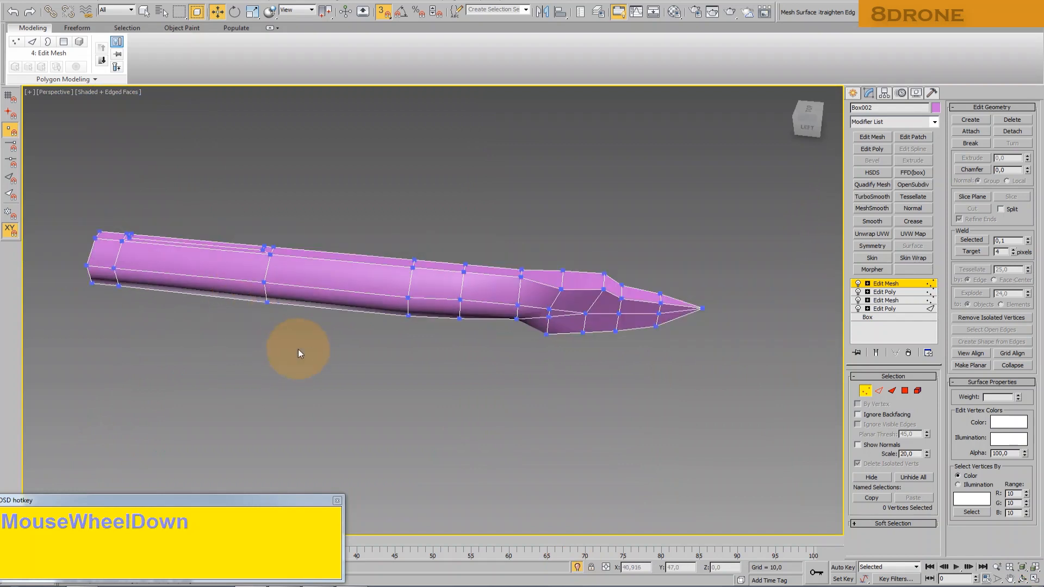
Add an Edit Poly modifier and cut a lengthwise line along the upper side facets from the tail end to the cross-section behind the cockpit
{"action": "left_click", "coordinate": [872, 149]}
{"action": "left_click", "coordinate": [964, 118]}
{"action": "right_click", "coordinate": [534, 392]}
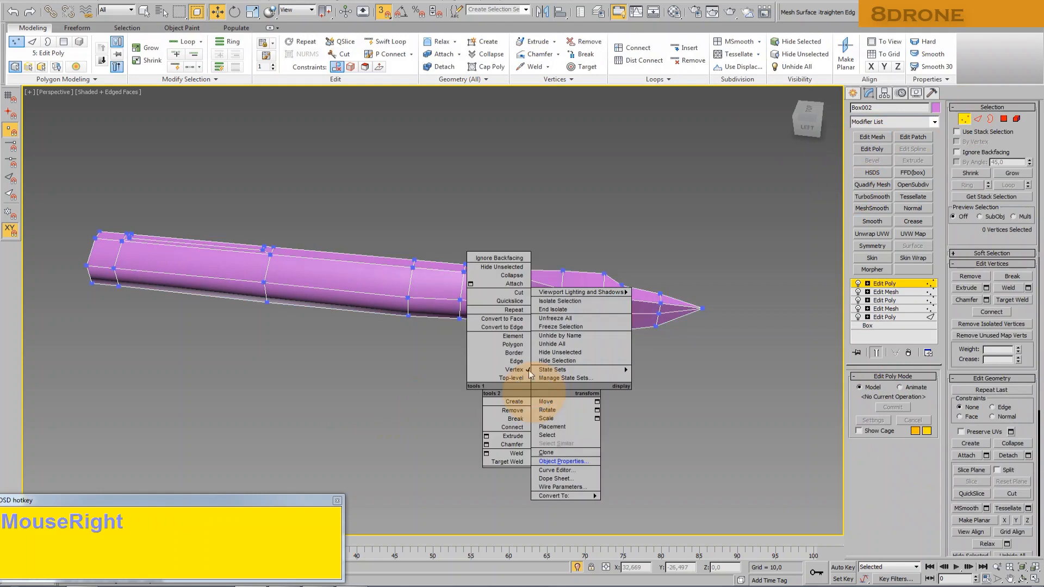
{"action": "left_click", "coordinate": [523, 294]}
{"action": "left_click", "coordinate": [7, 163]}
{"action": "left_click", "coordinate": [91, 252]}
{"action": "left_click", "coordinate": [118, 254]}
{"action": "left_click", "coordinate": [267, 268]}
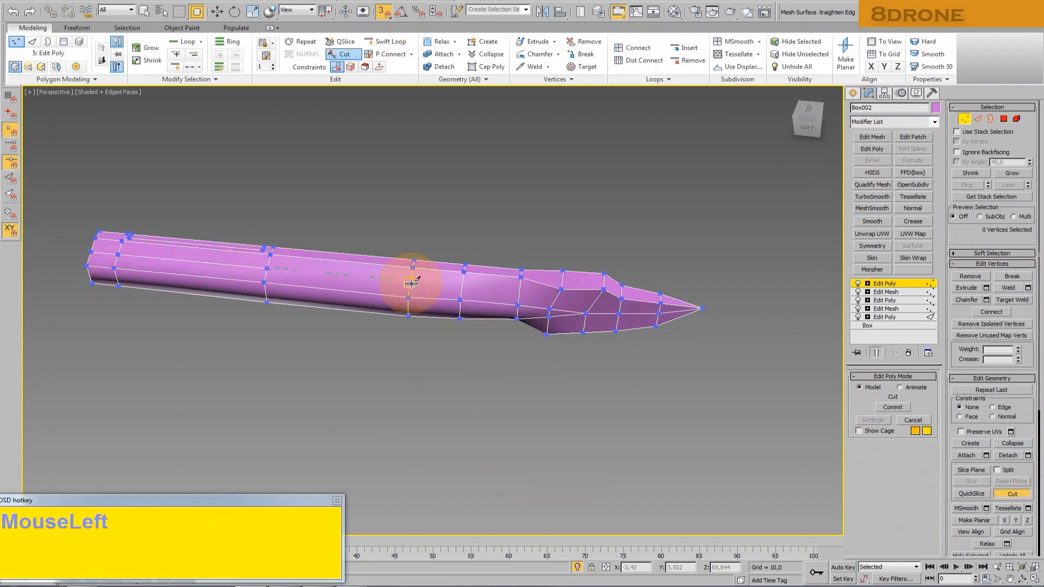
{"action": "left_click", "coordinate": [410, 282]}
{"action": "left_click", "coordinate": [518, 293]}
{"action": "right_click", "coordinate": [531, 372]}
Cut a matching lengthwise line along the lower side facets, from just behind the cockpit to the tail end
{"action": "left_click", "coordinate": [1022, 578]}
{"action": "left_click_drag", "start_coordinate": [408, 317], "coordinate": [418, 243]}
{"action": "scroll", "coordinate": [405, 272], "scroll_direction": "up", "scroll_amount": 3}
{"action": "left_click_drag", "start_coordinate": [348, 275], "coordinate": [368, 284]}
{"action": "right_click", "coordinate": [629, 332]}
{"action": "right_click", "coordinate": [570, 425]}
{"action": "left_click", "coordinate": [555, 326]}
{"action": "left_click", "coordinate": [610, 307]}
{"action": "left_click", "coordinate": [523, 315]}
{"action": "left_click", "coordinate": [447, 320]}
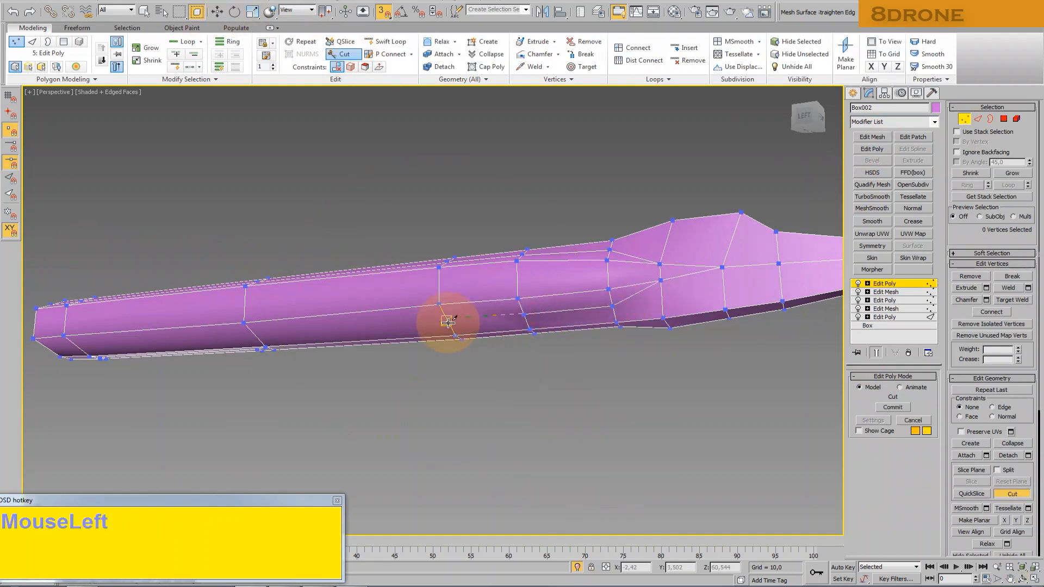
{"action": "left_click", "coordinate": [254, 335]}
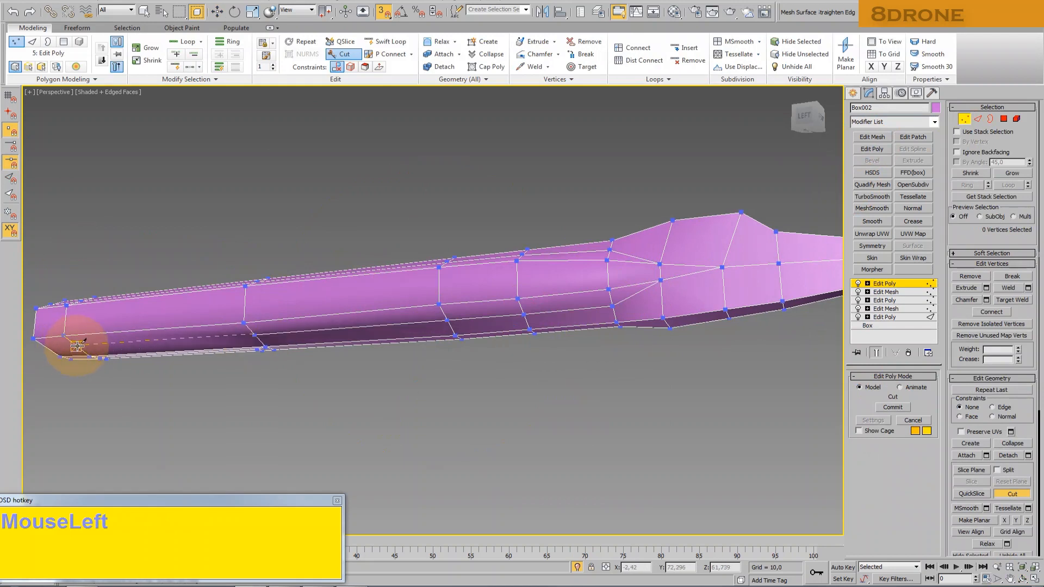
{"action": "left_click", "coordinate": [77, 346]}
{"action": "right_click", "coordinate": [224, 414]}
Move the upper and lower outer vertices of the cockpit and nose cross-sections inward toward the centreline
{"action": "middle_click_drag", "start_coordinate": [286, 409], "coordinate": [354, 441]}
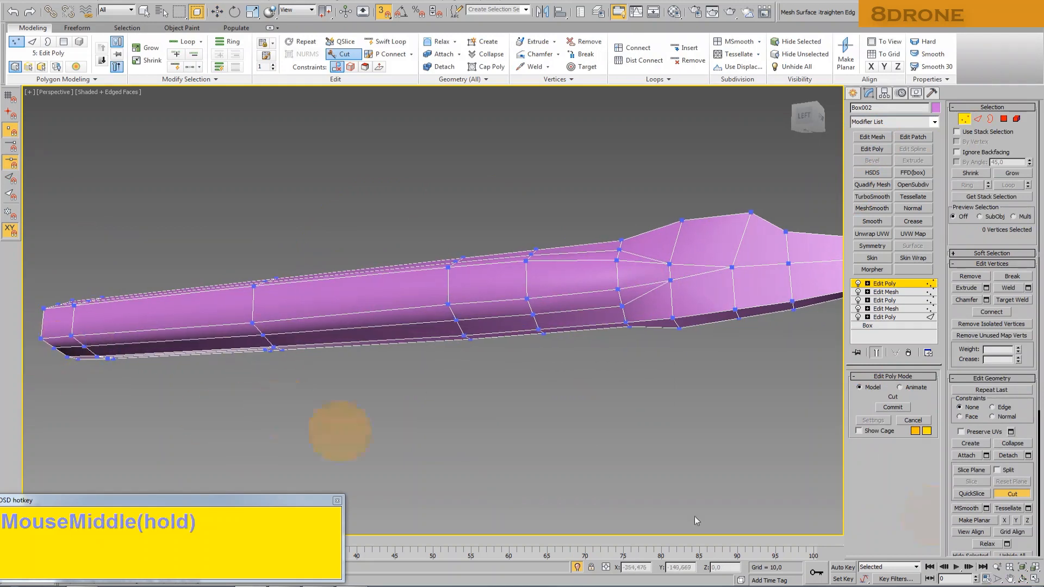
{"action": "left_click", "coordinate": [1023, 578]}
{"action": "mouse_move", "coordinate": [359, 332]}
{"action": "left_mouse_down"}
{"action": "mouse_move", "coordinate": [367, 364]}
{"action": "mouse_move", "coordinate": [361, 351]}
{"action": "left_mouse_up"}
{"action": "left_click", "coordinate": [218, 17]}
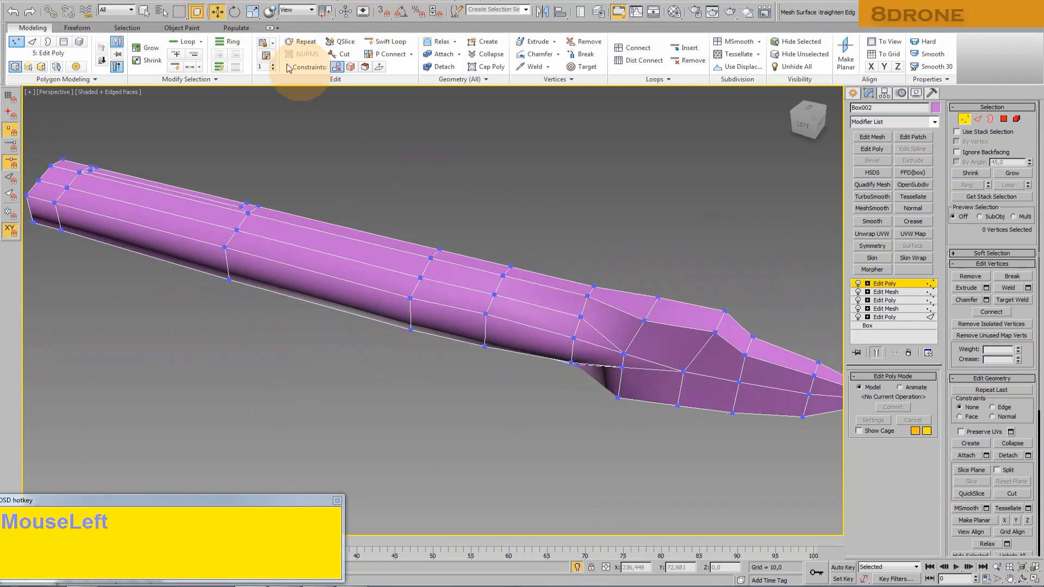
{"action": "left_click", "coordinate": [618, 397]}
{"action": "left_click_drag", "start_coordinate": [646, 320], "coordinate": [714, 334], "text": "ctrl"}
{"action": "left_click", "coordinate": [684, 373]}
{"action": "left_click", "coordinate": [715, 332]}
{"action": "left_click", "coordinate": [678, 405], "text": "ctrl"}
{"action": "left_click", "coordinate": [744, 355]}
{"action": "left_click", "coordinate": [735, 413], "text": "ctrl"}
{"action": "middle_click_drag", "start_coordinate": [753, 357], "coordinate": [667, 385]}
{"action": "left_click", "coordinate": [664, 377]}
{"action": "left_click", "coordinate": [658, 419], "text": "ctrl"}
{"action": "left_click_drag", "start_coordinate": [679, 367], "coordinate": [682, 362]}
{"action": "left_click", "coordinate": [601, 431]}
{"action": "middle_click_drag", "start_coordinate": [516, 394], "coordinate": [673, 420]}
Select the five edges of the upper lengthwise cut on the rear fuselage and move them inward and slightly down
{"action": "left_click", "coordinate": [977, 119]}
{"action": "left_click", "coordinate": [1023, 579]}
{"action": "left_click_drag", "start_coordinate": [477, 353], "coordinate": [461, 329]}
{"action": "left_click", "coordinate": [216, 11]}
{"action": "left_click", "coordinate": [99, 237]}
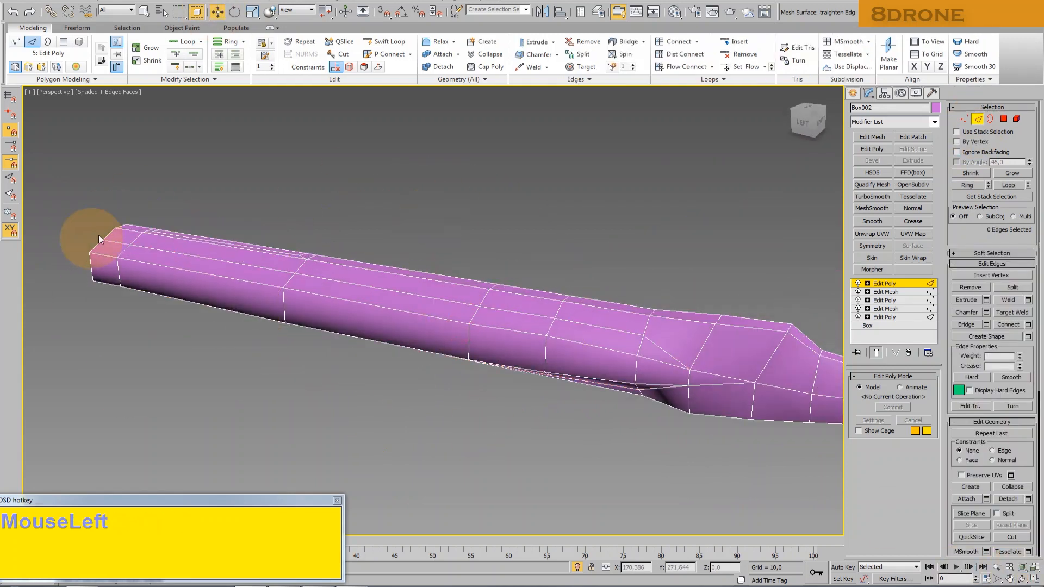
{"action": "left_click", "coordinate": [175, 250], "text": "ctrl"}
{"action": "left_click", "coordinate": [373, 287], "text": "ctrl"}
{"action": "left_click", "coordinate": [495, 302], "text": "ctrl"}
{"action": "left_click", "coordinate": [570, 326], "text": "ctrl"}
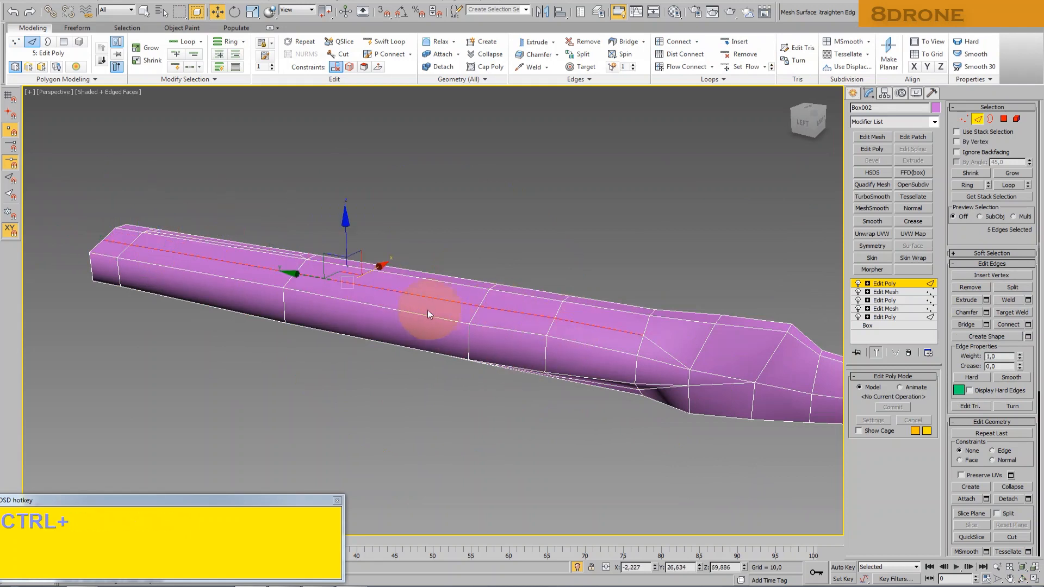
{"action": "mouse_move", "coordinate": [373, 281]}
{"action": "left_mouse_down"}
{"action": "mouse_move", "coordinate": [380, 268]}
{"action": "mouse_move", "coordinate": [349, 240]}
{"action": "mouse_move", "coordinate": [375, 268]}
{"action": "left_mouse_up"}
Select the five edges of the lower lengthwise cut and move them inward, adjusting their height
{"action": "left_click", "coordinate": [1024, 581]}
{"action": "left_click_drag", "start_coordinate": [449, 367], "coordinate": [448, 328]}
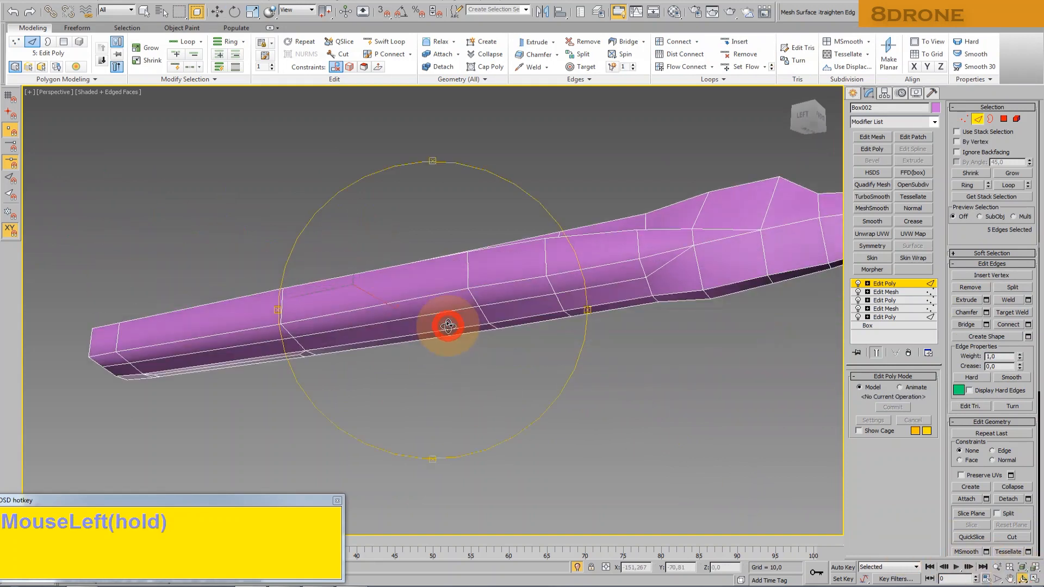
{"action": "left_click", "coordinate": [215, 13]}
{"action": "left_click", "coordinate": [113, 362]}
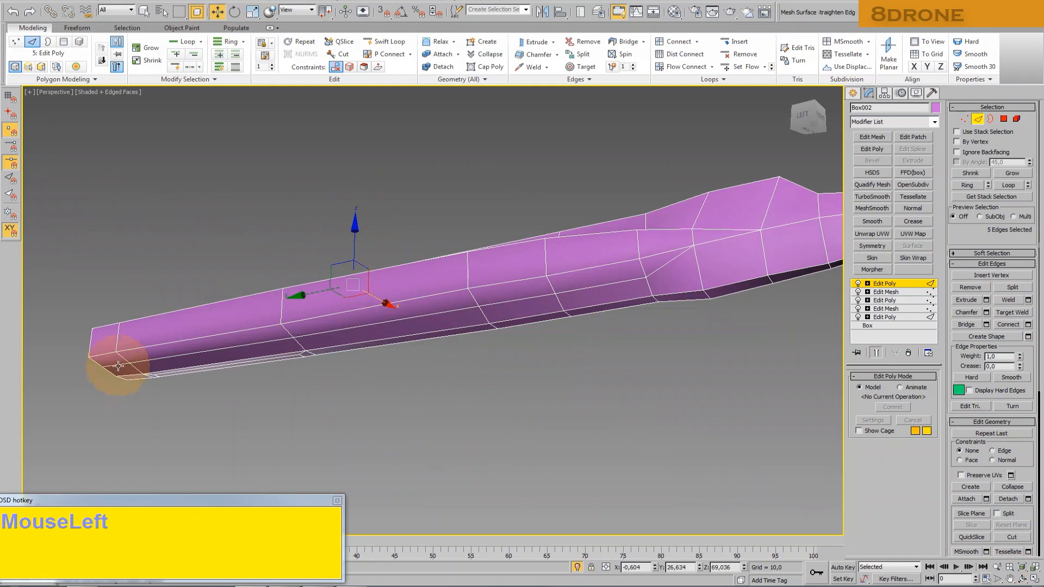
{"action": "left_click", "coordinate": [169, 352], "text": "ctrl"}
{"action": "left_click", "coordinate": [395, 320], "text": "ctrl"}
{"action": "left_click", "coordinate": [517, 299], "text": "ctrl"}
{"action": "left_click", "coordinate": [588, 290], "text": "ctrl"}
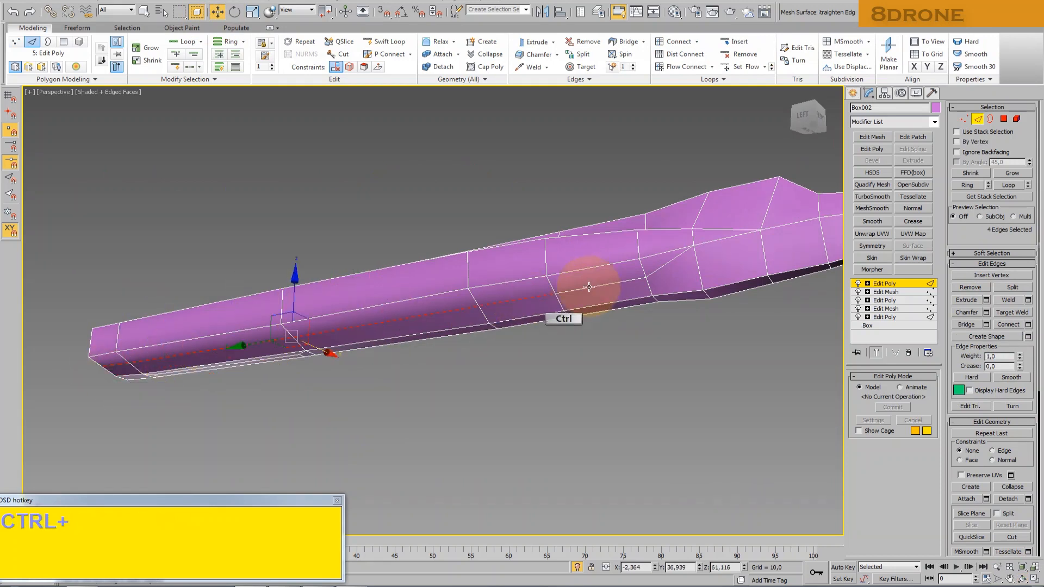
{"action": "left_click_drag", "start_coordinate": [378, 345], "coordinate": [373, 340]}
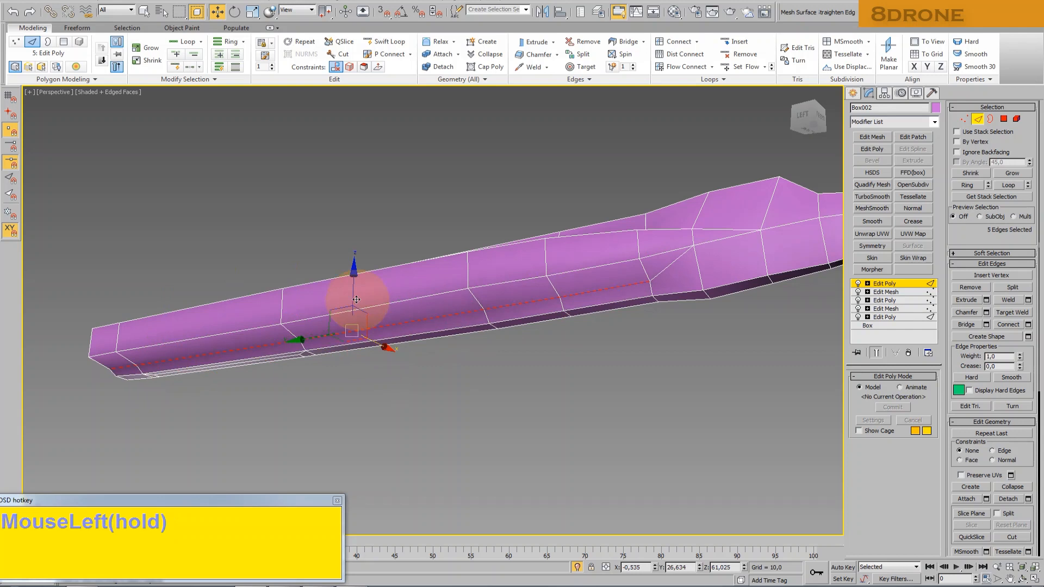
{"action": "left_click_drag", "start_coordinate": [352, 299], "coordinate": [368, 338]}
{"action": "left_click", "coordinate": [549, 465]}
Examine the aircraft's body shape in the reference photo in IrfanView, then return to the 3ds Max model
{"action": "middle_click_drag", "start_coordinate": [525, 447], "coordinate": [473, 458]}
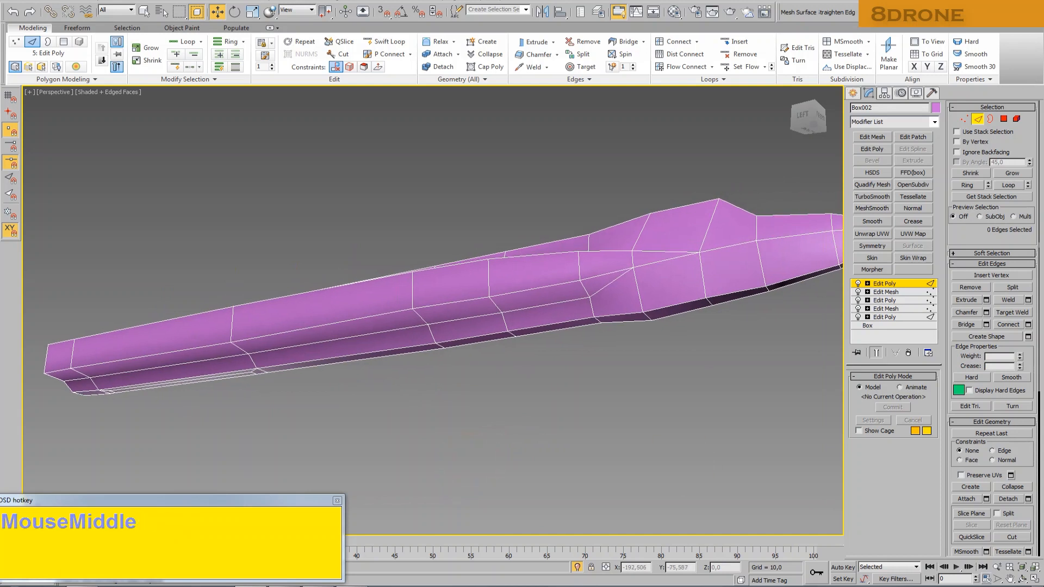
{"action": "left_click", "coordinate": [380, 586]}
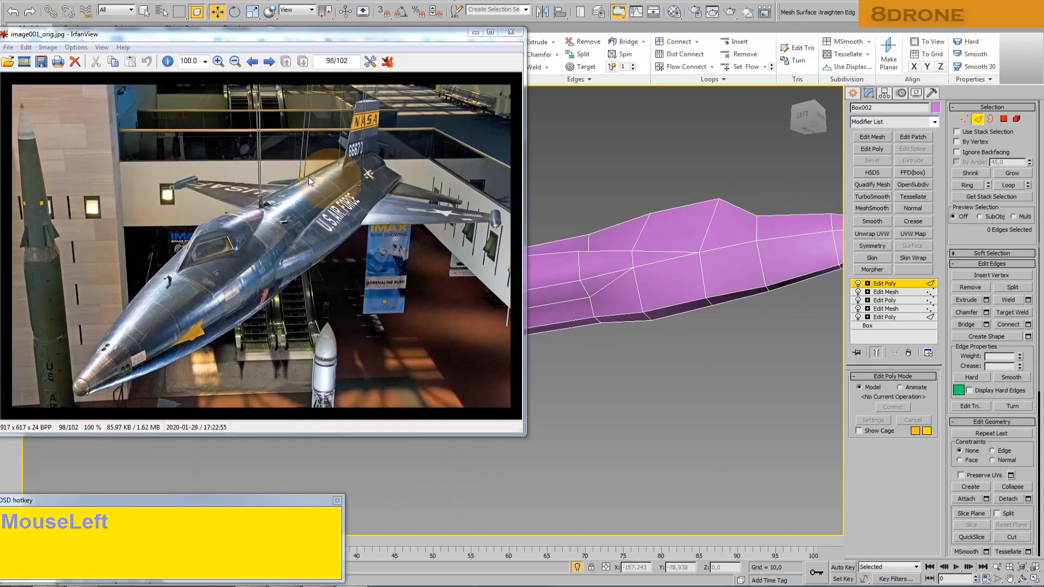
{"action": "left_click", "coordinate": [476, 31]}
{"action": "middle_click_drag", "start_coordinate": [542, 303], "coordinate": [517, 301]}
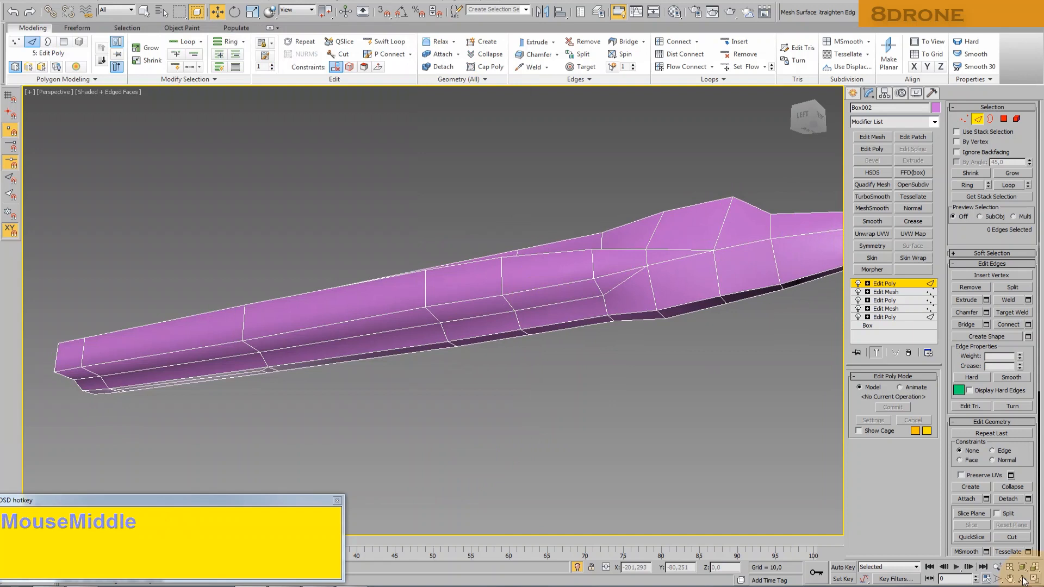
Cut a line across the cockpit's side facets, from the upper outer vertex behind it through the cross-sections to the vertex ahead
{"action": "left_click", "coordinate": [1022, 579]}
{"action": "left_click_drag", "start_coordinate": [356, 269], "coordinate": [418, 330]}
{"action": "middle_click_drag", "start_coordinate": [418, 330], "coordinate": [391, 304]}
{"action": "left_click", "coordinate": [216, 11]}
{"action": "right_click", "coordinate": [489, 182]}
{"action": "left_click", "coordinate": [466, 83]}
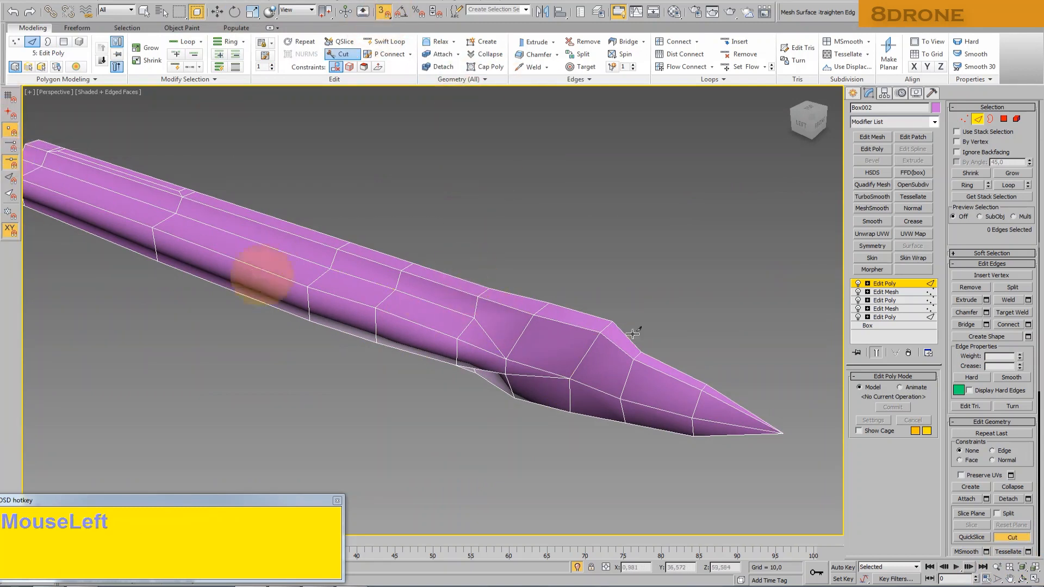
{"action": "left_click", "coordinate": [517, 335]}
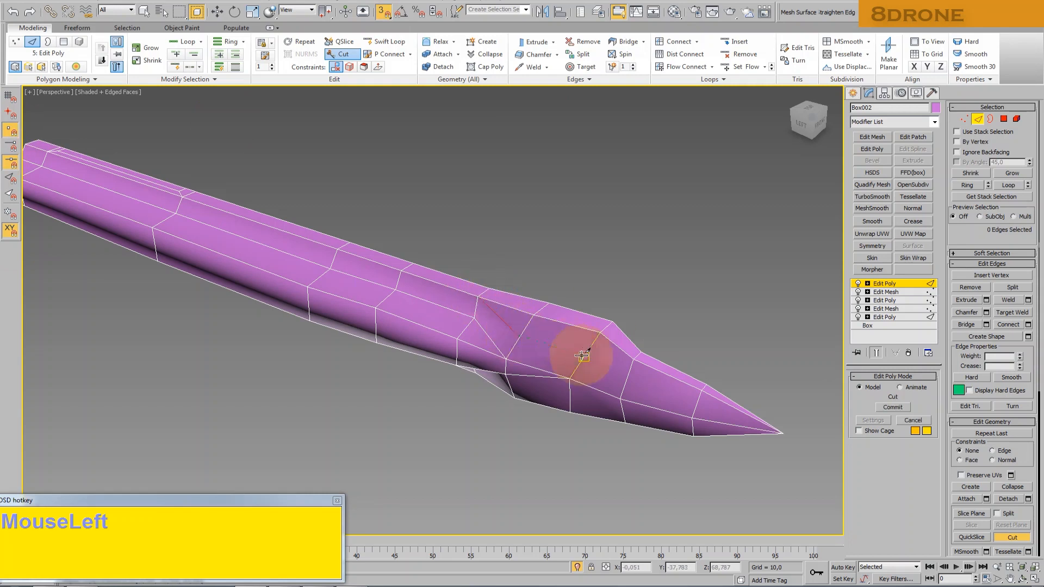
{"action": "left_click", "coordinate": [633, 359]}
{"action": "right_click", "coordinate": [642, 356]}
{"action": "left_click", "coordinate": [217, 11]}
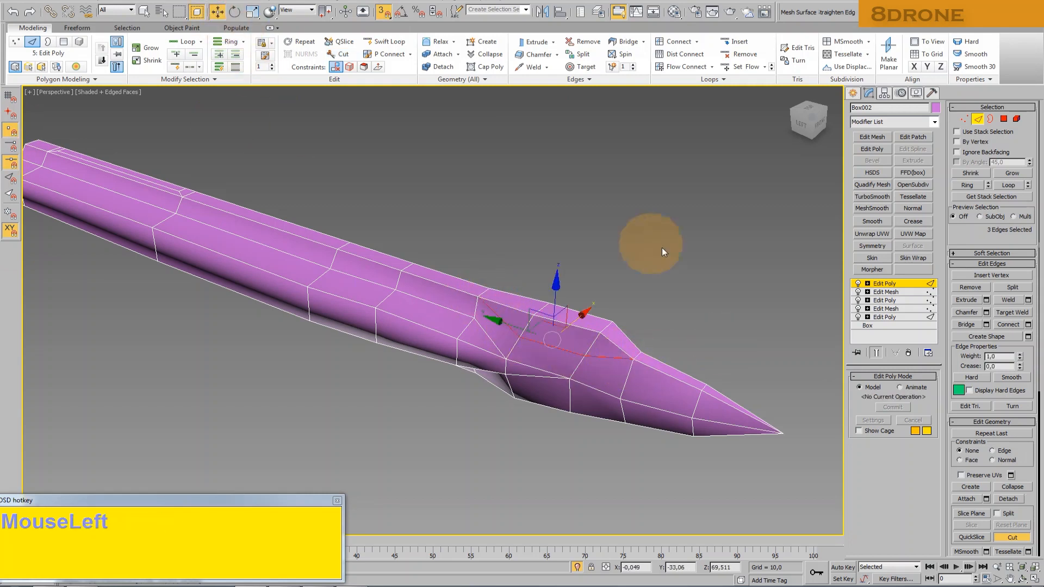
{"action": "scroll", "coordinate": [634, 253], "scroll_direction": "down", "scroll_amount": 1}
{"action": "scroll", "coordinate": [625, 272], "scroll_direction": "up", "scroll_amount": 1}
Switch to vertex editing and show the half fuselage in the Front view
{"action": "left_click", "coordinate": [964, 118]}
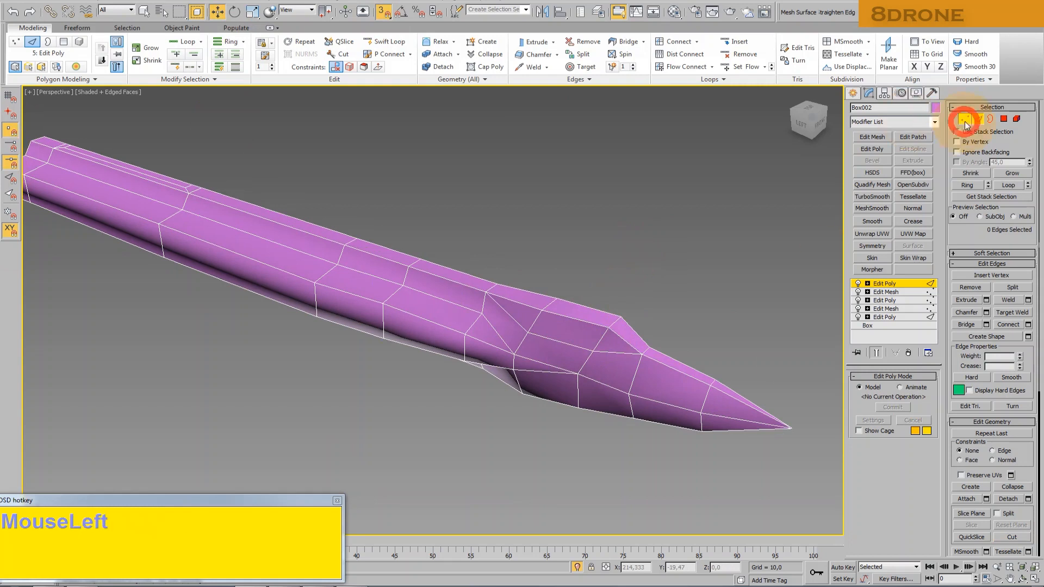
{"action": "middle_click_drag", "start_coordinate": [353, 348], "coordinate": [370, 355]}
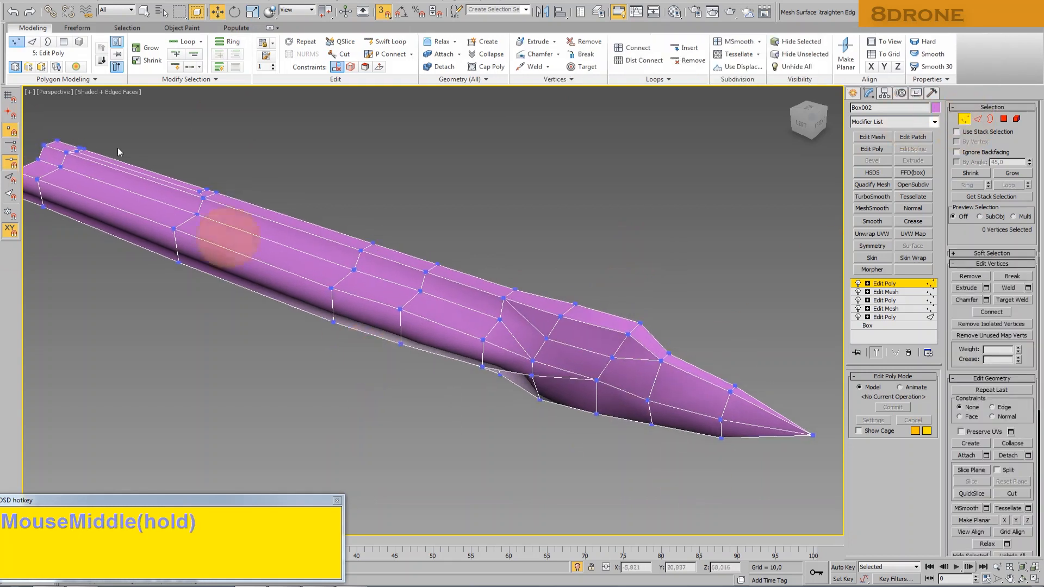
{"action": "left_click", "coordinate": [48, 91]}
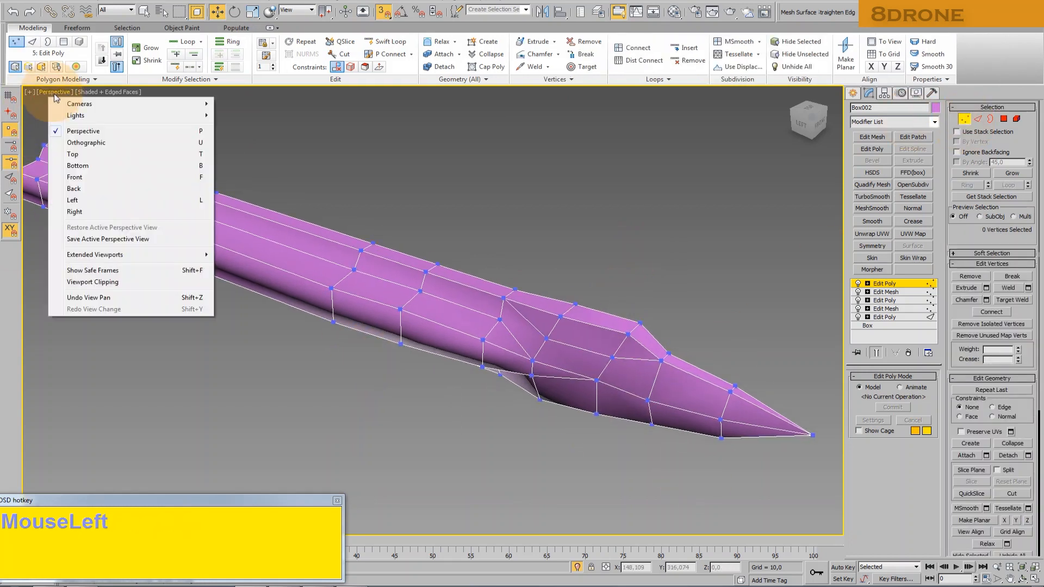
{"action": "left_click", "coordinate": [85, 183]}
{"action": "middle_click_drag", "start_coordinate": [373, 295], "coordinate": [440, 220]}
{"action": "scroll", "coordinate": [440, 220], "scroll_direction": "up", "scroll_amount": 2}
{"action": "scroll", "coordinate": [441, 220], "scroll_direction": "up", "scroll_amount": 1}
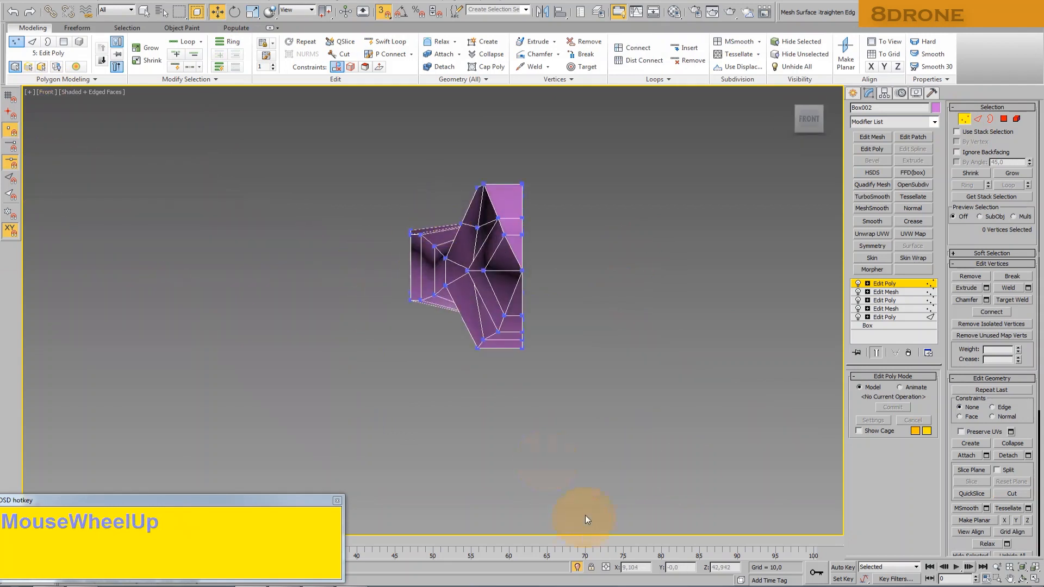
End the isolation to bring back the front blueprint and make the fuselage see-through
{"action": "left_click", "coordinate": [580, 563]}
{"action": "middle_click_drag", "start_coordinate": [477, 255], "coordinate": [465, 279]}
{"action": "right_click_drag", "start_coordinate": [463, 278], "coordinate": [487, 346]}
{"action": "left_click", "coordinate": [481, 340]}
{"action": "left_click", "coordinate": [448, 295]}
{"action": "left_click", "coordinate": [557, 433]}
{"action": "scroll", "coordinate": [441, 303], "scroll_direction": "up", "scroll_amount": 3}
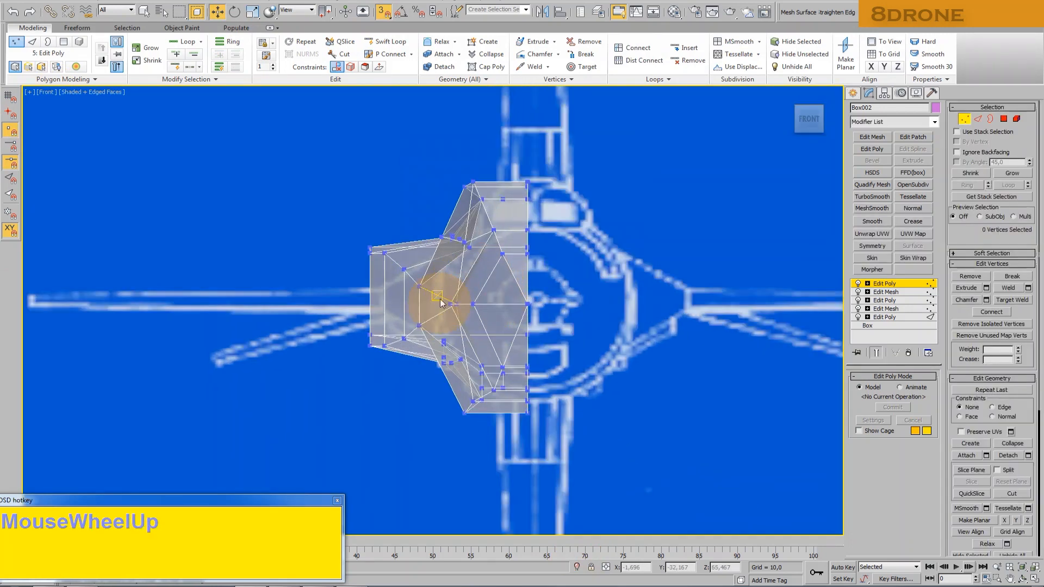
Turn off snapping and move the two upper outer cockpit vertices inward to the canopy outline of the front blueprint
{"action": "left_click", "coordinate": [380, 11]}
{"action": "middle_click_drag", "start_coordinate": [432, 257], "coordinate": [422, 259]}
{"action": "scroll", "coordinate": [458, 175], "scroll_direction": "up", "scroll_amount": 4}
{"action": "left_click_drag", "start_coordinate": [428, 175], "coordinate": [471, 222]}
{"action": "key", "text": "ctrl+r"}
{"action": "left_click_drag", "start_coordinate": [484, 284], "coordinate": [504, 296]}
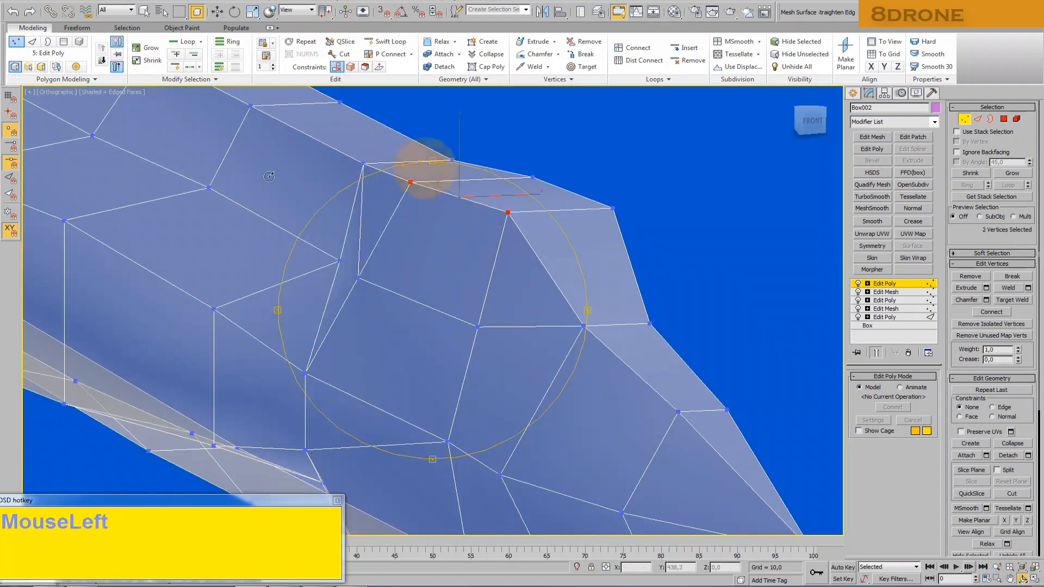
{"action": "left_click", "coordinate": [813, 124]}
{"action": "middle_click_drag", "start_coordinate": [571, 345], "coordinate": [578, 350]}
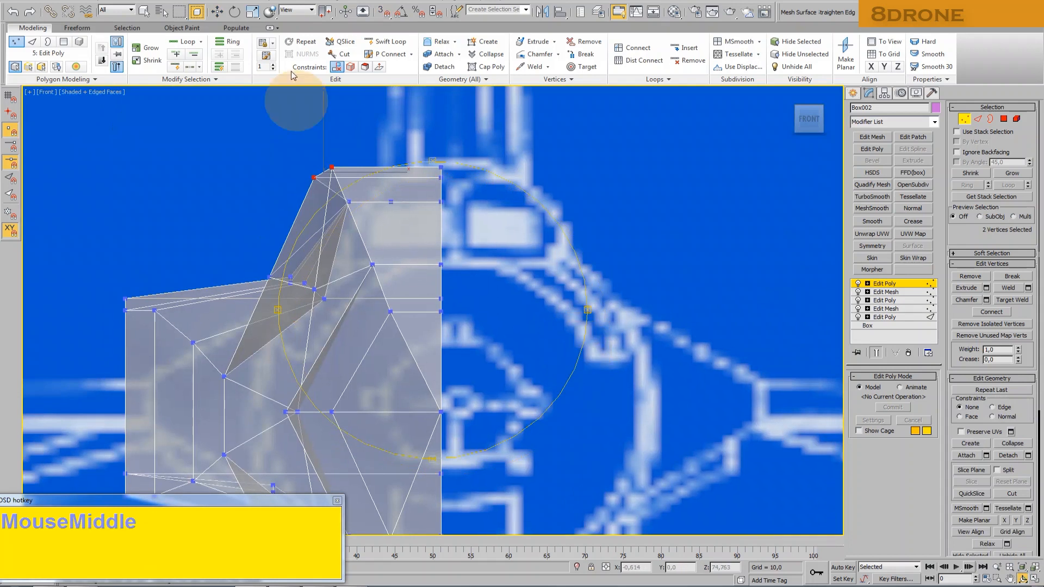
{"action": "left_click", "coordinate": [217, 11]}
{"action": "left_click", "coordinate": [369, 181]}
Raise the cockpit's top vertices to the canopy's upper edge in the front blueprint
{"action": "left_click_drag", "start_coordinate": [362, 146], "coordinate": [452, 182]}
{"action": "left_click_drag", "start_coordinate": [444, 138], "coordinate": [446, 128]}
{"action": "left_click_drag", "start_coordinate": [367, 155], "coordinate": [419, 187]}
Identify the upper outer vertices from behind the cockpit to the tail and move them inward toward the front blueprint outline
{"action": "left_click_drag", "start_coordinate": [326, 190], "coordinate": [482, 289]}
{"action": "left_click", "coordinate": [1022, 581]}
{"action": "scroll", "coordinate": [482, 289], "scroll_direction": "down", "scroll_amount": 5}
{"action": "left_click", "coordinate": [216, 11]}
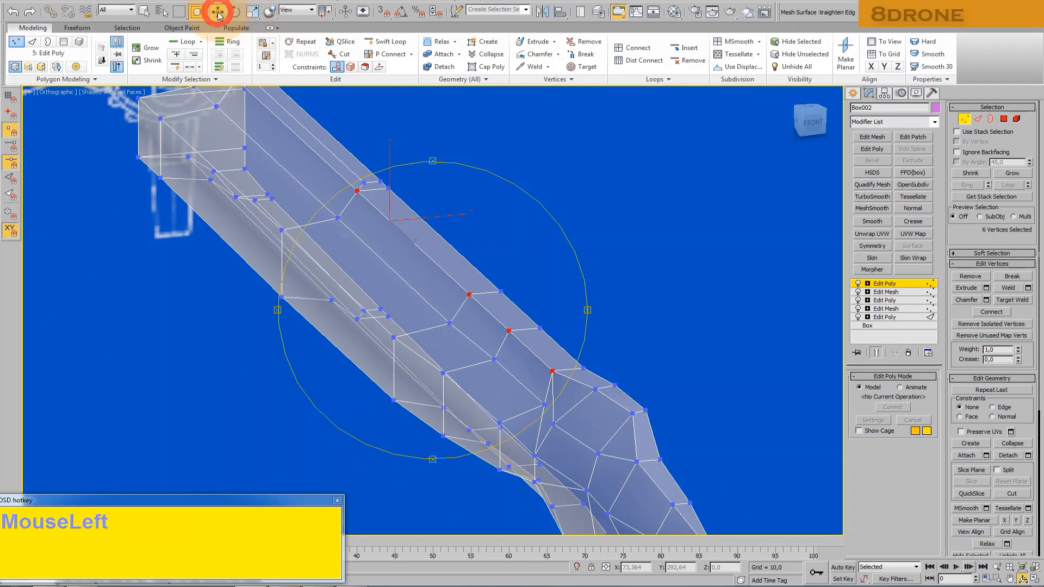
{"action": "left_click", "coordinate": [563, 388]}
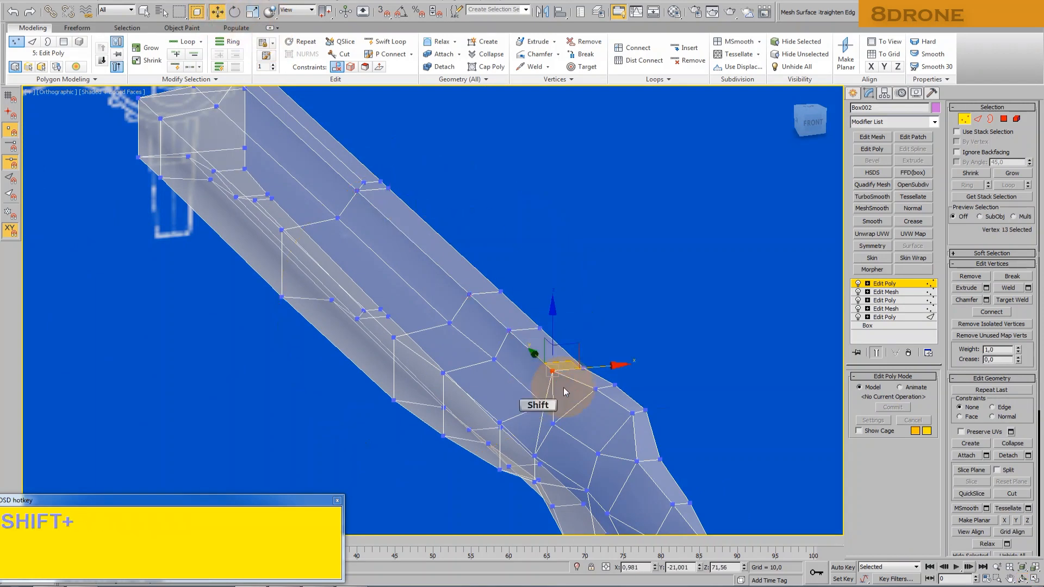
{"action": "key", "text": "shift+z"}
{"action": "key", "text": "shift+z"}
{"action": "key", "text": "shift+z"}
{"action": "key", "text": "shift+z"}
{"action": "key", "text": "shift+z"}
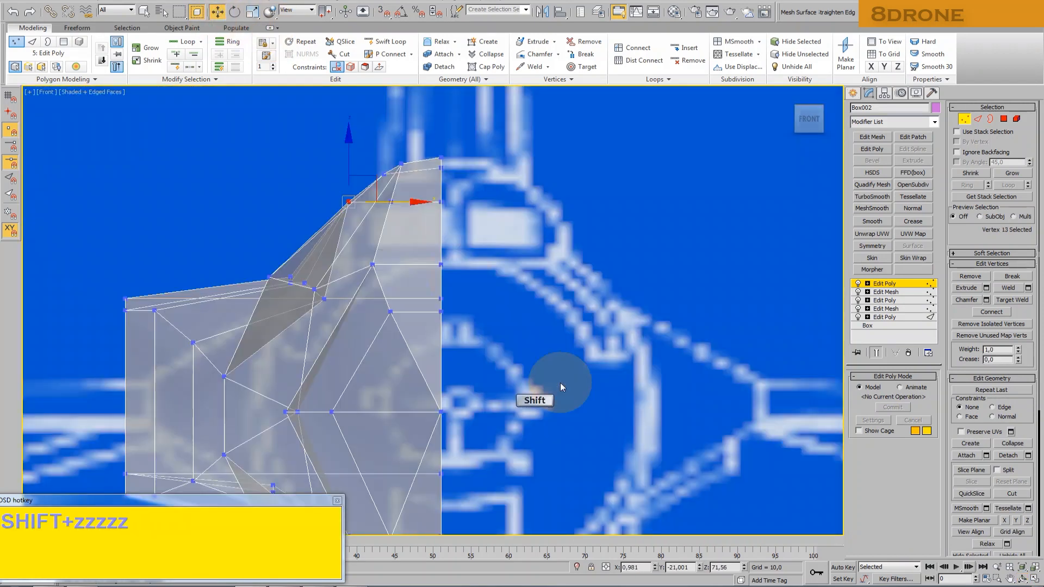
{"action": "middle_click_drag", "start_coordinate": [381, 198], "coordinate": [394, 204]}
{"action": "scroll", "coordinate": [363, 209], "scroll_direction": "up", "scroll_amount": 3}
{"action": "left_click_drag", "start_coordinate": [418, 205], "coordinate": [391, 209]}
{"action": "left_click_drag", "start_coordinate": [323, 224], "coordinate": [352, 251]}
{"action": "left_click_drag", "start_coordinate": [358, 213], "coordinate": [384, 214]}
Identify the outer vertex on the upper side at the cockpit's rear and shift it sideways toward the front blueprint outline
{"action": "middle_click_drag", "start_coordinate": [168, 365], "coordinate": [233, 287]}
{"action": "left_click_drag", "start_coordinate": [232, 296], "coordinate": [261, 320]}
{"action": "scroll", "coordinate": [280, 309], "scroll_direction": "down", "scroll_amount": 3}
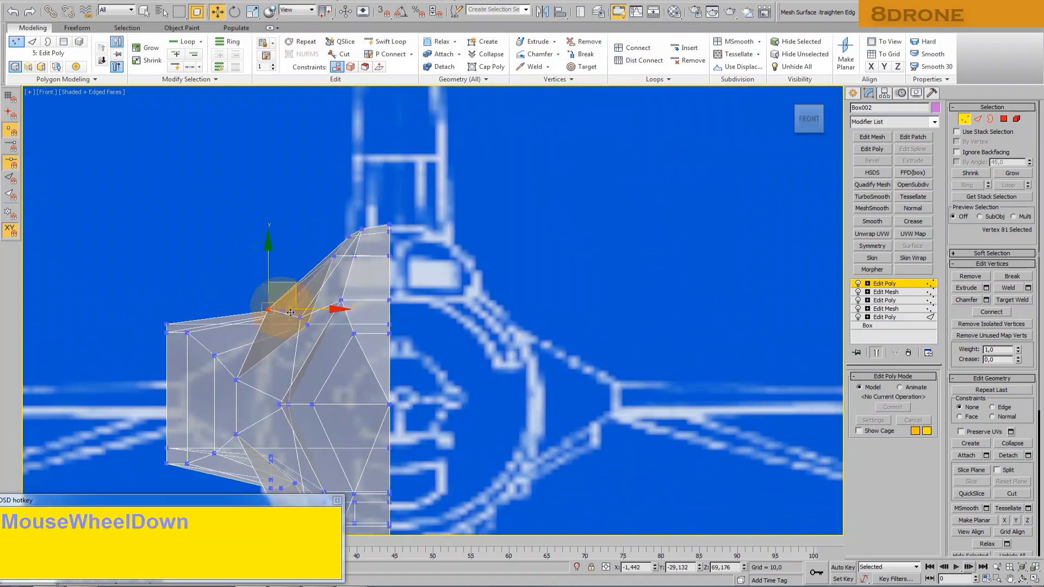
{"action": "left_click", "coordinate": [1025, 579]}
{"action": "left_click_drag", "start_coordinate": [359, 291], "coordinate": [407, 310]}
{"action": "scroll", "coordinate": [402, 311], "scroll_direction": "down", "scroll_amount": 4}
{"action": "middle_click_drag", "start_coordinate": [369, 303], "coordinate": [459, 328]}
{"action": "right_click", "coordinate": [460, 326]}
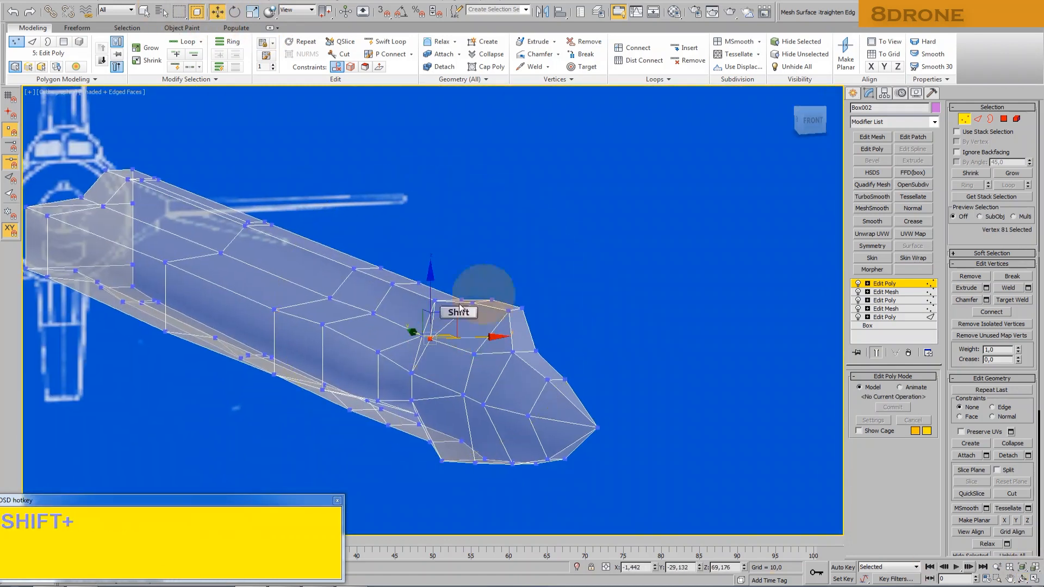
{"action": "key", "text": "shift+z"}
{"action": "key", "text": "shift+z"}
{"action": "key", "text": "shift+z"}
{"action": "key", "text": "shift+z"}
{"action": "scroll", "coordinate": [326, 305], "scroll_direction": "up", "scroll_amount": 3}
{"action": "left_click_drag", "start_coordinate": [302, 307], "coordinate": [349, 301]}
{"action": "left_click_drag", "start_coordinate": [331, 206], "coordinate": [388, 218]}
Scale the upper cut-line vertices of the rear fuselage together in X, including the one beside the cockpit, to bring them into line
{"action": "scroll", "coordinate": [371, 242], "scroll_direction": "up", "scroll_amount": 3}
{"action": "left_click_drag", "start_coordinate": [154, 341], "coordinate": [230, 397]}
{"action": "left_click", "coordinate": [1020, 577]}
{"action": "left_click_drag", "start_coordinate": [424, 339], "coordinate": [443, 350]}
{"action": "scroll", "coordinate": [442, 350], "scroll_direction": "down", "scroll_amount": 7}
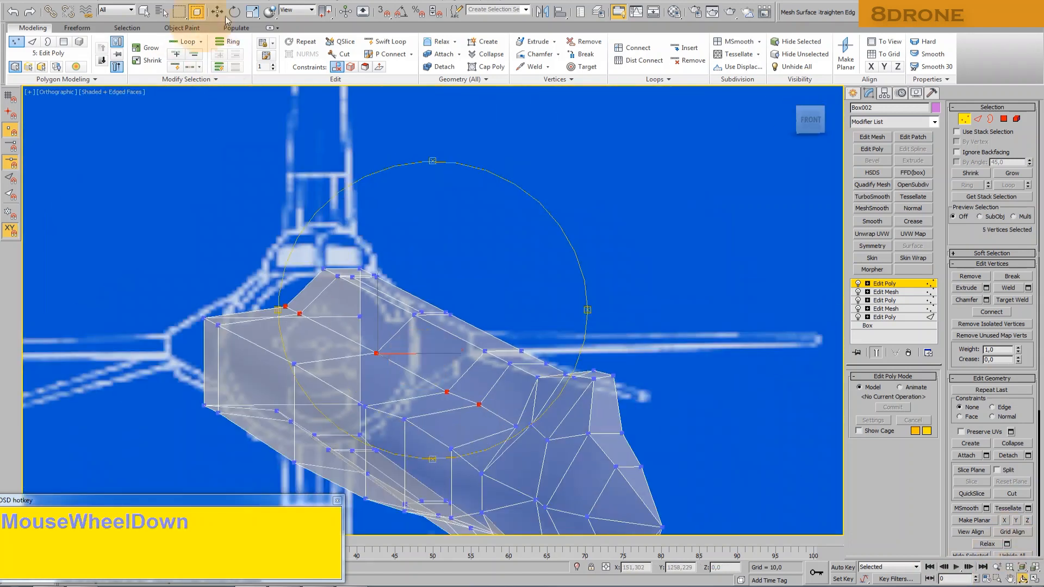
{"action": "left_click", "coordinate": [256, 10]}
{"action": "left_click_drag", "start_coordinate": [303, 355], "coordinate": [979, 377]}
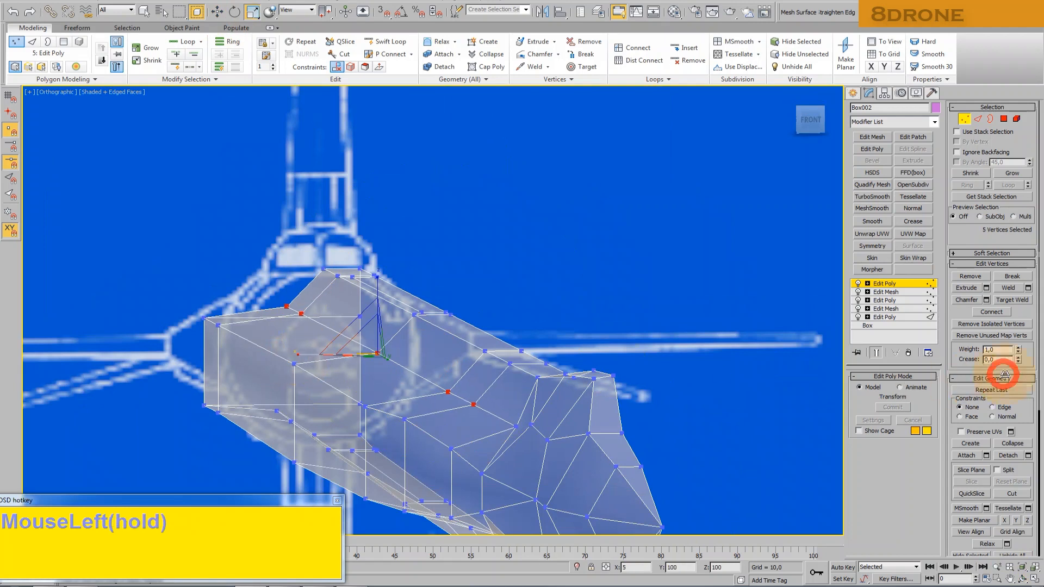
{"action": "left_click_drag", "start_coordinate": [377, 279], "coordinate": [665, 434]}
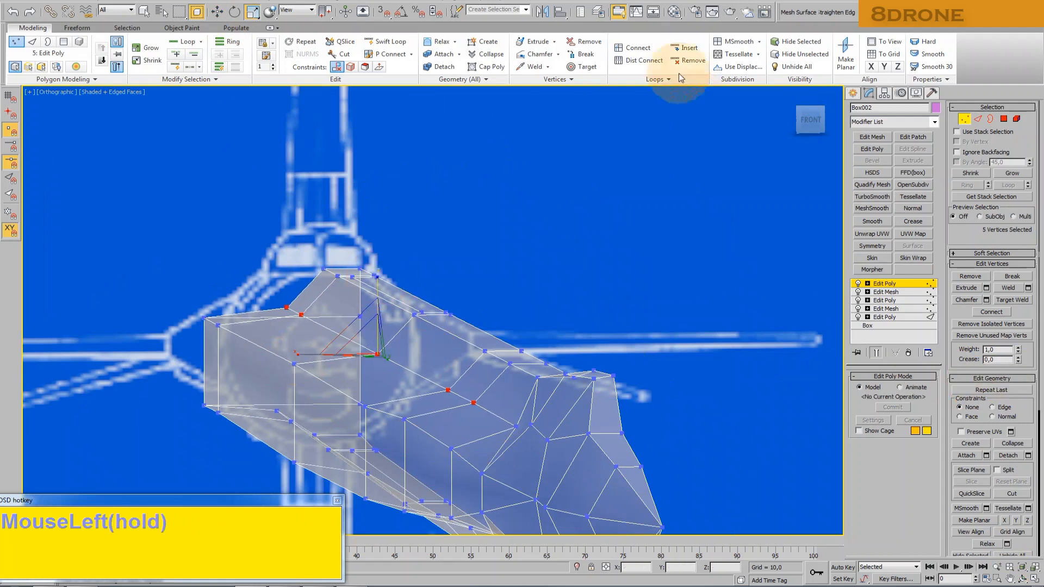
{"action": "left_click", "coordinate": [516, 419], "text": "ctrl"}
{"action": "left_click_drag", "start_coordinate": [408, 334], "coordinate": [146, 533]}
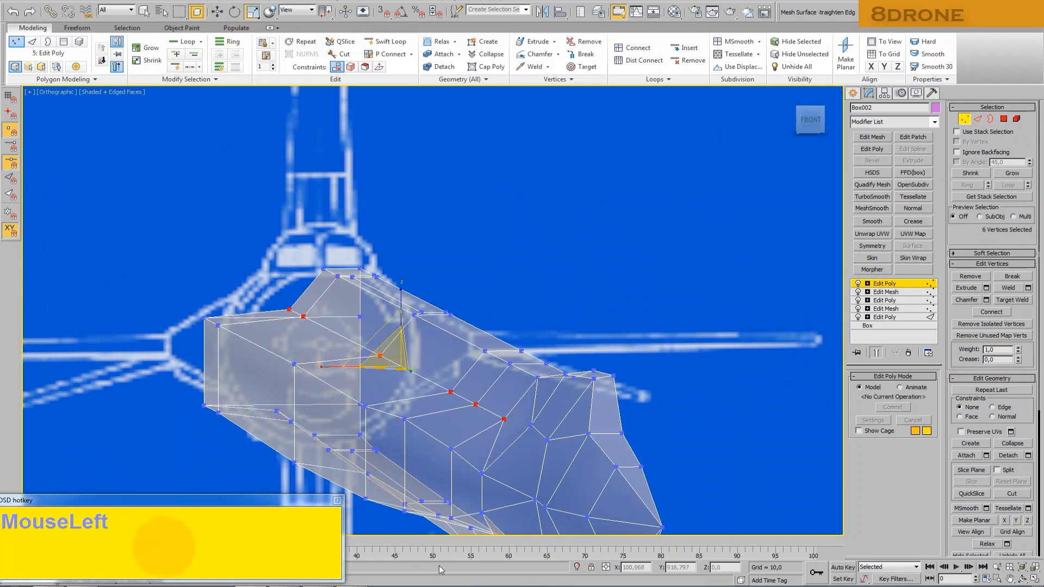
Lower the single outer vertex on the upper side just behind the cockpit to smooth the upper side line
{"action": "left_click", "coordinate": [1025, 578]}
{"action": "left_click_drag", "start_coordinate": [302, 329], "coordinate": [370, 331]}
{"action": "scroll", "coordinate": [371, 331], "scroll_direction": "down", "scroll_amount": 3}
{"action": "middle_click_drag", "start_coordinate": [396, 331], "coordinate": [221, 312]}
{"action": "left_click_drag", "start_coordinate": [382, 336], "coordinate": [364, 335]}
{"action": "left_click", "coordinate": [217, 12]}
{"action": "left_click", "coordinate": [465, 368]}
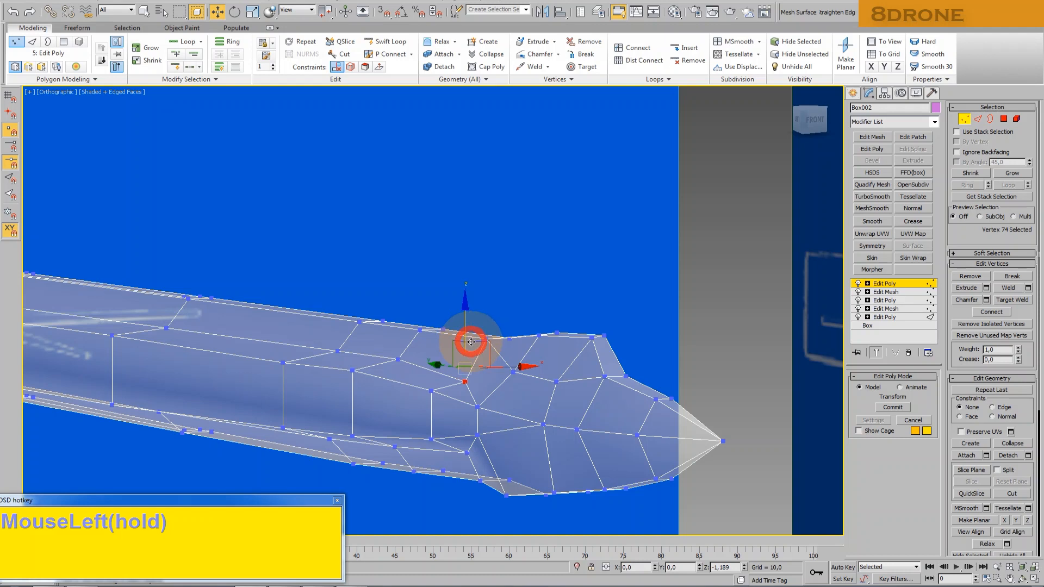
{"action": "left_click_drag", "start_coordinate": [471, 341], "coordinate": [480, 408]}
{"action": "left_click", "coordinate": [489, 395]}
Select the five upper outer vertices of the rear fuselage in the front view and scale them vertically to one level
{"action": "left_click", "coordinate": [811, 121]}
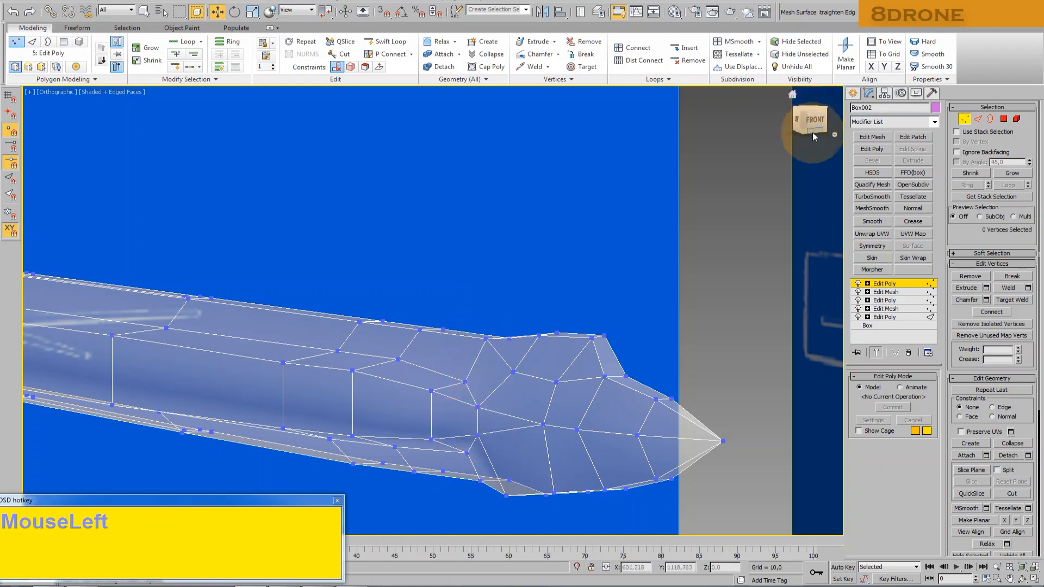
{"action": "scroll", "coordinate": [398, 332], "scroll_direction": "up", "scroll_amount": 3}
{"action": "middle_click_drag", "start_coordinate": [398, 333], "coordinate": [446, 269]}
{"action": "scroll", "coordinate": [446, 270], "scroll_direction": "up", "scroll_amount": 3}
{"action": "left_click_drag", "start_coordinate": [326, 280], "coordinate": [366, 314]}
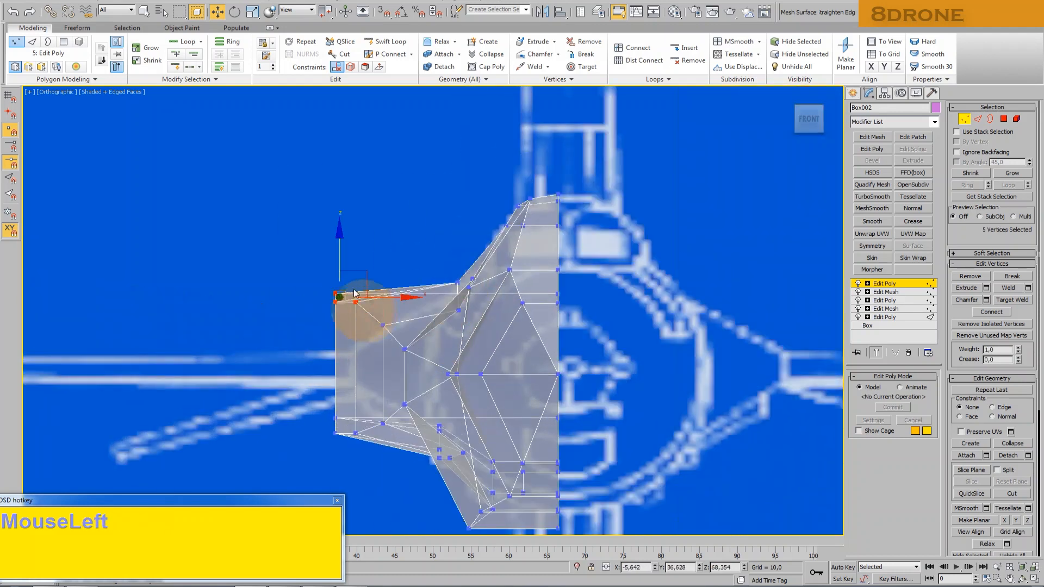
{"action": "left_click", "coordinate": [254, 12]}
{"action": "left_click_drag", "start_coordinate": [340, 228], "coordinate": [289, 555]}
Select the lower outer vertices of the rear fuselage, exclude the one nearest the cockpit, and flatten them vertically with Scale
{"action": "left_click_drag", "start_coordinate": [319, 399], "coordinate": [390, 437]}
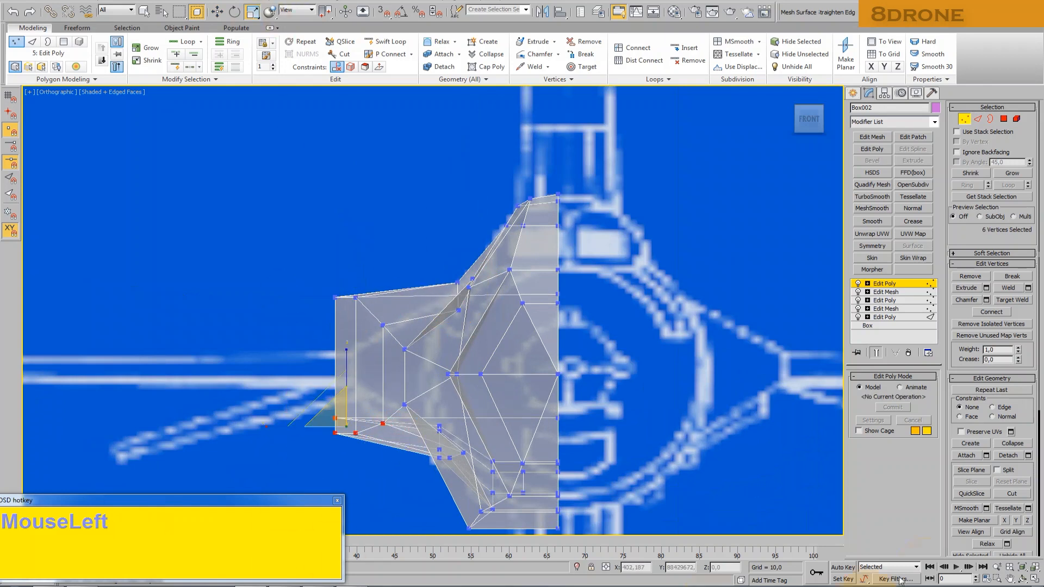
{"action": "left_click", "coordinate": [1023, 580]}
{"action": "left_click_drag", "start_coordinate": [411, 338], "coordinate": [449, 342]}
{"action": "scroll", "coordinate": [449, 341], "scroll_direction": "down", "scroll_amount": 2}
{"action": "middle_click_drag", "start_coordinate": [449, 341], "coordinate": [368, 247]}
{"action": "scroll", "coordinate": [368, 247], "scroll_direction": "down", "scroll_amount": 2}
{"action": "mouse_move", "coordinate": [369, 247]}
{"action": "left_mouse_down"}
{"action": "mouse_move", "coordinate": [404, 280]}
{"action": "mouse_move", "coordinate": [374, 235]}
{"action": "left_mouse_up"}
{"action": "left_click", "coordinate": [216, 12]}
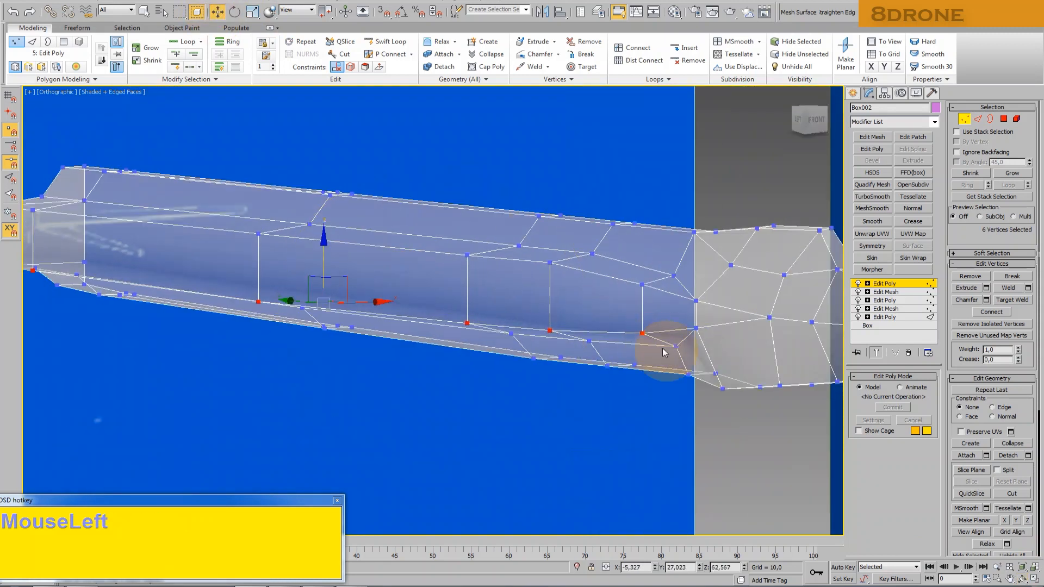
{"action": "left_click", "coordinate": [642, 333], "text": "alt"}
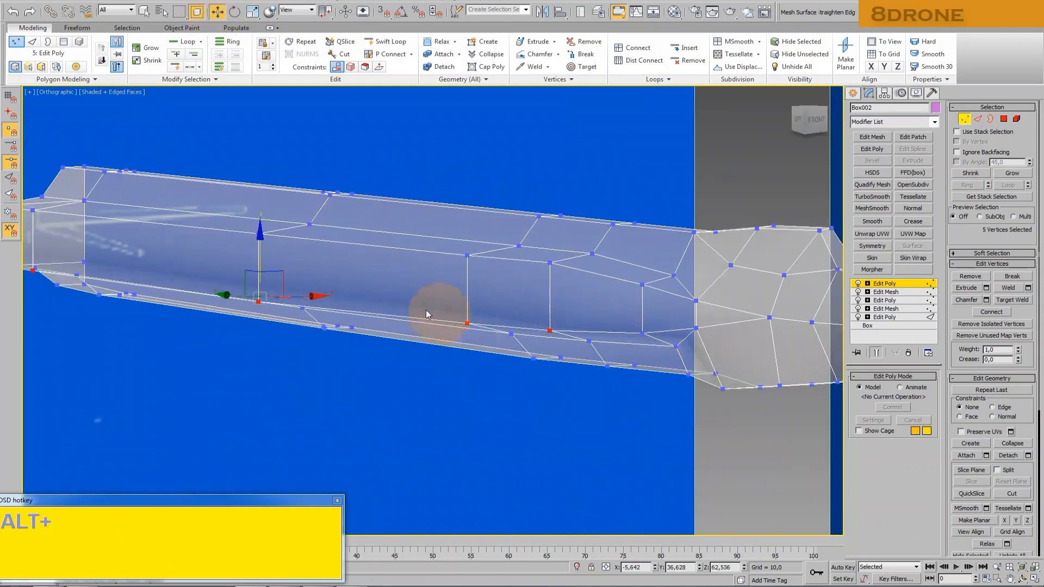
{"action": "scroll", "coordinate": [408, 303], "scroll_direction": "down", "scroll_amount": 2}
{"action": "left_click", "coordinate": [252, 12]}
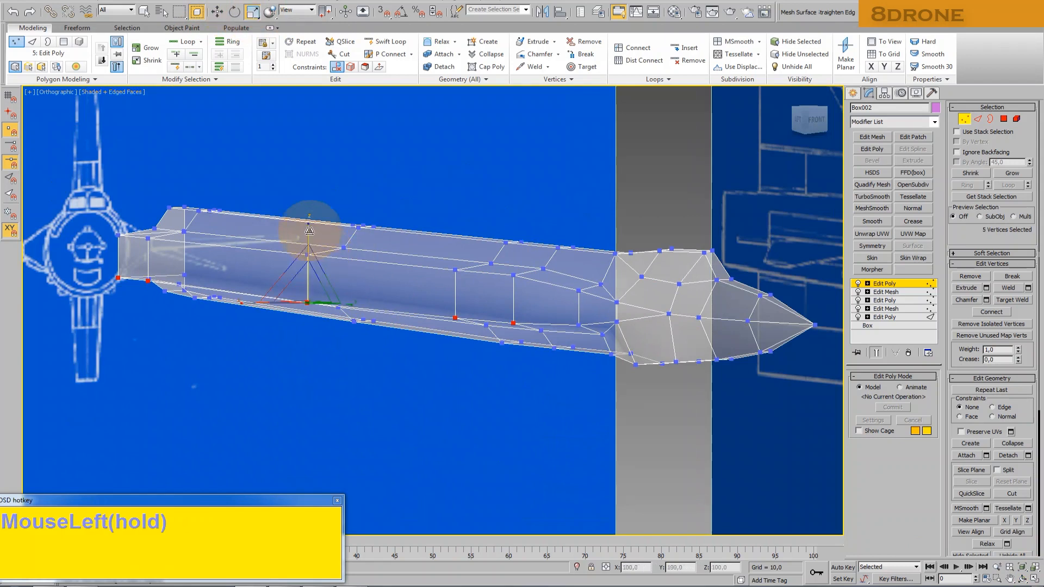
{"action": "left_click_drag", "start_coordinate": [244, 269], "coordinate": [264, 335]}
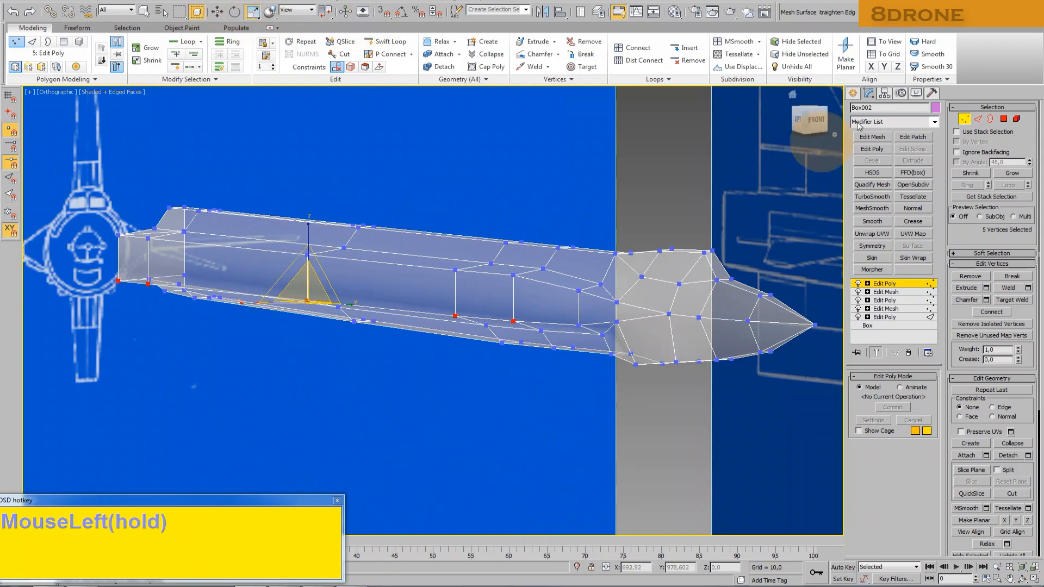
Raise the lower outer vertices of the rear fuselage toward the wing root in the front blueprint
{"action": "left_click", "coordinate": [801, 115]}
{"action": "scroll", "coordinate": [465, 303], "scroll_direction": "up", "scroll_amount": 5}
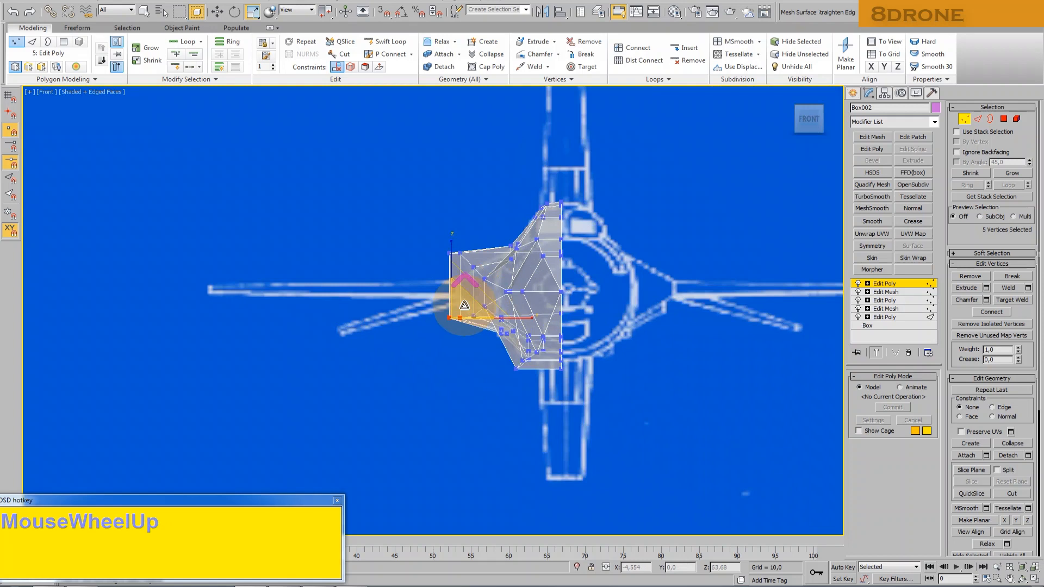
{"action": "middle_click_drag", "start_coordinate": [466, 303], "coordinate": [436, 255]}
{"action": "left_click", "coordinate": [218, 12]}
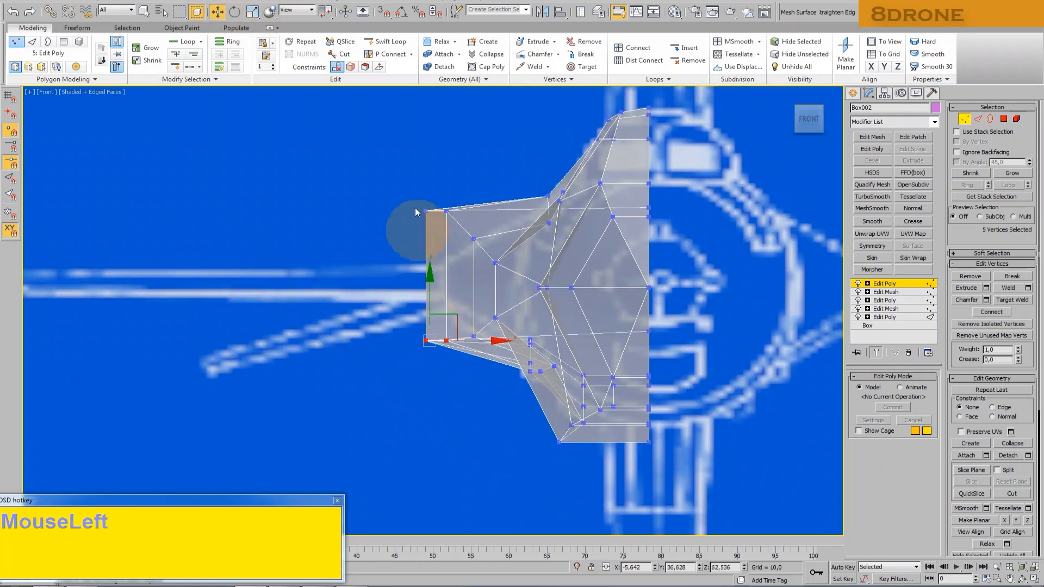
{"action": "left_click_drag", "start_coordinate": [453, 369], "coordinate": [453, 370]}
{"action": "left_click_drag", "start_coordinate": [474, 275], "coordinate": [489, 277]}
{"action": "left_click", "coordinate": [404, 183]}
Lower the upper outer vertices of the rear fuselage toward the wing root and adjust the neighbouring lower outer vertex
{"action": "left_click_drag", "start_coordinate": [409, 181], "coordinate": [478, 217]}
{"action": "left_click_drag", "start_coordinate": [442, 168], "coordinate": [475, 216]}
{"action": "left_click", "coordinate": [480, 252]}
{"action": "left_click", "coordinate": [474, 322]}
{"action": "left_click_drag", "start_coordinate": [465, 338], "coordinate": [465, 338]}
{"action": "key", "text": "r"}
{"action": "scroll", "coordinate": [467, 362], "scroll_direction": "up", "scroll_amount": 5}
{"action": "left_click_drag", "start_coordinate": [388, 246], "coordinate": [426, 157]}
{"action": "scroll", "coordinate": [443, 130], "scroll_direction": "down", "scroll_amount": 6}
{"action": "middle_click_drag", "start_coordinate": [478, 223], "coordinate": [485, 331]}
{"action": "left_click", "coordinate": [217, 12]}
{"action": "left_click_drag", "start_coordinate": [433, 253], "coordinate": [486, 217]}
{"action": "left_click", "coordinate": [461, 271]}
Move the lowest outer belly vertex up and inward toward the belly outline in the front blueprint
{"action": "middle_click_drag", "start_coordinate": [588, 209], "coordinate": [548, 236]}
{"action": "scroll", "coordinate": [444, 212], "scroll_direction": "down", "scroll_amount": 2}
{"action": "scroll", "coordinate": [482, 374], "scroll_direction": "up", "scroll_amount": 2}
{"action": "left_click", "coordinate": [481, 377]}
{"action": "middle_click_drag", "start_coordinate": [497, 375], "coordinate": [455, 322], "text": "alt"}
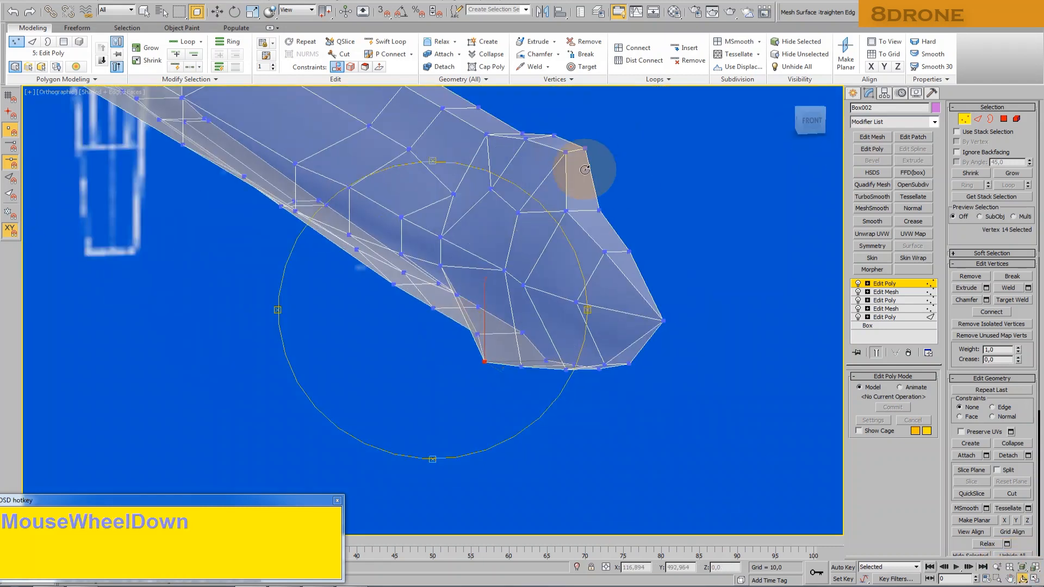
{"action": "key", "text": "shift+z"}
{"action": "key", "text": "shift+z"}
{"action": "middle_click_drag", "start_coordinate": [517, 336], "coordinate": [505, 307]}
{"action": "scroll", "coordinate": [506, 294], "scroll_direction": "up", "scroll_amount": 2}
{"action": "left_click", "coordinate": [218, 12]}
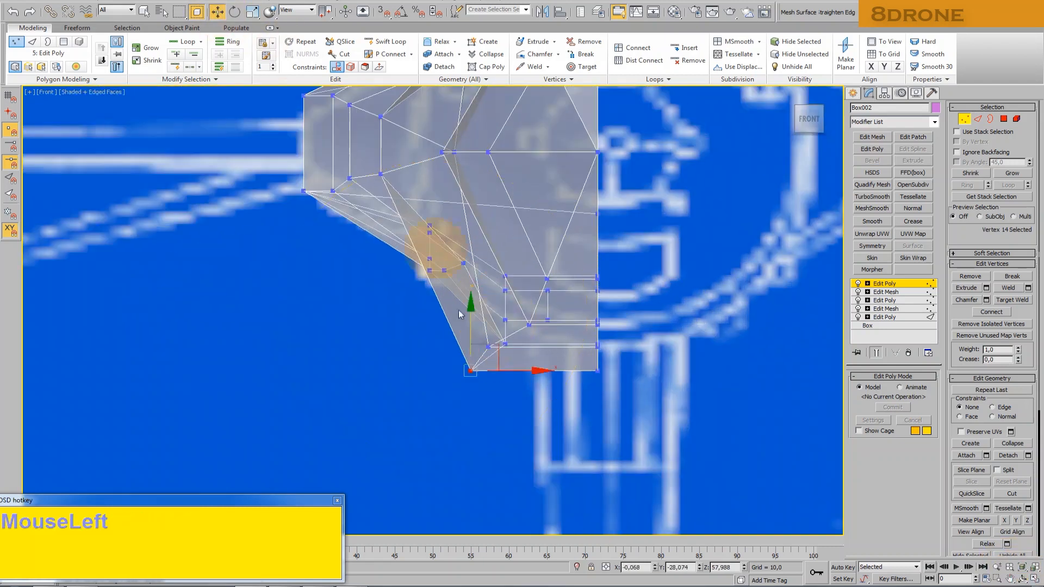
{"action": "left_click_drag", "start_coordinate": [515, 322], "coordinate": [526, 308]}
Raise the lowest centre-line belly vertex to the belly outline in the front blueprint
{"action": "left_click", "coordinate": [592, 375]}
{"action": "left_click_drag", "start_coordinate": [595, 338], "coordinate": [596, 321]}
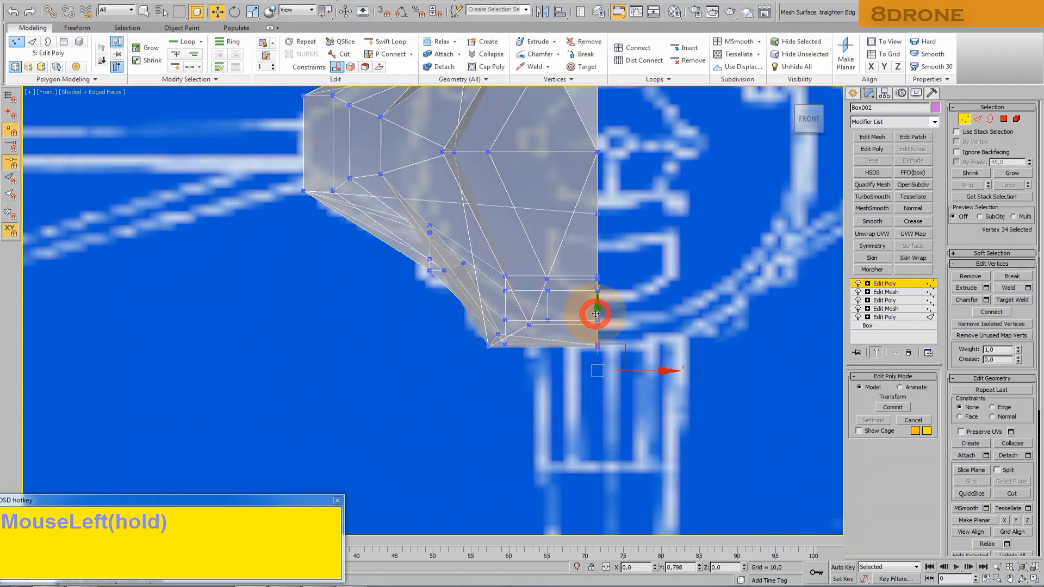
{"action": "left_click_drag", "start_coordinate": [594, 301], "coordinate": [594, 302]}
Turn on 3D snapping and snap the heights of the outer and centre-line belly vertices to the bottom vertices behind them
{"action": "left_click", "coordinate": [1022, 579]}
{"action": "scroll", "coordinate": [520, 326], "scroll_direction": "down", "scroll_amount": 2}
{"action": "left_click_drag", "start_coordinate": [489, 324], "coordinate": [493, 362]}
{"action": "left_click", "coordinate": [217, 18]}
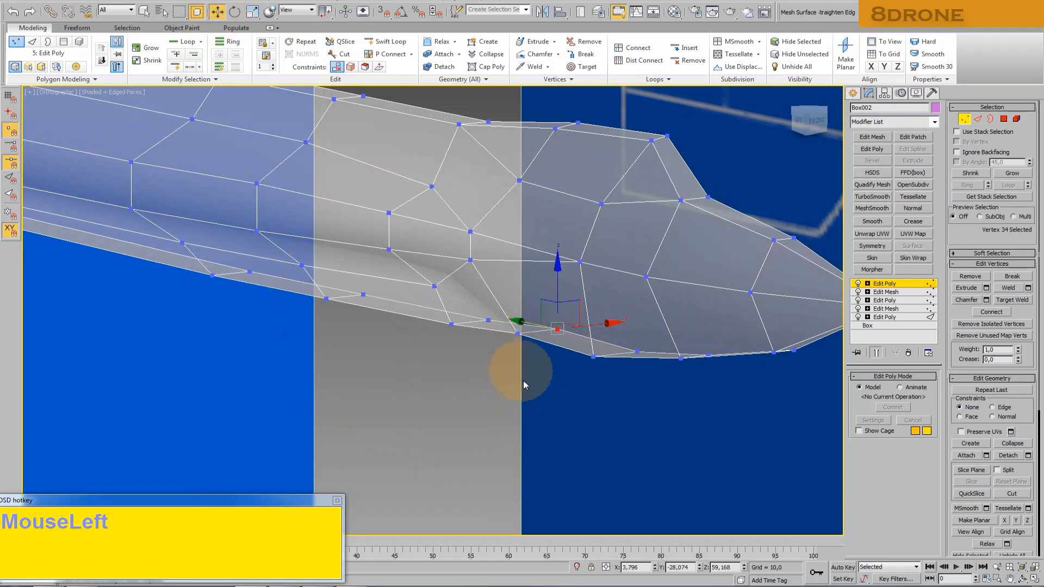
{"action": "left_click", "coordinate": [517, 332]}
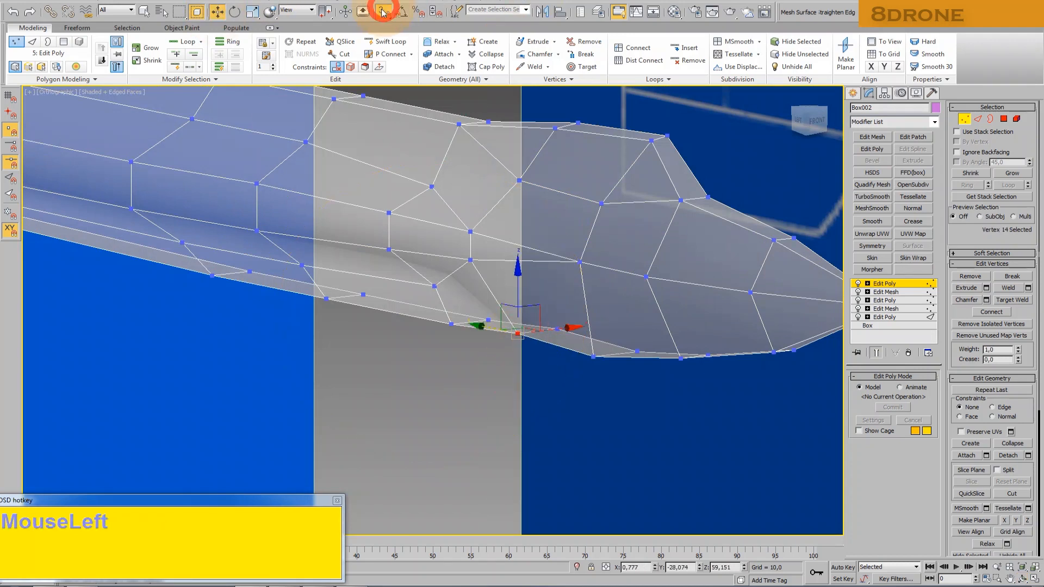
{"action": "left_click", "coordinate": [514, 293]}
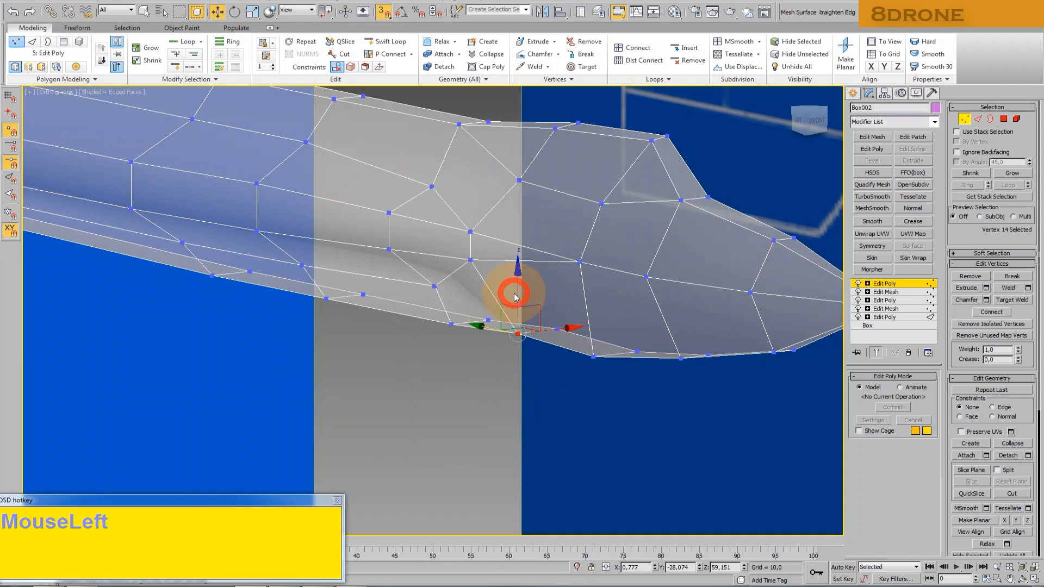
{"action": "left_click_drag", "start_coordinate": [516, 294], "coordinate": [451, 325]}
{"action": "left_click", "coordinate": [557, 328]}
{"action": "left_click_drag", "start_coordinate": [557, 289], "coordinate": [490, 317]}
Snap the centre-line belly vertex sideways in X, re-snap the outer belly vertex's height, and turn snapping off
{"action": "left_click", "coordinate": [517, 361]}
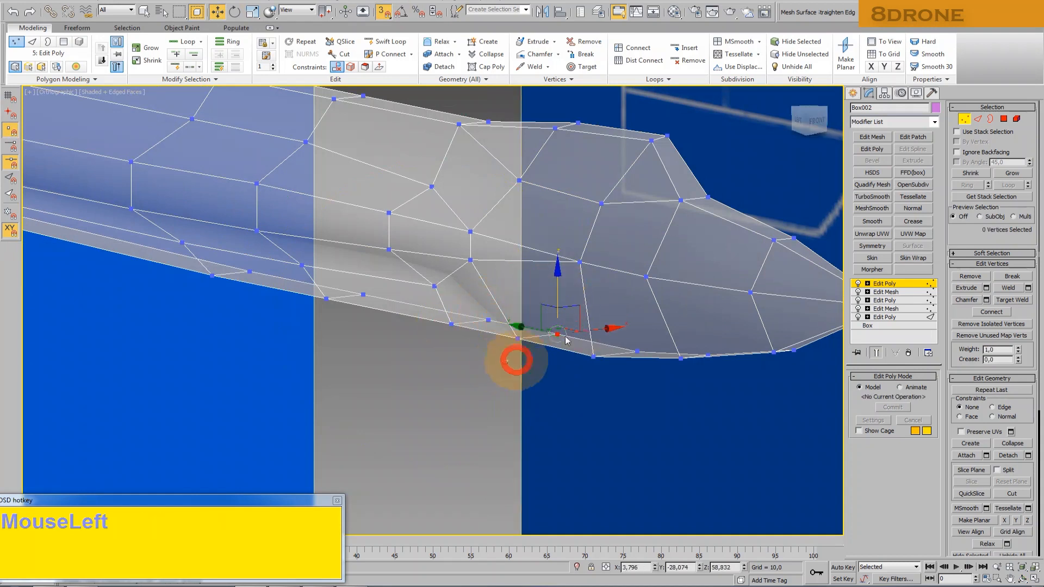
{"action": "left_click", "coordinate": [559, 335]}
{"action": "left_click_drag", "start_coordinate": [589, 329], "coordinate": [629, 348]}
{"action": "left_click", "coordinate": [525, 353]}
{"action": "left_click", "coordinate": [517, 339]}
{"action": "left_click_drag", "start_coordinate": [517, 293], "coordinate": [456, 331]}
{"action": "left_click", "coordinate": [473, 365]}
{"action": "scroll", "coordinate": [488, 357], "scroll_direction": "down", "scroll_amount": 3}
{"action": "middle_click", "coordinate": [488, 359]}
{"action": "left_click", "coordinate": [384, 11]}
Examine the nose, belly and cockpit profile against the side blueprint
{"action": "left_click", "coordinate": [54, 92]}
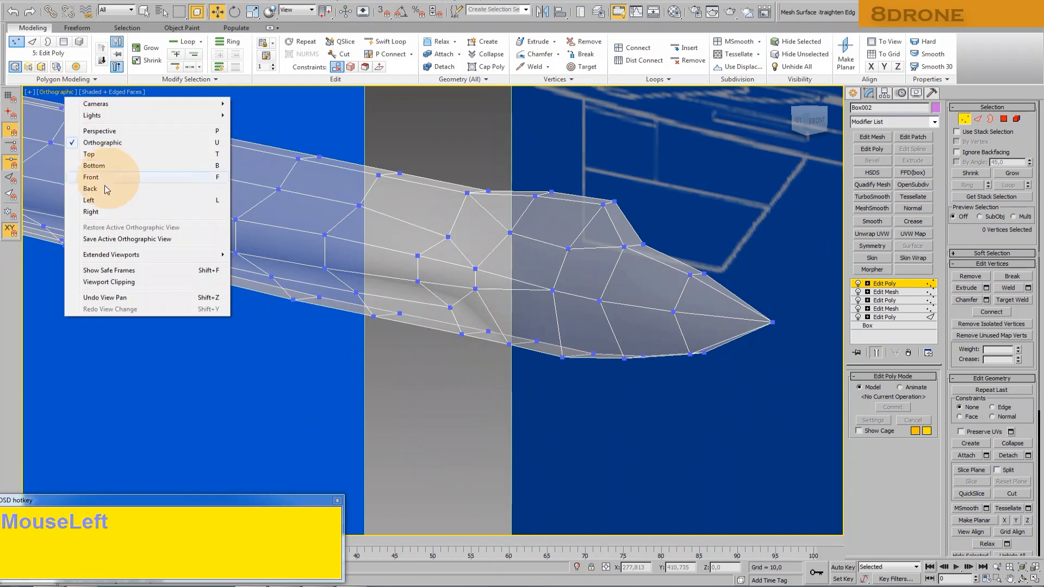
{"action": "left_click", "coordinate": [90, 190]}
{"action": "middle_click", "coordinate": [511, 214]}
{"action": "scroll", "coordinate": [511, 212], "scroll_direction": "up", "scroll_amount": 6}
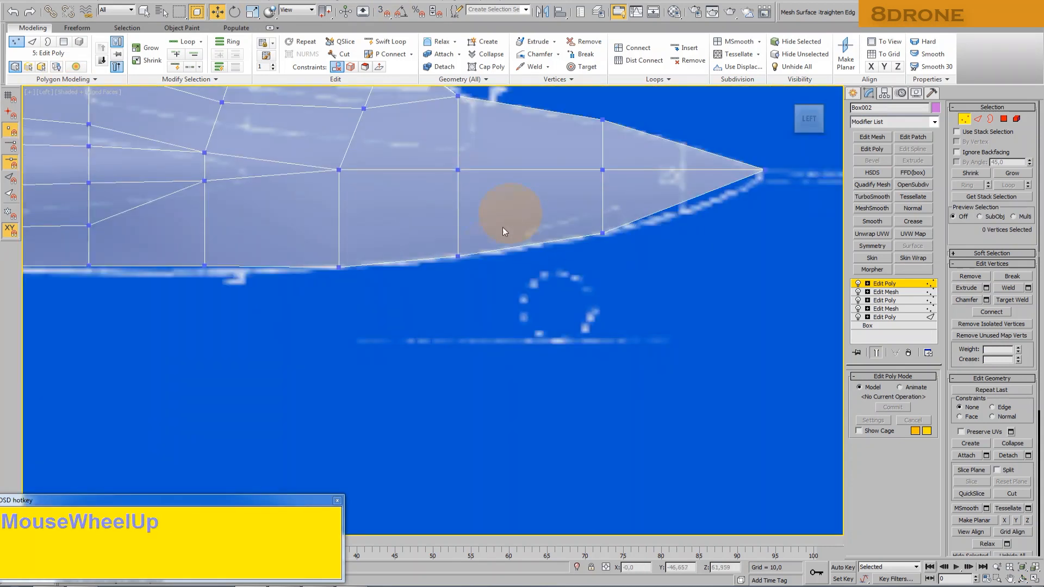
{"action": "left_click_drag", "start_coordinate": [294, 229], "coordinate": [382, 366]}
{"action": "middle_click_drag", "start_coordinate": [474, 273], "coordinate": [606, 381]}
{"action": "left_click_drag", "start_coordinate": [340, 126], "coordinate": [404, 177]}
{"action": "scroll", "coordinate": [402, 147], "scroll_direction": "up", "scroll_amount": 2}
{"action": "left_click", "coordinate": [433, 136]}
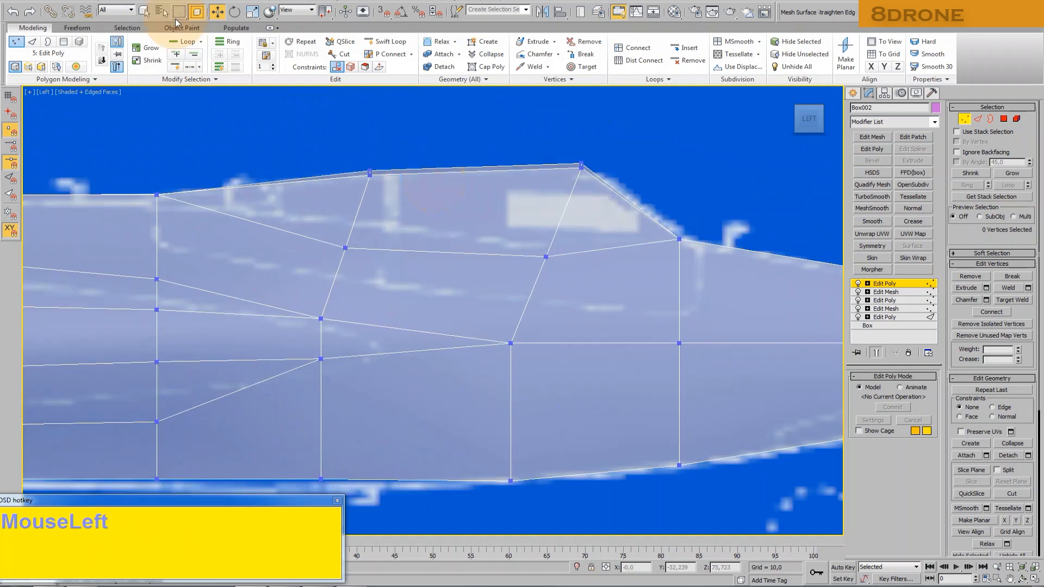
{"action": "left_click", "coordinate": [383, 11]}
{"action": "left_click", "coordinate": [580, 169]}
{"action": "left_click_drag", "start_coordinate": [581, 168], "coordinate": [582, 130]}
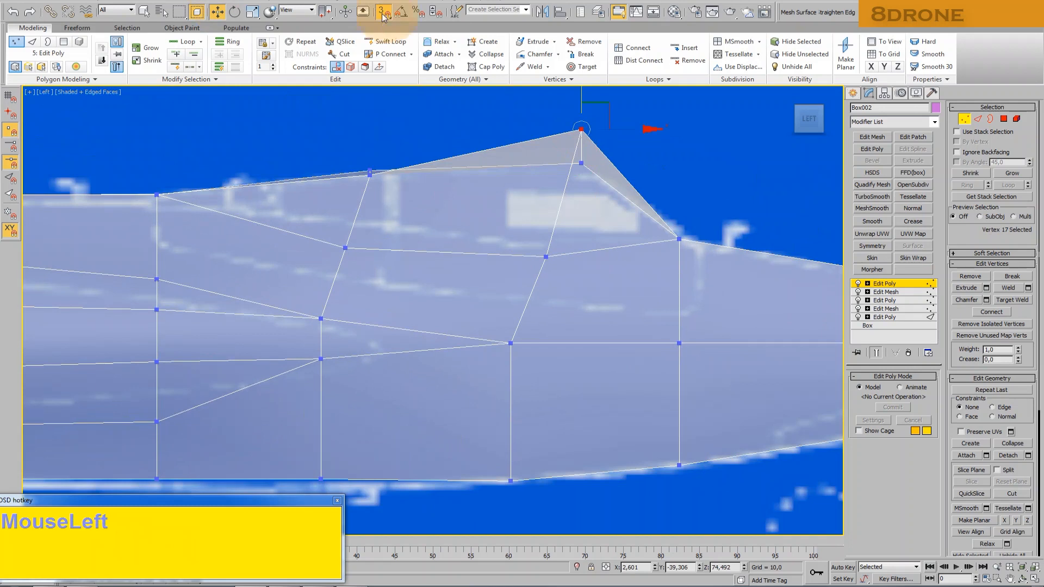
{"action": "left_click", "coordinate": [70, 1]}
{"action": "left_click", "coordinate": [70, 2]}
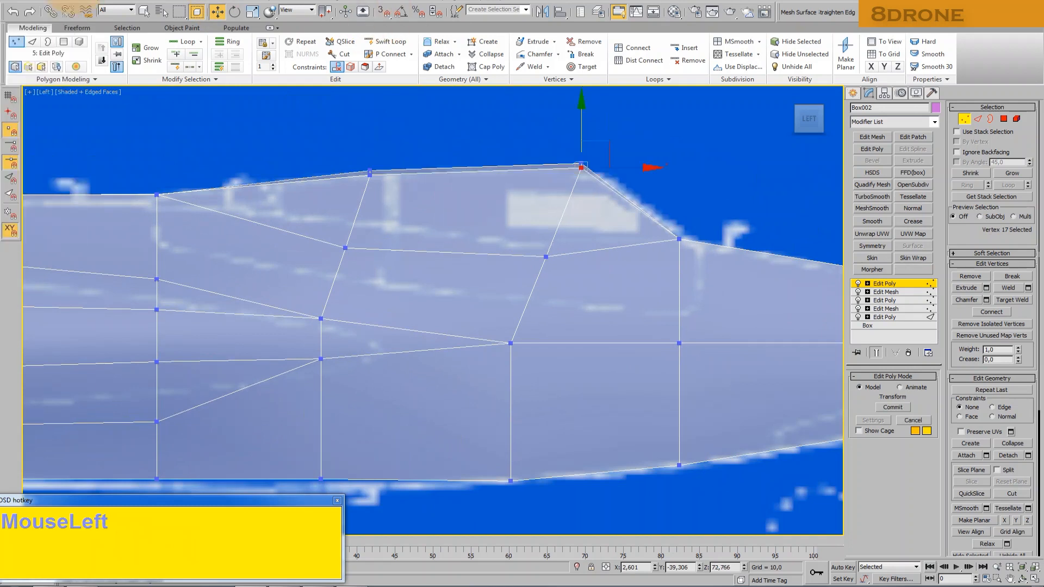
Lower the front and rear upper side vertices of the canopy slightly below its top edge
{"action": "left_click_drag", "start_coordinate": [581, 123], "coordinate": [580, 129]}
{"action": "left_click", "coordinate": [370, 174]}
{"action": "left_click_drag", "start_coordinate": [369, 130], "coordinate": [369, 136]}
Raise the canopy's lower side vertices and shift the rear one forward to follow the side blueprint
{"action": "left_click", "coordinate": [484, 256]}
{"action": "left_click_drag", "start_coordinate": [550, 227], "coordinate": [540, 214]}
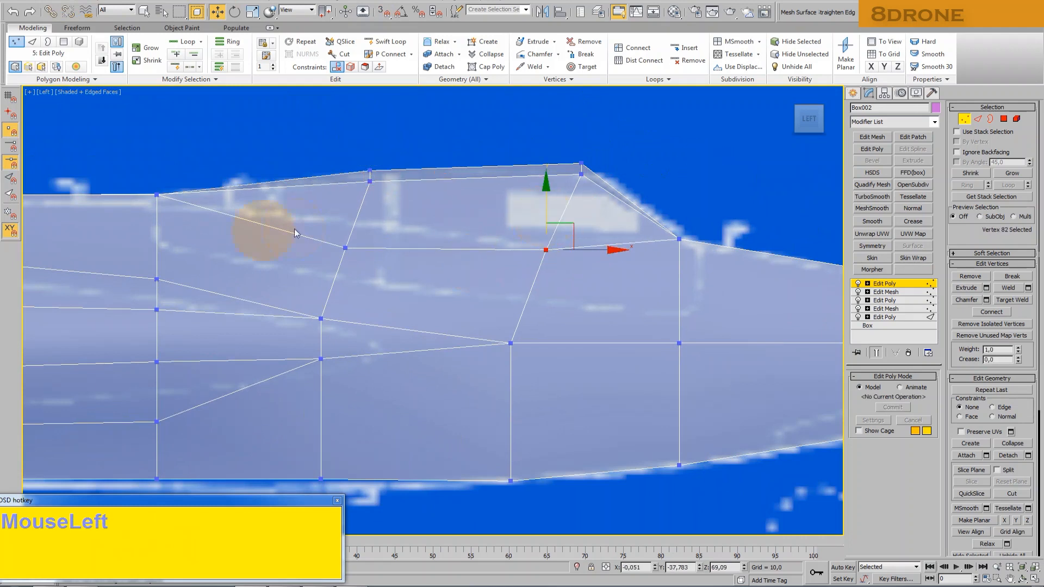
{"action": "left_click_drag", "start_coordinate": [380, 215], "coordinate": [400, 203]}
{"action": "left_click", "coordinate": [369, 181]}
{"action": "left_click_drag", "start_coordinate": [361, 158], "coordinate": [415, 154]}
{"action": "left_click_drag", "start_coordinate": [489, 208], "coordinate": [557, 267]}
{"action": "left_click_drag", "start_coordinate": [358, 216], "coordinate": [410, 248]}
Shift the two top vertices behind the canopy slightly to match the side blueprint's upper outline
{"action": "left_click_drag", "start_coordinate": [153, 188], "coordinate": [173, 204]}
{"action": "left_click_drag", "start_coordinate": [185, 168], "coordinate": [183, 173]}
{"action": "scroll", "coordinate": [351, 227], "scroll_direction": "down", "scroll_amount": 3}
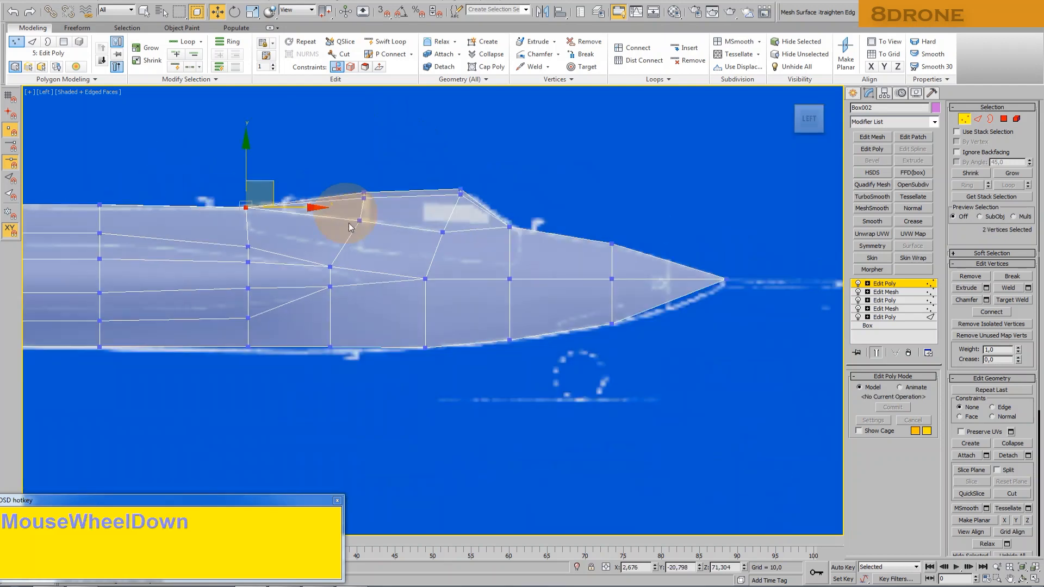
{"action": "scroll", "coordinate": [351, 227], "scroll_direction": "down", "scroll_amount": 3}
{"action": "middle_click_drag", "start_coordinate": [450, 267], "coordinate": [435, 285]}
{"action": "key", "text": "q"}
{"action": "key", "text": "1"}
{"action": "key", "text": "1"}
Bring the side vertices just behind the cockpit closer together, raising the lower ones and lowering the upper ones
{"action": "scroll", "coordinate": [432, 283], "scroll_direction": "up", "scroll_amount": 3}
{"action": "left_click", "coordinate": [503, 280]}
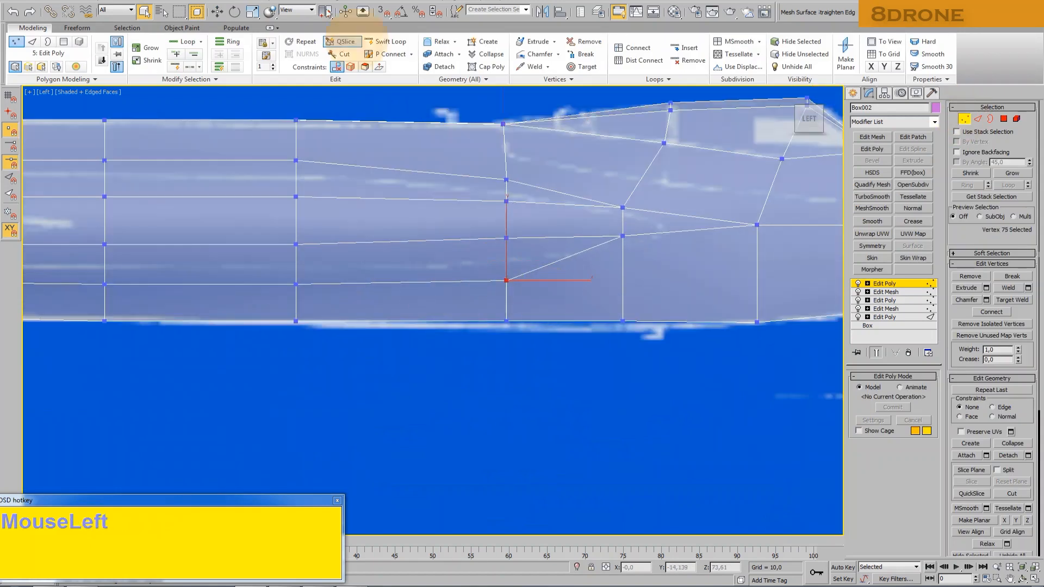
{"action": "left_click_drag", "start_coordinate": [506, 237], "coordinate": [655, 214]}
{"action": "left_click", "coordinate": [488, 172]}
{"action": "left_click_drag", "start_coordinate": [508, 151], "coordinate": [506, 160]}
{"action": "left_click_drag", "start_coordinate": [619, 197], "coordinate": [634, 216]}
{"action": "left_click_drag", "start_coordinate": [626, 167], "coordinate": [629, 196]}
{"action": "left_click_drag", "start_coordinate": [496, 272], "coordinate": [384, 233]}
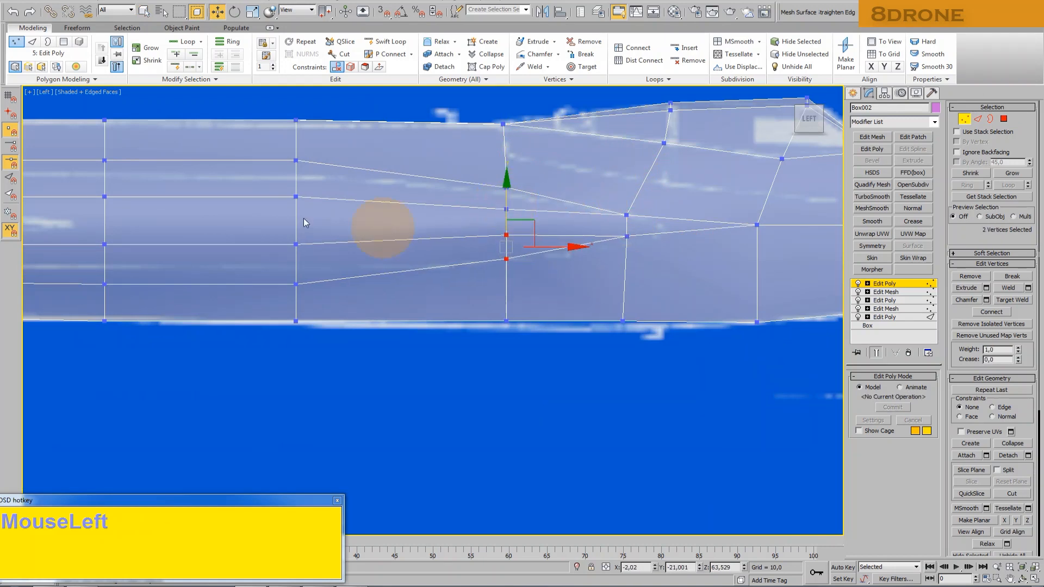
Lower the upper side vertices on the next two cross-sections toward the tail
{"action": "left_click_drag", "start_coordinate": [301, 233], "coordinate": [314, 193]}
{"action": "left_click_drag", "start_coordinate": [296, 147], "coordinate": [294, 171]}
{"action": "middle_click_drag", "start_coordinate": [66, 153], "coordinate": [272, 151]}
{"action": "left_click_drag", "start_coordinate": [307, 139], "coordinate": [312, 214]}
Raise the two lower side vertices of the cross-section at the front of the tailplane
{"action": "middle_click_drag", "start_coordinate": [260, 218], "coordinate": [612, 243]}
{"action": "middle_click_drag", "start_coordinate": [238, 254], "coordinate": [394, 261]}
{"action": "left_click_drag", "start_coordinate": [324, 327], "coordinate": [248, 253]}
{"action": "left_click_drag", "start_coordinate": [279, 254], "coordinate": [279, 246]}
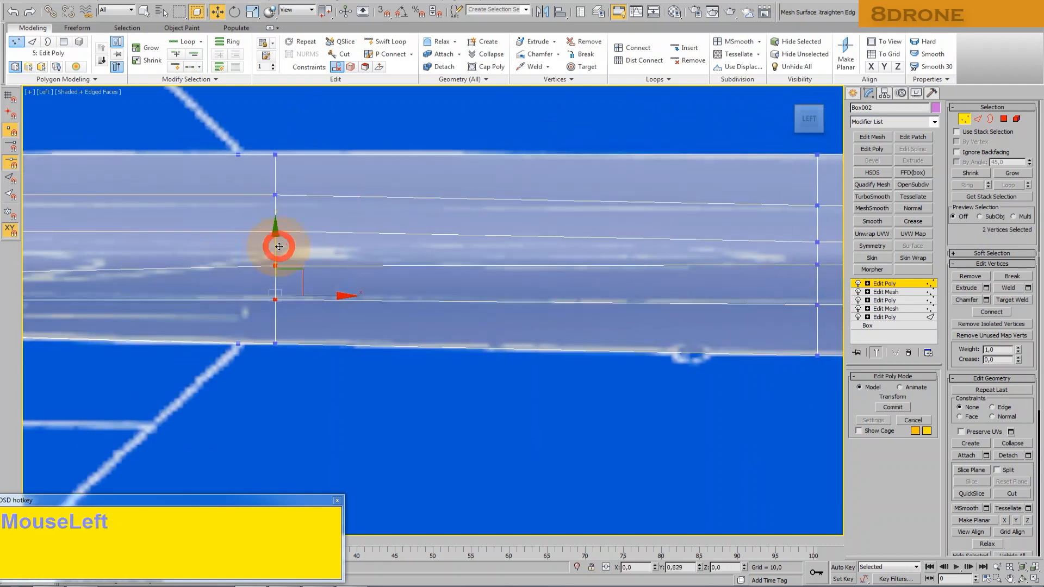
Adjust the lower and upper pairs of side vertices on the cross-section nearest the tail end
{"action": "middle_click_drag", "start_coordinate": [198, 257], "coordinate": [548, 273]}
{"action": "middle_click_drag", "start_coordinate": [209, 282], "coordinate": [383, 281]}
{"action": "left_click_drag", "start_coordinate": [231, 309], "coordinate": [235, 329]}
{"action": "left_click_drag", "start_coordinate": [210, 263], "coordinate": [216, 265]}
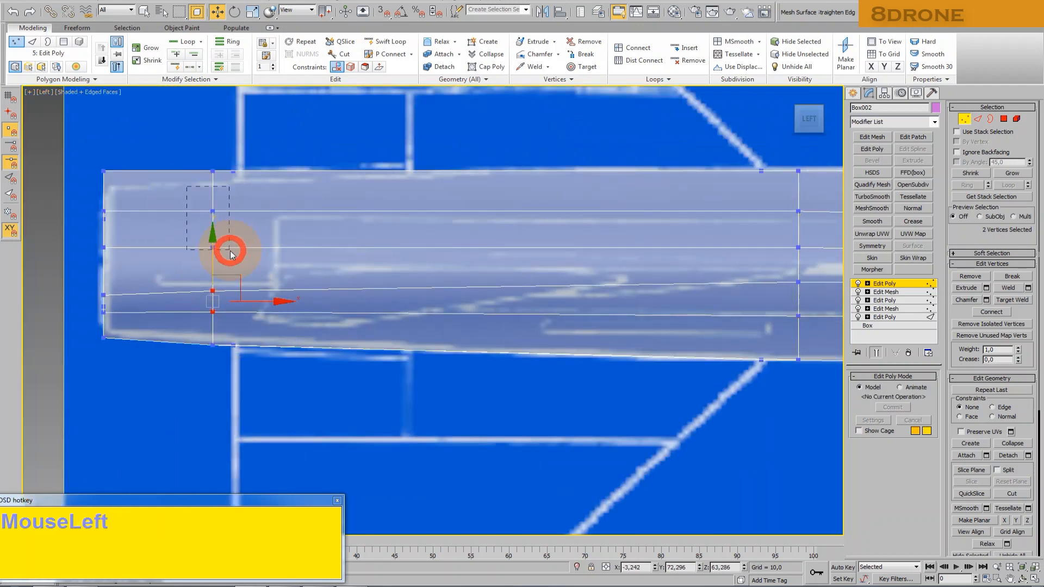
{"action": "left_click_drag", "start_coordinate": [215, 199], "coordinate": [555, 242]}
Lower the upper side vertex pairs at the tailplane's front and on the cross-section ahead of it
{"action": "left_click", "coordinate": [489, 227]}
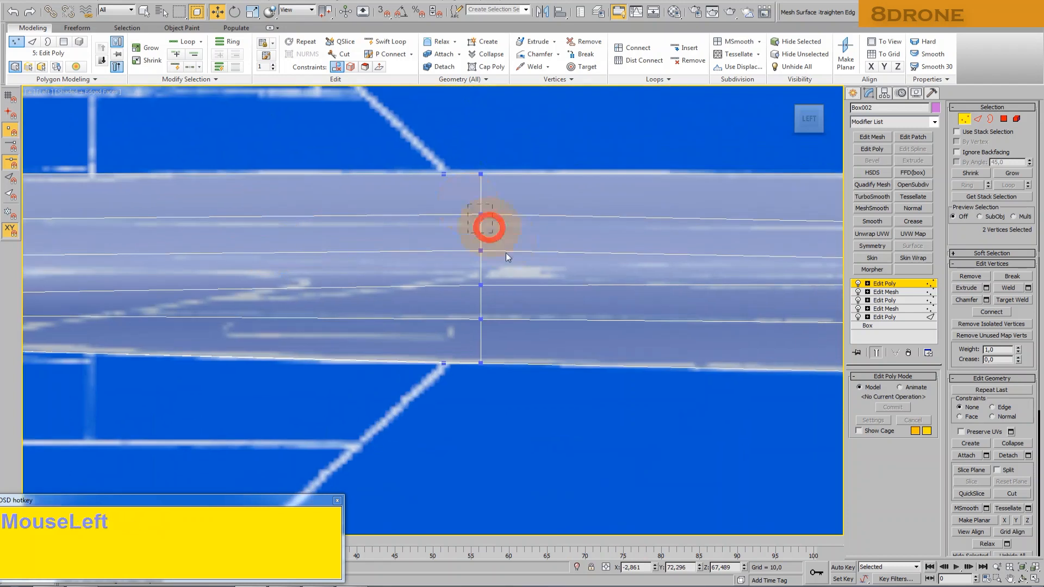
{"action": "left_click_drag", "start_coordinate": [480, 200], "coordinate": [478, 203]}
{"action": "middle_click_drag", "start_coordinate": [756, 217], "coordinate": [527, 236]}
{"action": "left_click_drag", "start_coordinate": [526, 249], "coordinate": [492, 211]}
{"action": "left_click_drag", "start_coordinate": [508, 203], "coordinate": [509, 206]}
Level the two middle rows of side vertices along the rear fuselage by scaling each row flat in Y
{"action": "left_click", "coordinate": [347, 258]}
{"action": "scroll", "coordinate": [346, 258], "scroll_direction": "down", "scroll_amount": 1}
{"action": "middle_click_drag", "start_coordinate": [354, 262], "coordinate": [557, 270]}
{"action": "middle_click_drag", "start_coordinate": [472, 275], "coordinate": [522, 276]}
{"action": "scroll", "coordinate": [516, 275], "scroll_direction": "down", "scroll_amount": 1}
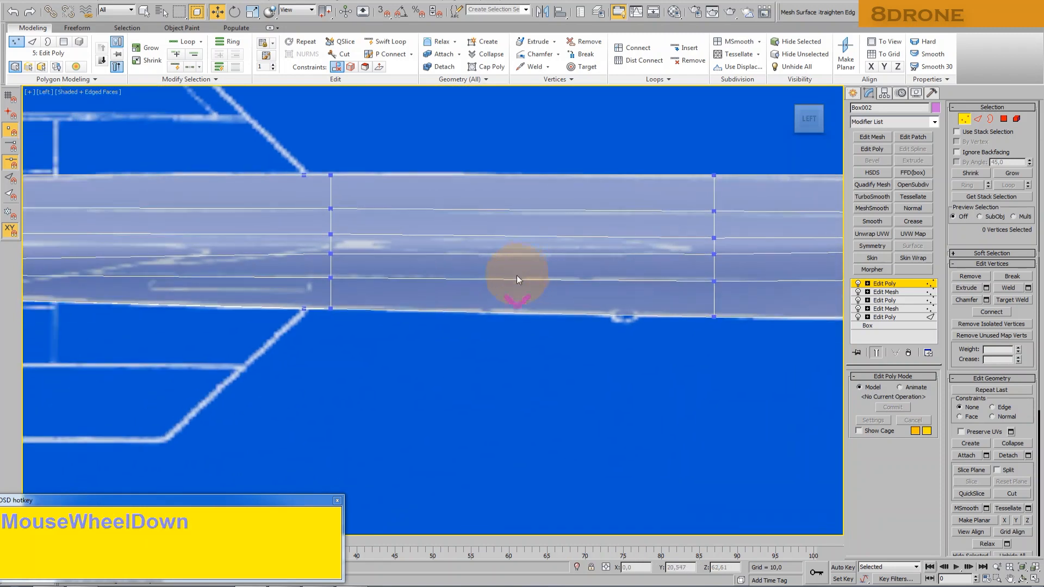
{"action": "left_click_drag", "start_coordinate": [78, 236], "coordinate": [666, 256]}
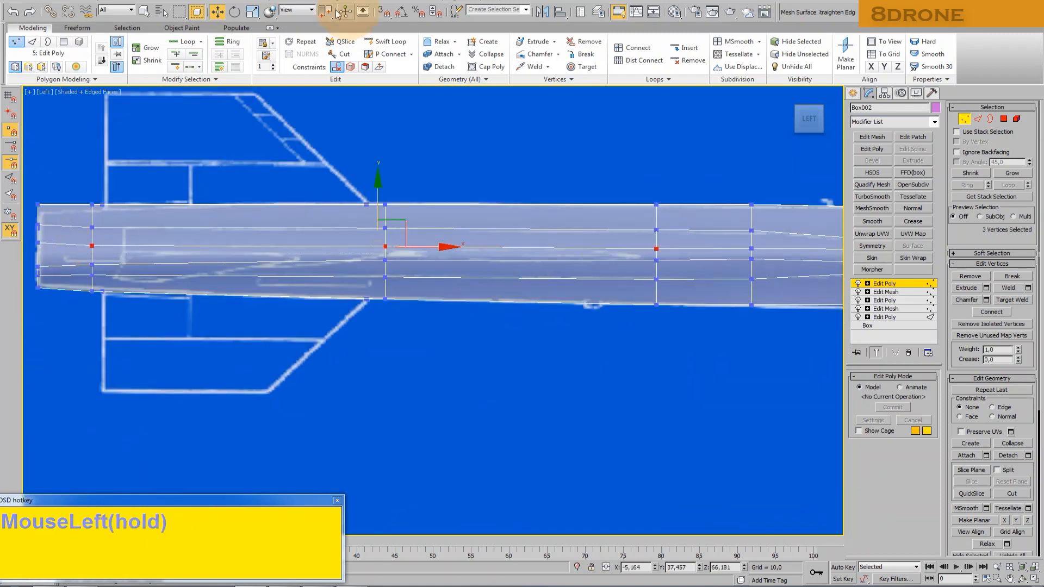
{"action": "left_click", "coordinate": [255, 12]}
{"action": "left_click_drag", "start_coordinate": [377, 181], "coordinate": [615, 92]}
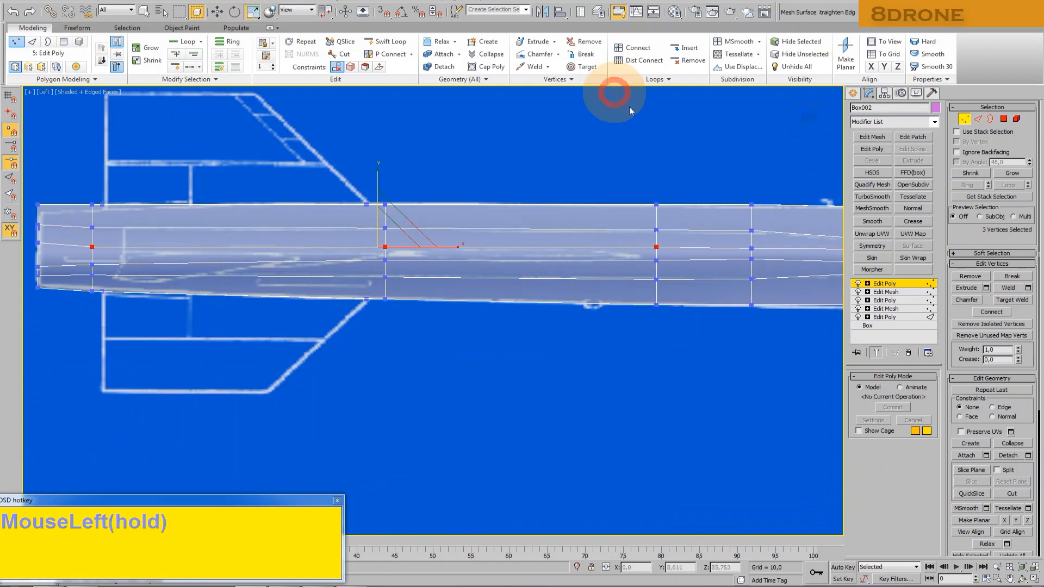
{"action": "left_click_drag", "start_coordinate": [86, 257], "coordinate": [685, 273]}
{"action": "left_click_drag", "start_coordinate": [374, 190], "coordinate": [780, 557]}
{"action": "left_click", "coordinate": [478, 393]}
Inset the narrow side polygons and the fin-base polygons on the rear fuselage where the wing, tailplane and fins attach
{"action": "middle_click_drag", "start_coordinate": [479, 393], "coordinate": [489, 409]}
{"action": "left_click", "coordinate": [1005, 120]}
{"action": "left_click", "coordinate": [443, 269]}
{"action": "left_click", "coordinate": [1019, 581]}
{"action": "left_click_drag", "start_coordinate": [596, 315], "coordinate": [531, 340]}
{"action": "middle_click_drag", "start_coordinate": [531, 340], "coordinate": [478, 318]}
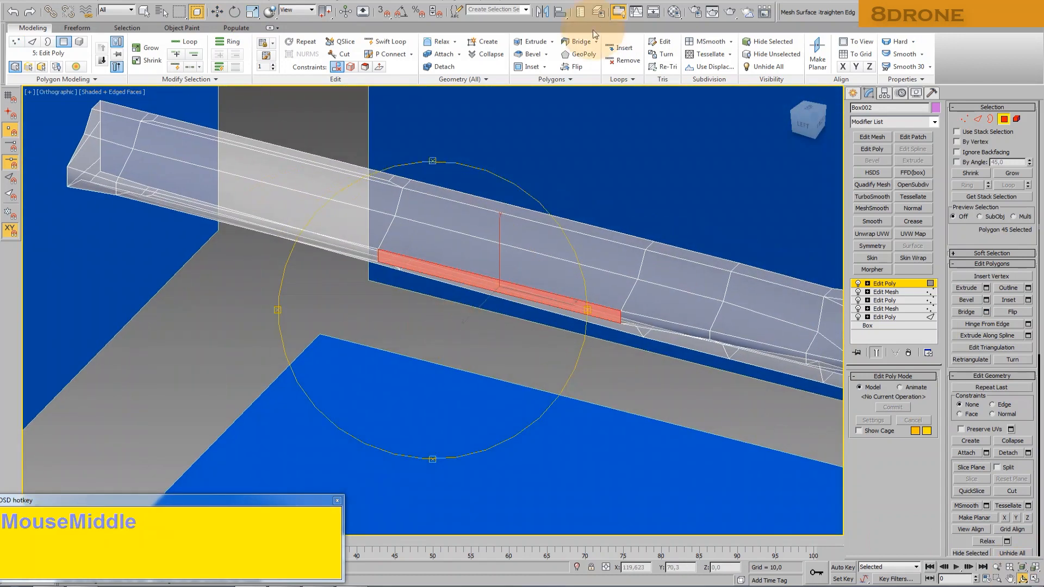
{"action": "left_click", "coordinate": [525, 68]}
{"action": "left_click_drag", "start_coordinate": [412, 267], "coordinate": [320, 248]}
{"action": "left_click", "coordinate": [307, 241]}
{"action": "middle_click_drag", "start_coordinate": [383, 267], "coordinate": [366, 286]}
{"action": "left_click", "coordinate": [366, 250]}
Turn off See-Through display for the fuselage in its object properties
{"action": "right_click", "coordinate": [371, 242]}
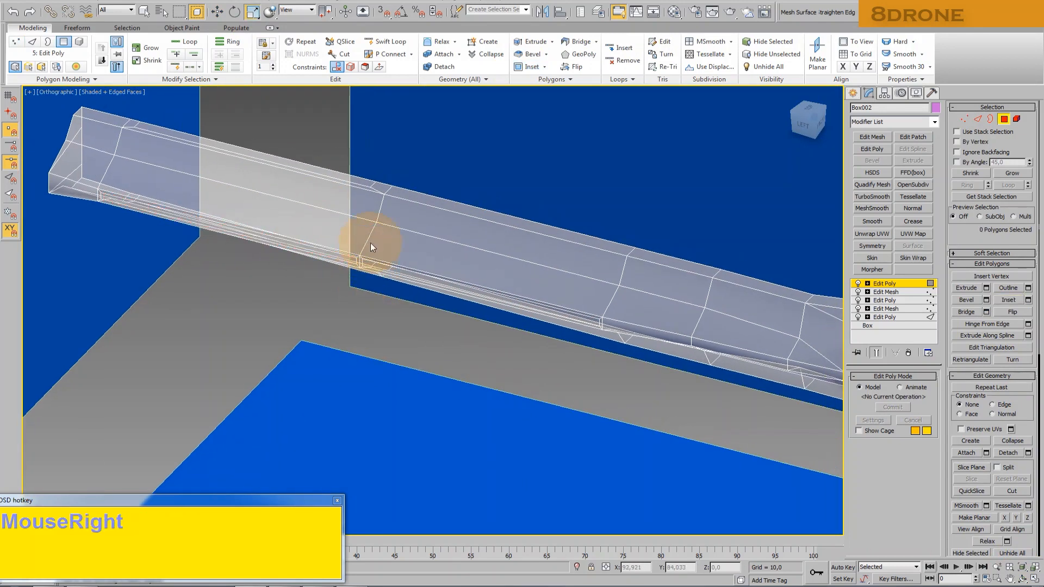
{"action": "right_click", "coordinate": [370, 242]}
{"action": "left_click", "coordinate": [381, 314]}
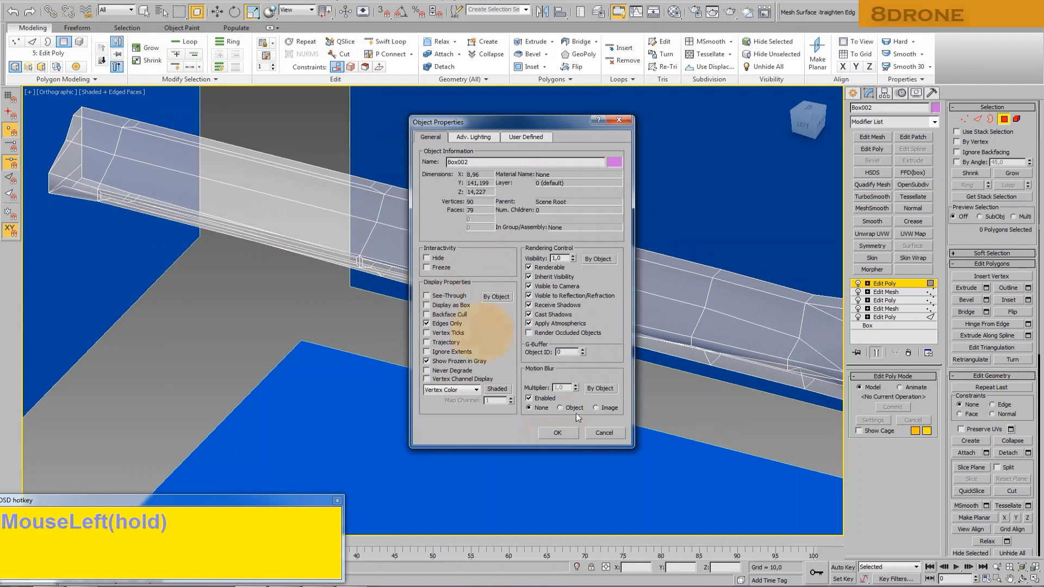
{"action": "left_click", "coordinate": [557, 433]}
Extrude the inset side polygons outward and the top one upward to block out the wing, tailplane and vertical fin
{"action": "left_click", "coordinate": [449, 284]}
{"action": "left_click", "coordinate": [217, 12]}
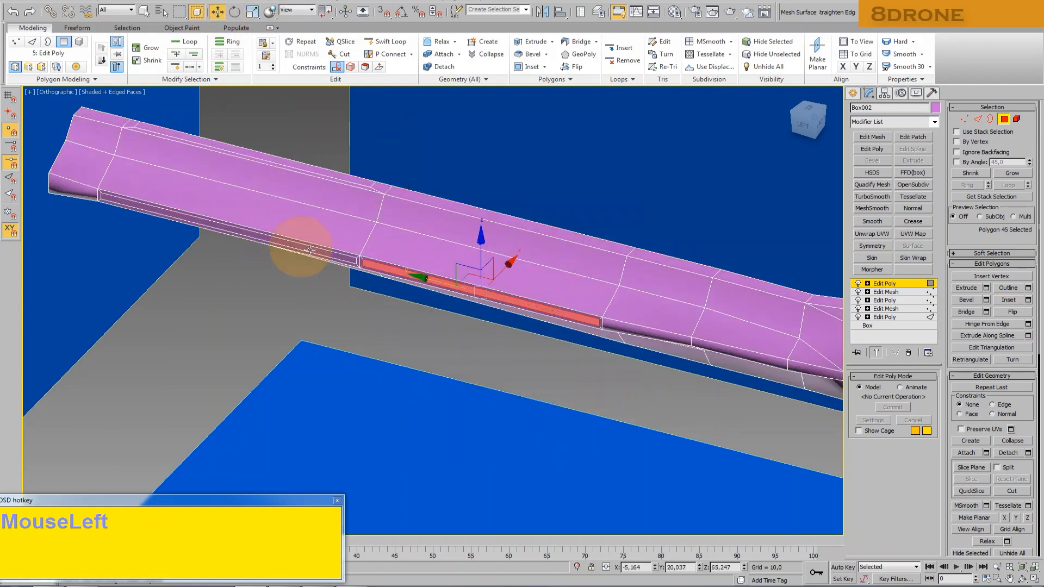
{"action": "left_click", "coordinate": [535, 42]}
{"action": "left_click_drag", "start_coordinate": [431, 273], "coordinate": [328, 49]}
{"action": "left_click", "coordinate": [308, 252]}
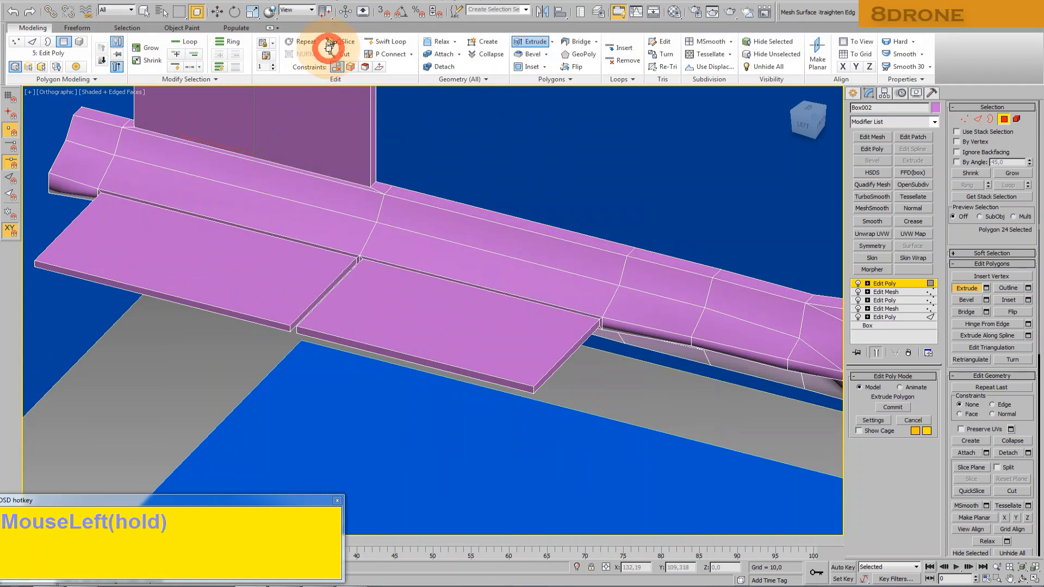
Extrude the inset polygon on the underside of the tail downward to block out the lower fin
{"action": "left_click", "coordinate": [1022, 579]}
{"action": "left_click_drag", "start_coordinate": [424, 312], "coordinate": [439, 234]}
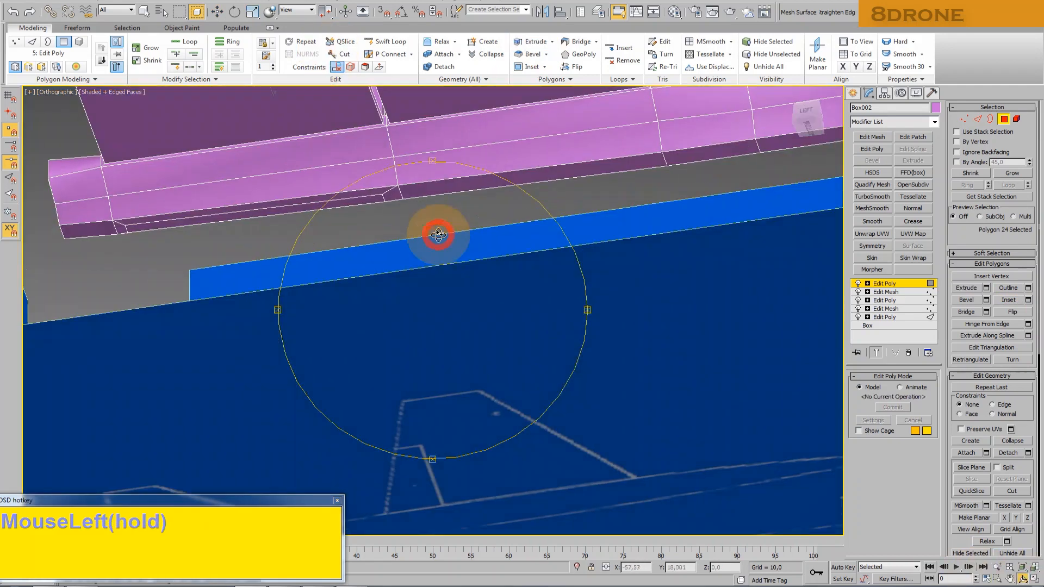
{"action": "left_click", "coordinate": [218, 12]}
{"action": "left_click", "coordinate": [255, 214]}
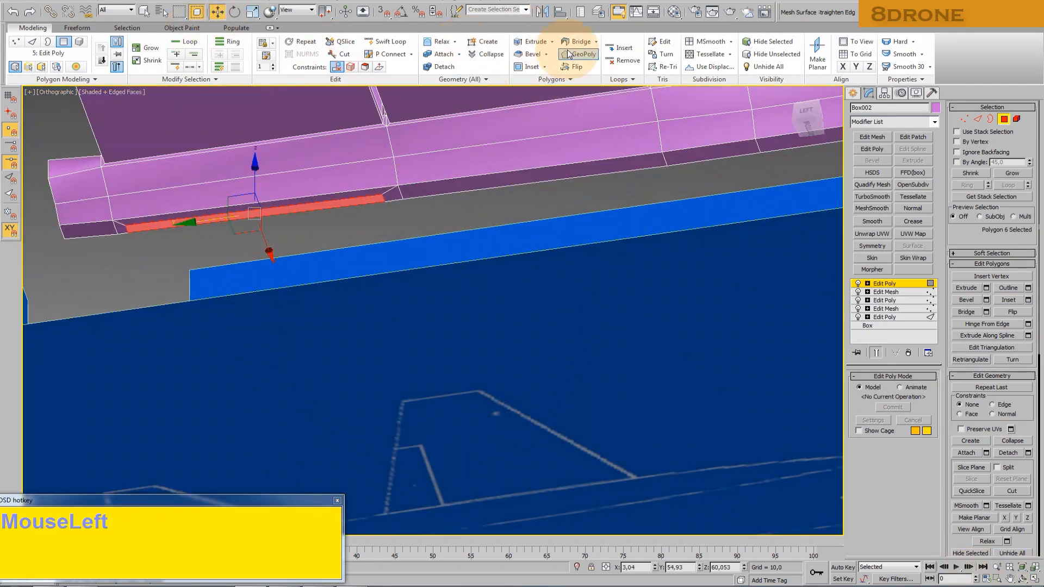
{"action": "left_click", "coordinate": [533, 41]}
{"action": "left_click_drag", "start_coordinate": [355, 165], "coordinate": [354, 105]}
{"action": "middle_click_drag", "start_coordinate": [440, 196], "coordinate": [439, 205]}
Turn See-Through display on for the aircraft body in its object properties
{"action": "right_click", "coordinate": [433, 144]}
{"action": "right_click", "coordinate": [436, 145]}
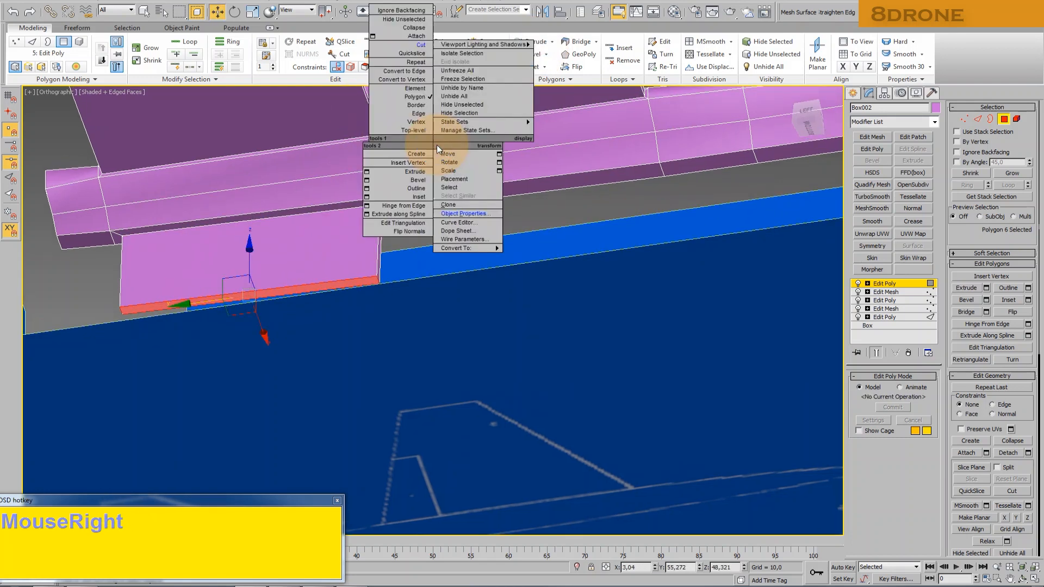
{"action": "left_click", "coordinate": [449, 213]}
{"action": "left_click", "coordinate": [443, 295]}
{"action": "left_click", "coordinate": [555, 433]}
In the top view, move the tailplane's front-edge vertices rearward to the blueprint's leading-edge root
{"action": "middle_click_drag", "start_coordinate": [435, 229], "coordinate": [437, 259]}
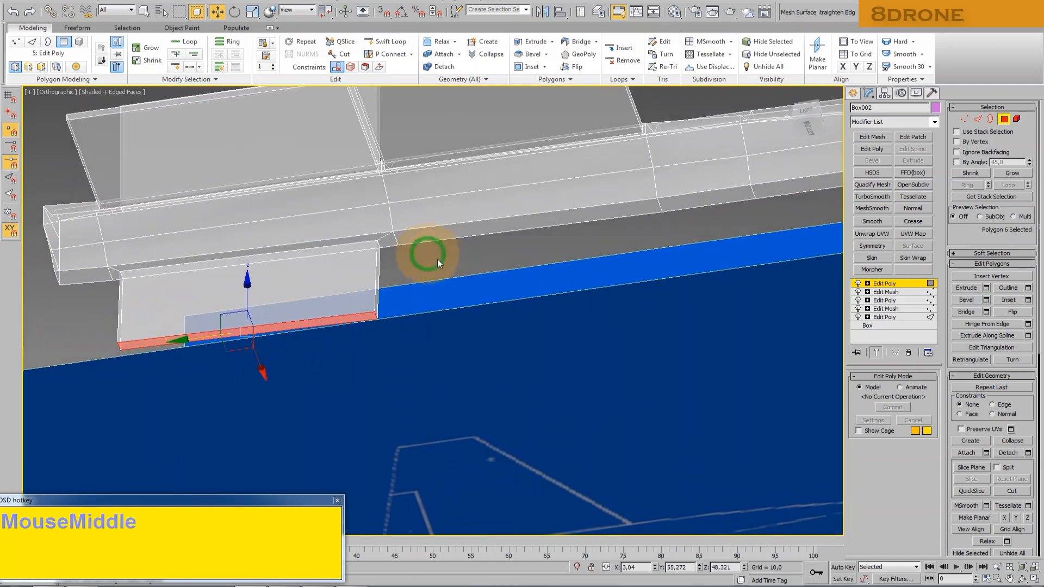
{"action": "left_click", "coordinate": [53, 93]}
{"action": "left_click", "coordinate": [74, 157]}
{"action": "middle_click_drag", "start_coordinate": [231, 218], "coordinate": [280, 229]}
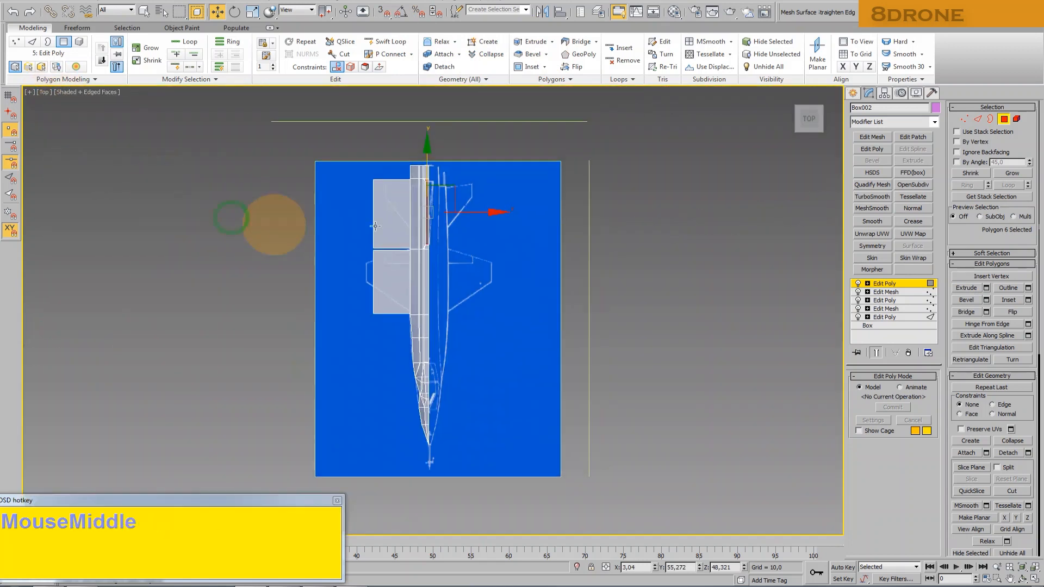
{"action": "scroll", "coordinate": [406, 227], "scroll_direction": "up", "scroll_amount": 5}
{"action": "middle_click_drag", "start_coordinate": [347, 268], "coordinate": [345, 278]}
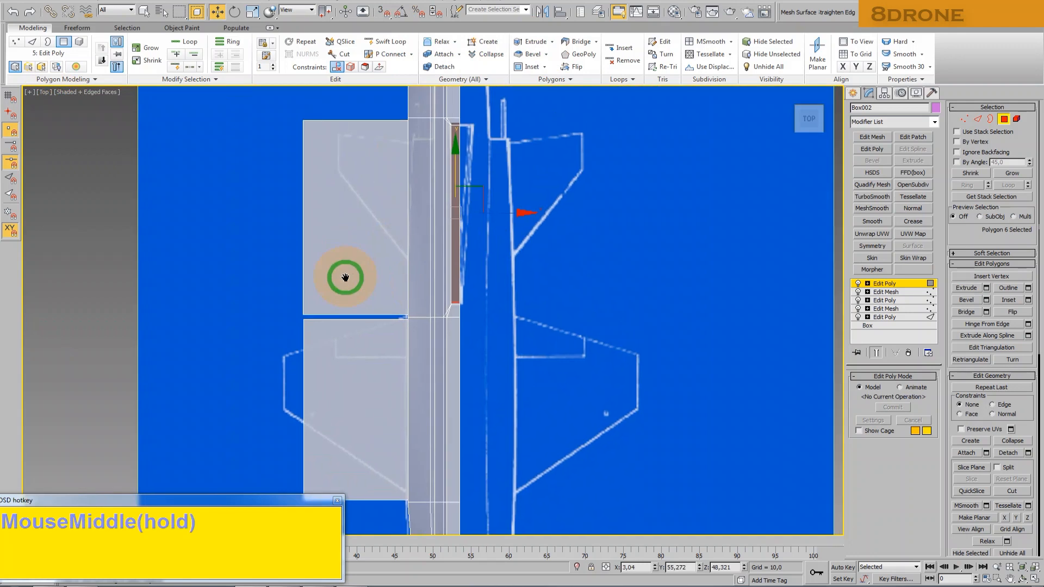
{"action": "left_click", "coordinate": [964, 119]}
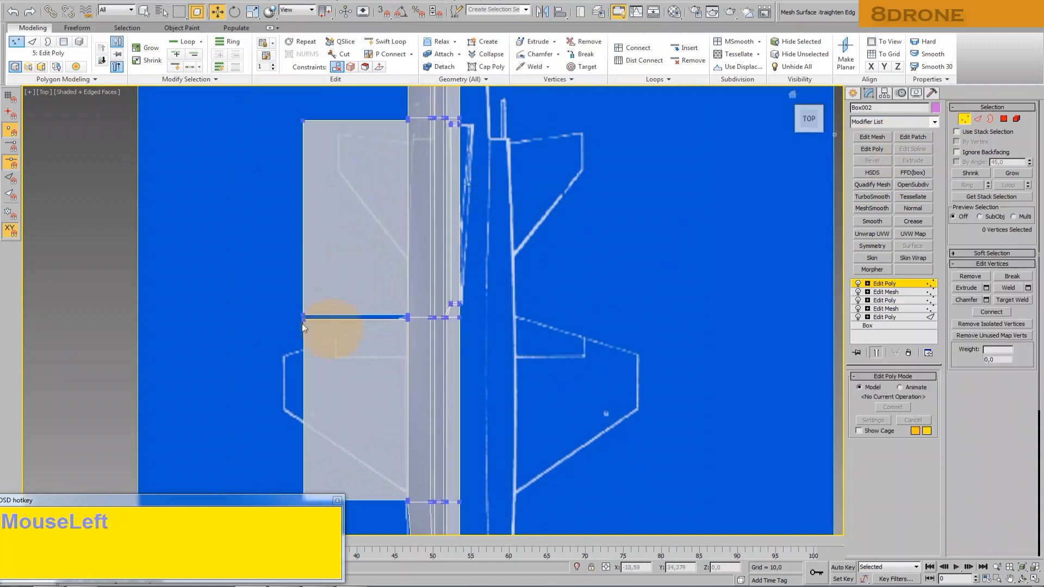
{"action": "scroll", "coordinate": [326, 305], "scroll_direction": "up", "scroll_amount": 3}
{"action": "left_click_drag", "start_coordinate": [235, 298], "coordinate": [523, 331]}
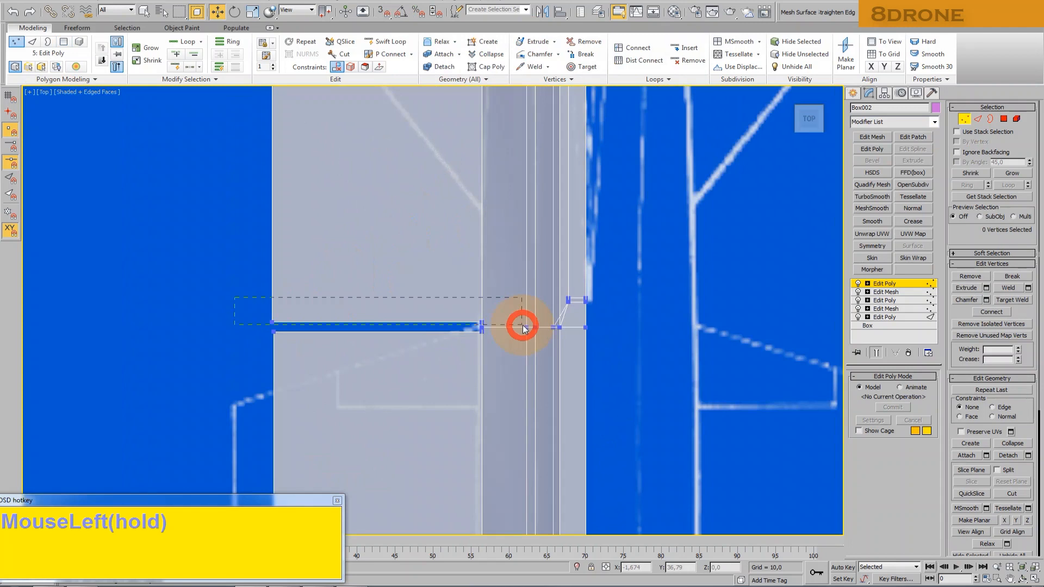
{"action": "scroll", "coordinate": [506, 328], "scroll_direction": "up", "scroll_amount": 2}
{"action": "scroll", "coordinate": [443, 303], "scroll_direction": "down", "scroll_amount": 3}
{"action": "middle_click_drag", "start_coordinate": [443, 303], "coordinate": [362, 298]}
{"action": "left_click_drag", "start_coordinate": [364, 296], "coordinate": [377, 197]}
Move the tailplane's rear-edge vertices forward to the blueprint's trailing edge
{"action": "middle_click_drag", "start_coordinate": [464, 215], "coordinate": [446, 394]}
{"action": "left_click_drag", "start_coordinate": [225, 143], "coordinate": [487, 192]}
{"action": "left_click_drag", "start_coordinate": [346, 111], "coordinate": [363, 158]}
Move the tailplane's tip vertices inward and its front tip corner rearward to follow the blueprint's swept outline
{"action": "left_click_drag", "start_coordinate": [209, 173], "coordinate": [275, 454]}
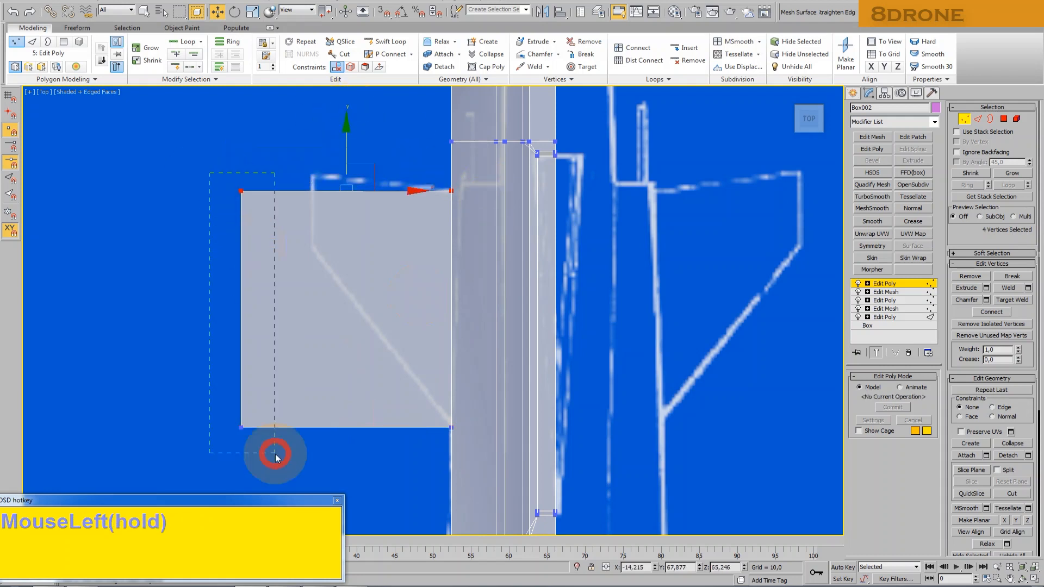
{"action": "left_click_drag", "start_coordinate": [299, 319], "coordinate": [366, 306]}
{"action": "left_click_drag", "start_coordinate": [268, 368], "coordinate": [348, 443]}
{"action": "left_click_drag", "start_coordinate": [312, 363], "coordinate": [317, 142]}
Nudge the wing's rear-edge vertices toward the trailing-edge root on the top blueprint
{"action": "scroll", "coordinate": [366, 288], "scroll_direction": "down", "scroll_amount": 2}
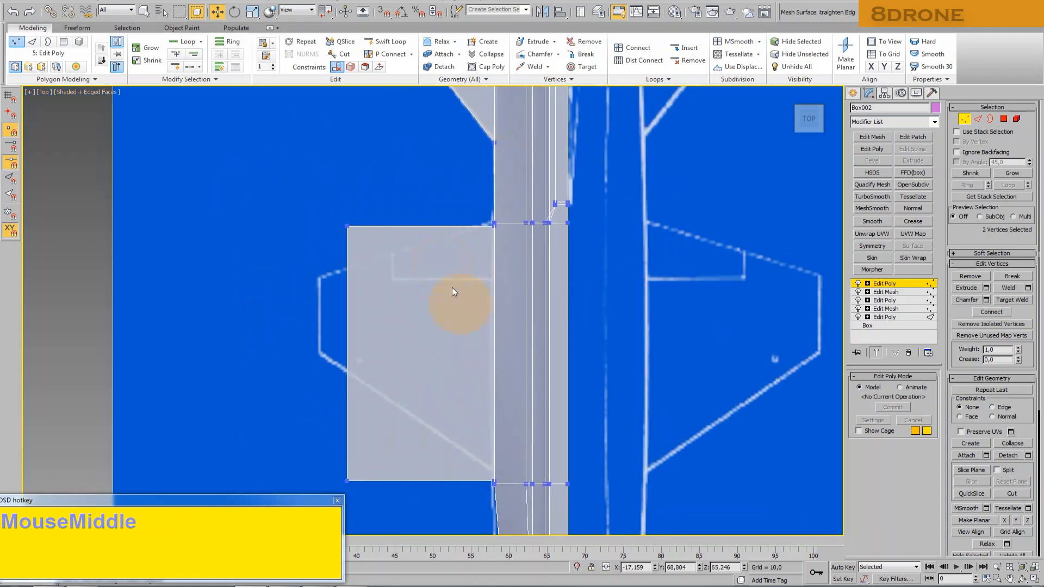
{"action": "middle_click_drag", "start_coordinate": [454, 291], "coordinate": [444, 268]}
{"action": "left_click_drag", "start_coordinate": [495, 222], "coordinate": [301, 202]}
{"action": "scroll", "coordinate": [478, 214], "scroll_direction": "up", "scroll_amount": 3}
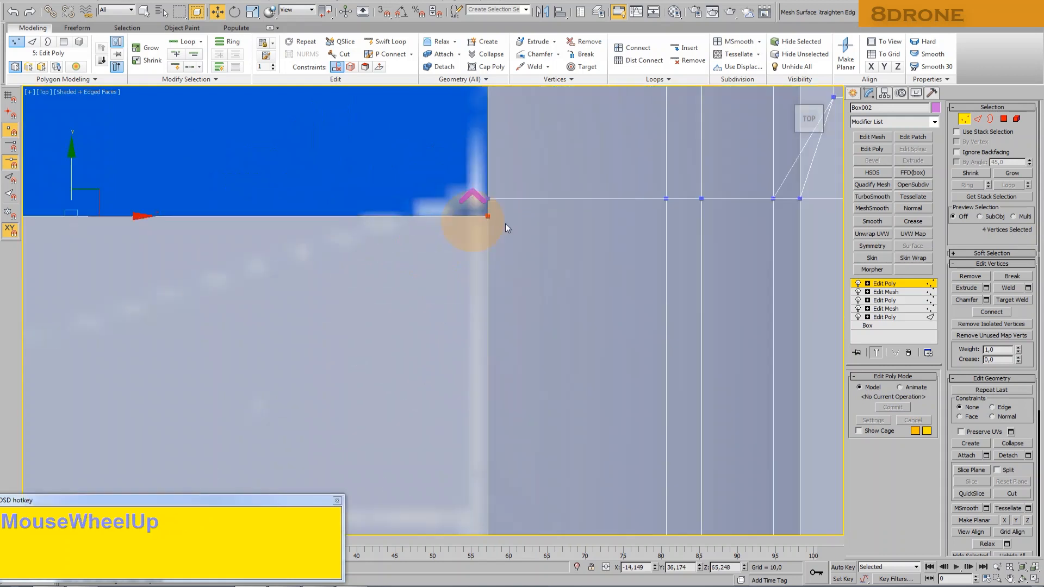
{"action": "scroll", "coordinate": [468, 226], "scroll_direction": "down", "scroll_amount": 3}
{"action": "left_click_drag", "start_coordinate": [418, 192], "coordinate": [420, 193]}
Shift the fuselage cross-section behind the wing slightly rearward and bring the wing's rear edge up to the trailing-edge root
{"action": "middle_click_drag", "start_coordinate": [492, 195], "coordinate": [450, 206]}
{"action": "scroll", "coordinate": [452, 221], "scroll_direction": "up", "scroll_amount": 3}
{"action": "left_click_drag", "start_coordinate": [423, 226], "coordinate": [659, 249]}
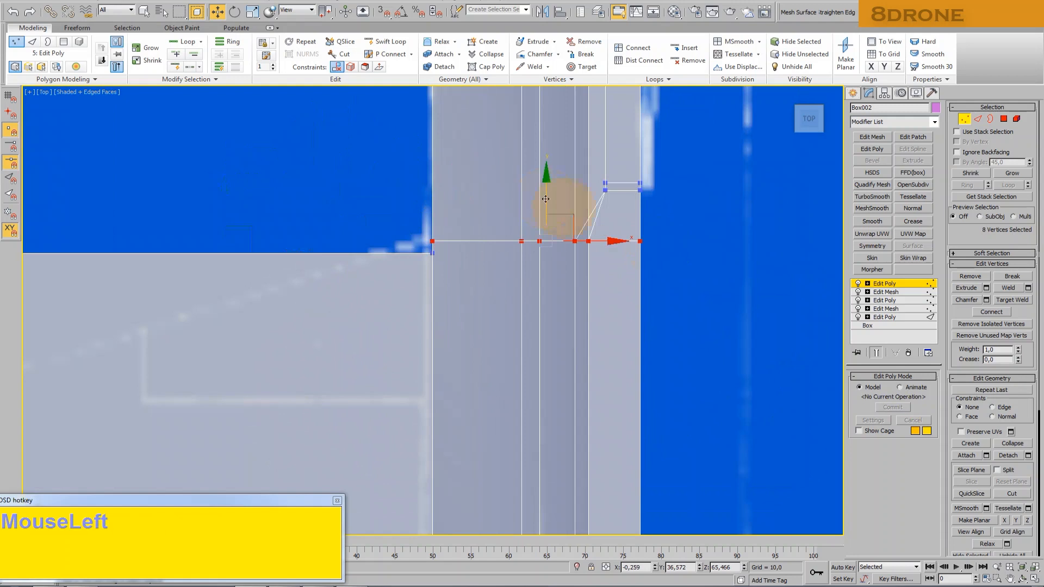
{"action": "left_click_drag", "start_coordinate": [549, 196], "coordinate": [549, 180]}
{"action": "scroll", "coordinate": [494, 251], "scroll_direction": "down", "scroll_amount": 4}
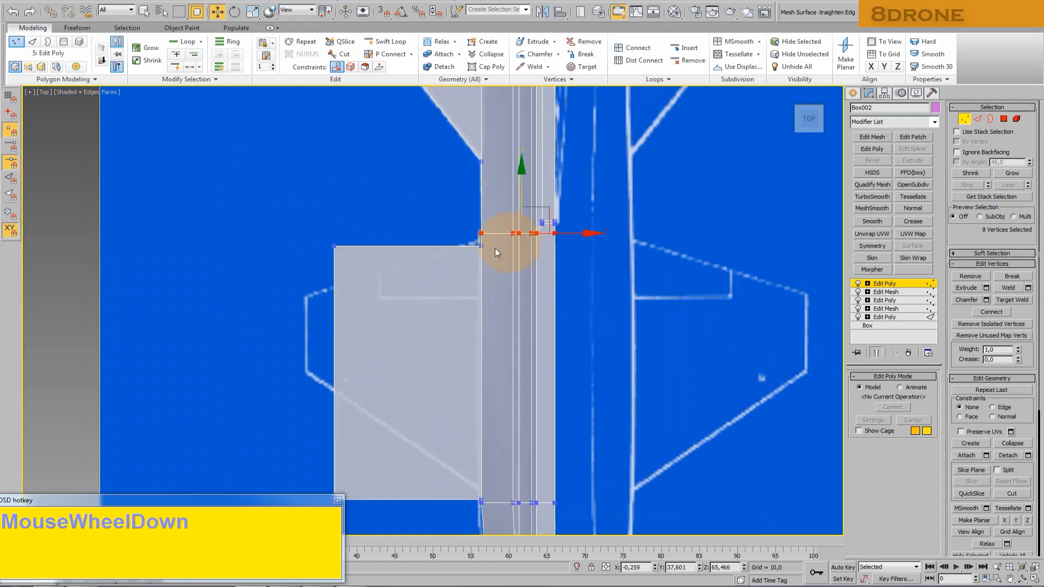
{"action": "left_click_drag", "start_coordinate": [288, 243], "coordinate": [288, 243]}
{"action": "left_click_drag", "start_coordinate": [407, 206], "coordinate": [408, 201]}
Move the wing's tip vertices outward and place its rear and front tip corners on the blueprint's tapered outline
{"action": "middle_click_drag", "start_coordinate": [348, 338], "coordinate": [358, 284]}
{"action": "left_click_drag", "start_coordinate": [305, 173], "coordinate": [383, 468]}
{"action": "left_click_drag", "start_coordinate": [400, 319], "coordinate": [373, 317]}
{"action": "left_click_drag", "start_coordinate": [299, 164], "coordinate": [338, 214]}
{"action": "left_click_drag", "start_coordinate": [318, 142], "coordinate": [321, 200]}
{"action": "left_click_drag", "start_coordinate": [259, 394], "coordinate": [335, 466]}
{"action": "left_click_drag", "start_coordinate": [320, 395], "coordinate": [333, 267]}
Move the wing's front root vertices slightly rearward to meet the blueprint's leading-edge line
{"action": "middle_click_drag", "start_coordinate": [543, 412], "coordinate": [525, 370]}
{"action": "scroll", "coordinate": [461, 409], "scroll_direction": "up", "scroll_amount": 6}
{"action": "mouse_move", "coordinate": [508, 365]}
{"action": "left_mouse_down"}
{"action": "mouse_move", "coordinate": [541, 390]}
{"action": "mouse_move", "coordinate": [550, 382]}
{"action": "left_mouse_up"}
{"action": "left_click_drag", "start_coordinate": [531, 331], "coordinate": [525, 302]}
{"action": "scroll", "coordinate": [530, 363], "scroll_direction": "down", "scroll_amount": 4}
{"action": "scroll", "coordinate": [524, 360], "scroll_direction": "down", "scroll_amount": 5}
{"action": "scroll", "coordinate": [533, 410], "scroll_direction": "up", "scroll_amount": 5}
Adjust the outer side vertices of the forward fuselage cross-sections to the top blueprint's outline
{"action": "left_click_drag", "start_coordinate": [527, 401], "coordinate": [572, 422]}
{"action": "middle_click_drag", "start_coordinate": [572, 422], "coordinate": [497, 312]}
{"action": "scroll", "coordinate": [478, 310], "scroll_direction": "down", "scroll_amount": 6}
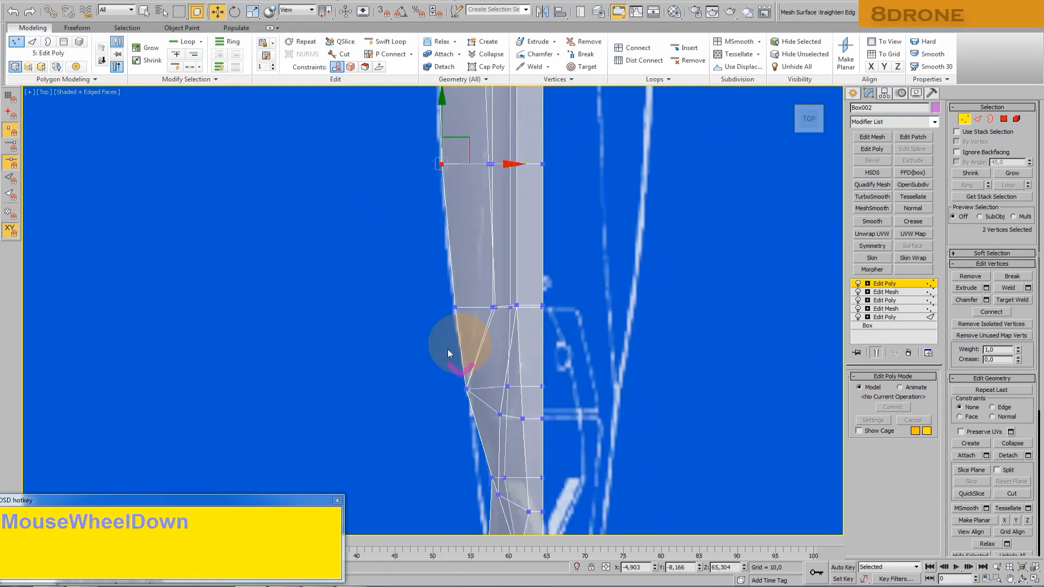
{"action": "scroll", "coordinate": [466, 405], "scroll_direction": "up", "scroll_amount": 5}
{"action": "left_click_drag", "start_coordinate": [461, 400], "coordinate": [527, 412]}
{"action": "scroll", "coordinate": [488, 418], "scroll_direction": "down", "scroll_amount": 5}
{"action": "scroll", "coordinate": [488, 436], "scroll_direction": "up", "scroll_amount": 5}
{"action": "middle_click_drag", "start_coordinate": [516, 451], "coordinate": [463, 250]}
{"action": "scroll", "coordinate": [464, 253], "scroll_direction": "down", "scroll_amount": 4}
{"action": "left_click", "coordinate": [640, 363]}
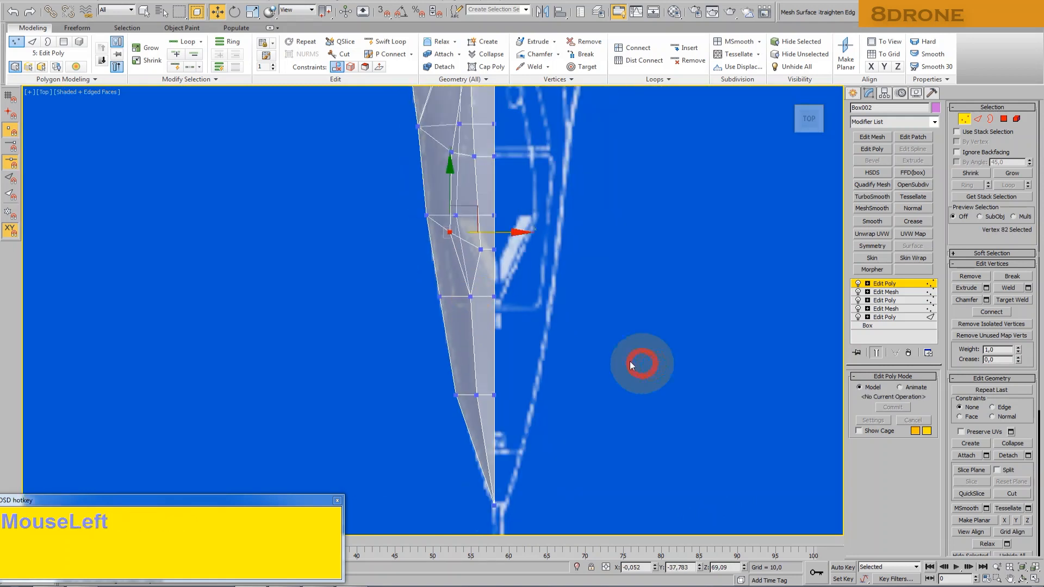
In the left view, set the vertical fin's top edge to the blueprint height and move its front top corner to the swept edge
{"action": "scroll", "coordinate": [512, 343], "scroll_direction": "down", "scroll_amount": 5}
{"action": "middle_click_drag", "start_coordinate": [508, 164], "coordinate": [486, 392]}
{"action": "left_click", "coordinate": [44, 92]}
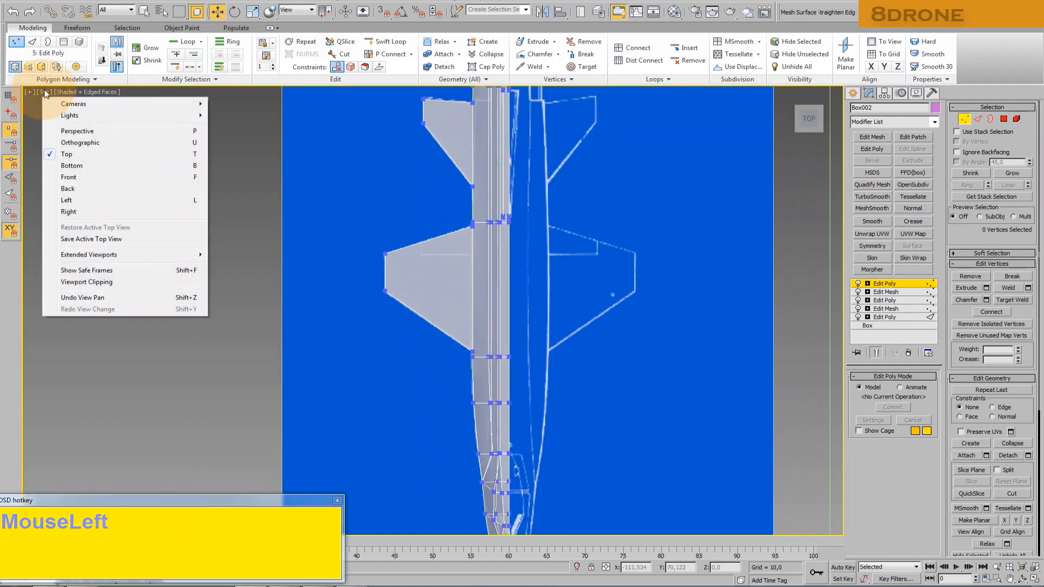
{"action": "left_click", "coordinate": [68, 200]}
{"action": "middle_click_drag", "start_coordinate": [410, 315], "coordinate": [210, 256]}
{"action": "scroll", "coordinate": [210, 255], "scroll_direction": "up", "scroll_amount": 2}
{"action": "left_click_drag", "start_coordinate": [108, 137], "coordinate": [597, 210]}
{"action": "middle_click_drag", "start_coordinate": [358, 207], "coordinate": [417, 237]}
{"action": "left_click_drag", "start_coordinate": [354, 141], "coordinate": [354, 165]}
{"action": "left_click_drag", "start_coordinate": [442, 152], "coordinate": [432, 214]}
{"action": "middle_click_drag", "start_coordinate": [459, 429], "coordinate": [519, 315]}
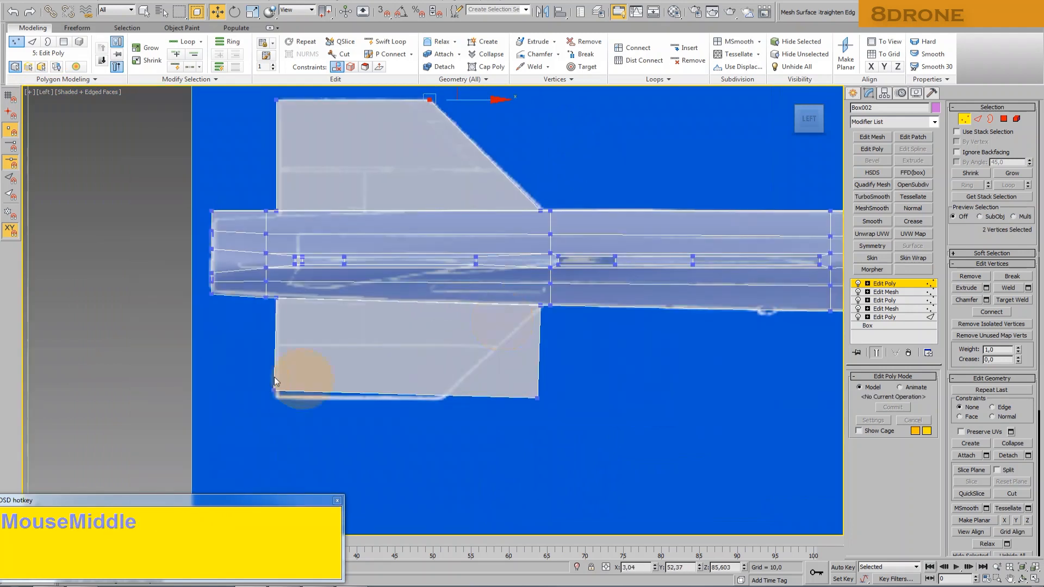
Select the lower fin's bottom-edge vertices and examine them in the perspective and front views
{"action": "left_click_drag", "start_coordinate": [242, 366], "coordinate": [615, 432]}
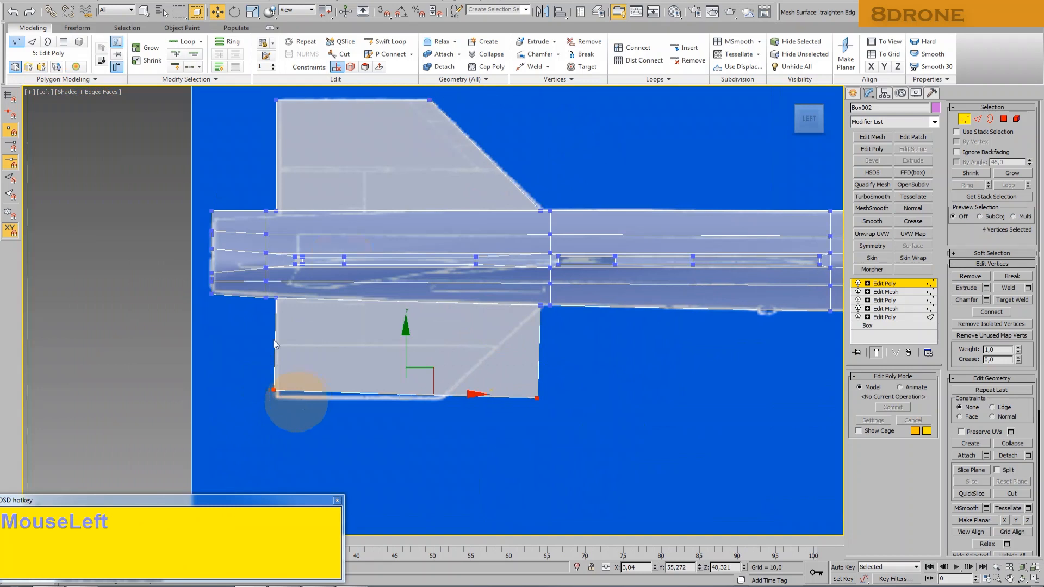
{"action": "left_click", "coordinate": [44, 92]}
{"action": "left_click", "coordinate": [74, 133]}
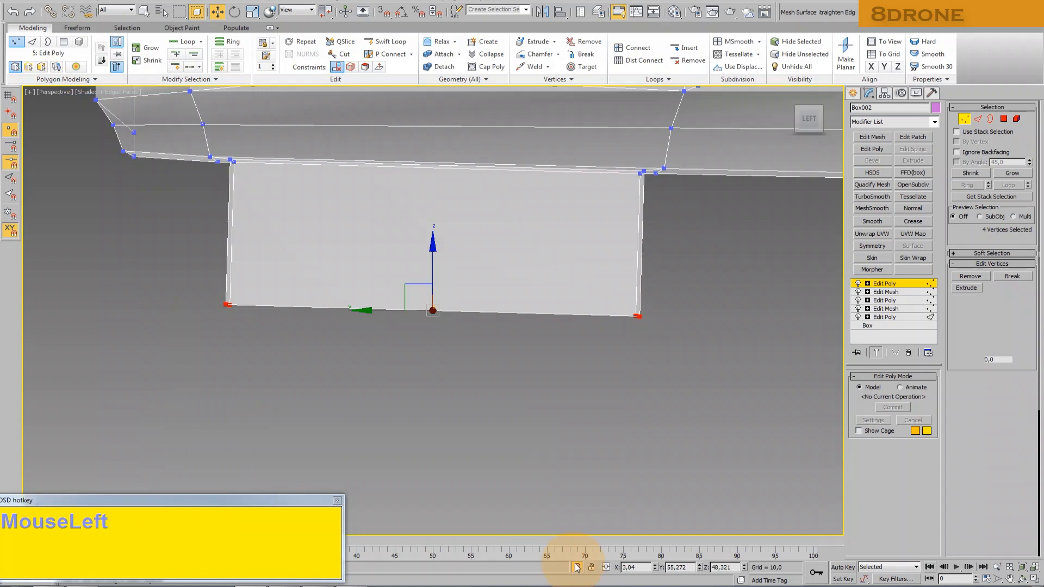
{"action": "middle_click_drag", "start_coordinate": [468, 361], "coordinate": [469, 418]}
{"action": "left_click", "coordinate": [1022, 581]}
{"action": "left_click_drag", "start_coordinate": [415, 275], "coordinate": [375, 294]}
{"action": "scroll", "coordinate": [376, 294], "scroll_direction": "down", "scroll_amount": 2}
{"action": "left_click", "coordinate": [61, 93]}
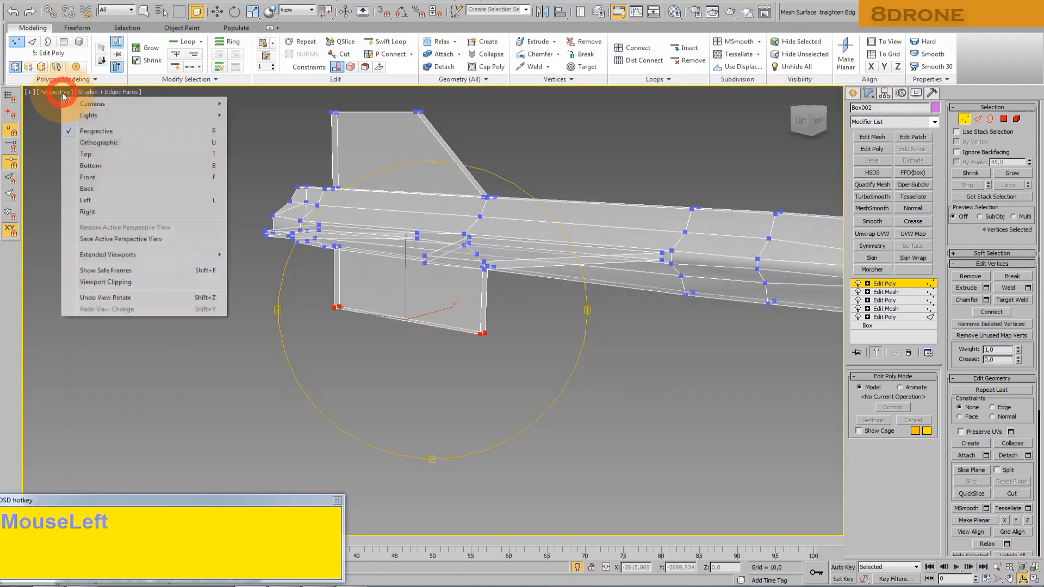
{"action": "left_click", "coordinate": [94, 178]}
{"action": "middle_click_drag", "start_coordinate": [415, 272], "coordinate": [450, 205]}
{"action": "scroll", "coordinate": [428, 286], "scroll_direction": "up", "scroll_amount": 3}
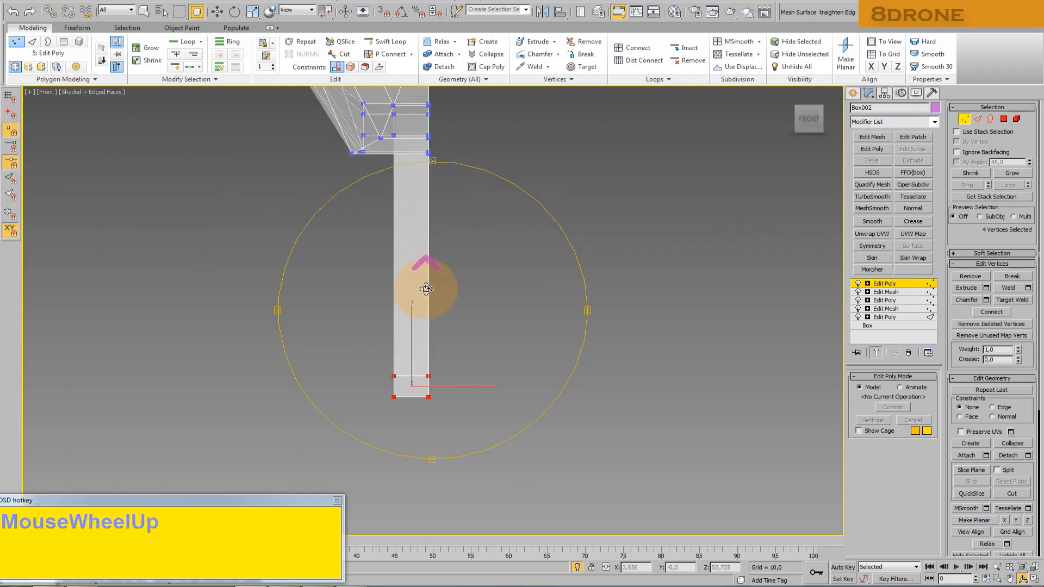
{"action": "left_click", "coordinate": [50, 92]}
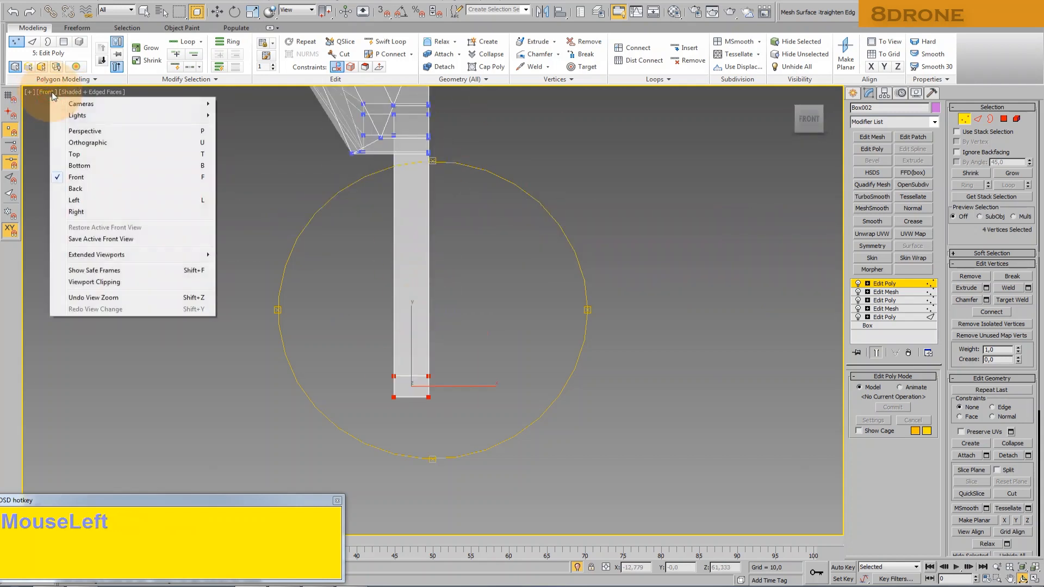
{"action": "left_click", "coordinate": [71, 133]}
{"action": "middle_click", "coordinate": [379, 286]}
{"action": "scroll", "coordinate": [417, 289], "scroll_direction": "down", "scroll_amount": 1}
{"action": "left_click_drag", "start_coordinate": [379, 287], "coordinate": [398, 292]}
Level the lower fin's rear bottom vertices with its front bottom corner using 3D snapping
{"action": "left_click", "coordinate": [218, 12]}
{"action": "left_click", "coordinate": [382, 14]}
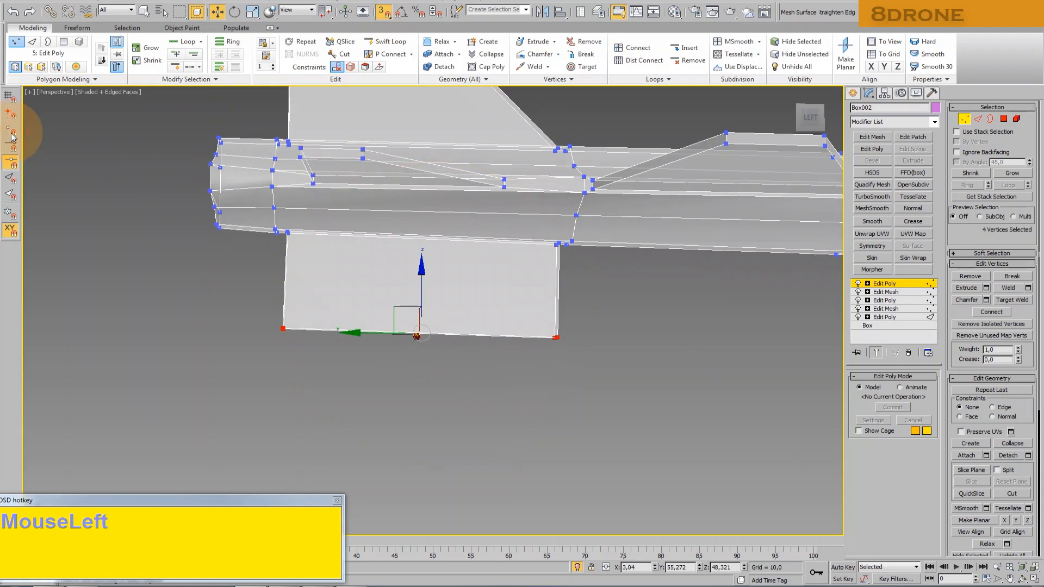
{"action": "left_click_drag", "start_coordinate": [232, 310], "coordinate": [310, 339]}
{"action": "left_click_drag", "start_coordinate": [279, 238], "coordinate": [558, 243]}
{"action": "middle_click_drag", "start_coordinate": [402, 379], "coordinate": [402, 384]}
{"action": "left_click_drag", "start_coordinate": [235, 310], "coordinate": [308, 353]}
{"action": "left_click_drag", "start_coordinate": [287, 287], "coordinate": [559, 341]}
Return to the left view and turn off the selection lock and 3D snapping
{"action": "left_click", "coordinate": [71, 130]}
{"action": "left_click", "coordinate": [47, 93]}
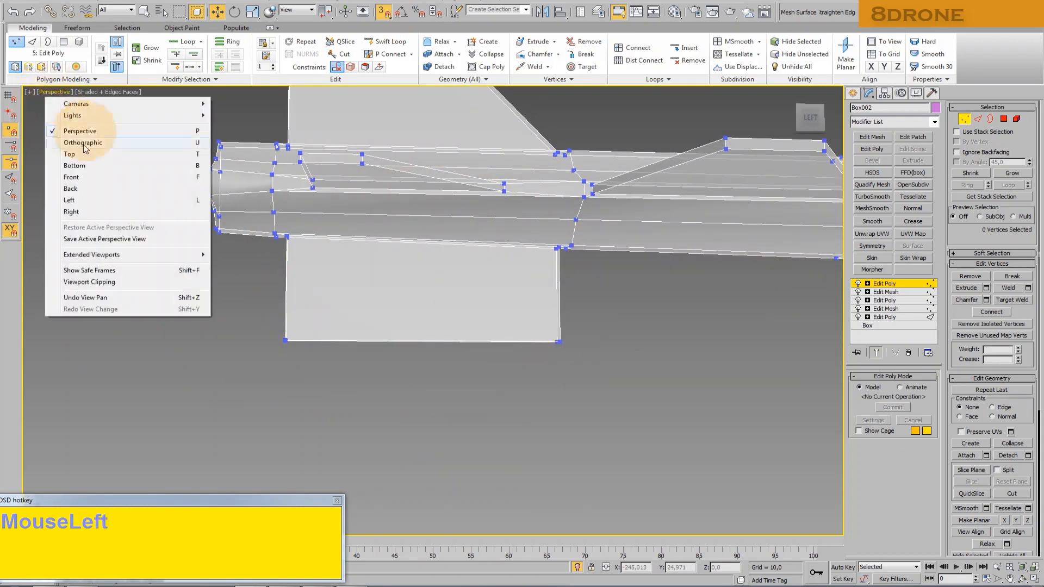
{"action": "left_click", "coordinate": [79, 202]}
{"action": "middle_click_drag", "start_coordinate": [210, 232], "coordinate": [185, 219]}
{"action": "left_click", "coordinate": [577, 569]}
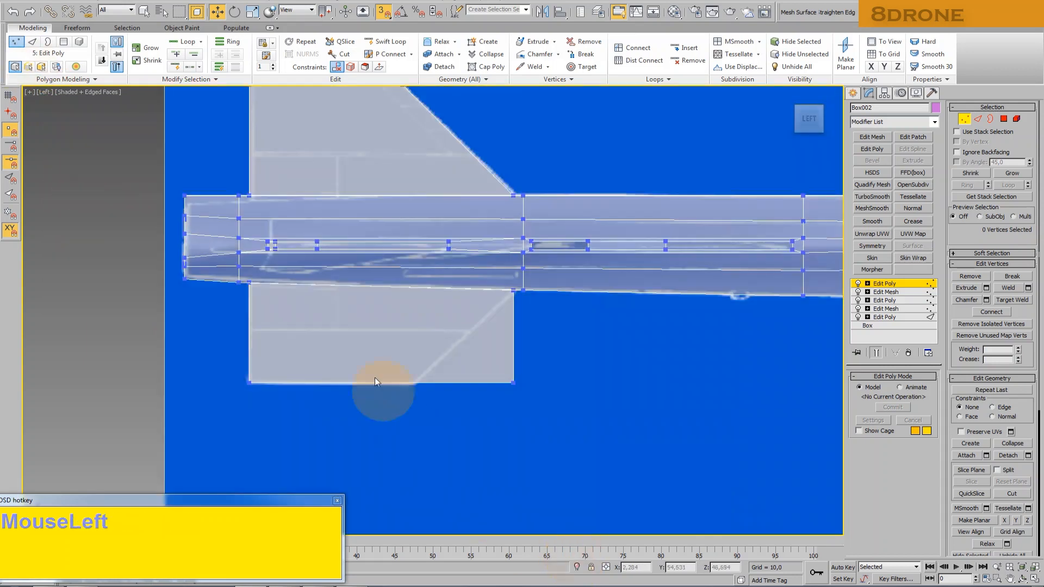
{"action": "middle_click_drag", "start_coordinate": [374, 379], "coordinate": [368, 372]}
{"action": "left_click", "coordinate": [383, 12]}
Move the lower fin's front bottom vertices rearward to match the blueprint's swept leading edge
{"action": "middle_click_drag", "start_coordinate": [252, 361], "coordinate": [259, 351]}
{"action": "scroll", "coordinate": [237, 344], "scroll_direction": "up", "scroll_amount": 2}
{"action": "left_click_drag", "start_coordinate": [241, 348], "coordinate": [313, 403]}
{"action": "left_click_drag", "start_coordinate": [594, 347], "coordinate": [663, 418]}
{"action": "left_click_drag", "start_coordinate": [666, 375], "coordinate": [533, 367]}
{"action": "scroll", "coordinate": [609, 255], "scroll_direction": "up", "scroll_amount": 6}
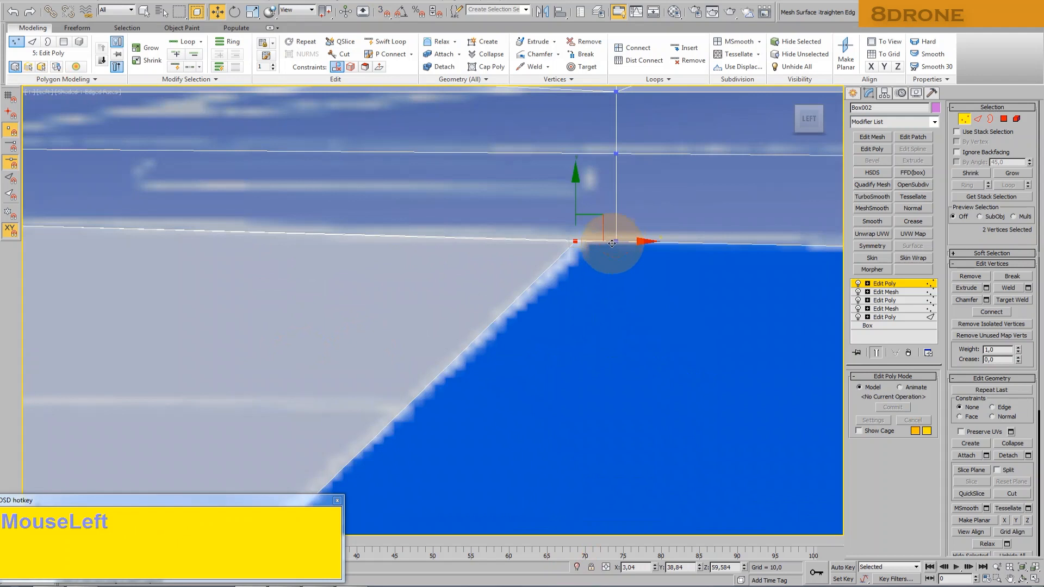
{"action": "scroll", "coordinate": [610, 291], "scroll_direction": "down", "scroll_amount": 5}
{"action": "middle_click_drag", "start_coordinate": [611, 293], "coordinate": [345, 319]}
{"action": "scroll", "coordinate": [345, 319], "scroll_direction": "down", "scroll_amount": 5}
{"action": "left_click", "coordinate": [147, 124]}
Examine the lower fin's thickness and root vertices from the front and from an angled view below
{"action": "left_click", "coordinate": [49, 92]}
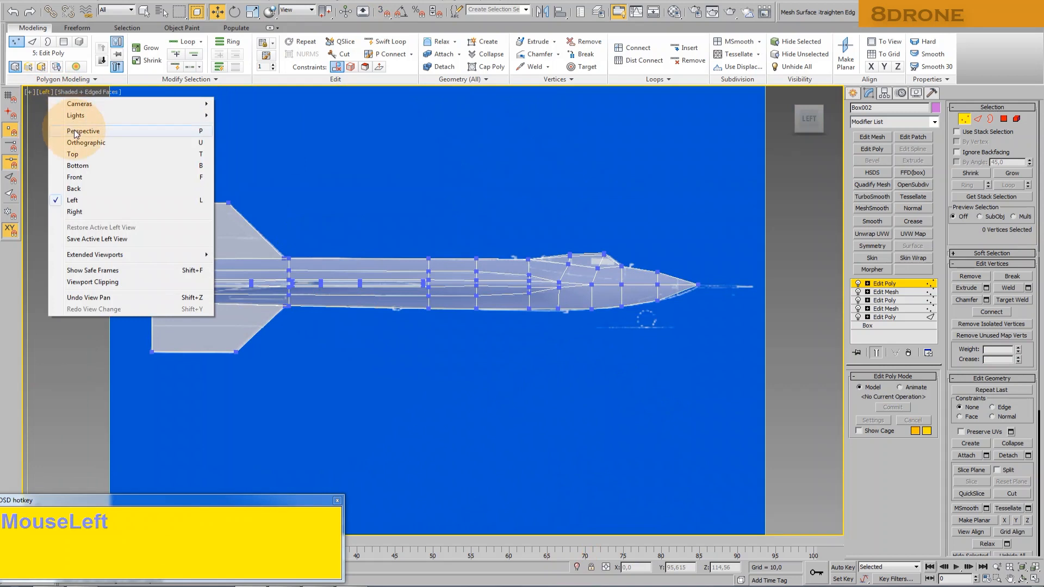
{"action": "left_click", "coordinate": [79, 178]}
{"action": "middle_click_drag", "start_coordinate": [330, 270], "coordinate": [415, 376]}
{"action": "scroll", "coordinate": [422, 213], "scroll_direction": "up", "scroll_amount": 3}
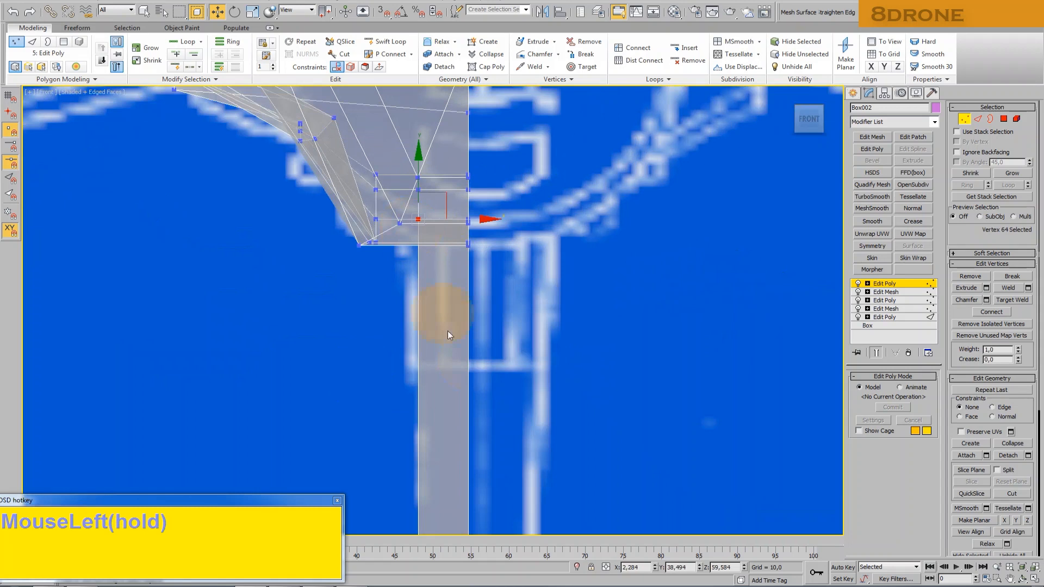
{"action": "scroll", "coordinate": [448, 331], "scroll_direction": "down", "scroll_amount": 5}
{"action": "left_click", "coordinate": [1023, 579]}
{"action": "left_click_drag", "start_coordinate": [517, 305], "coordinate": [434, 270]}
{"action": "key", "text": "w"}
{"action": "left_click", "coordinate": [466, 225]}
{"action": "left_click", "coordinate": [510, 288]}
{"action": "scroll", "coordinate": [509, 287], "scroll_direction": "down", "scroll_amount": 3}
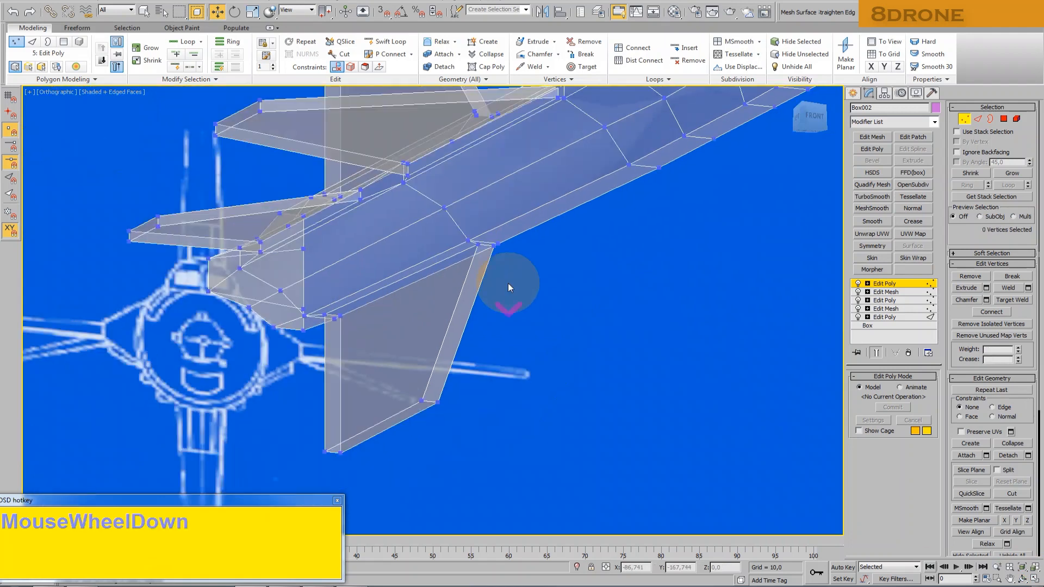
{"action": "middle_click", "coordinate": [467, 361]}
{"action": "middle_click_drag", "start_coordinate": [466, 361], "coordinate": [444, 364]}
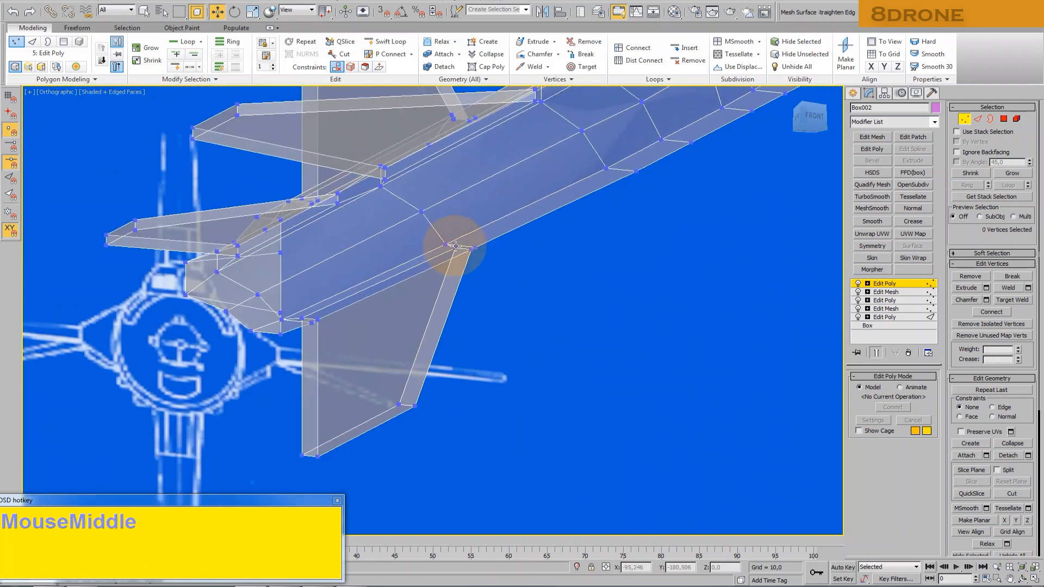
Move the lower fin's front bottom outer vertex toward the centreline to narrow the tip of its leading edge
{"action": "left_click", "coordinate": [398, 406]}
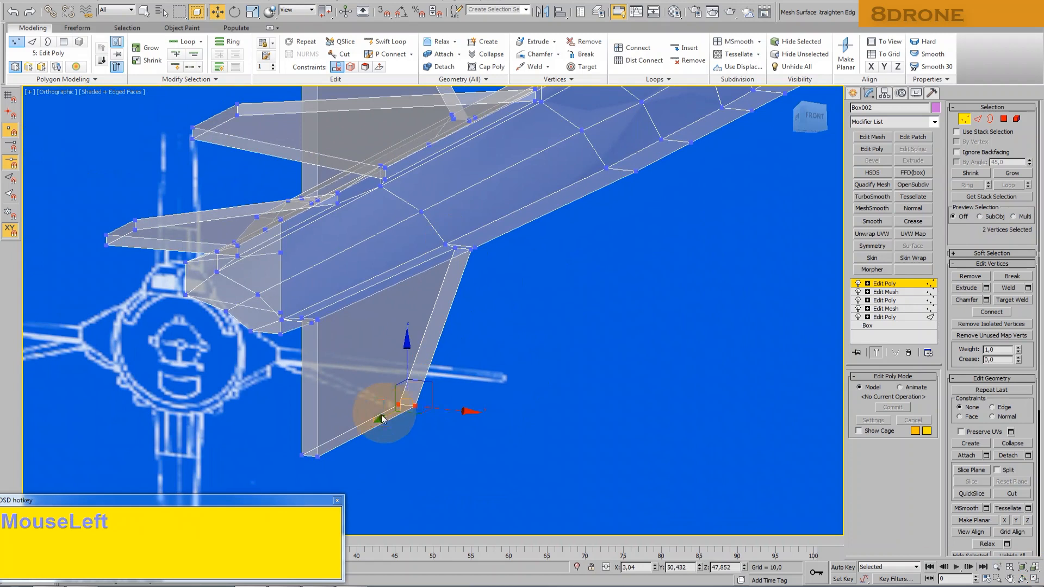
{"action": "left_click_drag", "start_coordinate": [439, 408], "coordinate": [448, 409]}
{"action": "left_click", "coordinate": [466, 452]}
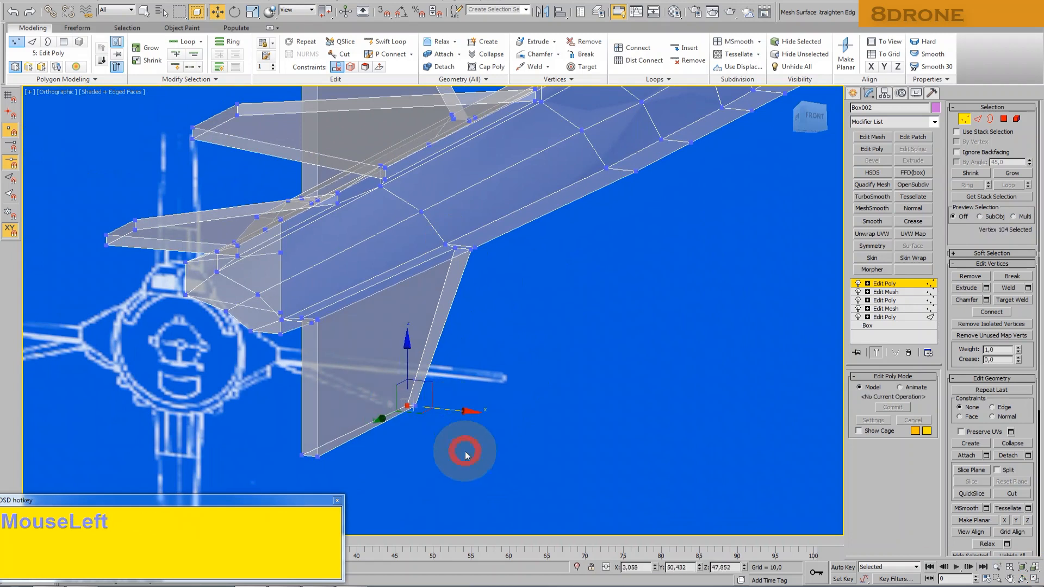
{"action": "left_click", "coordinate": [455, 248]}
{"action": "left_click", "coordinate": [302, 318], "text": "ctrl"}
{"action": "left_click_drag", "start_coordinate": [408, 286], "coordinate": [303, 469]}
In the front view, move the fuselage's lower corner vertices at the fin root to match the blueprint
{"action": "left_click", "coordinate": [57, 92]}
{"action": "left_click", "coordinate": [81, 184]}
{"action": "middle_click_drag", "start_coordinate": [375, 327], "coordinate": [390, 379]}
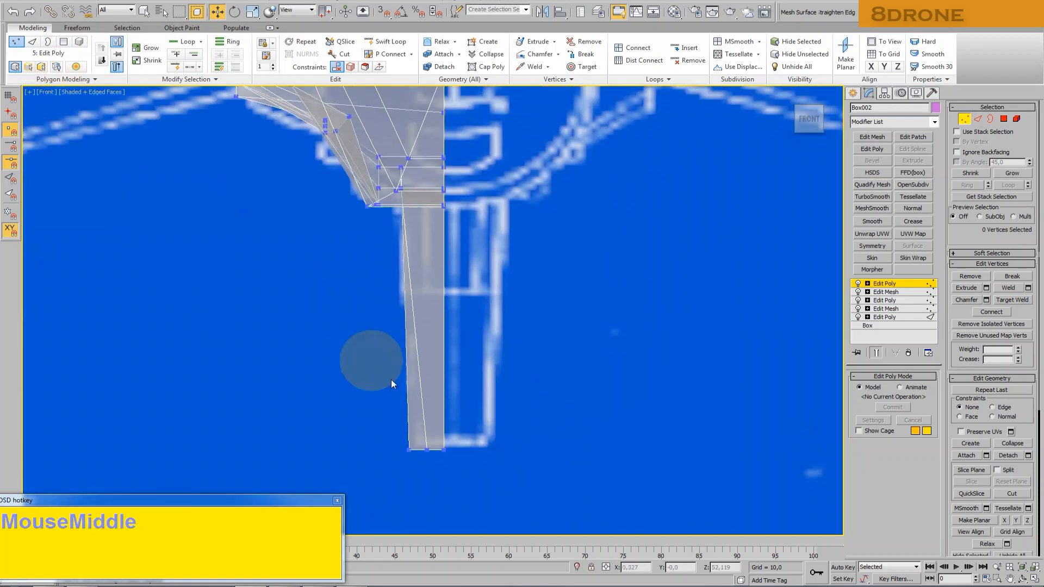
{"action": "scroll", "coordinate": [363, 364], "scroll_direction": "down", "scroll_amount": 3}
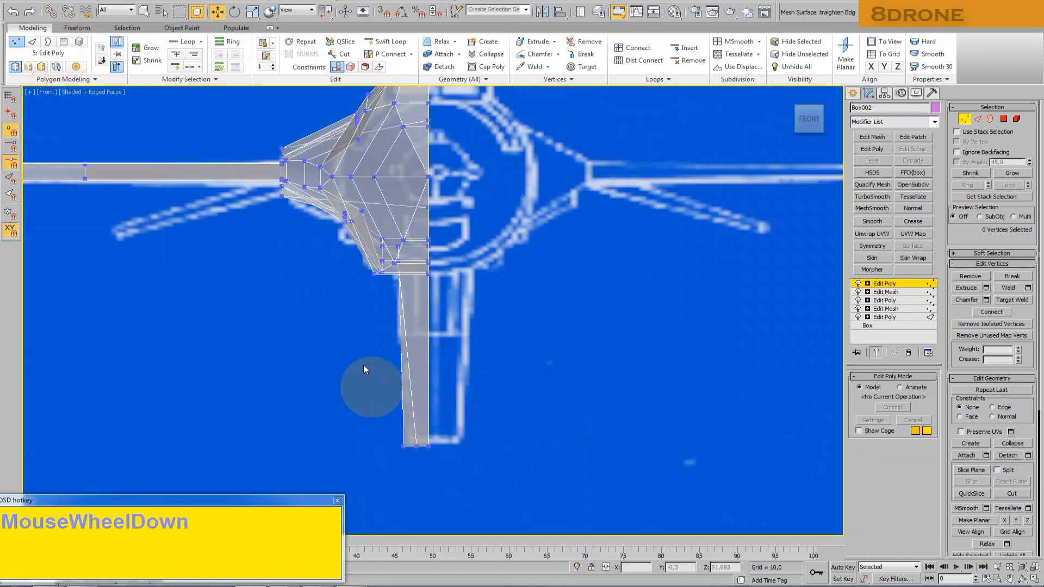
{"action": "scroll", "coordinate": [374, 282], "scroll_direction": "up", "scroll_amount": 4}
{"action": "middle_click_drag", "start_coordinate": [374, 282], "coordinate": [390, 334]}
{"action": "left_click_drag", "start_coordinate": [390, 332], "coordinate": [429, 304]}
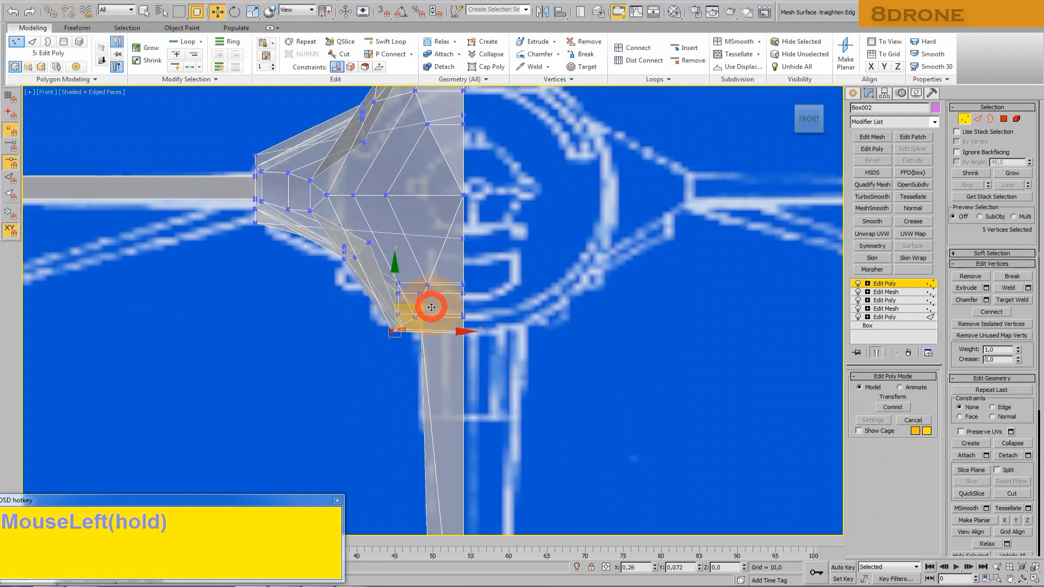
{"action": "middle_click_drag", "start_coordinate": [362, 332], "coordinate": [342, 377]}
{"action": "middle_click_drag", "start_coordinate": [294, 266], "coordinate": [309, 287]}
Lower the four tailplane tip vertices in the front view to follow the blueprint's downward slope
{"action": "left_click", "coordinate": [322, 242]}
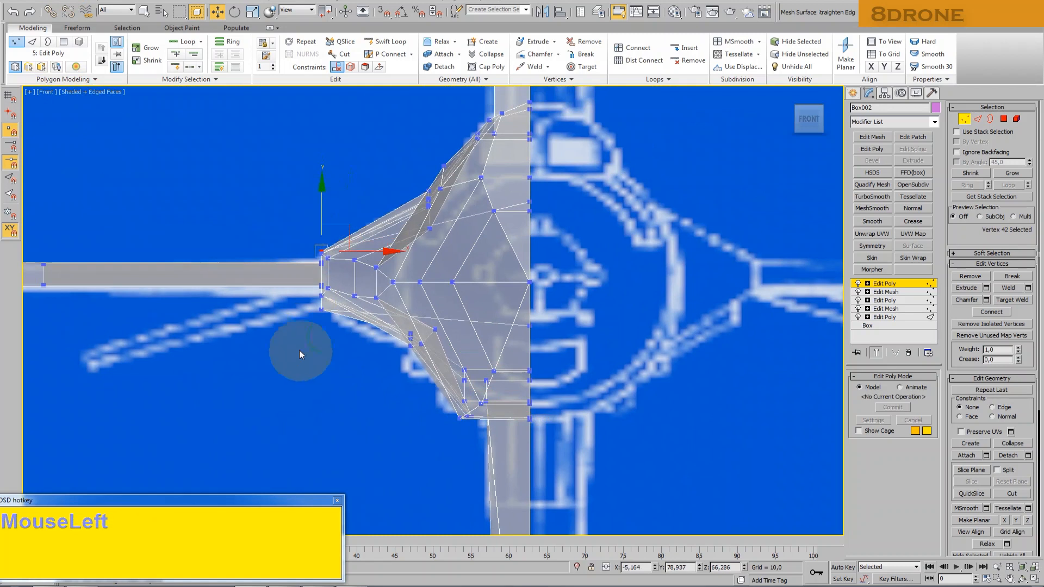
{"action": "scroll", "coordinate": [301, 345], "scroll_direction": "down", "scroll_amount": 2}
{"action": "left_click_drag", "start_coordinate": [158, 269], "coordinate": [185, 307]}
{"action": "left_click_drag", "start_coordinate": [171, 261], "coordinate": [188, 299]}
{"action": "scroll", "coordinate": [196, 297], "scroll_direction": "down", "scroll_amount": 2}
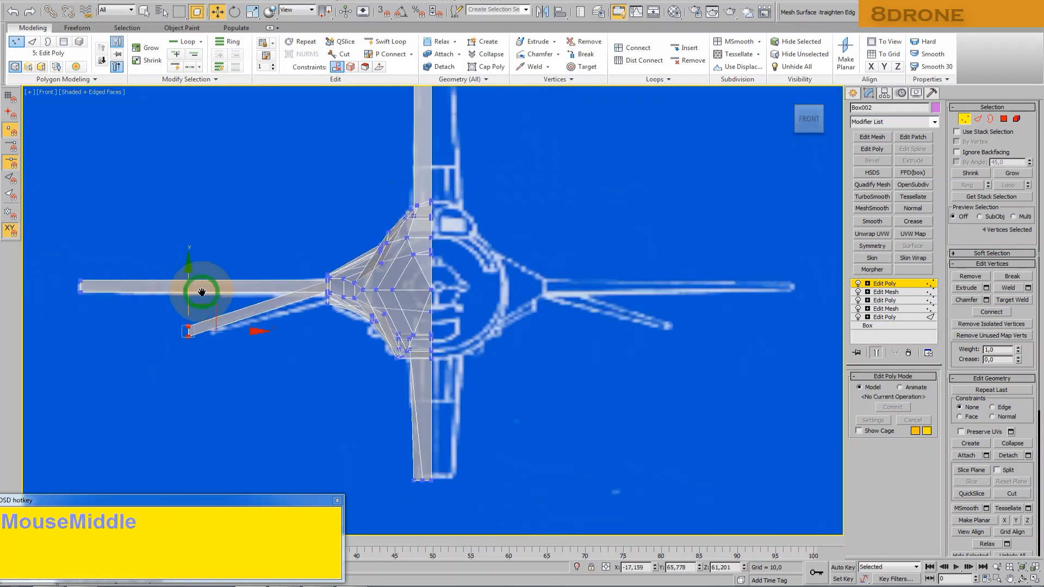
{"action": "left_click", "coordinate": [617, 381]}
Adjust the upper fin's outer tip vertices in the front view to match the blueprint's fin thickness
{"action": "middle_click_drag", "start_coordinate": [576, 416], "coordinate": [574, 436]}
{"action": "left_click_drag", "start_coordinate": [373, 109], "coordinate": [424, 136]}
{"action": "left_click_drag", "start_coordinate": [433, 121], "coordinate": [411, 134]}
{"action": "left_click", "coordinate": [445, 101]}
{"action": "left_click", "coordinate": [426, 253]}
Select only the upper fin's front outer tip vertex and move it toward the centreline in the front view
{"action": "left_click", "coordinate": [1022, 579]}
{"action": "middle_click_drag", "start_coordinate": [443, 245], "coordinate": [392, 275]}
{"action": "left_click", "coordinate": [217, 11]}
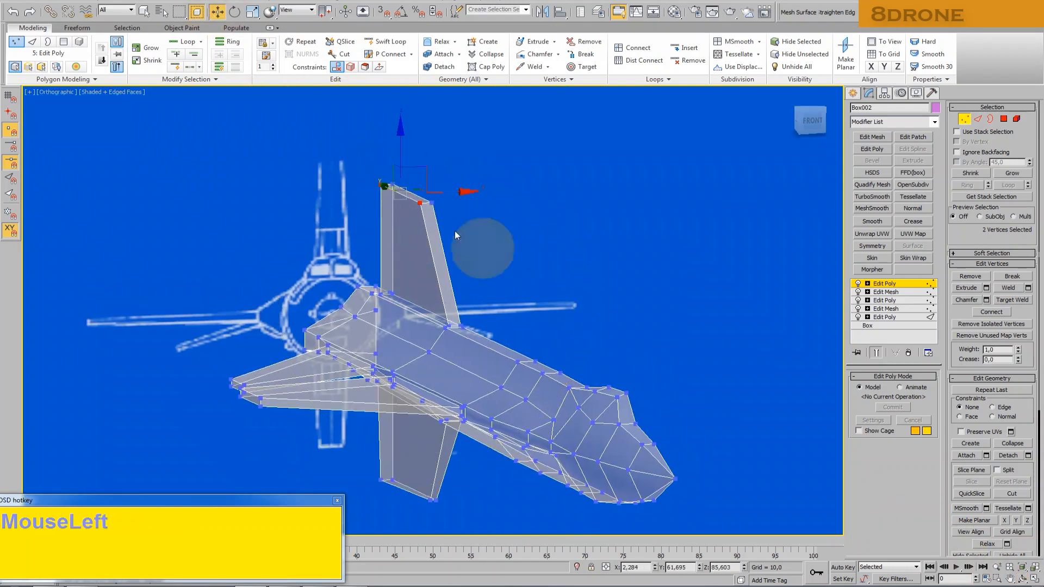
{"action": "left_click", "coordinate": [56, 92]}
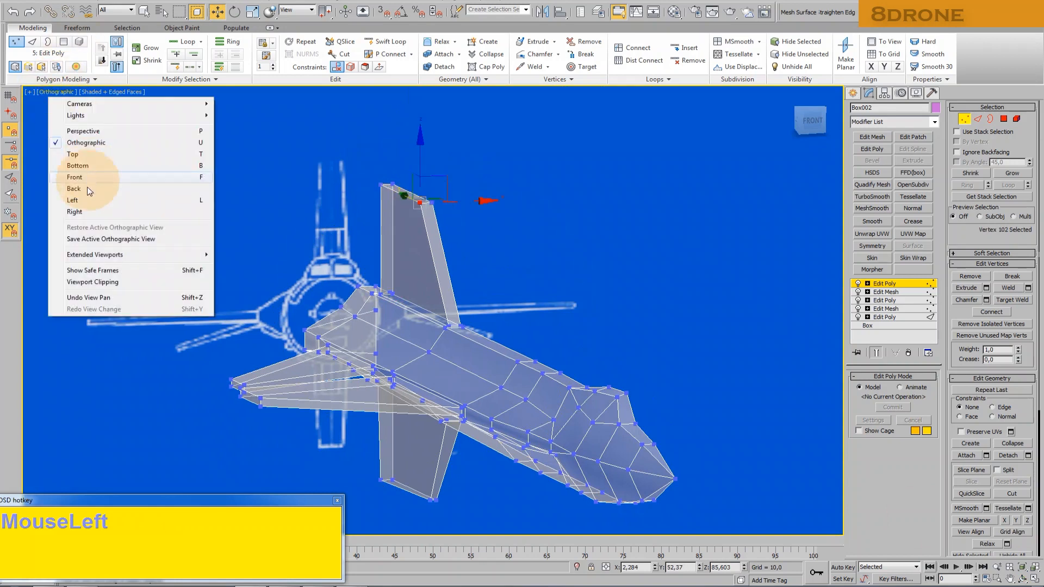
{"action": "left_click", "coordinate": [91, 179]}
{"action": "middle_click_drag", "start_coordinate": [337, 375], "coordinate": [456, 169]}
{"action": "left_click_drag", "start_coordinate": [456, 169], "coordinate": [467, 168]}
{"action": "left_click", "coordinate": [399, 305]}
Examine the model against the blueprints in the left, perspective and top views
{"action": "left_click", "coordinate": [52, 92]}
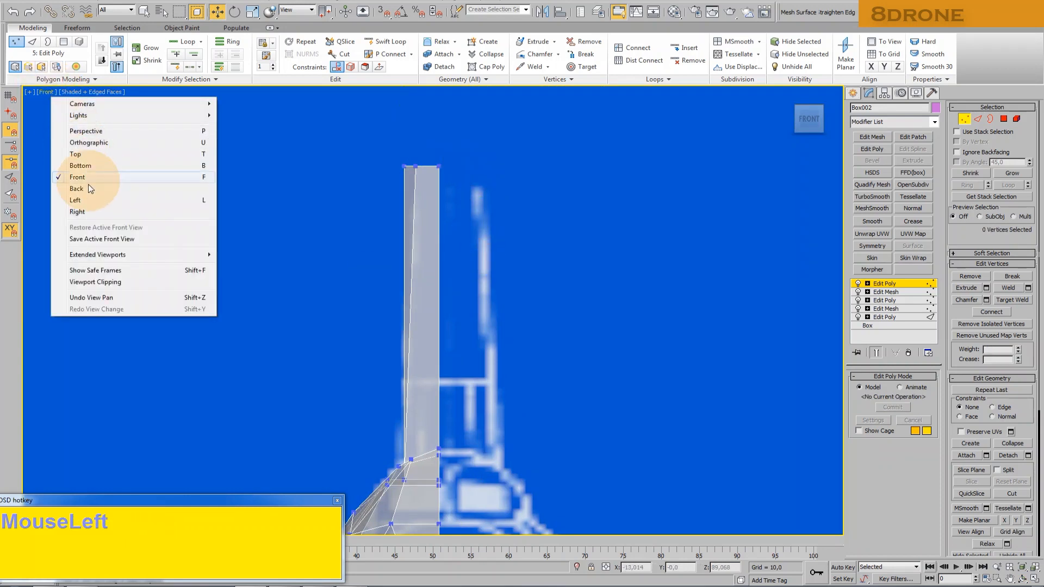
{"action": "left_click", "coordinate": [82, 199]}
{"action": "middle_click_drag", "start_coordinate": [82, 199], "coordinate": [241, 217]}
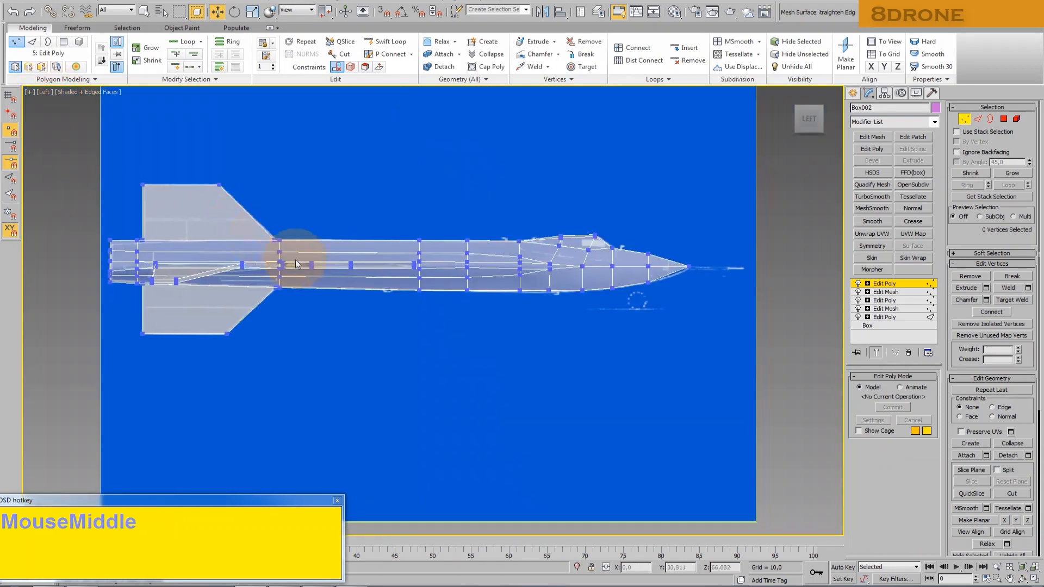
{"action": "left_click", "coordinate": [792, 94]}
{"action": "middle_click_drag", "start_coordinate": [405, 222], "coordinate": [398, 360]}
{"action": "left_click", "coordinate": [143, 11]}
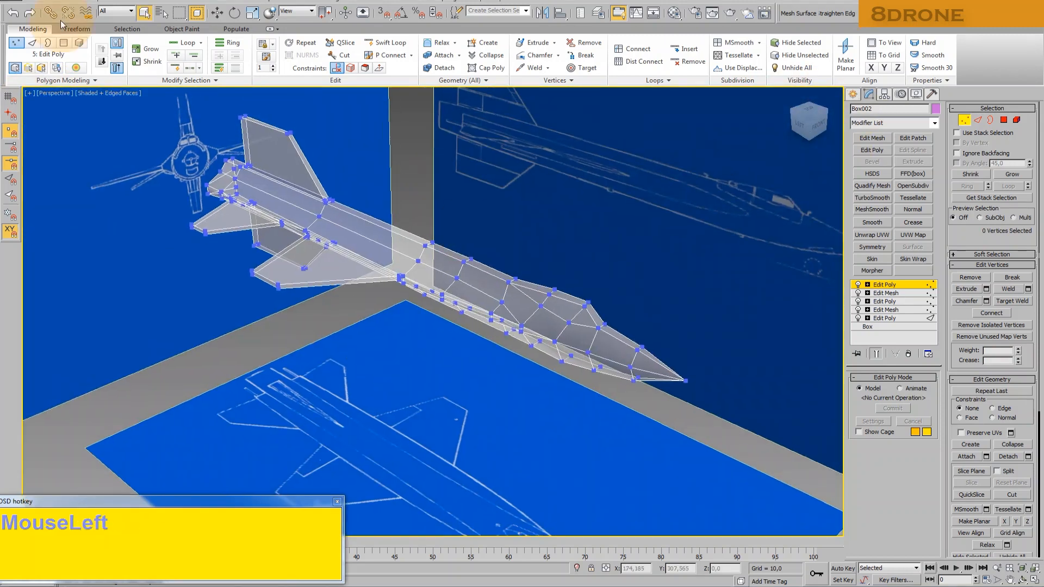
{"action": "left_click", "coordinate": [55, 93]}
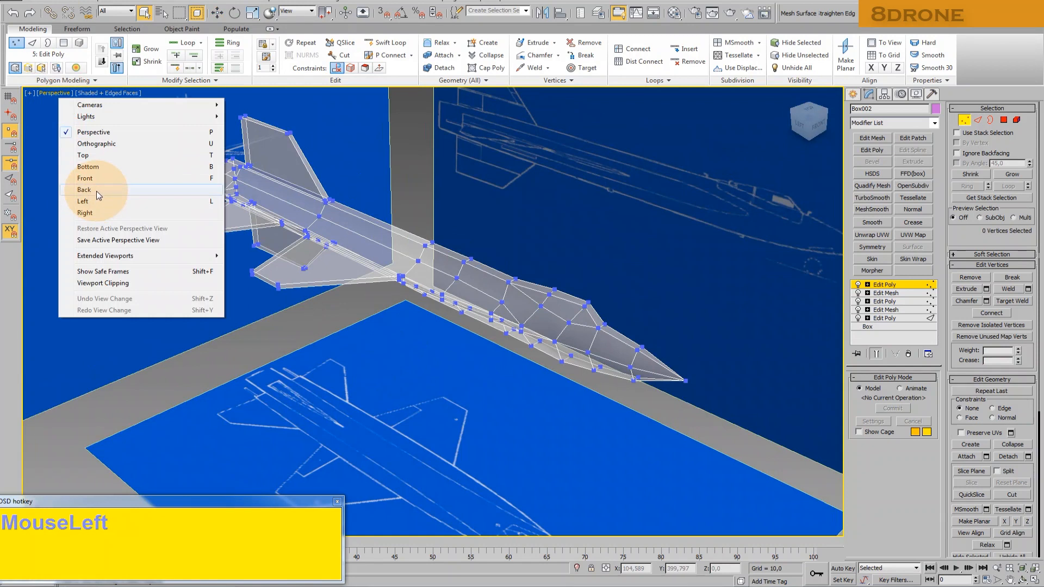
{"action": "left_click", "coordinate": [89, 155]}
In the top view, move the two side vertices next to the canopy's windshield to even out the cross-section
{"action": "middle_click_drag", "start_coordinate": [457, 253], "coordinate": [457, 240]}
{"action": "scroll", "coordinate": [384, 361], "scroll_direction": "up", "scroll_amount": 10}
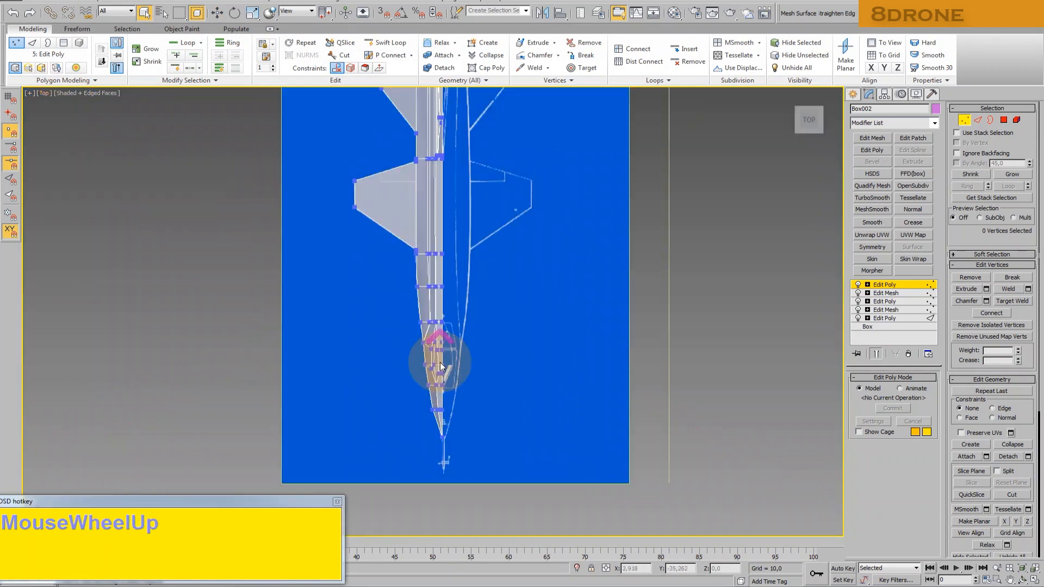
{"action": "middle_click_drag", "start_coordinate": [416, 308], "coordinate": [403, 261]}
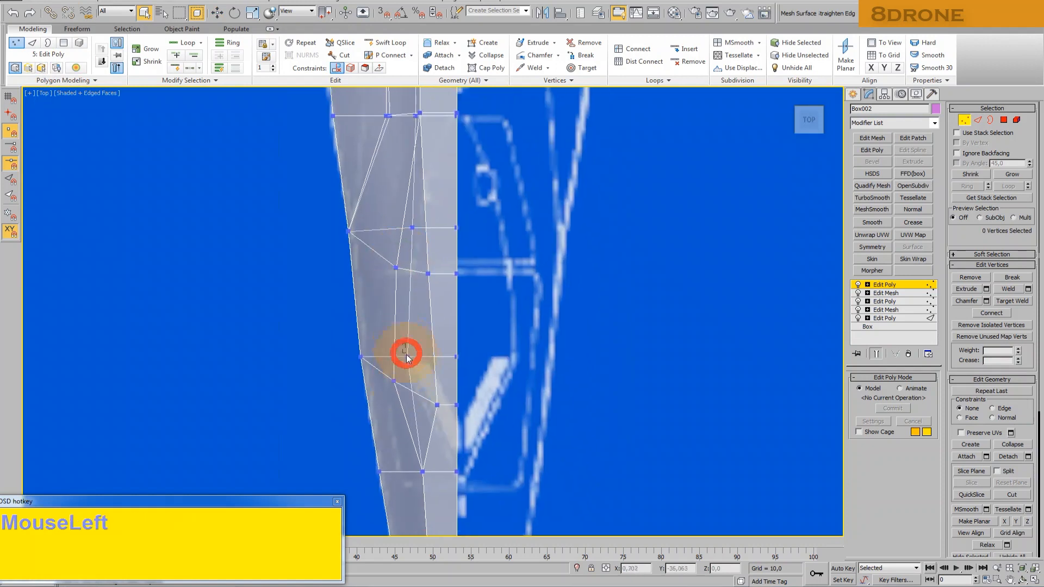
{"action": "left_click_drag", "start_coordinate": [384, 304], "coordinate": [423, 289]}
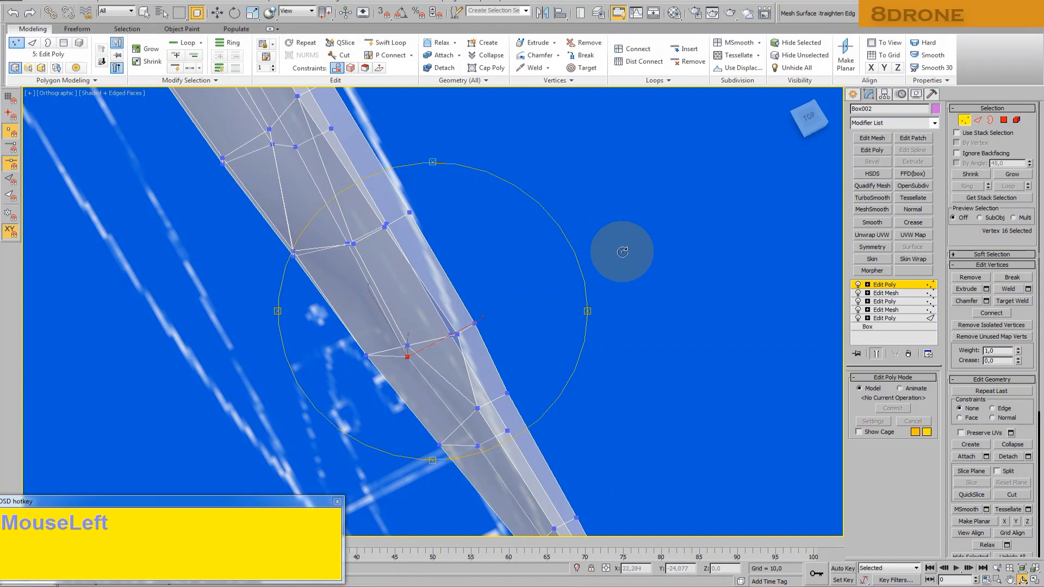
{"action": "key", "text": "shift+z"}
{"action": "left_click", "coordinate": [217, 12]}
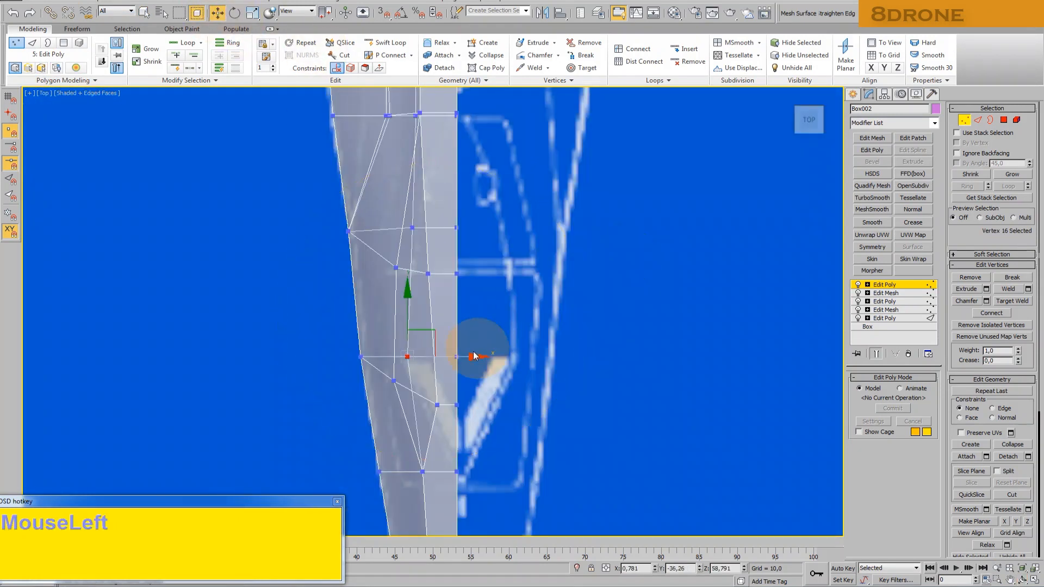
{"action": "left_click_drag", "start_coordinate": [461, 357], "coordinate": [433, 354]}
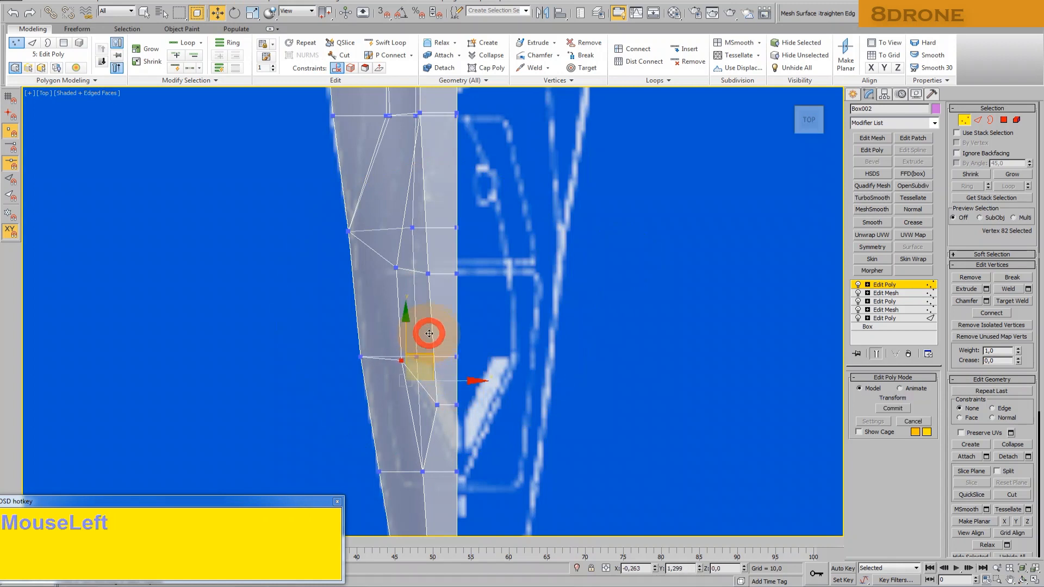
Reposition the vertices at the windshield base, bringing the side vertex toward the centreline
{"action": "middle_click_drag", "start_coordinate": [464, 380], "coordinate": [456, 356]}
{"action": "left_click_drag", "start_coordinate": [452, 447], "coordinate": [478, 442]}
{"action": "middle_click_drag", "start_coordinate": [478, 443], "coordinate": [468, 368]}
{"action": "left_click_drag", "start_coordinate": [468, 368], "coordinate": [449, 336]}
Adjust the two inner vertices of the front nose ring in the top view and check them from an angle
{"action": "middle_click_drag", "start_coordinate": [499, 402], "coordinate": [500, 352]}
{"action": "left_click_drag", "start_coordinate": [413, 454], "coordinate": [474, 443]}
{"action": "scroll", "coordinate": [413, 426], "scroll_direction": "down", "scroll_amount": 3}
{"action": "left_click", "coordinate": [1023, 580]}
{"action": "left_click_drag", "start_coordinate": [482, 366], "coordinate": [409, 353]}
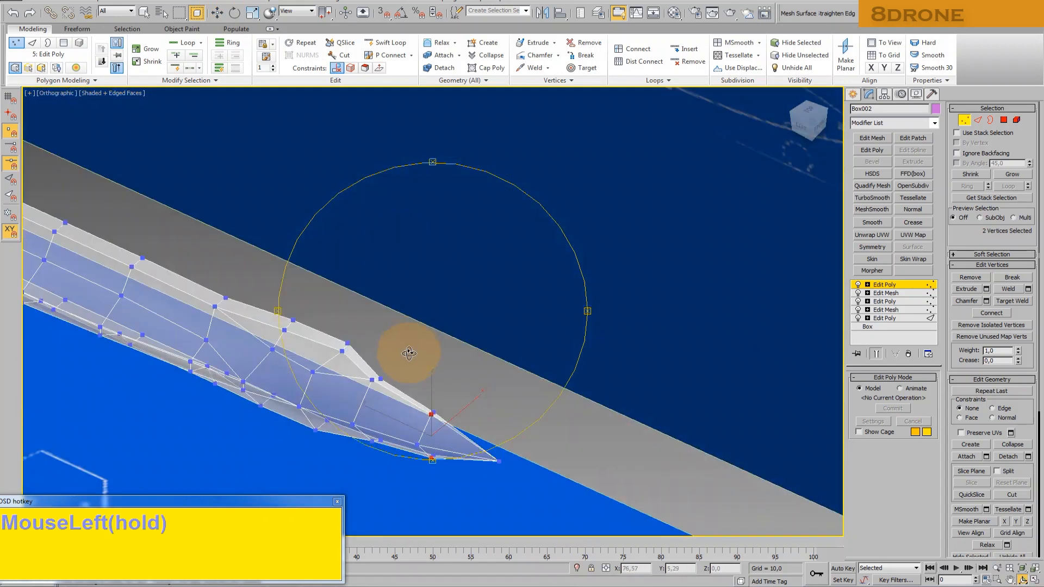
{"action": "key", "text": "shift+z"}
Flatten two fuselage cross-section rings behind the canopy by aligning each one's vertices along Y
{"action": "middle_click_drag", "start_coordinate": [401, 342], "coordinate": [412, 272]}
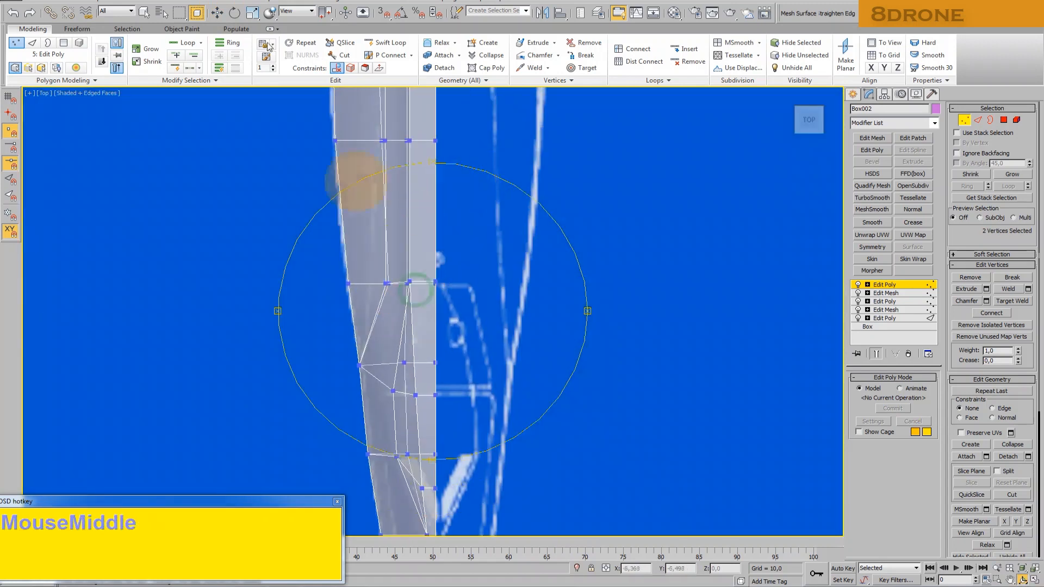
{"action": "left_click", "coordinate": [216, 13]}
{"action": "left_click_drag", "start_coordinate": [319, 256], "coordinate": [524, 292]}
{"action": "left_click", "coordinate": [884, 67]}
{"action": "middle_click_drag", "start_coordinate": [494, 301], "coordinate": [514, 432]}
{"action": "left_click_drag", "start_coordinate": [482, 212], "coordinate": [303, 291]}
{"action": "left_click", "coordinate": [884, 68]}
Flatten the fuselage's rear end ring by aligning its ten vertices along Y
{"action": "middle_click_drag", "start_coordinate": [479, 247], "coordinate": [467, 497]}
{"action": "scroll", "coordinate": [468, 490], "scroll_direction": "up", "scroll_amount": 2}
{"action": "middle_click_drag", "start_coordinate": [460, 298], "coordinate": [473, 532]}
{"action": "scroll", "coordinate": [473, 527], "scroll_direction": "down", "scroll_amount": 2}
{"action": "middle_click_drag", "start_coordinate": [452, 354], "coordinate": [477, 130]}
{"action": "middle_click_drag", "start_coordinate": [434, 447], "coordinate": [433, 481]}
{"action": "scroll", "coordinate": [433, 481], "scroll_direction": "down", "scroll_amount": 3}
{"action": "middle_click_drag", "start_coordinate": [442, 365], "coordinate": [461, 473]}
{"action": "scroll", "coordinate": [458, 281], "scroll_direction": "up", "scroll_amount": 3}
{"action": "left_click_drag", "start_coordinate": [356, 300], "coordinate": [577, 227]}
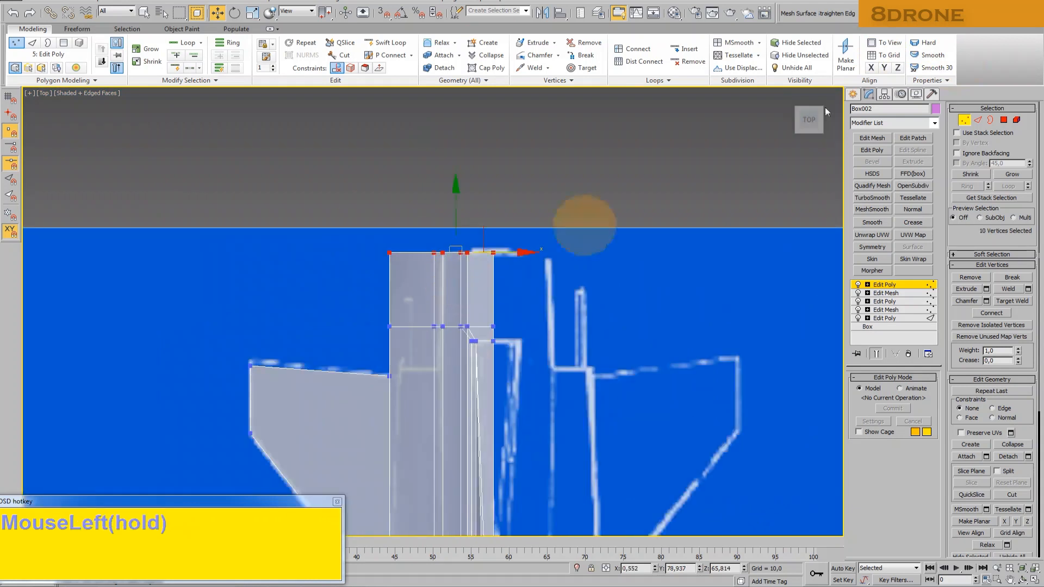
{"action": "left_click", "coordinate": [887, 70]}
Nudge the side vertex below the windshield in the left view to smooth the canopy's lower line
{"action": "scroll", "coordinate": [516, 413], "scroll_direction": "down", "scroll_amount": 3}
{"action": "middle_click_drag", "start_coordinate": [512, 484], "coordinate": [509, 98]}
{"action": "middle_click_drag", "start_coordinate": [487, 522], "coordinate": [468, 332]}
{"action": "scroll", "coordinate": [463, 328], "scroll_direction": "up", "scroll_amount": 3}
{"action": "scroll", "coordinate": [462, 324], "scroll_direction": "up", "scroll_amount": 2}
{"action": "middle_click_drag", "start_coordinate": [466, 370], "coordinate": [377, 321]}
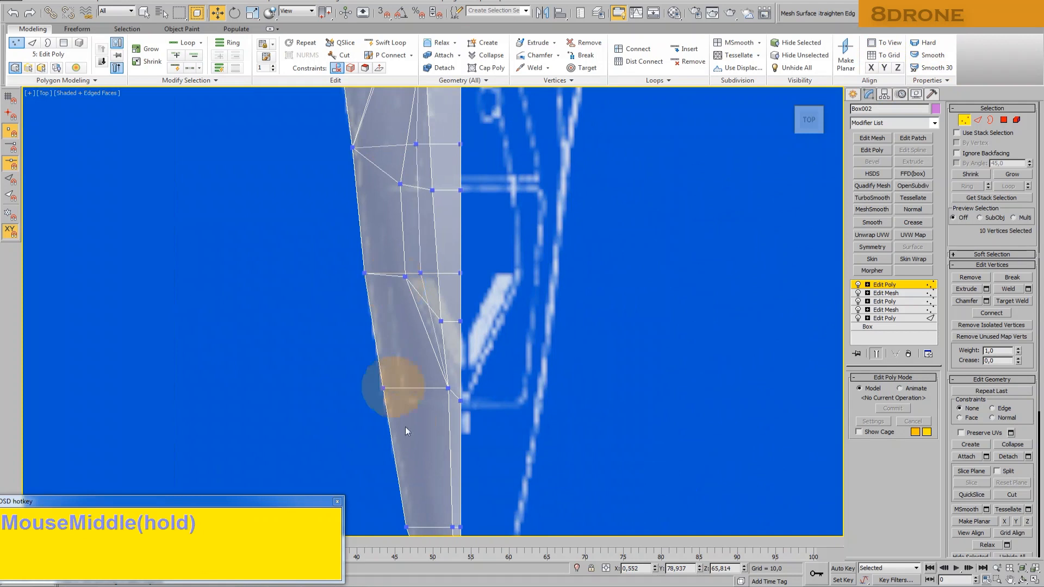
{"action": "left_click", "coordinate": [404, 276]}
{"action": "left_click", "coordinate": [1024, 579]}
{"action": "left_click_drag", "start_coordinate": [419, 292], "coordinate": [502, 239]}
{"action": "left_click", "coordinate": [56, 93]}
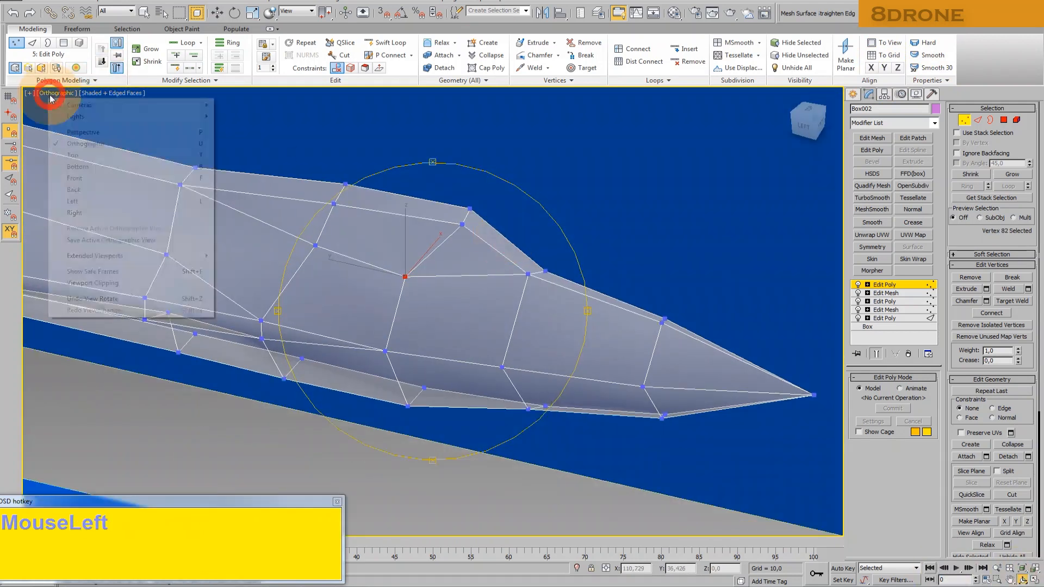
{"action": "left_click", "coordinate": [96, 202]}
{"action": "middle_click_drag", "start_coordinate": [239, 226], "coordinate": [367, 217]}
{"action": "scroll", "coordinate": [543, 165], "scroll_direction": "up", "scroll_amount": 10}
{"action": "left_click", "coordinate": [217, 12]}
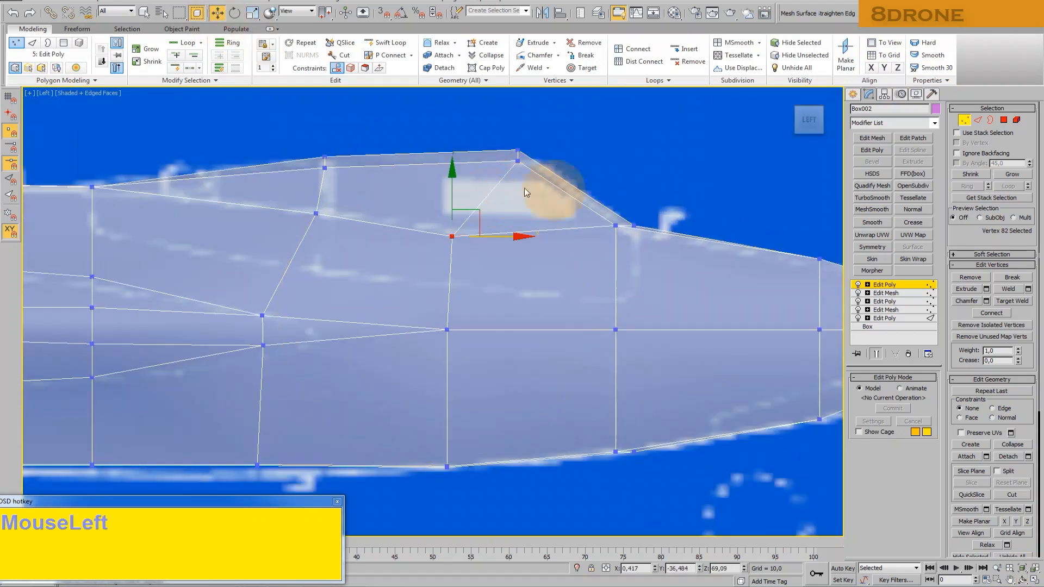
{"action": "left_click_drag", "start_coordinate": [477, 209], "coordinate": [475, 208]}
Lower the upper outer vertex of the front nose ring and raise the lower one in the left view
{"action": "middle_click_drag", "start_coordinate": [813, 277], "coordinate": [659, 259]}
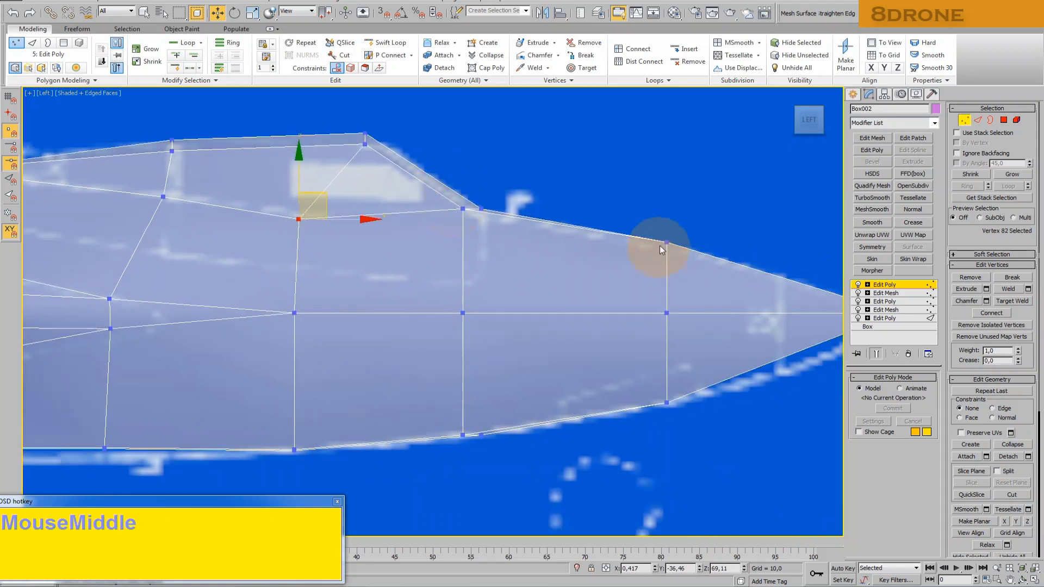
{"action": "left_click_drag", "start_coordinate": [667, 205], "coordinate": [684, 240]}
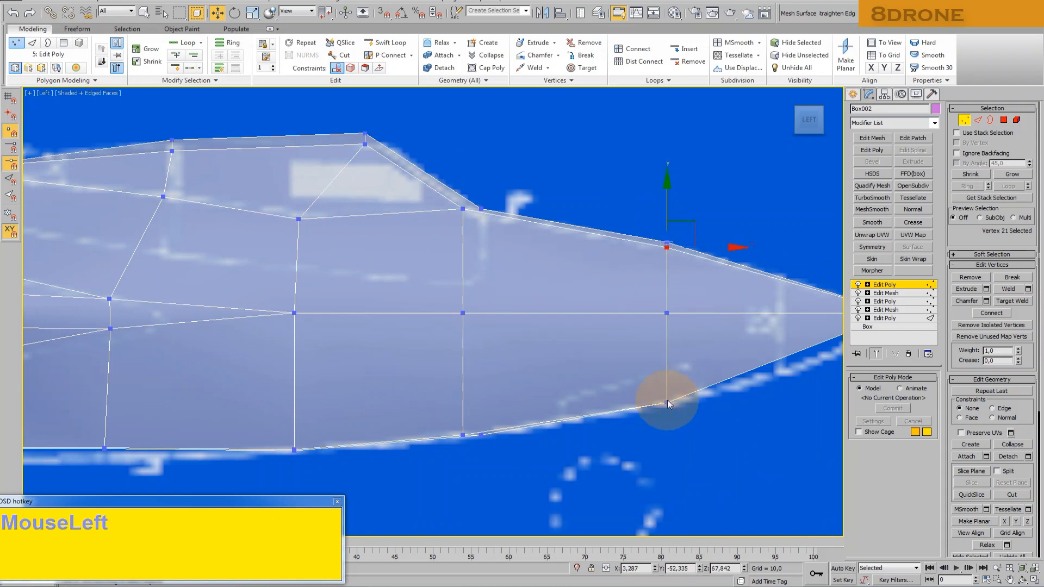
{"action": "left_click_drag", "start_coordinate": [667, 402], "coordinate": [670, 368]}
{"action": "scroll", "coordinate": [665, 369], "scroll_direction": "down", "scroll_amount": 4}
{"action": "left_click", "coordinate": [607, 438]}
{"action": "scroll", "coordinate": [530, 402], "scroll_direction": "down", "scroll_amount": 4}
{"action": "middle_click_drag", "start_coordinate": [530, 402], "coordinate": [553, 384]}
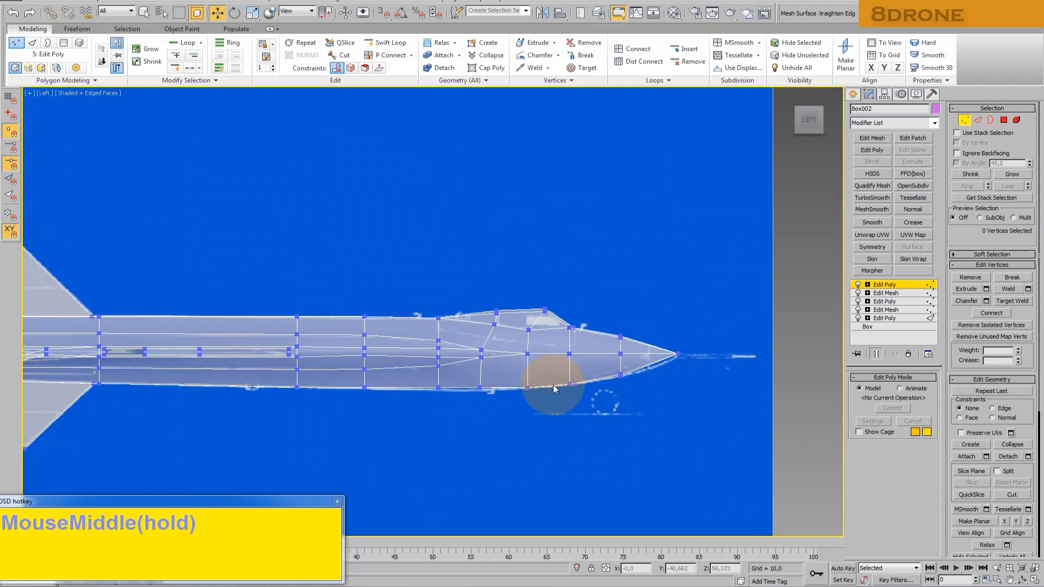
Return to the perspective view and turn off See-Through in the aircraft's object properties
{"action": "left_click", "coordinate": [44, 93]}
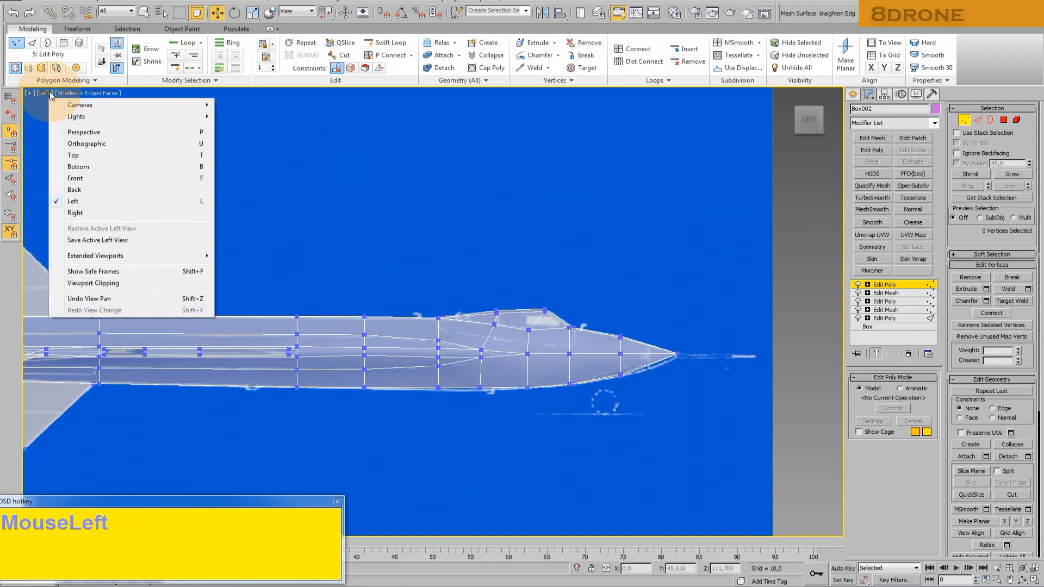
{"action": "left_click", "coordinate": [71, 132]}
{"action": "left_click", "coordinate": [791, 97]}
{"action": "middle_click_drag", "start_coordinate": [517, 217], "coordinate": [459, 289]}
{"action": "right_click", "coordinate": [459, 287]}
{"action": "left_click", "coordinate": [480, 357]}
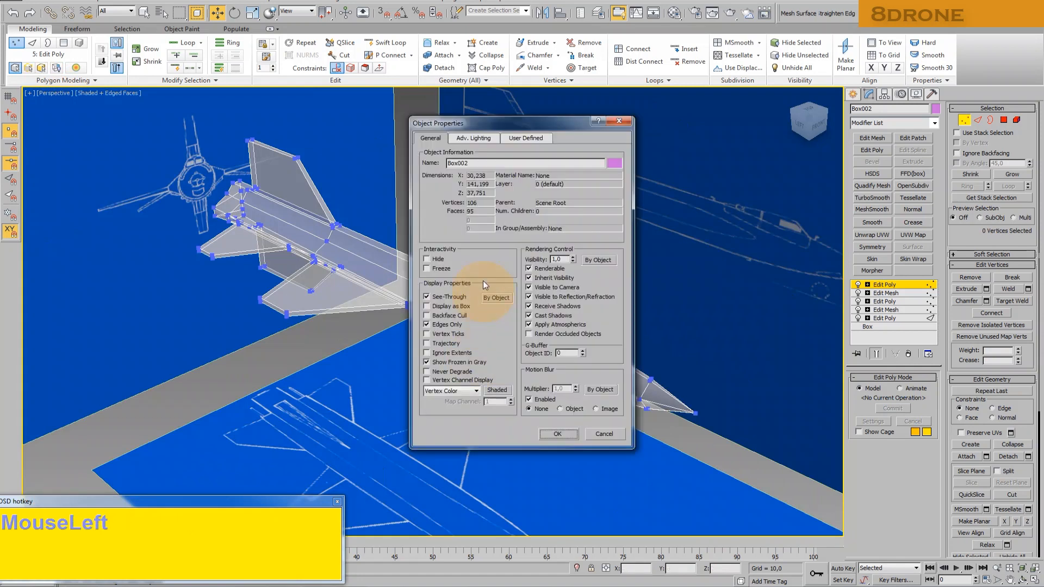
{"action": "left_click", "coordinate": [450, 297]}
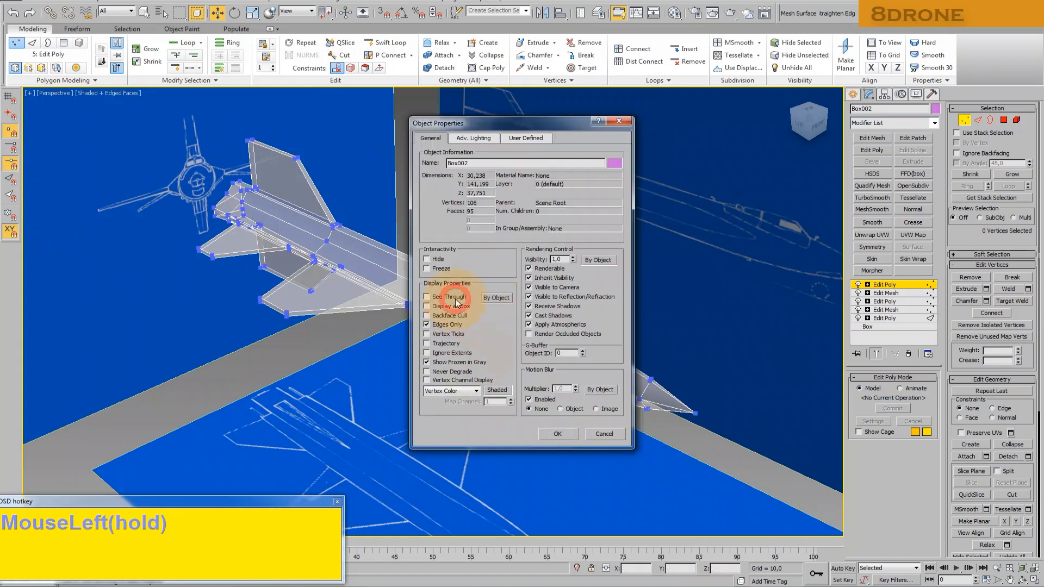
{"action": "left_click", "coordinate": [561, 434]}
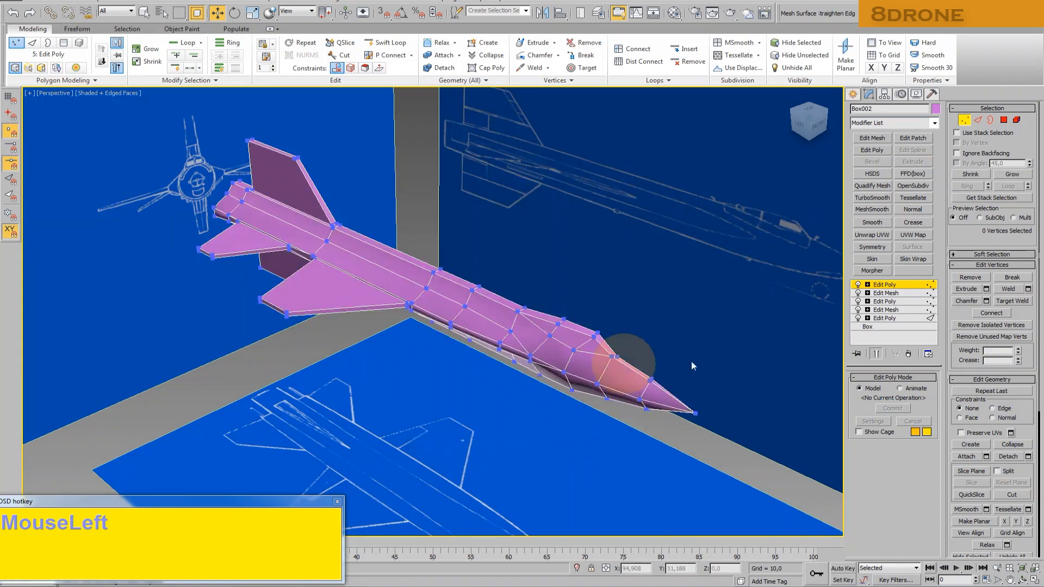
Select the 31 edges along the half model's centre plane, including fuselage and vertical fins, and scale them flat along X
{"action": "left_click", "coordinate": [978, 121]}
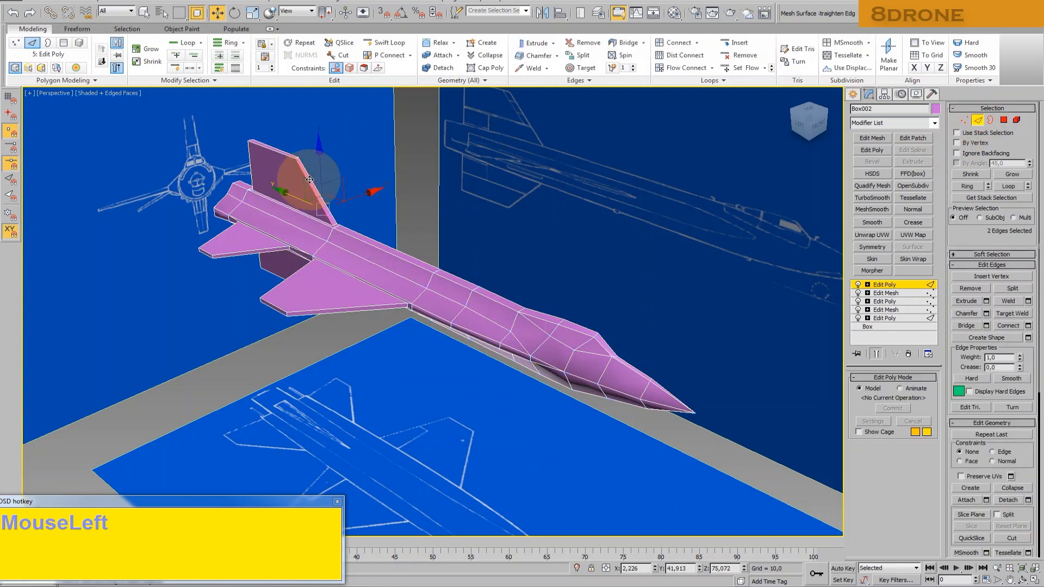
{"action": "double_click", "coordinate": [310, 180]}
{"action": "left_click", "coordinate": [1022, 581]}
{"action": "left_click_drag", "start_coordinate": [517, 326], "coordinate": [303, 6]}
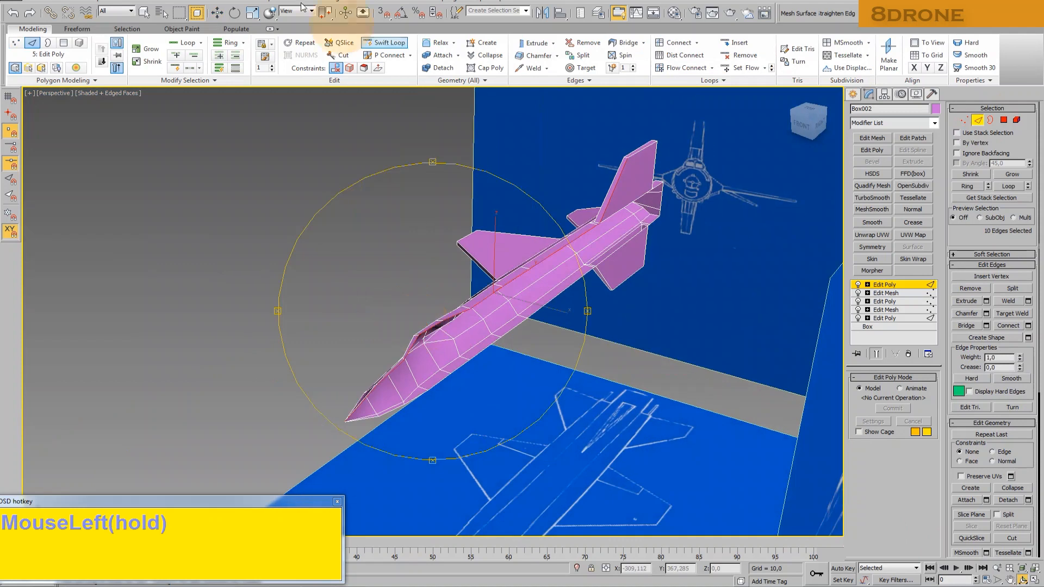
{"action": "left_click", "coordinate": [224, 16]}
{"action": "scroll", "coordinate": [631, 269], "scroll_direction": "up", "scroll_amount": 3}
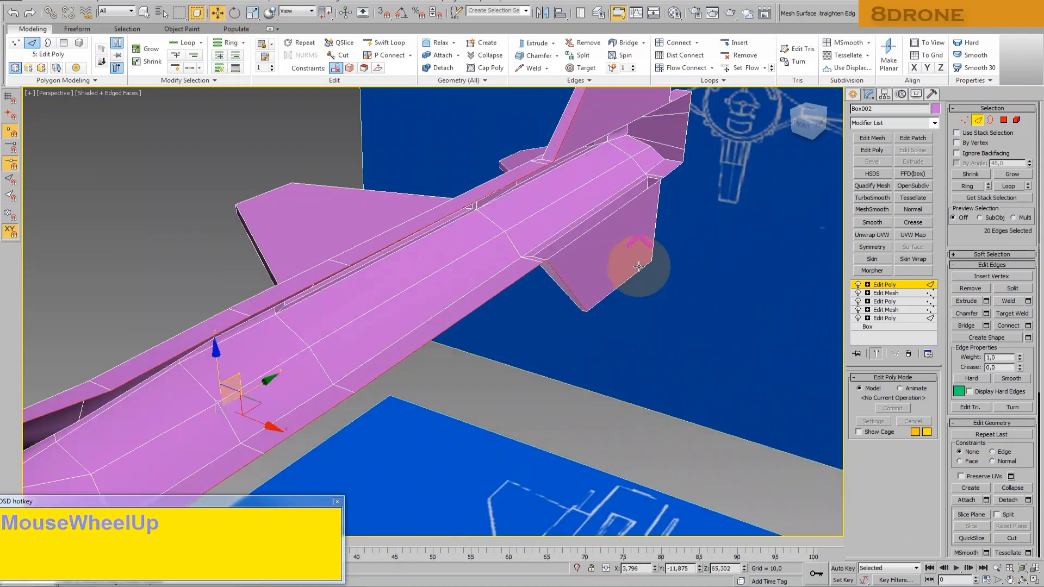
{"action": "double_click", "coordinate": [651, 263], "text": "ctrl"}
{"action": "left_click", "coordinate": [685, 138], "text": "ctrl"}
{"action": "middle_click_drag", "start_coordinate": [685, 138], "coordinate": [634, 248]}
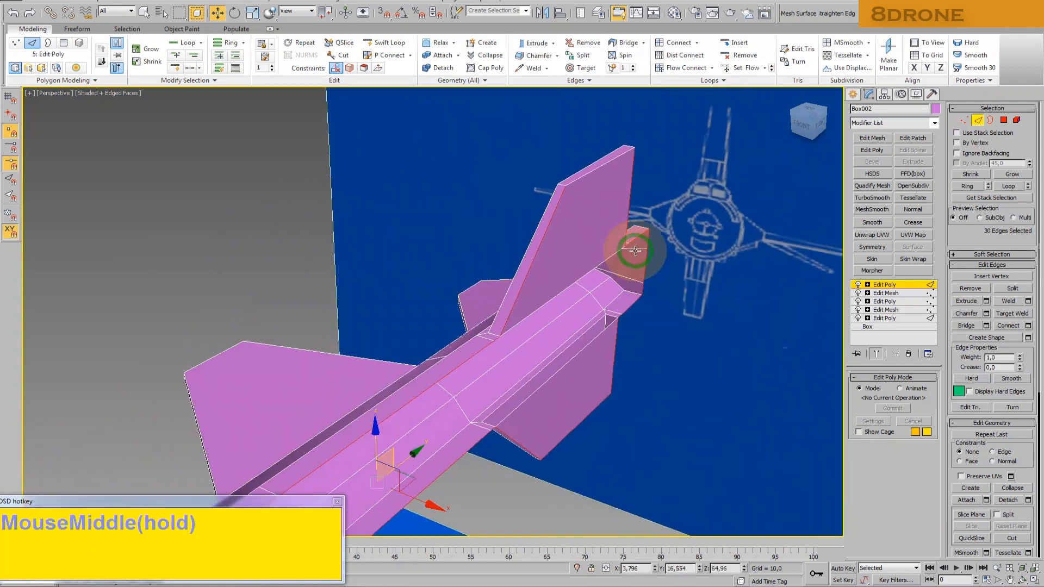
{"action": "double_click", "coordinate": [603, 164], "text": "ctrl"}
{"action": "middle_click_drag", "start_coordinate": [499, 358], "coordinate": [559, 205]}
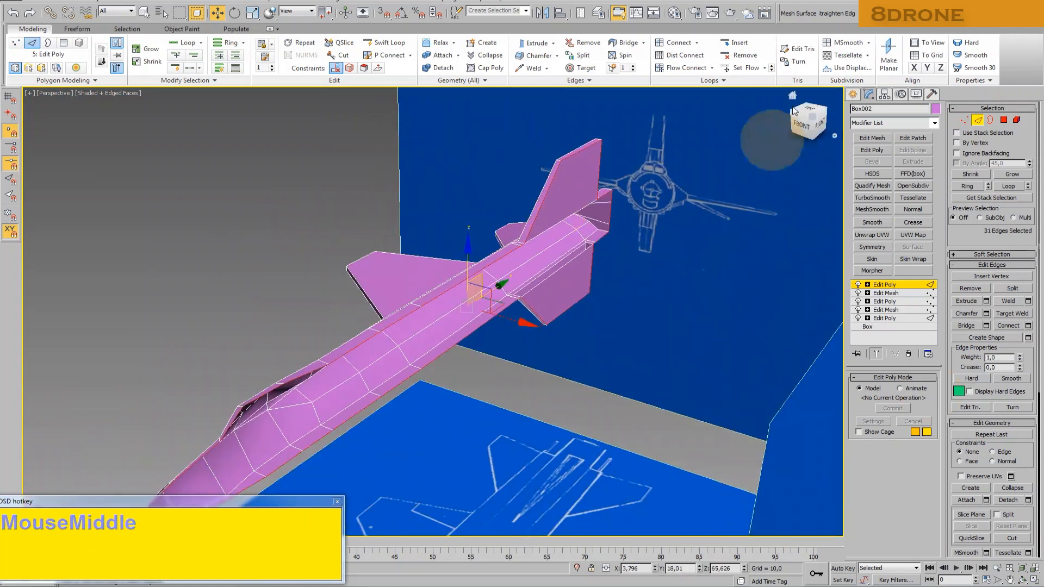
{"action": "scroll", "coordinate": [559, 326], "scroll_direction": "down", "scroll_amount": 3}
{"action": "middle_click_drag", "start_coordinate": [559, 327], "coordinate": [535, 311]}
{"action": "left_click", "coordinate": [253, 12]}
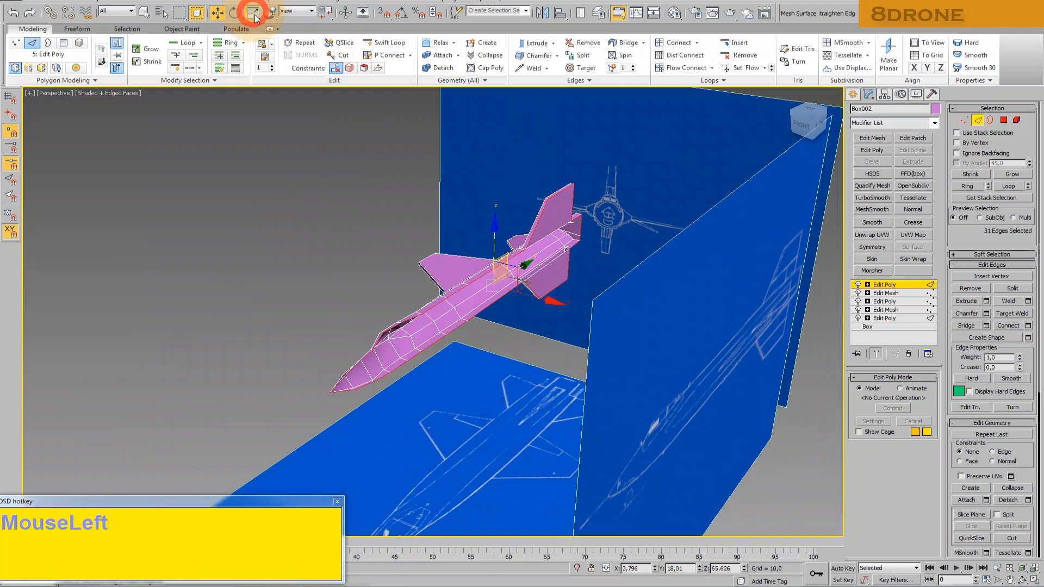
{"action": "left_click_drag", "start_coordinate": [552, 304], "coordinate": [340, 229]}
{"action": "left_click", "coordinate": [977, 143]}
{"action": "left_click", "coordinate": [217, 12]}
Mirror the half aircraft with a Symmetry modifier on the X axis with Flip enabled
{"action": "left_click", "coordinate": [874, 248]}
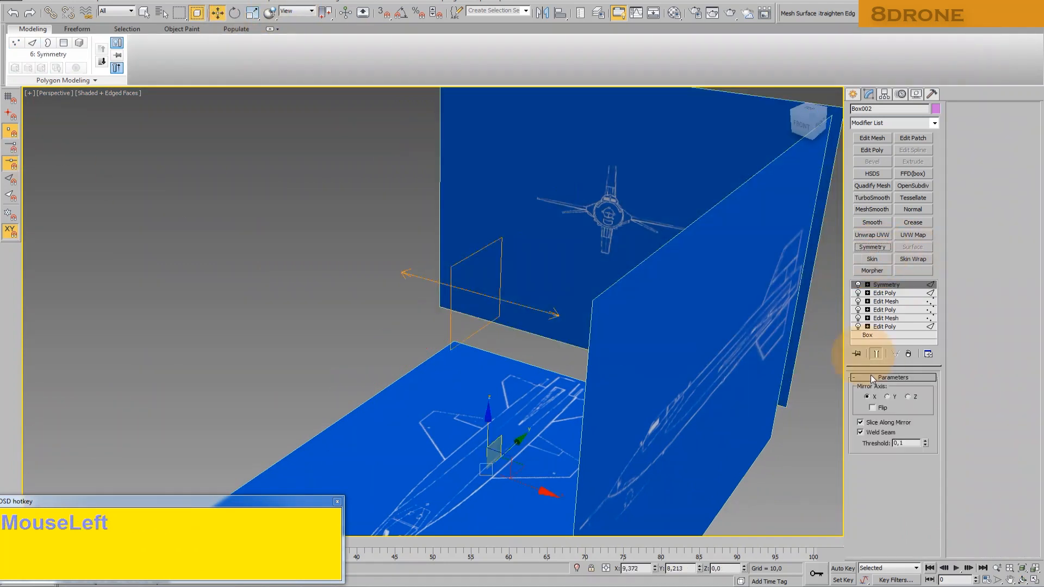
{"action": "left_click", "coordinate": [872, 408]}
{"action": "middle_click_drag", "start_coordinate": [488, 341], "coordinate": [513, 303]}
{"action": "left_click", "coordinate": [1022, 580]}
{"action": "left_click_drag", "start_coordinate": [319, 280], "coordinate": [529, 300]}
{"action": "middle_click_drag", "start_coordinate": [530, 240], "coordinate": [497, 272]}
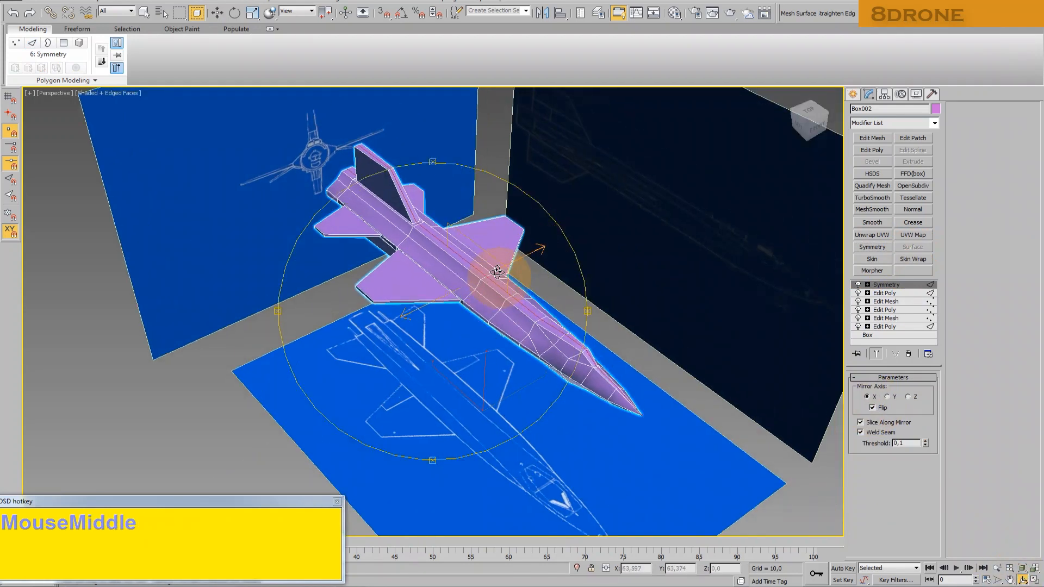
Isolate the mirrored aircraft in the perspective view to hide the blueprint planes
{"action": "left_click", "coordinate": [577, 568]}
{"action": "left_click_drag", "start_coordinate": [490, 297], "coordinate": [471, 311]}
{"action": "scroll", "coordinate": [466, 310], "scroll_direction": "up", "scroll_amount": 3}
{"action": "left_click", "coordinate": [217, 12]}
{"action": "left_click", "coordinate": [631, 234]}
{"action": "left_click", "coordinate": [549, 367]}
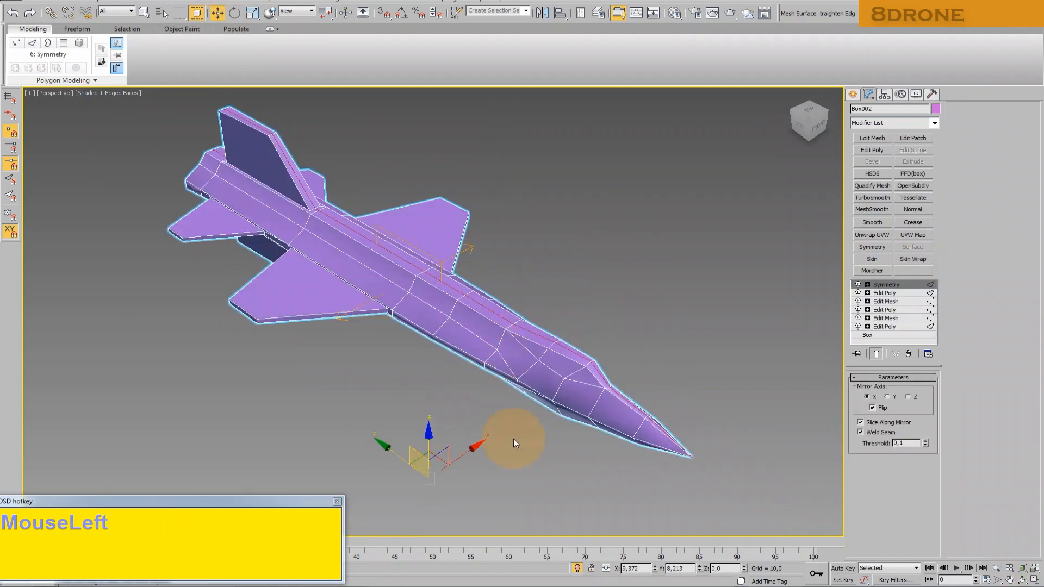
{"action": "scroll", "coordinate": [543, 373], "scroll_direction": "up", "scroll_amount": 3}
{"action": "scroll", "coordinate": [550, 384], "scroll_direction": "down", "scroll_amount": 3}
Add an Edit Poly modifier above Symmetry and enter edge editing with the aircraft's rear end in view
{"action": "left_click", "coordinate": [869, 150]}
{"action": "middle_click_drag", "start_coordinate": [443, 250], "coordinate": [510, 296]}
{"action": "left_click", "coordinate": [1023, 580]}
{"action": "left_click_drag", "start_coordinate": [443, 314], "coordinate": [468, 284]}
{"action": "scroll", "coordinate": [374, 356], "scroll_direction": "up", "scroll_amount": 5}
{"action": "middle_click_drag", "start_coordinate": [374, 356], "coordinate": [398, 348]}
{"action": "left_click", "coordinate": [216, 12]}
{"action": "left_click", "coordinate": [977, 120]}
Regularize the fuselage's 14-edge rear end ring into a circle with fastEdgeLoopRegularizer and scale the ring down
{"action": "left_click", "coordinate": [272, 312]}
{"action": "left_click", "coordinate": [344, 345], "text": "ctrl"}
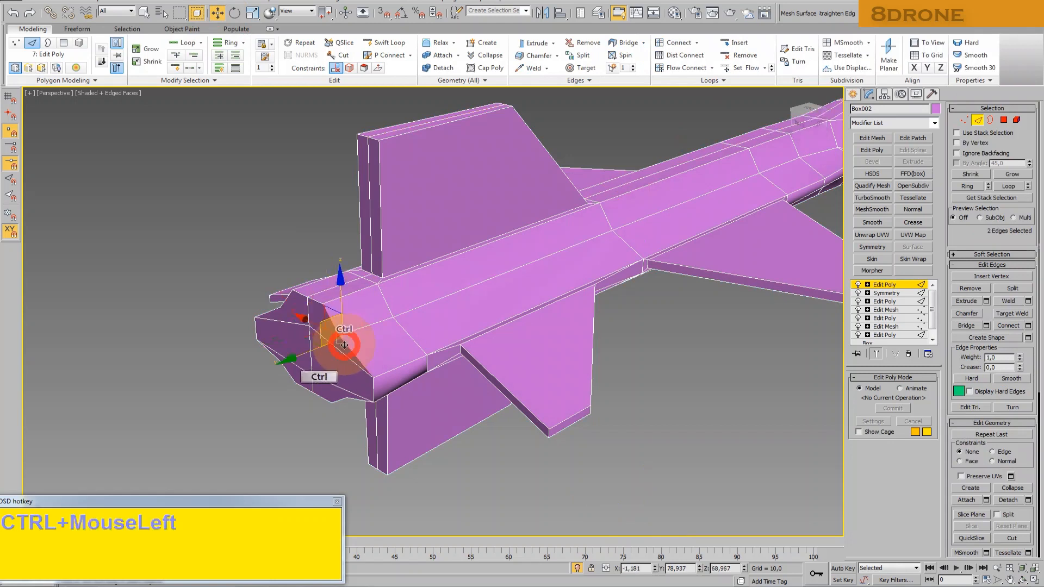
{"action": "left_click", "coordinate": [374, 389], "text": "ctrl"}
{"action": "left_click", "coordinate": [356, 400], "text": "ctrl"}
{"action": "left_click", "coordinate": [336, 400], "text": "ctrl"}
{"action": "left_click", "coordinate": [321, 401], "text": "ctrl"}
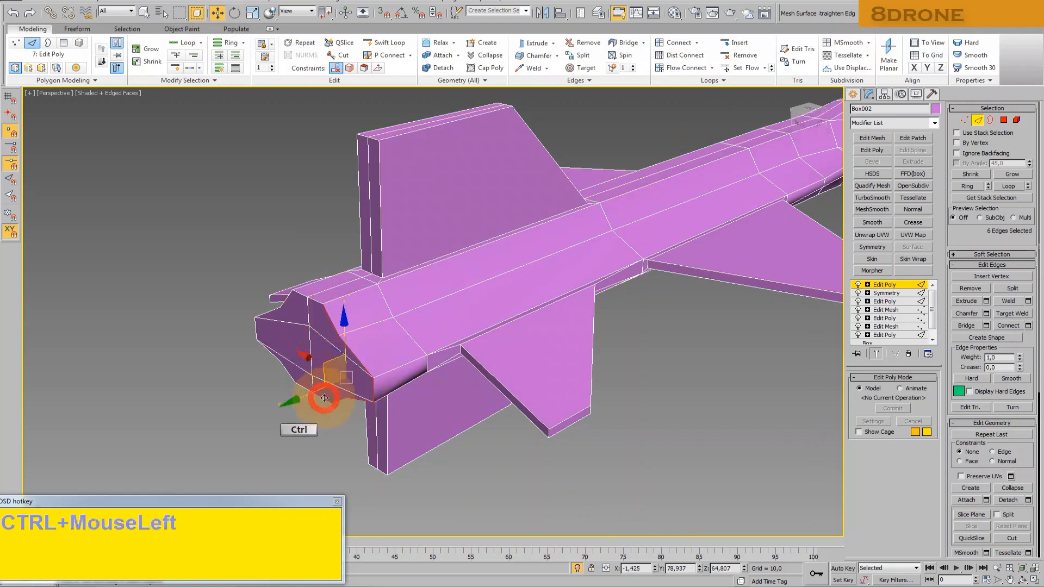
{"action": "left_click", "coordinate": [294, 389], "text": "ctrl"}
{"action": "left_click", "coordinate": [267, 353], "text": "ctrl"}
{"action": "left_click", "coordinate": [253, 329], "text": "ctrl"}
{"action": "left_click", "coordinate": [261, 313], "text": "ctrl"}
{"action": "left_click", "coordinate": [293, 296], "text": "ctrl"}
{"action": "left_click", "coordinate": [299, 292], "text": "ctrl"}
{"action": "left_click", "coordinate": [299, 292], "text": "ctrl"}
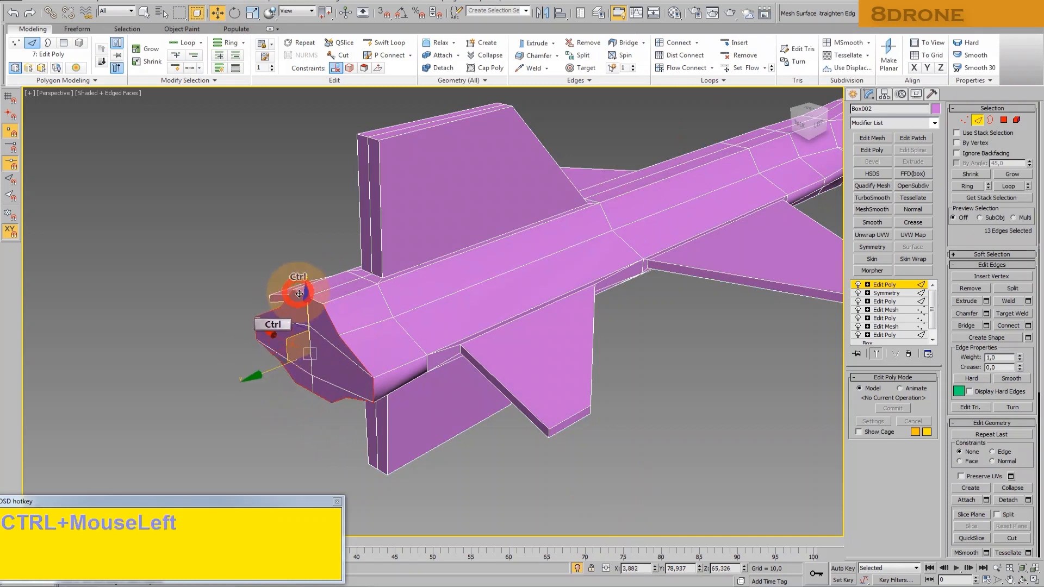
{"action": "left_click", "coordinate": [314, 300], "text": "ctrl"}
{"action": "left_click", "coordinate": [511, 1]}
{"action": "mouse_move", "coordinate": [526, 45]}
{"action": "left_click", "coordinate": [457, 47]}
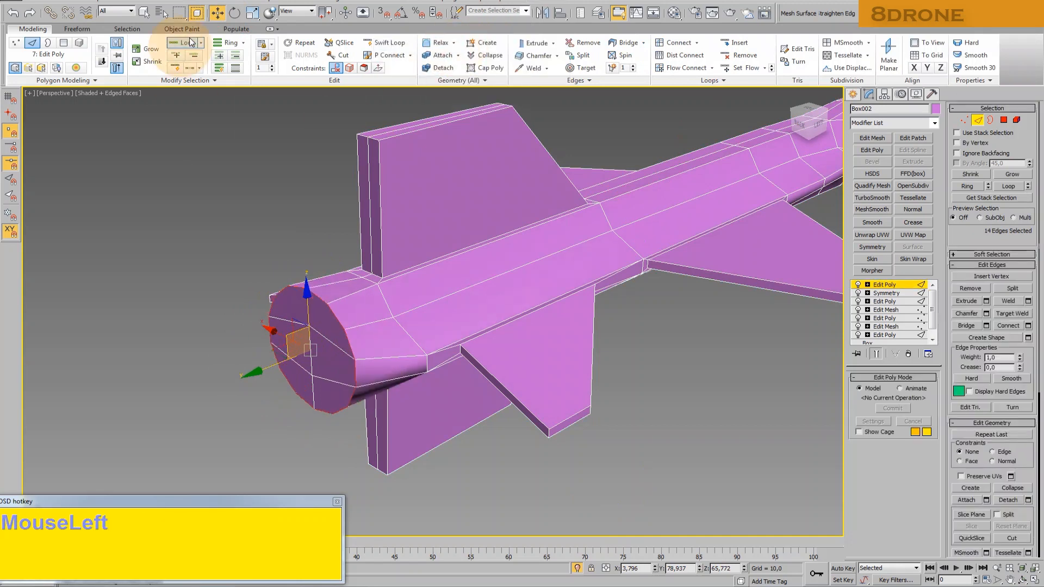
{"action": "left_click", "coordinate": [252, 13]}
{"action": "left_click_drag", "start_coordinate": [302, 348], "coordinate": [287, 435]}
Insert an edge loop around the tapered tail section and regularize it into a circle with fastEdgeLoopRegularizer
{"action": "left_click", "coordinate": [361, 356]}
{"action": "left_click", "coordinate": [217, 12]}
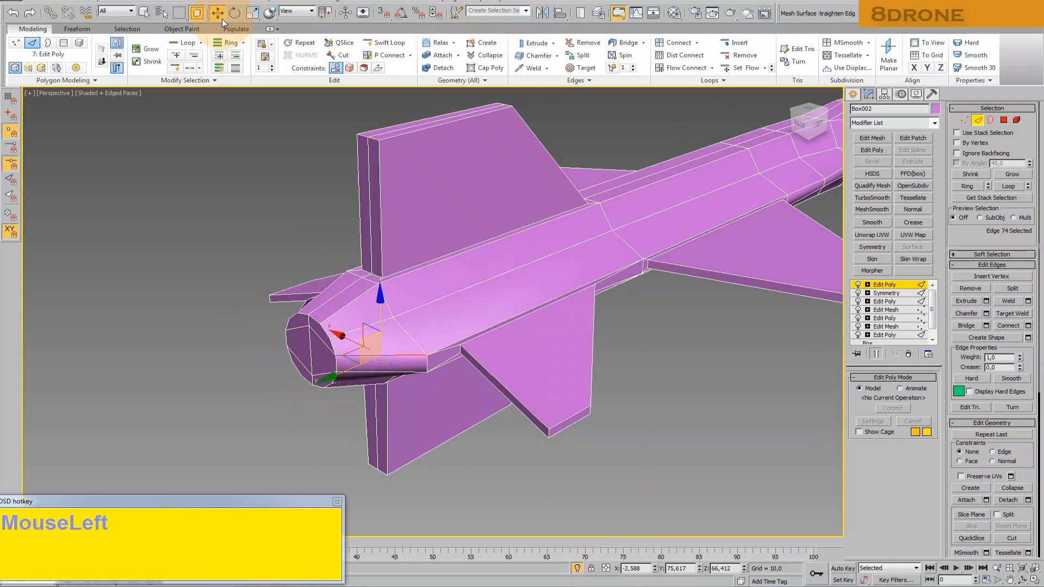
{"action": "left_click", "coordinate": [738, 42]}
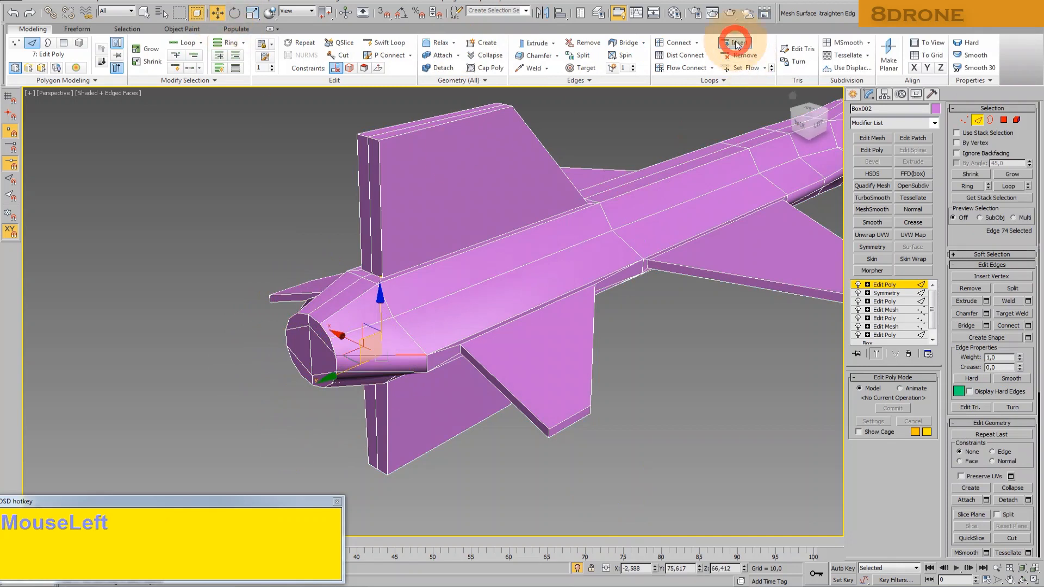
{"action": "left_click", "coordinate": [509, 2]}
{"action": "mouse_move", "coordinate": [522, 45]}
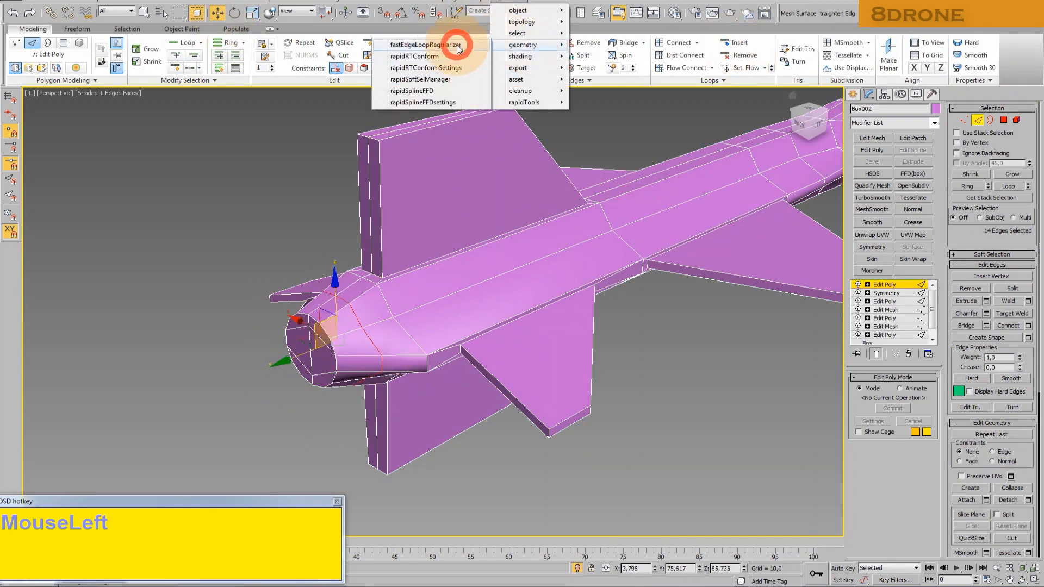
{"action": "left_click", "coordinate": [458, 48]}
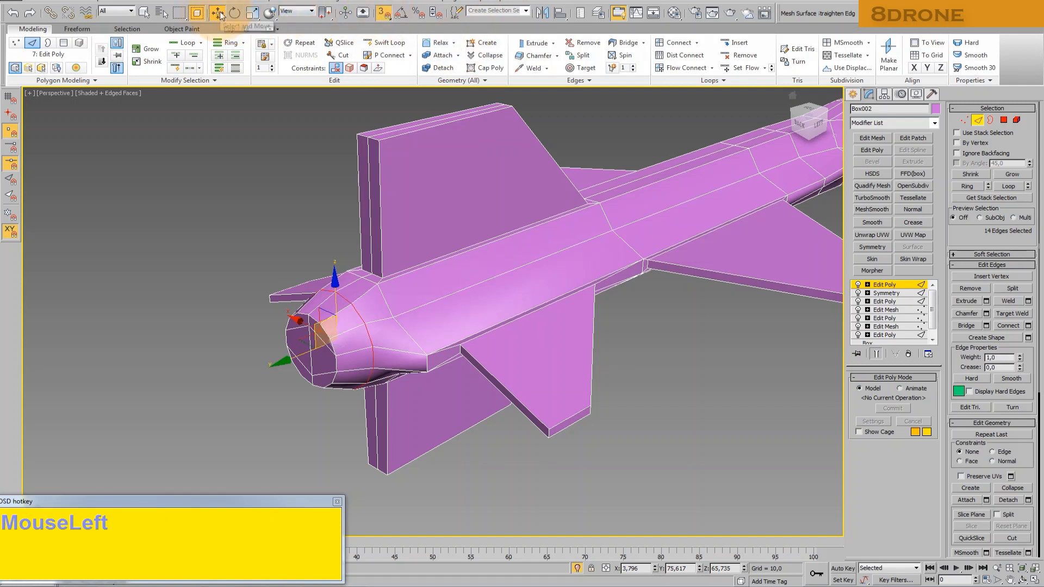
Move the circular tail loop forward along Y and scale it down to form the engine nozzle
{"action": "left_click_drag", "start_coordinate": [289, 350], "coordinate": [426, 354]}
{"action": "left_click", "coordinate": [253, 12]}
{"action": "left_click_drag", "start_coordinate": [364, 326], "coordinate": [310, 320]}
{"action": "left_click", "coordinate": [373, 419]}
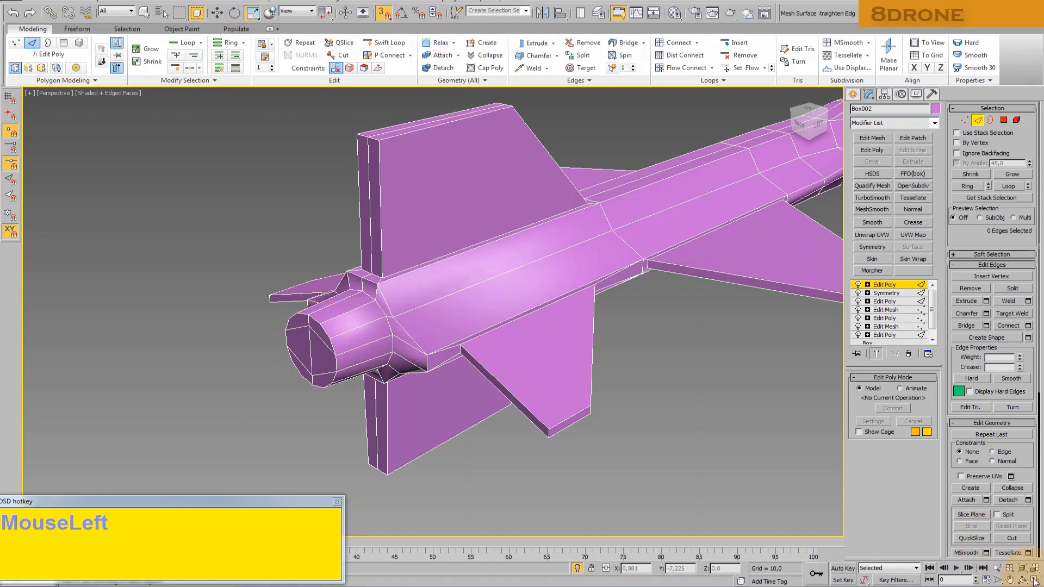
Show all four viewports and select the nozzle's rear end edges in the left view
{"action": "left_click", "coordinate": [1034, 580]}
{"action": "scroll", "coordinate": [67, 357], "scroll_direction": "up", "scroll_amount": 6}
{"action": "left_click_drag", "start_coordinate": [91, 347], "coordinate": [116, 434]}
{"action": "left_click_drag", "start_coordinate": [572, 438], "coordinate": [592, 494]}
{"action": "key", "text": "ctrl+z"}
Change the perspective viewport to the Back view and maximize it around the nozzle
{"action": "left_click", "coordinate": [810, 363]}
{"action": "middle_click_drag", "start_coordinate": [629, 443], "coordinate": [620, 490]}
{"action": "left_click", "coordinate": [467, 319]}
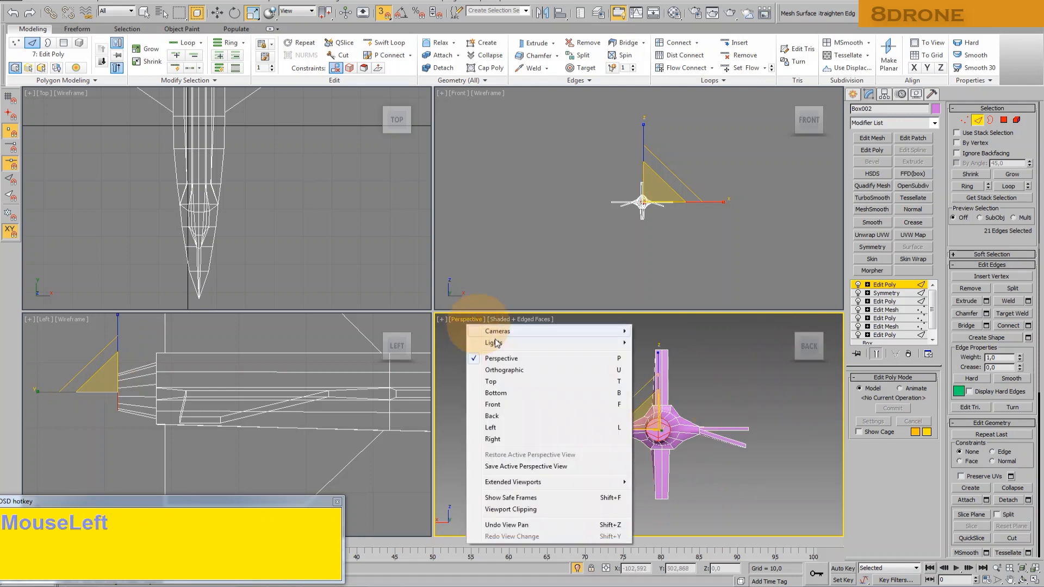
{"action": "left_click", "coordinate": [493, 404]}
{"action": "middle_click_drag", "start_coordinate": [566, 434], "coordinate": [575, 443]}
{"action": "left_click", "coordinate": [461, 319]}
{"action": "left_click", "coordinate": [500, 417]}
{"action": "scroll", "coordinate": [630, 378], "scroll_direction": "up", "scroll_amount": 3}
{"action": "mouse_move", "coordinate": [647, 375]}
{"action": "middle_mouse_down"}
{"action": "mouse_move", "coordinate": [648, 366]}
{"action": "mouse_move", "coordinate": [637, 381]}
{"action": "middle_mouse_up"}
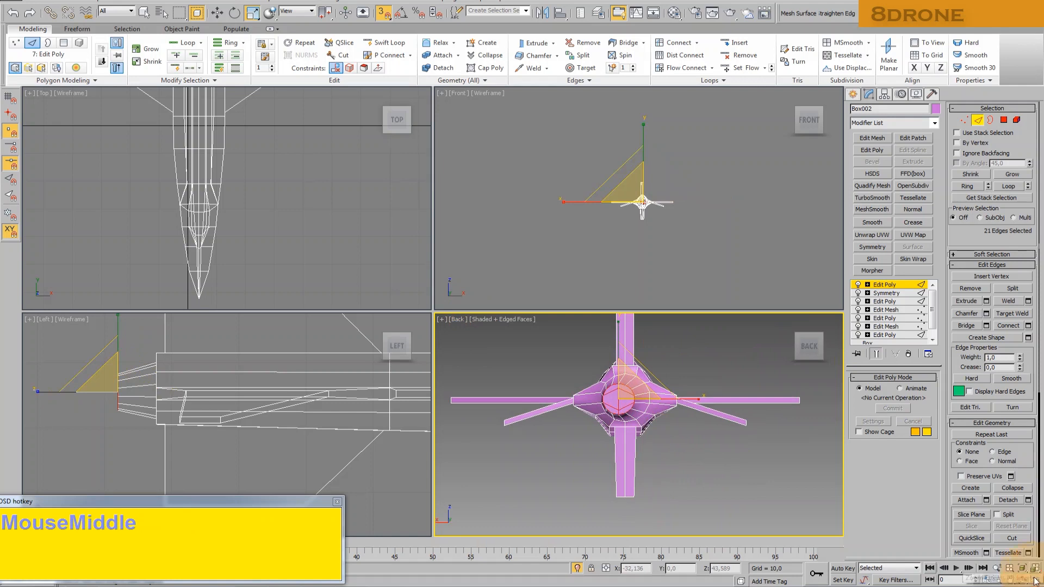
{"action": "left_click", "coordinate": [1035, 581]}
{"action": "middle_click_drag", "start_coordinate": [429, 305], "coordinate": [418, 296]}
{"action": "scroll", "coordinate": [413, 296], "scroll_direction": "up", "scroll_amount": 3}
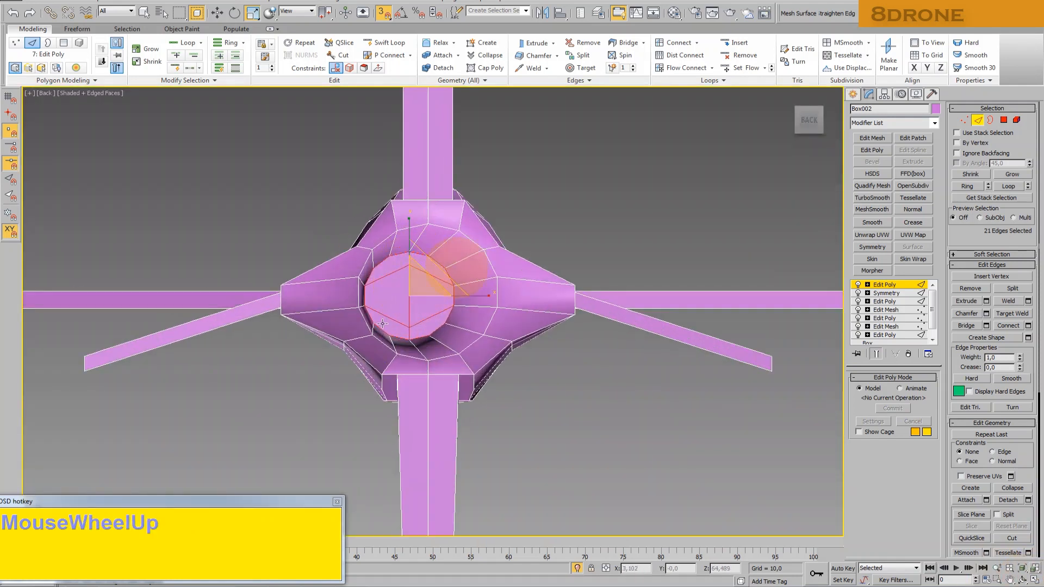
Move the nozzle's rear end edges onto the fuselage's vertical centre line and raise them slightly
{"action": "left_click", "coordinate": [215, 17]}
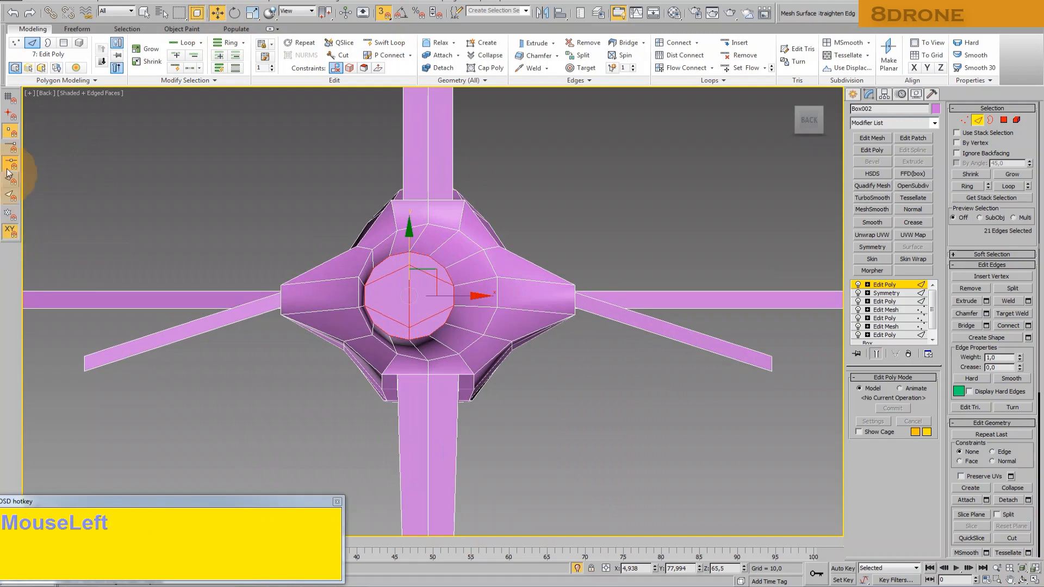
{"action": "left_click_drag", "start_coordinate": [464, 295], "coordinate": [429, 225]}
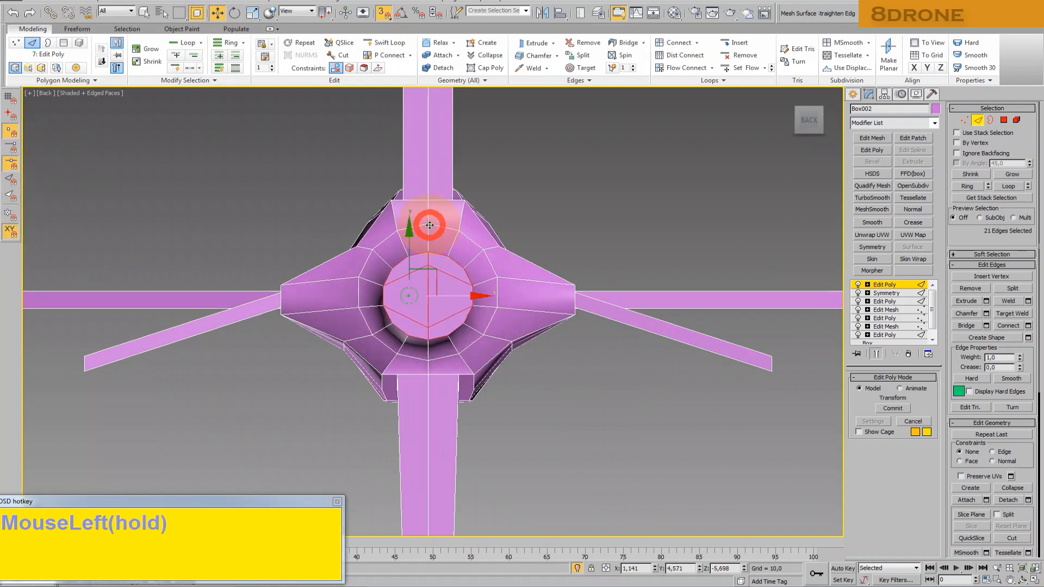
{"action": "left_click_drag", "start_coordinate": [494, 285], "coordinate": [498, 291]}
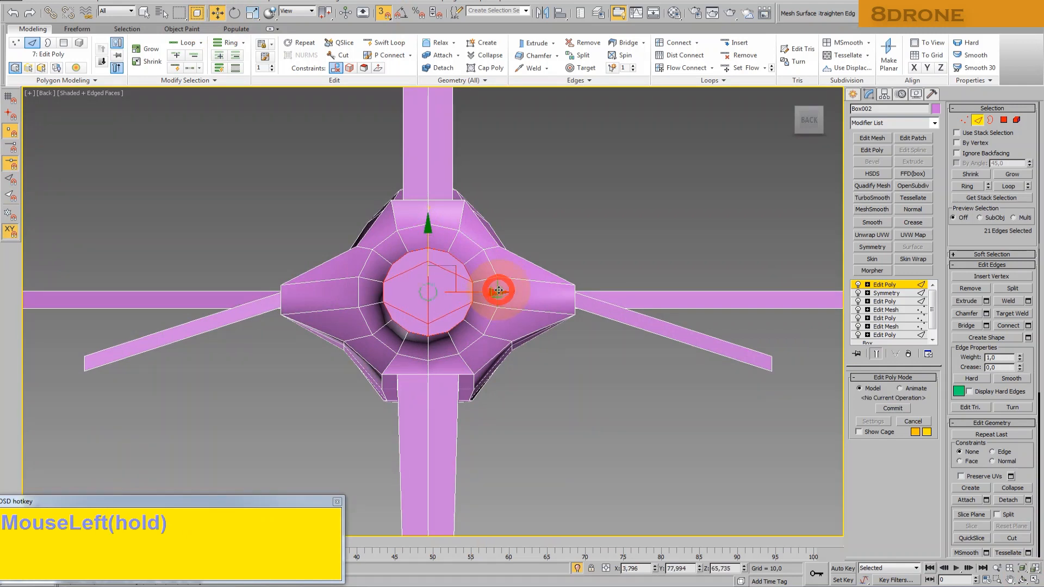
{"action": "left_click_drag", "start_coordinate": [499, 291], "coordinate": [499, 292]}
{"action": "left_click", "coordinate": [548, 398]}
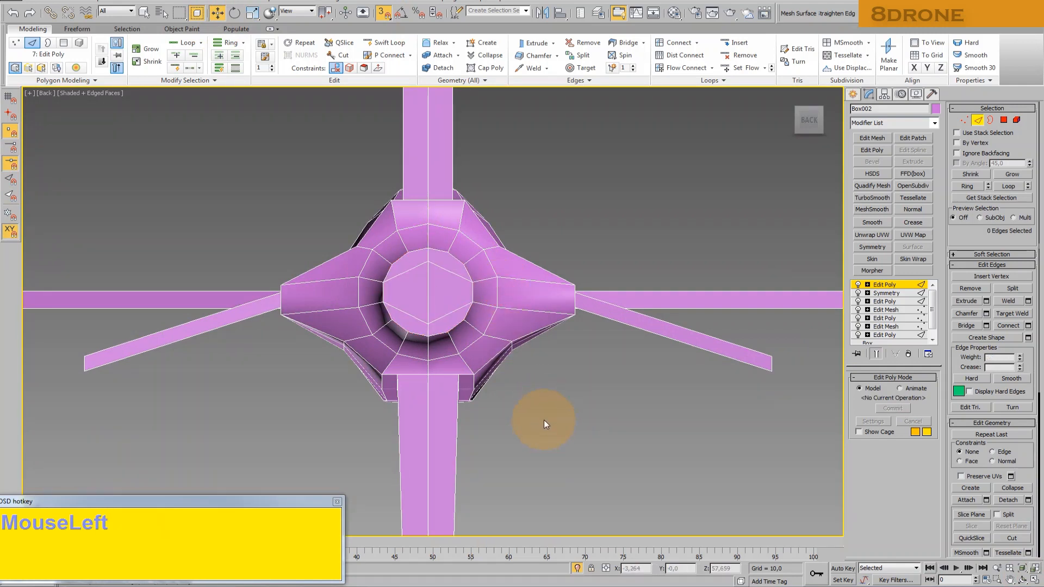
Move the two inner centre-line vertices of the nozzle's end cap closer to the cap's centre
{"action": "key", "text": "1"}
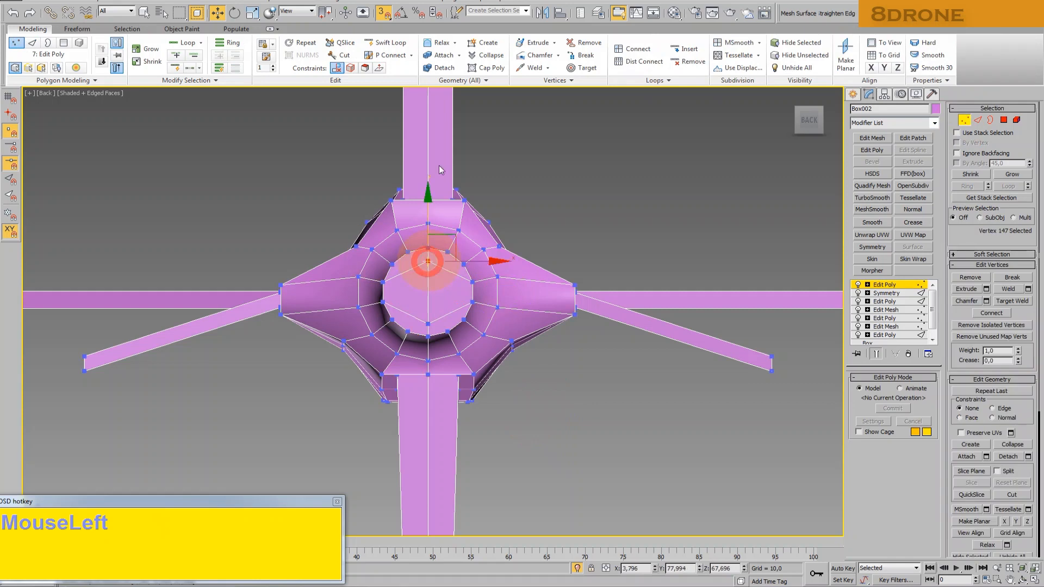
{"action": "left_click_drag", "start_coordinate": [429, 222], "coordinate": [459, 307]}
{"action": "left_click", "coordinate": [579, 422]}
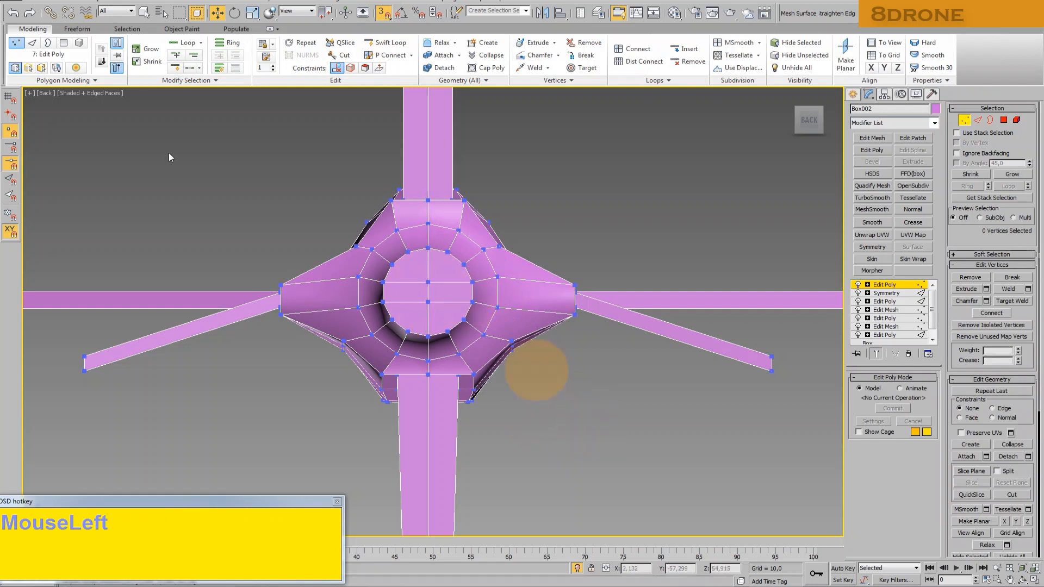
Return to the perspective view and add an Edit Mesh modifier at vertex level to the aircraft
{"action": "left_click", "coordinate": [782, 102]}
{"action": "middle_click_drag", "start_coordinate": [561, 262], "coordinate": [481, 401]}
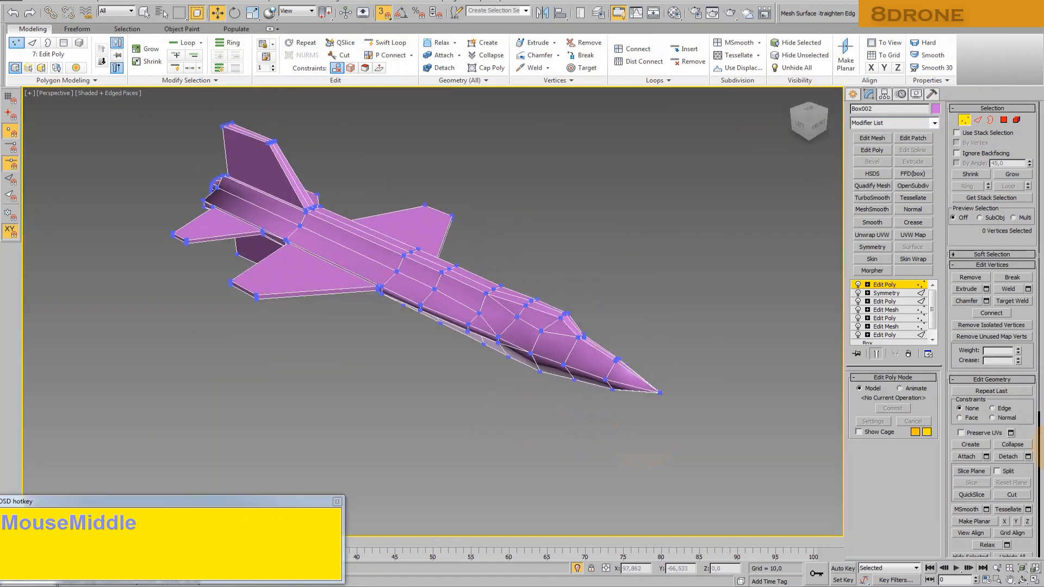
{"action": "left_click", "coordinate": [144, 11]}
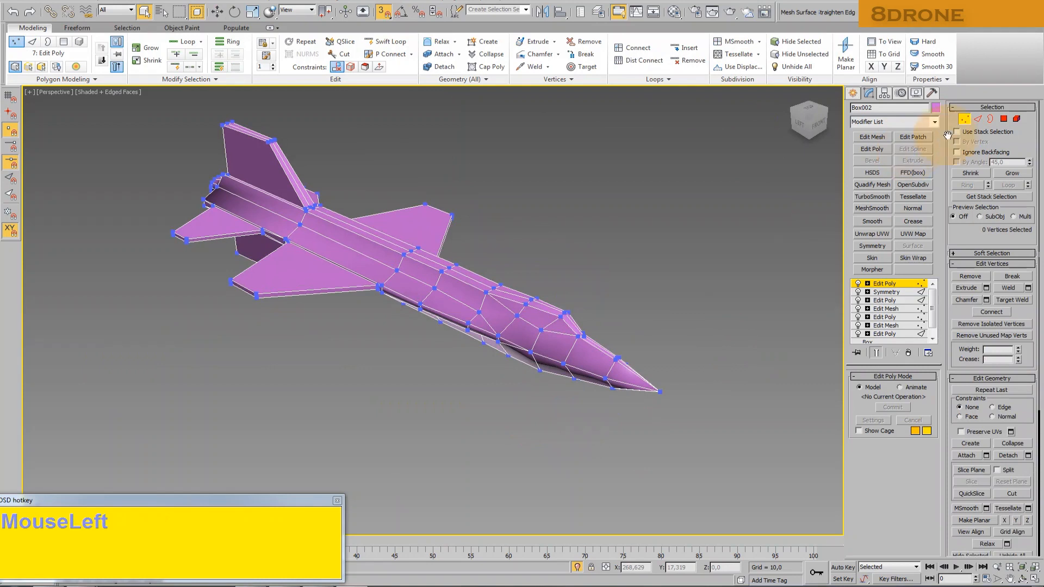
{"action": "left_click", "coordinate": [871, 137]}
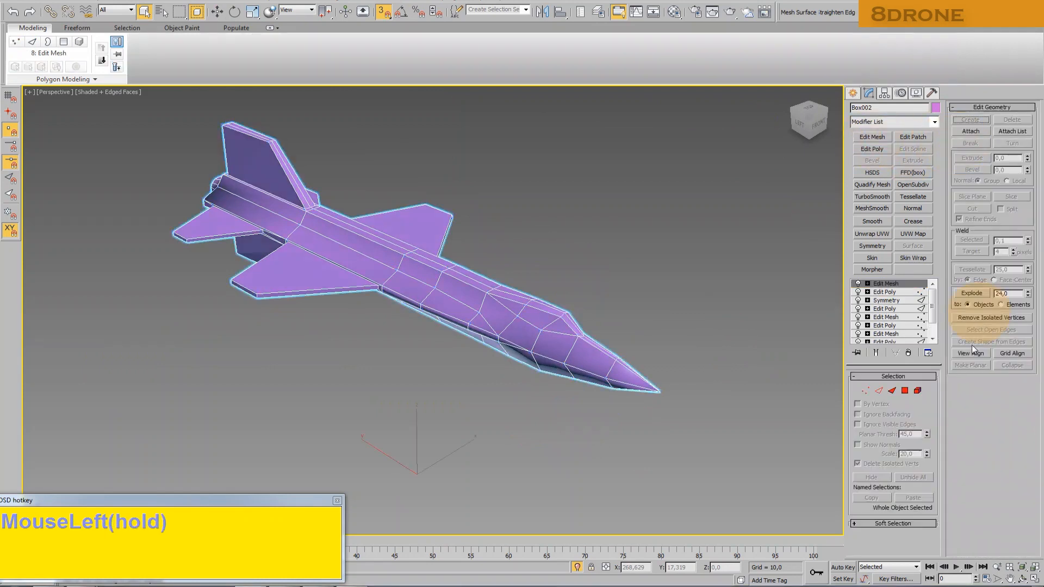
{"action": "left_click", "coordinate": [865, 390]}
Collapse the adjacent vertices on top of the front nose ring into one
{"action": "middle_click_drag", "start_coordinate": [661, 392], "coordinate": [618, 354]}
{"action": "scroll", "coordinate": [618, 354], "scroll_direction": "up", "scroll_amount": 5}
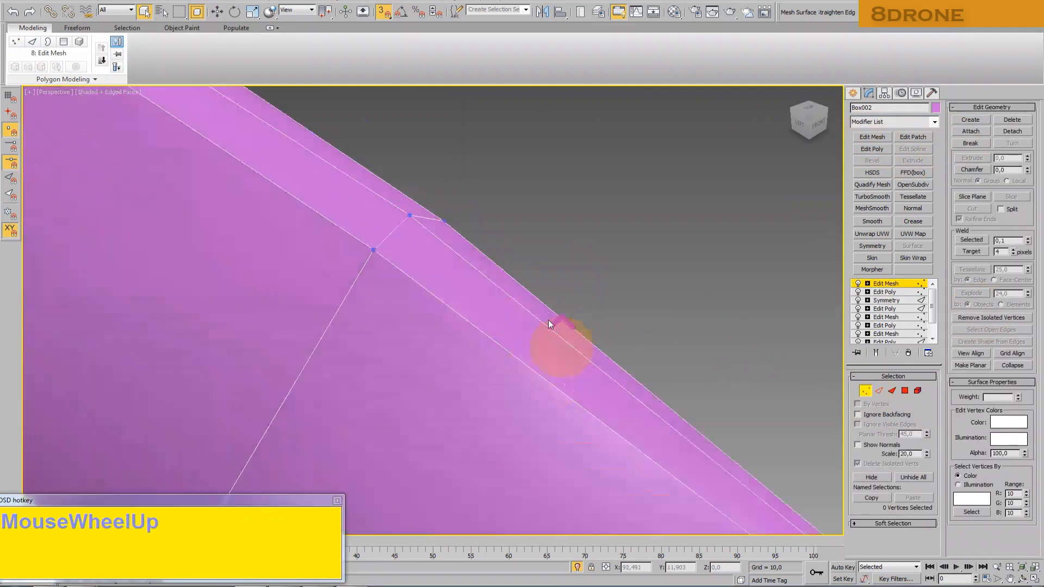
{"action": "scroll", "coordinate": [577, 270], "scroll_direction": "down", "scroll_amount": 2}
{"action": "left_click", "coordinate": [1023, 369]}
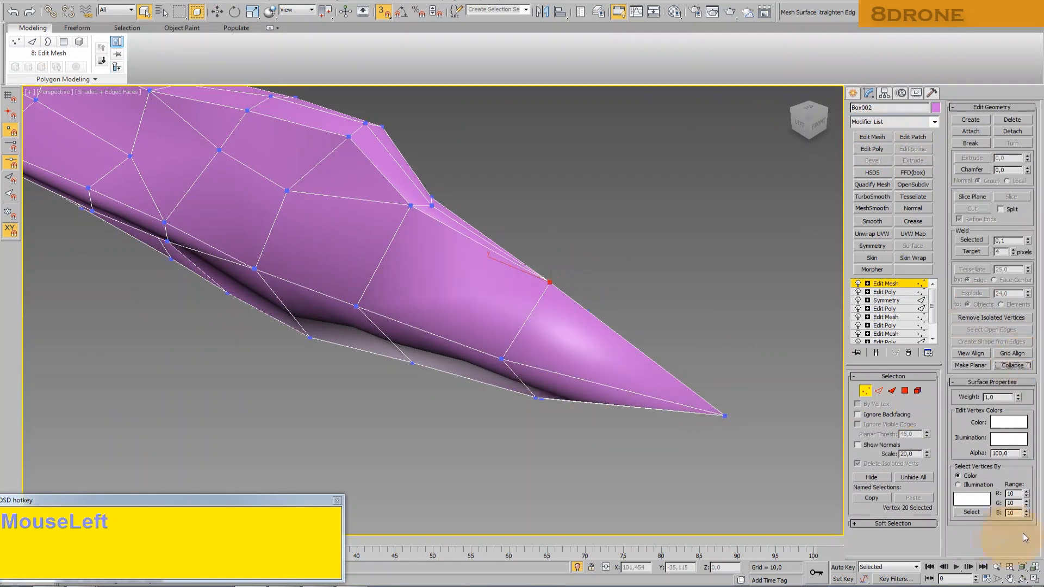
Try to collapse the vertices on the underside of the front nose ring, then undo the collapse
{"action": "left_click", "coordinate": [1018, 577]}
{"action": "left_click_drag", "start_coordinate": [473, 342], "coordinate": [521, 304]}
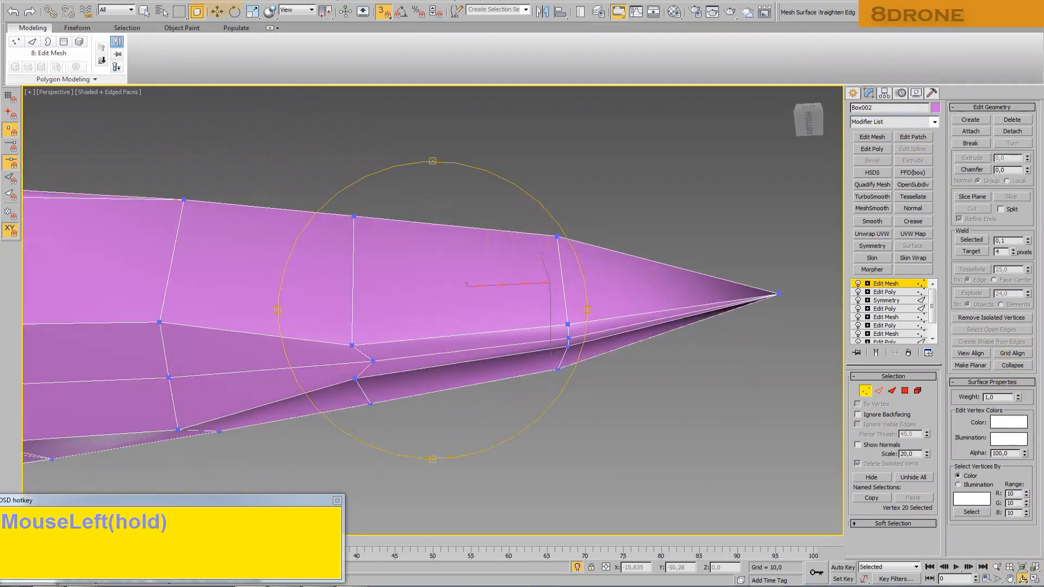
{"action": "left_click", "coordinate": [569, 326], "text": "ctrl"}
{"action": "left_click", "coordinate": [569, 339], "text": "ctrl"}
{"action": "left_click", "coordinate": [569, 347], "text": "ctrl"}
{"action": "left_click", "coordinate": [1013, 370]}
{"action": "left_click", "coordinate": [1022, 579]}
{"action": "left_click_drag", "start_coordinate": [497, 291], "coordinate": [477, 295]}
{"action": "key", "text": "ctrl+z"}
Reselect only the three adjacent underside vertices of the front nose ring and collapse them into one
{"action": "left_click", "coordinate": [217, 11]}
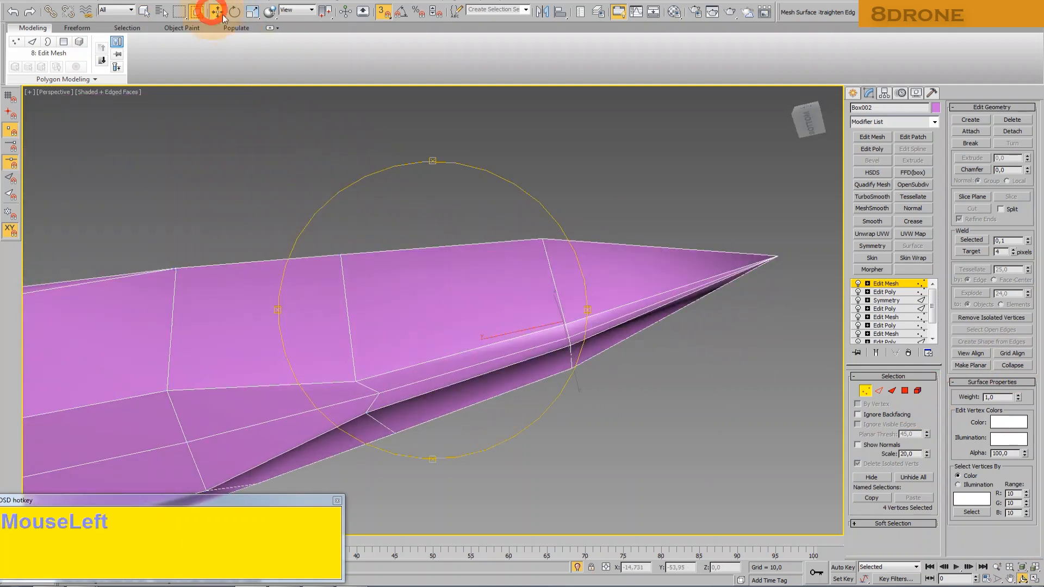
{"action": "left_click", "coordinate": [570, 347], "text": "ctrl"}
{"action": "left_click", "coordinate": [1011, 367]}
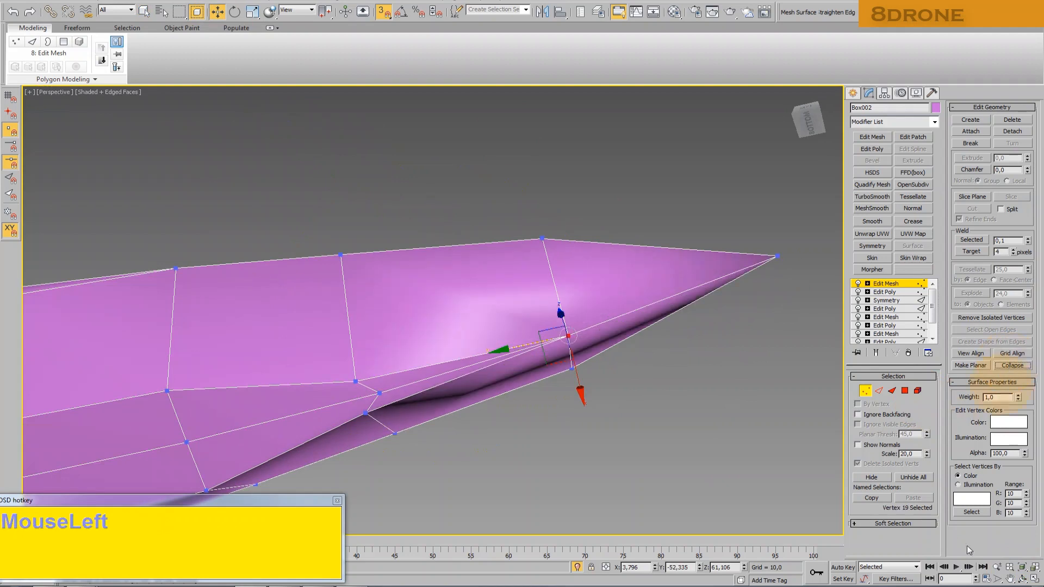
Inspect the vertices along the underside of the nose and forward fuselage
{"action": "left_click_drag", "start_coordinate": [492, 348], "coordinate": [513, 340]}
{"action": "left_click", "coordinate": [217, 12]}
{"action": "left_click", "coordinate": [566, 472]}
{"action": "left_click_drag", "start_coordinate": [334, 354], "coordinate": [353, 339]}
{"action": "left_click", "coordinate": [466, 393]}
{"action": "middle_click_drag", "start_coordinate": [457, 382], "coordinate": [606, 387]}
{"action": "left_click", "coordinate": [433, 326]}
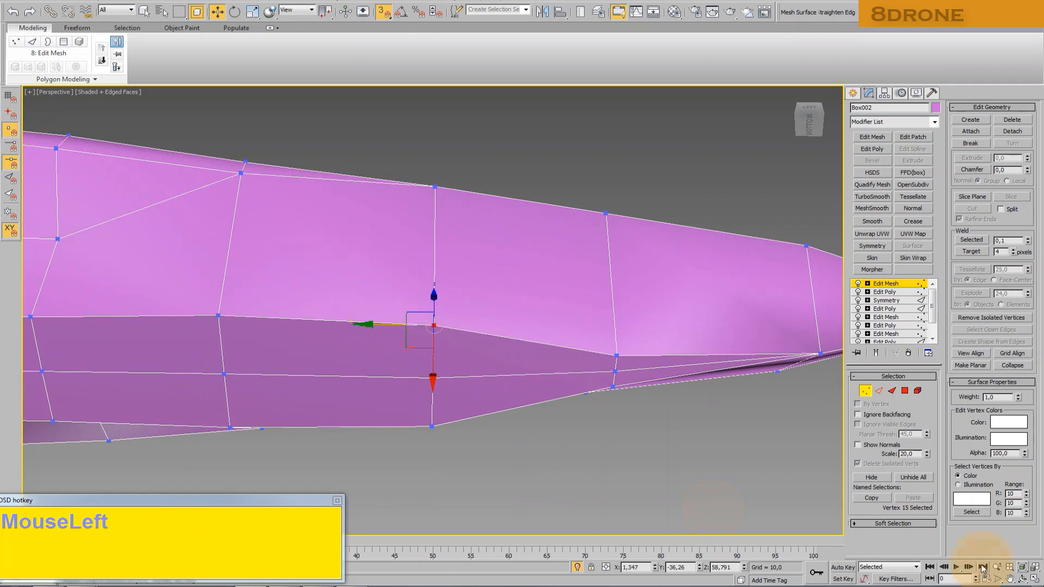
{"action": "left_click", "coordinate": [1024, 579]}
{"action": "mouse_move", "coordinate": [413, 332]}
{"action": "left_mouse_down"}
{"action": "mouse_move", "coordinate": [401, 347]}
{"action": "mouse_move", "coordinate": [413, 349]}
{"action": "mouse_move", "coordinate": [396, 337]}
{"action": "left_mouse_up"}
{"action": "scroll", "coordinate": [404, 345], "scroll_direction": "down", "scroll_amount": 5}
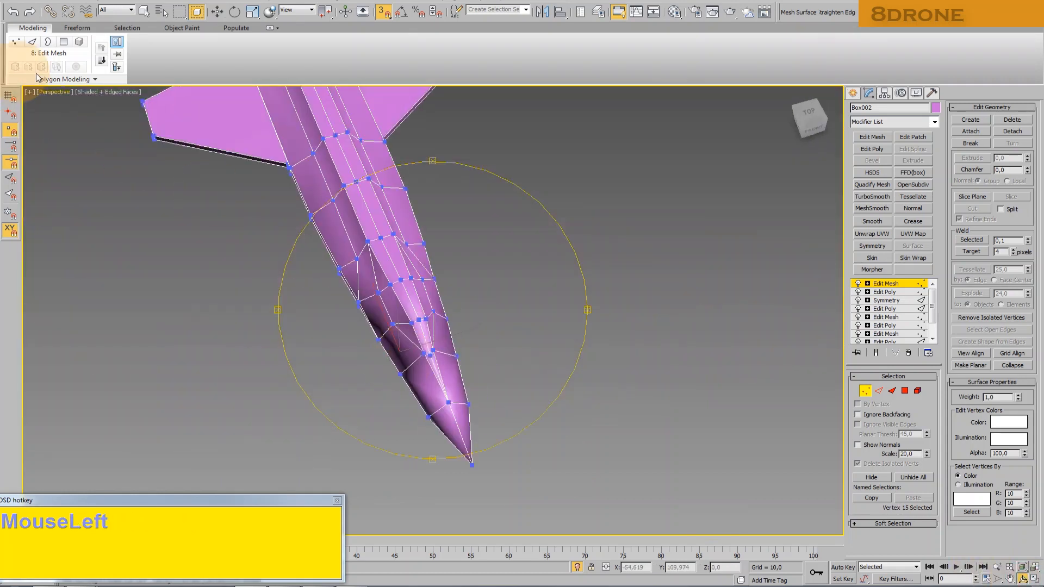
Show the aircraft from above in wireframe and delete the mirrored half's vertices
{"action": "left_click", "coordinate": [58, 94]}
{"action": "left_click", "coordinate": [83, 154]}
{"action": "left_click", "coordinate": [217, 11]}
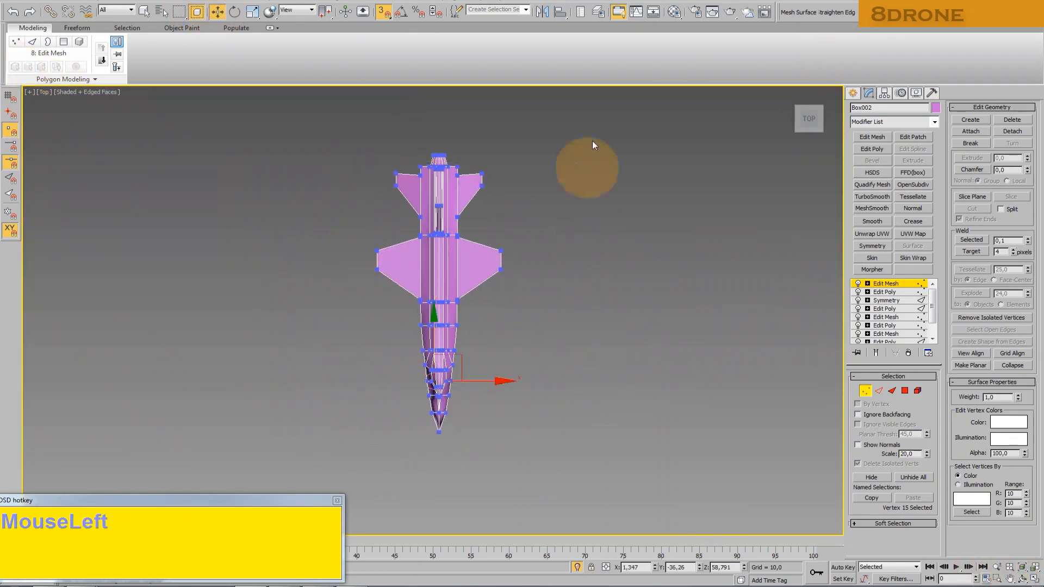
{"action": "key", "text": "F3"}
{"action": "left_click_drag", "start_coordinate": [587, 123], "coordinate": [446, 454]}
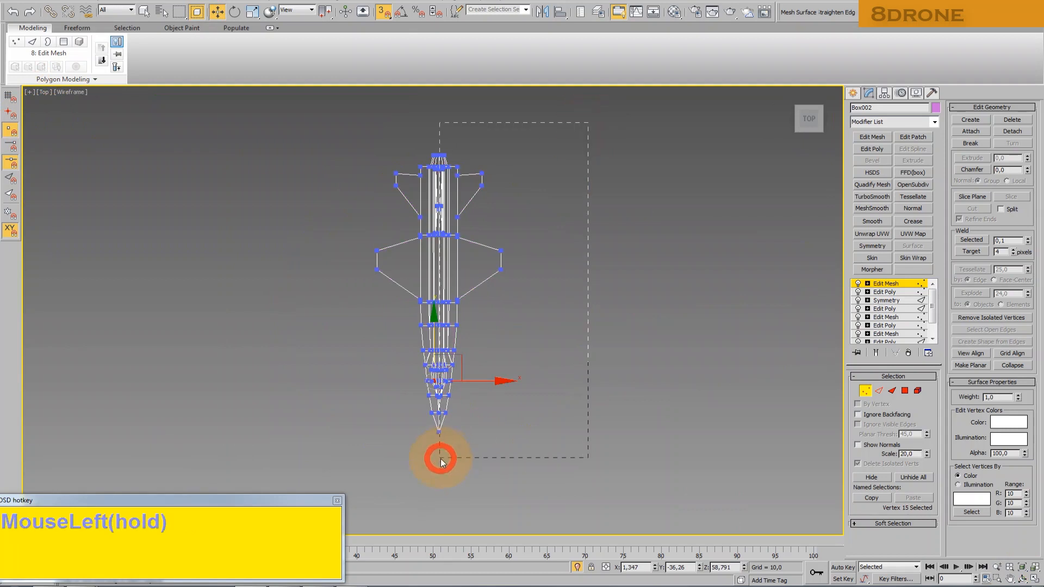
{"action": "scroll", "coordinate": [442, 405], "scroll_direction": "up", "scroll_amount": 5}
{"action": "middle_click_drag", "start_coordinate": [442, 182], "coordinate": [450, 403]}
{"action": "scroll", "coordinate": [466, 205], "scroll_direction": "down", "scroll_amount": 2}
{"action": "middle_click_drag", "start_coordinate": [476, 219], "coordinate": [485, 320]}
{"action": "key", "text": "Delete"}
Delete the leftover vertices of the mirrored half just beside the centre line of the nose
{"action": "middle_click_drag", "start_coordinate": [583, 361], "coordinate": [577, 269]}
{"action": "scroll", "coordinate": [459, 249], "scroll_direction": "up", "scroll_amount": 3}
{"action": "left_click_drag", "start_coordinate": [460, 222], "coordinate": [446, 245]}
{"action": "key", "text": "Delete"}
{"action": "scroll", "coordinate": [526, 337], "scroll_direction": "down", "scroll_amount": 3}
{"action": "middle_click_drag", "start_coordinate": [533, 364], "coordinate": [513, 252]}
{"action": "middle_click_drag", "start_coordinate": [515, 380], "coordinate": [515, 270]}
{"action": "scroll", "coordinate": [437, 356], "scroll_direction": "up", "scroll_amount": 3}
{"action": "left_click_drag", "start_coordinate": [464, 341], "coordinate": [447, 378]}
{"action": "middle_click_drag", "start_coordinate": [447, 379], "coordinate": [511, 319]}
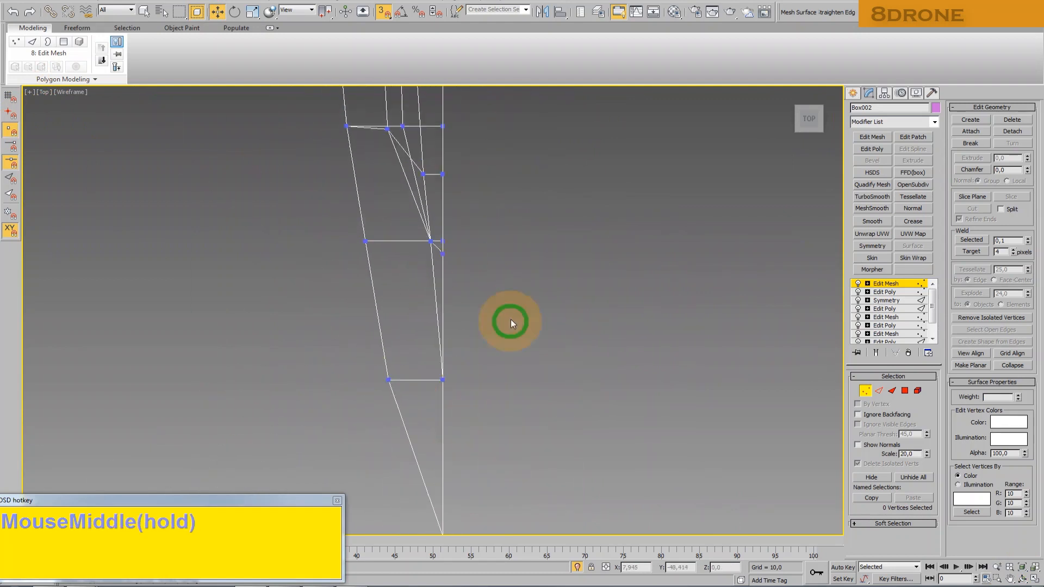
Return to the shaded view and examine the remaining half of the fuselage from below
{"action": "scroll", "coordinate": [521, 373], "scroll_direction": "down", "scroll_amount": 2}
{"action": "left_click_drag", "start_coordinate": [481, 289], "coordinate": [465, 275]}
{"action": "left_click", "coordinate": [1034, 579]}
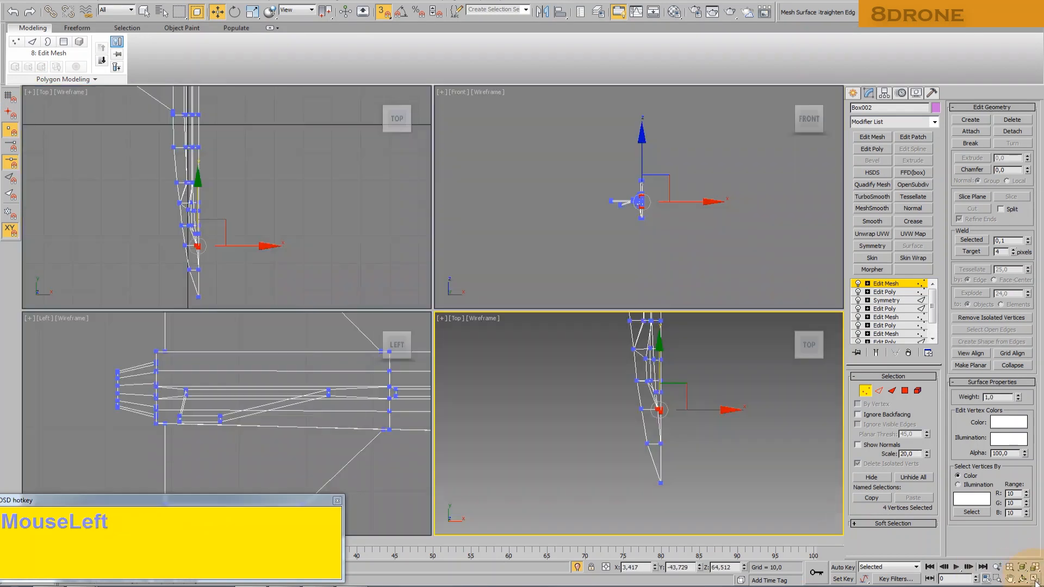
{"action": "left_click", "coordinate": [747, 491]}
{"action": "key", "text": "F3"}
{"action": "left_click", "coordinate": [1035, 579]}
{"action": "left_click", "coordinate": [1023, 579]}
{"action": "left_click_drag", "start_coordinate": [499, 282], "coordinate": [524, 239]}
{"action": "middle_click_drag", "start_coordinate": [524, 239], "coordinate": [482, 368]}
{"action": "scroll", "coordinate": [482, 368], "scroll_direction": "down", "scroll_amount": 3}
{"action": "left_click_drag", "start_coordinate": [441, 331], "coordinate": [477, 282]}
{"action": "scroll", "coordinate": [501, 268], "scroll_direction": "up", "scroll_amount": 3}
{"action": "middle_click_drag", "start_coordinate": [501, 268], "coordinate": [454, 278]}
{"action": "scroll", "coordinate": [454, 278], "scroll_direction": "up", "scroll_amount": 2}
{"action": "left_click_drag", "start_coordinate": [452, 309], "coordinate": [471, 244]}
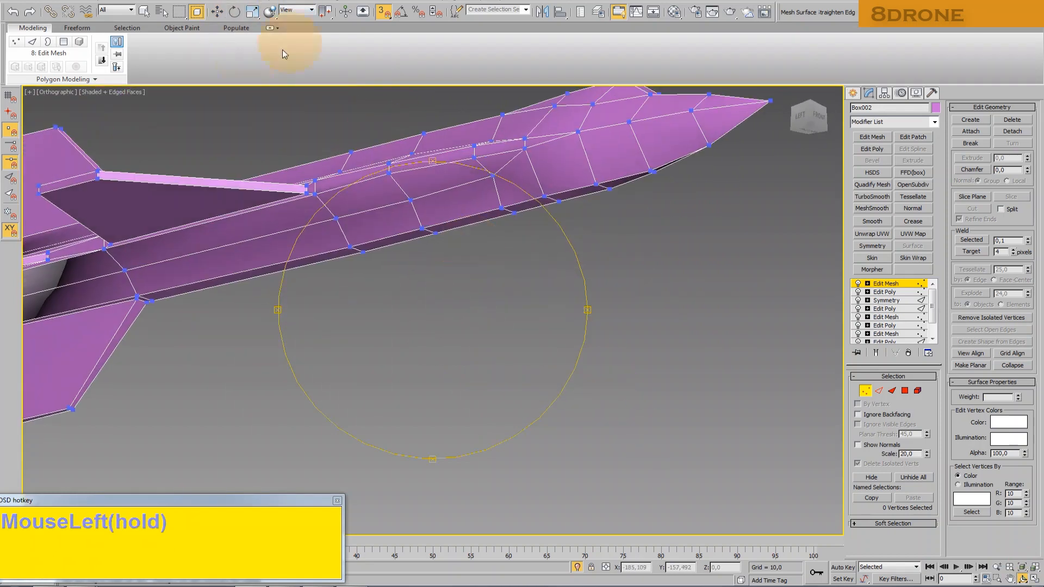
Snap the lower fuselage vertex beneath the canopy's rear to the X position of the vertex above it
{"action": "left_click", "coordinate": [216, 12]}
{"action": "left_click", "coordinate": [551, 203]}
{"action": "left_click", "coordinate": [543, 196]}
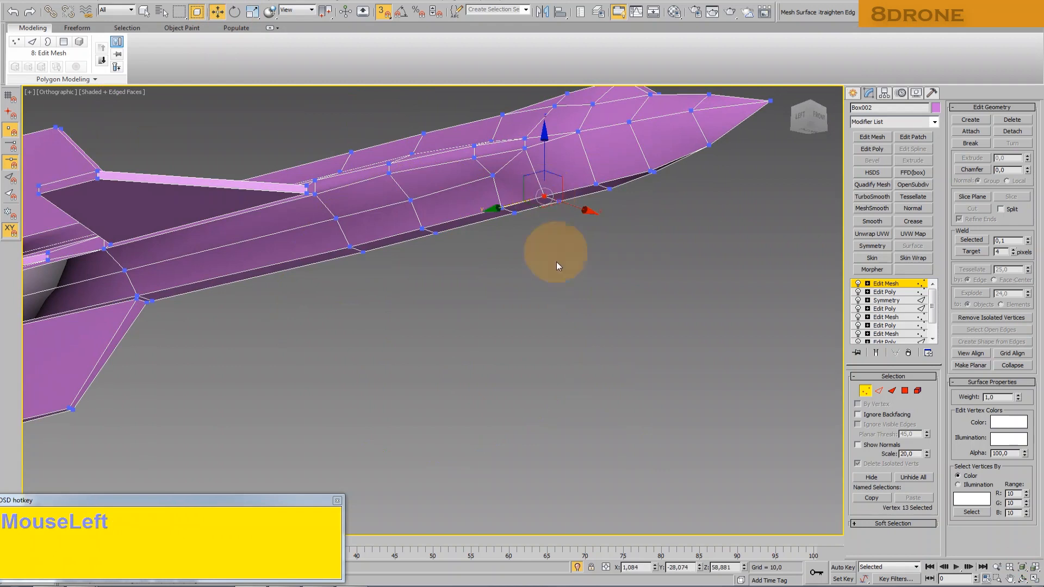
{"action": "left_click", "coordinate": [501, 208]}
{"action": "left_click", "coordinate": [1022, 580]}
{"action": "left_click_drag", "start_coordinate": [425, 211], "coordinate": [430, 279]}
{"action": "left_click", "coordinate": [218, 12]}
{"action": "middle_click_drag", "start_coordinate": [466, 263], "coordinate": [479, 364]}
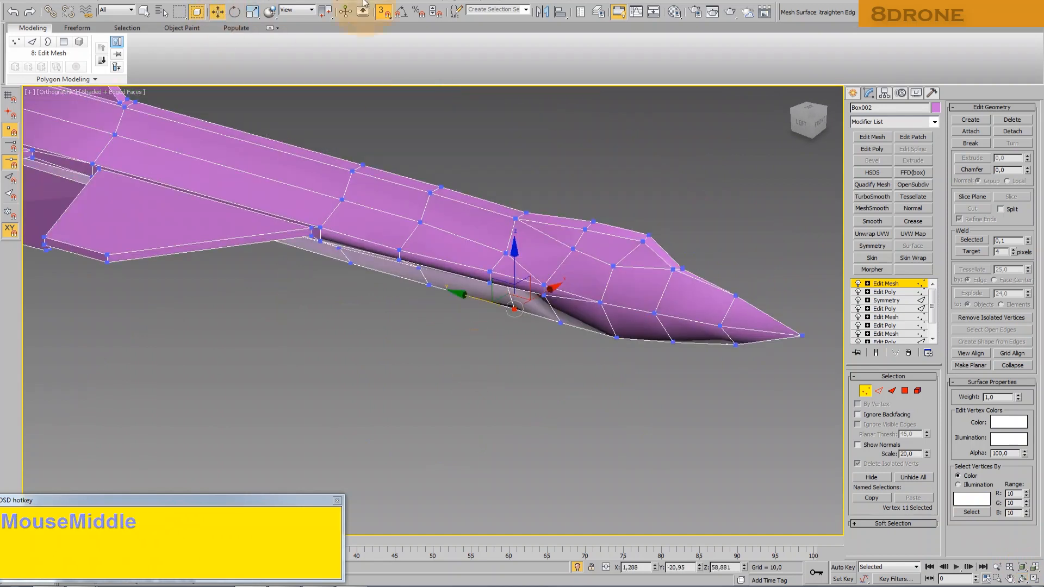
{"action": "left_click", "coordinate": [10, 230]}
{"action": "left_click", "coordinate": [541, 288]}
{"action": "left_click_drag", "start_coordinate": [540, 291], "coordinate": [512, 220]}
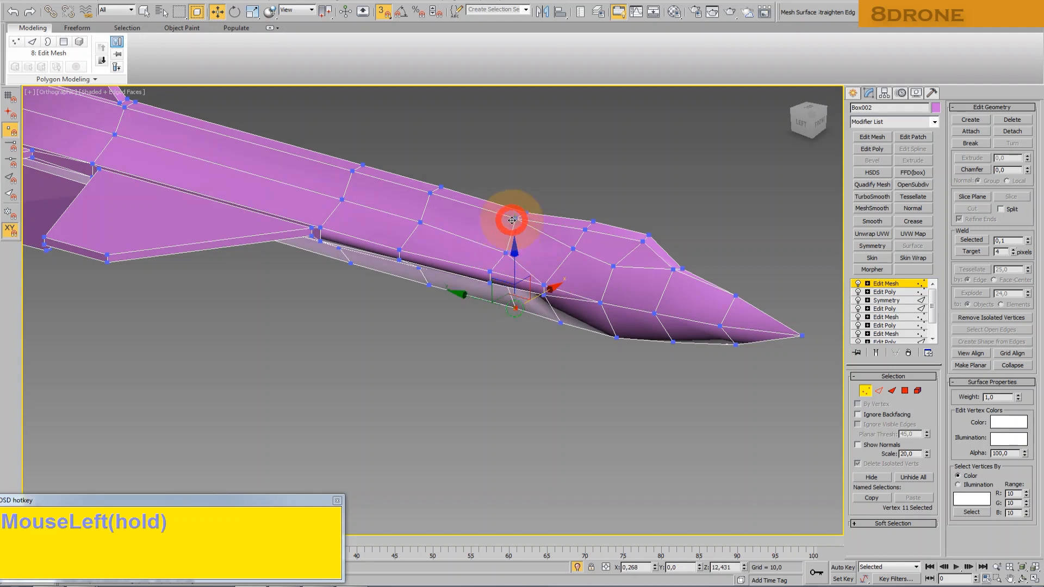
Align the next two lower fuselage vertices towards the tail in X with the vertices directly above them
{"action": "left_click", "coordinate": [429, 285]}
{"action": "left_click_drag", "start_coordinate": [454, 271], "coordinate": [432, 193]}
{"action": "left_click", "coordinate": [350, 265]}
{"action": "left_click_drag", "start_coordinate": [377, 250], "coordinate": [352, 172]}
Align the lower fuselage vertex at the front of the ventral fin to X 1.556 with the vertex above it
{"action": "middle_click_drag", "start_coordinate": [325, 264], "coordinate": [418, 282]}
{"action": "left_click", "coordinate": [1022, 580]}
{"action": "left_click_drag", "start_coordinate": [402, 280], "coordinate": [357, 284]}
{"action": "middle_click_drag", "start_coordinate": [167, 283], "coordinate": [326, 288]}
{"action": "left_click_drag", "start_coordinate": [328, 289], "coordinate": [305, 260]}
{"action": "scroll", "coordinate": [333, 347], "scroll_direction": "up", "scroll_amount": 4}
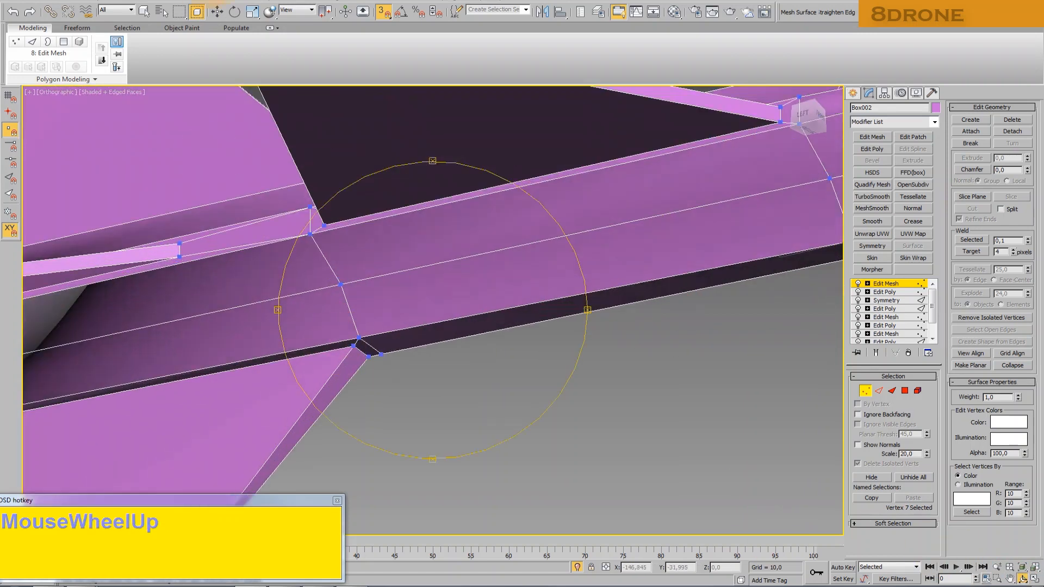
{"action": "left_click", "coordinate": [219, 12]}
{"action": "left_click", "coordinate": [358, 336]}
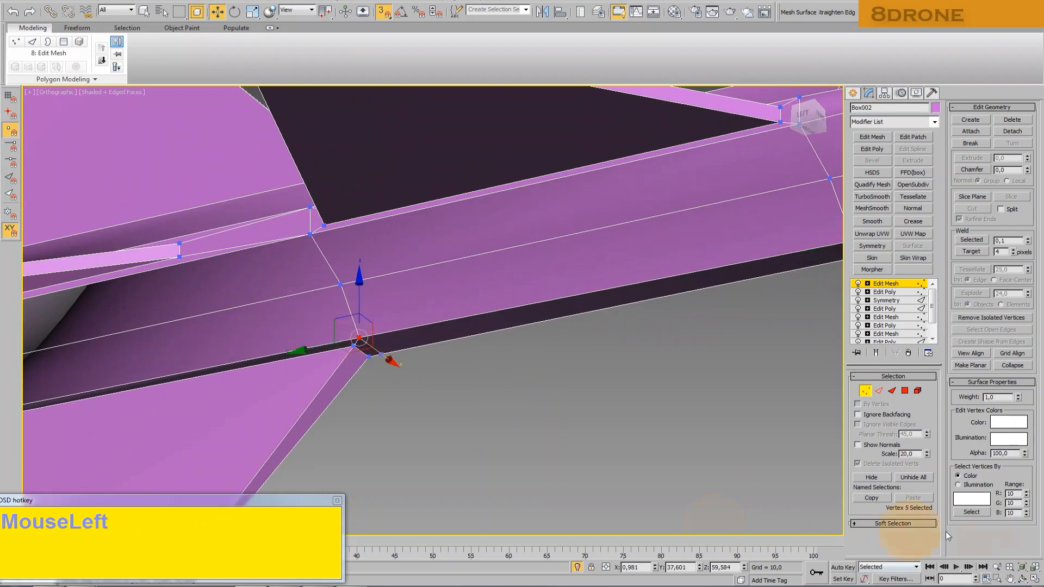
{"action": "left_click", "coordinate": [1023, 579]}
{"action": "left_click_drag", "start_coordinate": [405, 272], "coordinate": [410, 338]}
{"action": "left_click", "coordinate": [217, 11]}
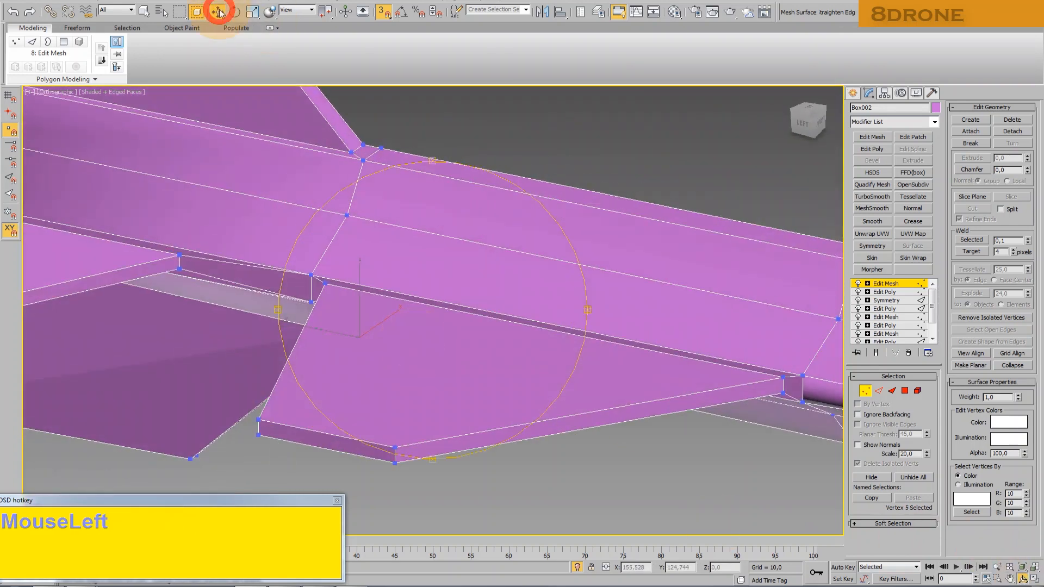
{"action": "middle_click_drag", "start_coordinate": [199, 256], "coordinate": [242, 256]}
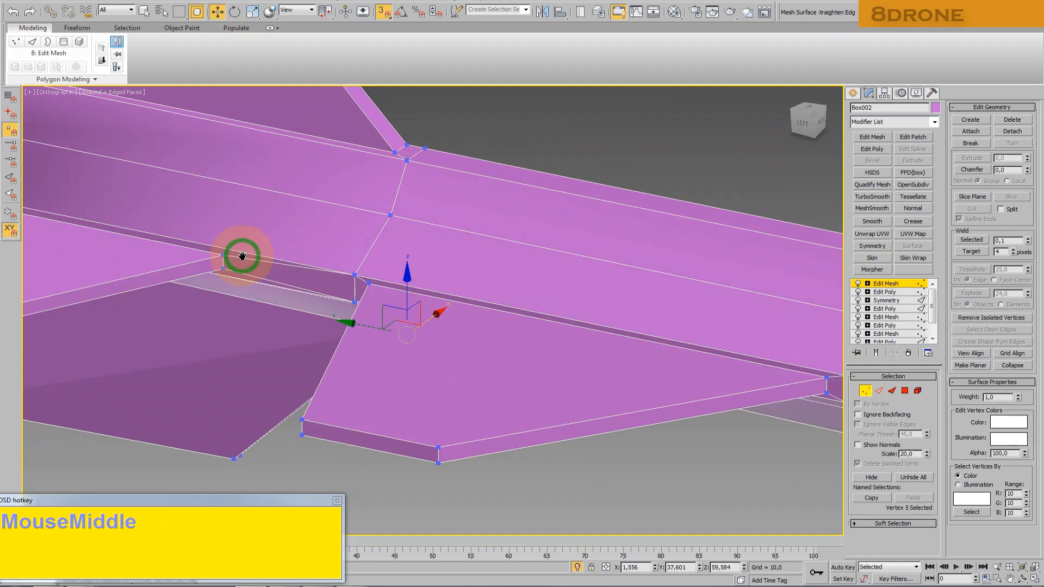
{"action": "key", "text": "F3"}
{"action": "middle_click_drag", "start_coordinate": [356, 187], "coordinate": [525, 318]}
{"action": "key", "text": "F3"}
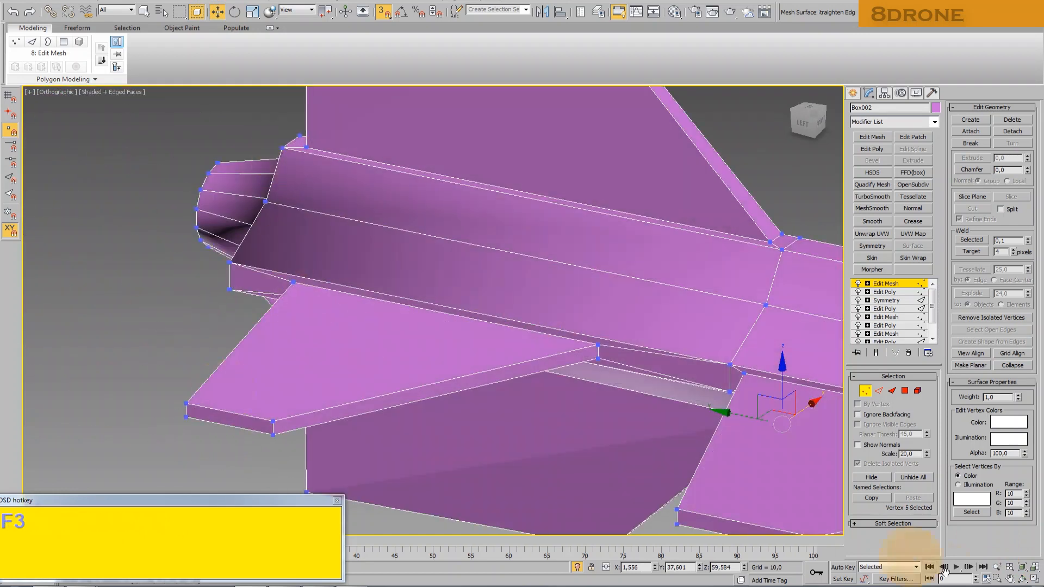
Snap the rearmost lower fuselage vertex beside the nozzle to X 1.556, matching the vertex above
{"action": "left_click", "coordinate": [1022, 580]}
{"action": "left_click_drag", "start_coordinate": [422, 348], "coordinate": [454, 259]}
{"action": "left_click", "coordinate": [216, 12]}
{"action": "left_click", "coordinate": [217, 438]}
{"action": "left_click_drag", "start_coordinate": [227, 460], "coordinate": [224, 274]}
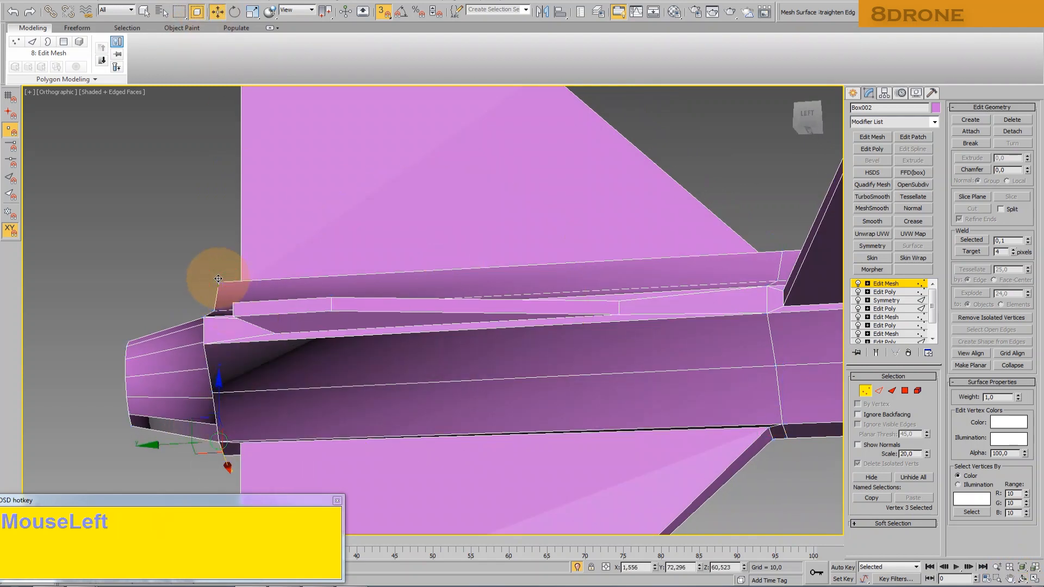
Turn off snapping and adjust the spine-side vertex behind the canopy and its neighbouring flank vertex along X
{"action": "scroll", "coordinate": [603, 400], "scroll_direction": "down", "scroll_amount": 2}
{"action": "middle_click_drag", "start_coordinate": [614, 394], "coordinate": [179, 293]}
{"action": "middle_click_drag", "start_coordinate": [503, 288], "coordinate": [334, 315]}
{"action": "scroll", "coordinate": [334, 314], "scroll_direction": "down", "scroll_amount": 3}
{"action": "middle_click_drag", "start_coordinate": [506, 317], "coordinate": [364, 324]}
{"action": "scroll", "coordinate": [687, 310], "scroll_direction": "up", "scroll_amount": 6}
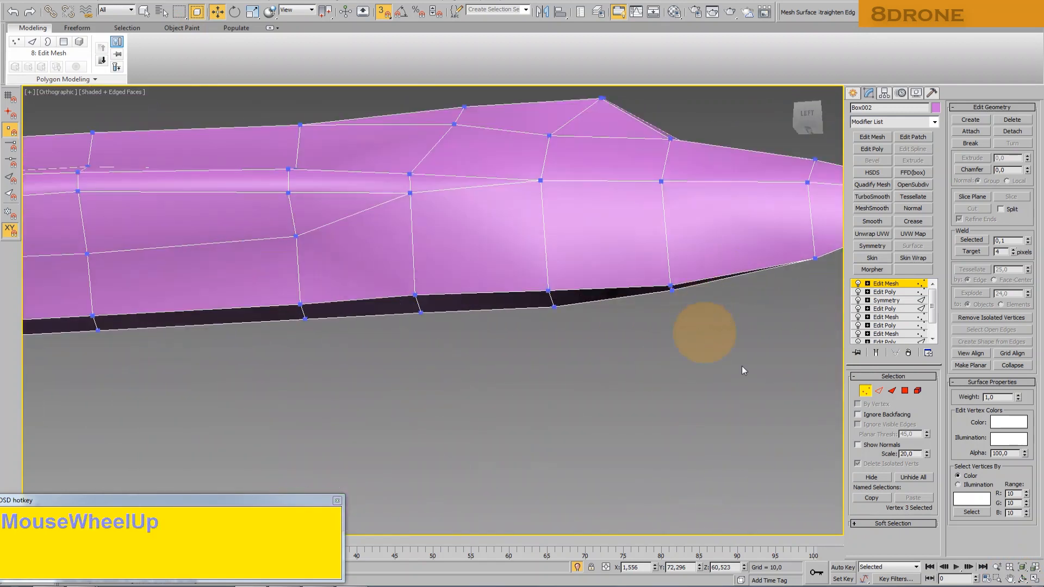
{"action": "left_click", "coordinate": [1023, 579]}
{"action": "left_click_drag", "start_coordinate": [531, 340], "coordinate": [468, 338]}
{"action": "left_click", "coordinate": [791, 95]}
{"action": "middle_click_drag", "start_coordinate": [444, 268], "coordinate": [517, 201]}
{"action": "scroll", "coordinate": [462, 303], "scroll_direction": "up", "scroll_amount": 4}
{"action": "left_click", "coordinate": [218, 11]}
{"action": "left_click", "coordinate": [379, 14]}
{"action": "left_click", "coordinate": [430, 318]}
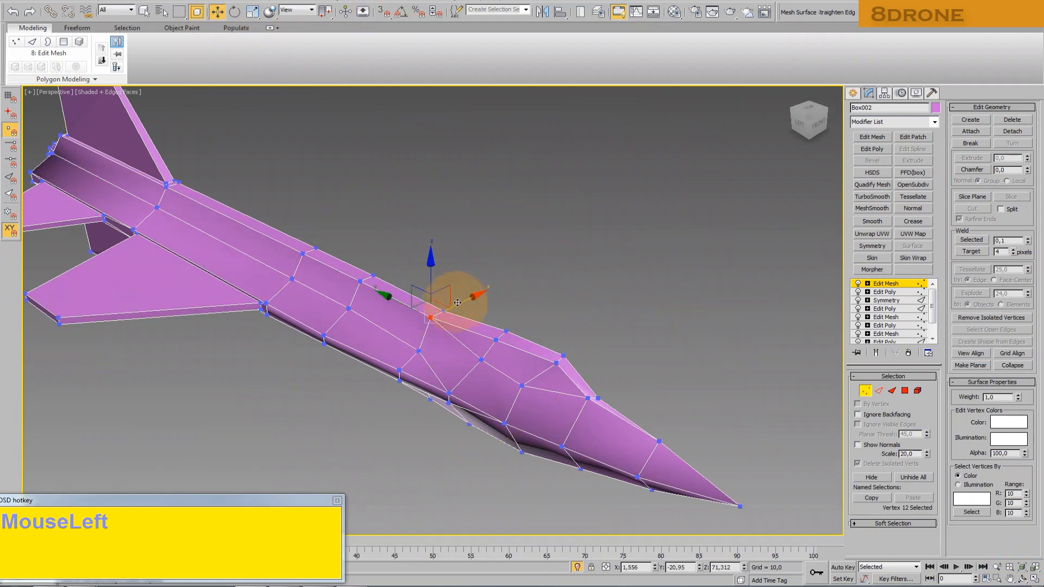
{"action": "left_click", "coordinate": [481, 360]}
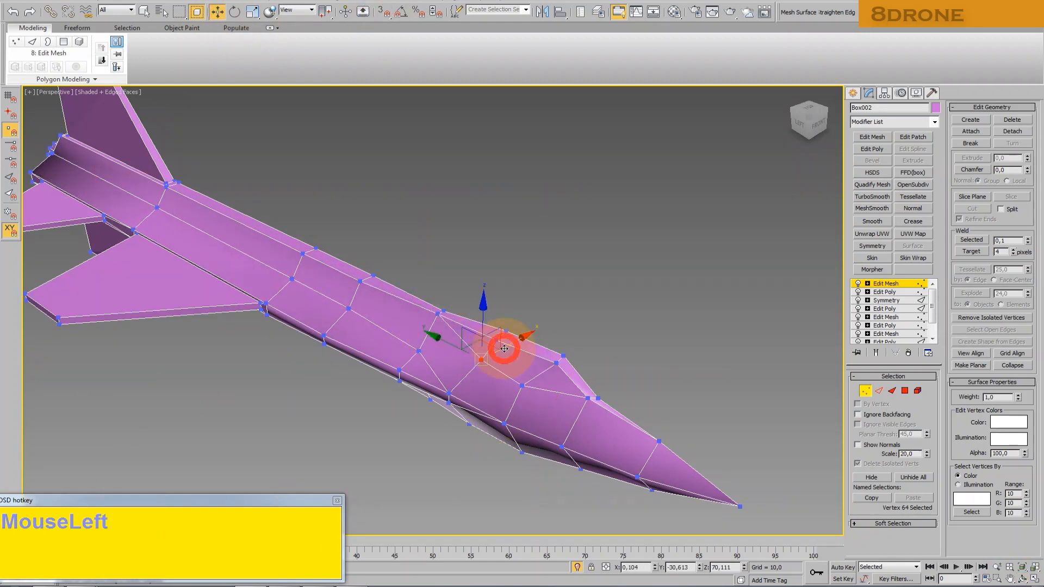
{"action": "left_click", "coordinate": [504, 348]}
Snap the underside vertex of the second nose ring onto its neighbouring centre-line vertex
{"action": "scroll", "coordinate": [634, 350], "scroll_direction": "down", "scroll_amount": 5}
{"action": "middle_click_drag", "start_coordinate": [634, 350], "coordinate": [580, 370]}
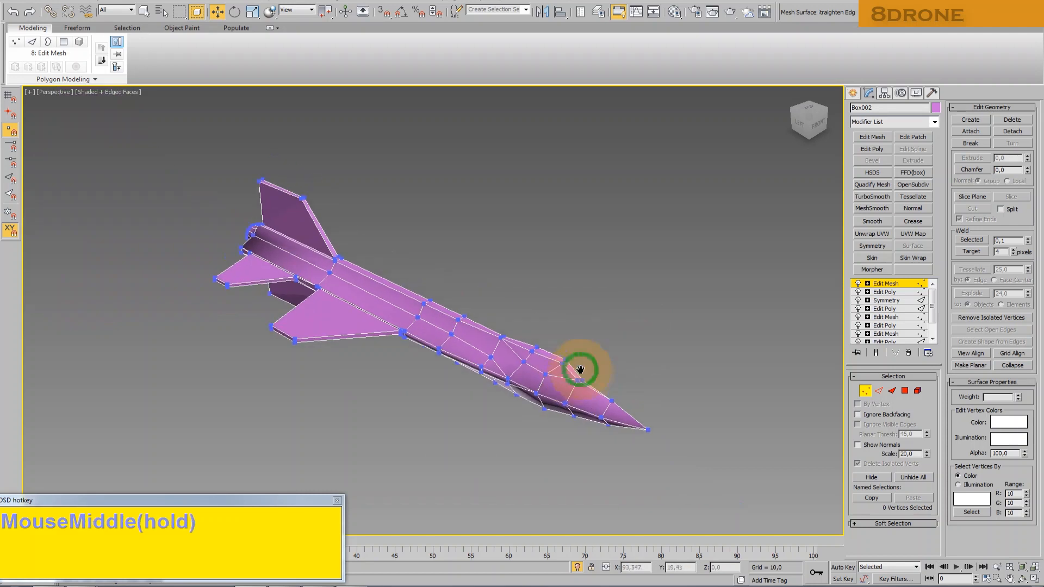
{"action": "left_click", "coordinate": [1021, 579]}
{"action": "left_click_drag", "start_coordinate": [479, 369], "coordinate": [596, 351]}
{"action": "scroll", "coordinate": [596, 352], "scroll_direction": "up", "scroll_amount": 5}
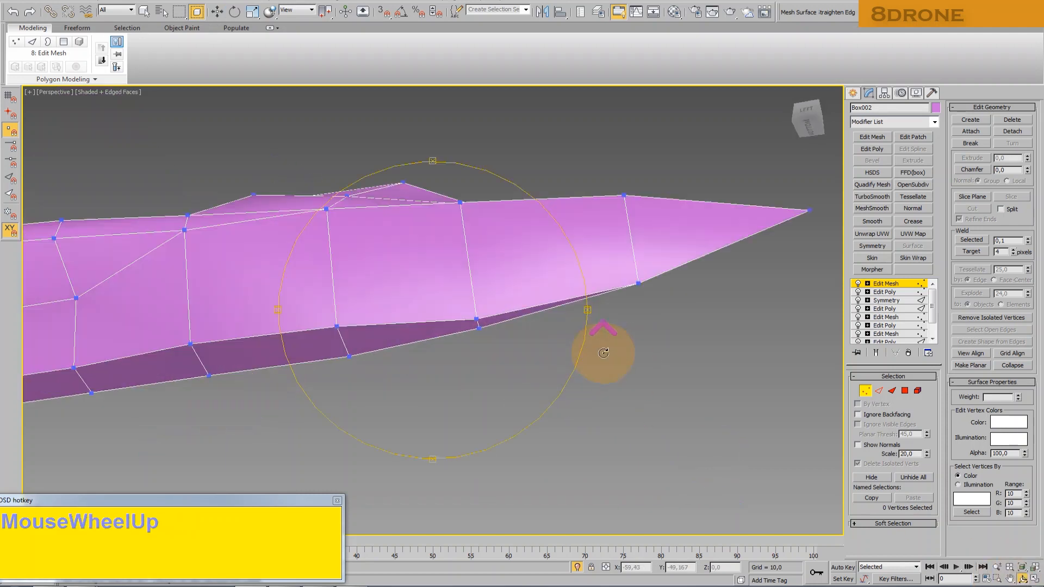
{"action": "left_click", "coordinate": [217, 12]}
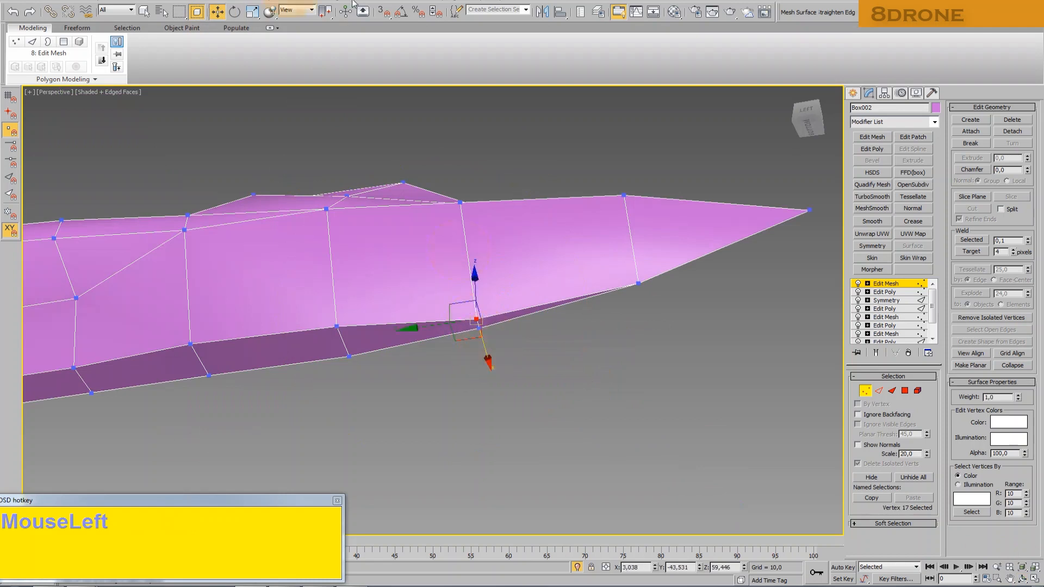
{"action": "left_click", "coordinate": [500, 190]}
{"action": "left_click", "coordinate": [474, 319]}
{"action": "left_click_drag", "start_coordinate": [475, 318], "coordinate": [482, 326]}
Collapse the two coinciding underside vertices of the second nose ring into one
{"action": "left_click_drag", "start_coordinate": [529, 357], "coordinate": [456, 311]}
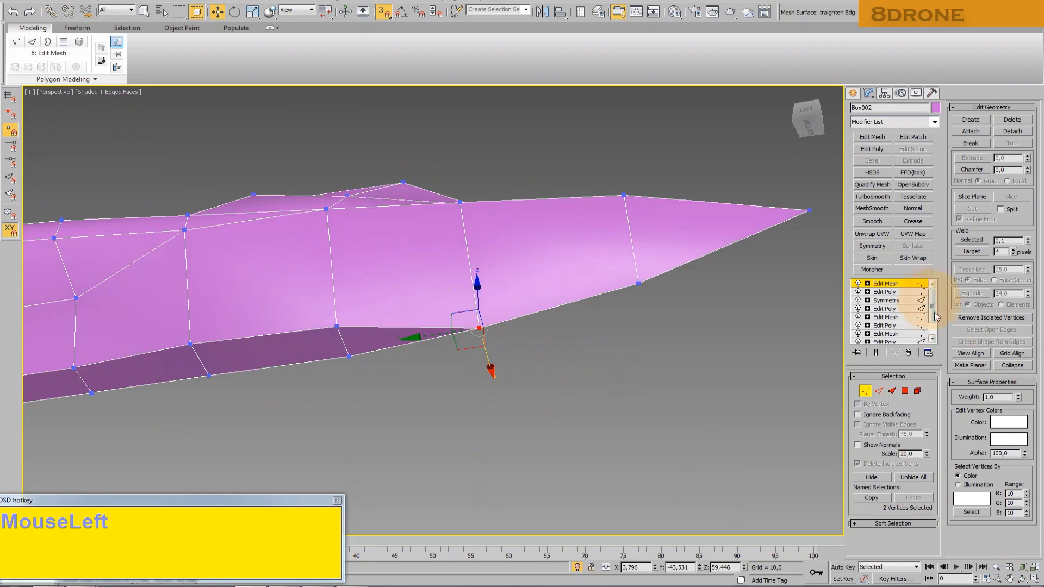
{"action": "left_click", "coordinate": [1005, 366]}
{"action": "left_click", "coordinate": [644, 362]}
Add a Symmetry modifier mirrored on the X axis with Flip enabled to rebuild the whole aircraft
{"action": "left_click", "coordinate": [1033, 580]}
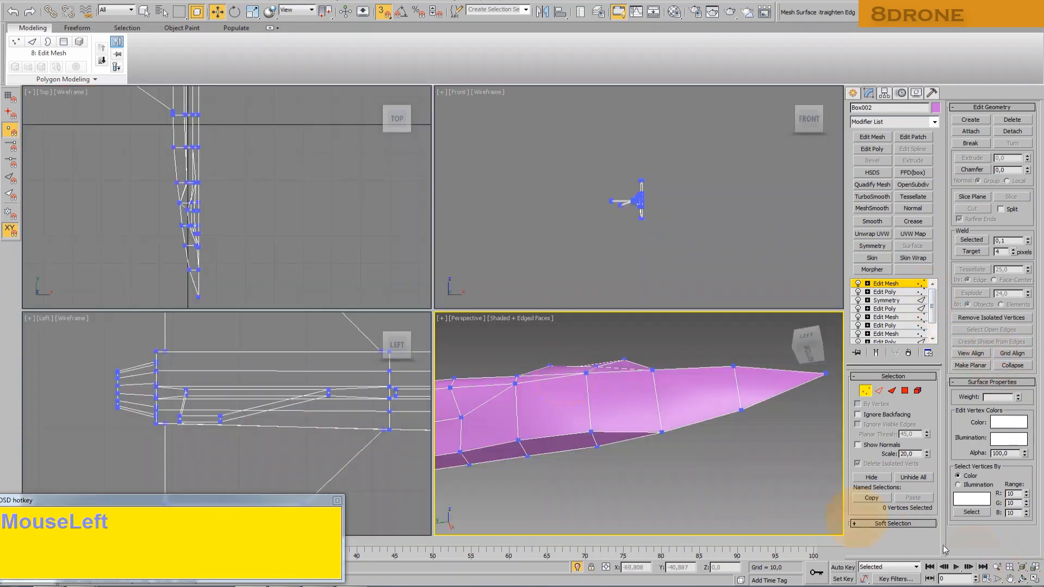
{"action": "left_click", "coordinate": [1035, 580]}
{"action": "left_click", "coordinate": [1022, 579]}
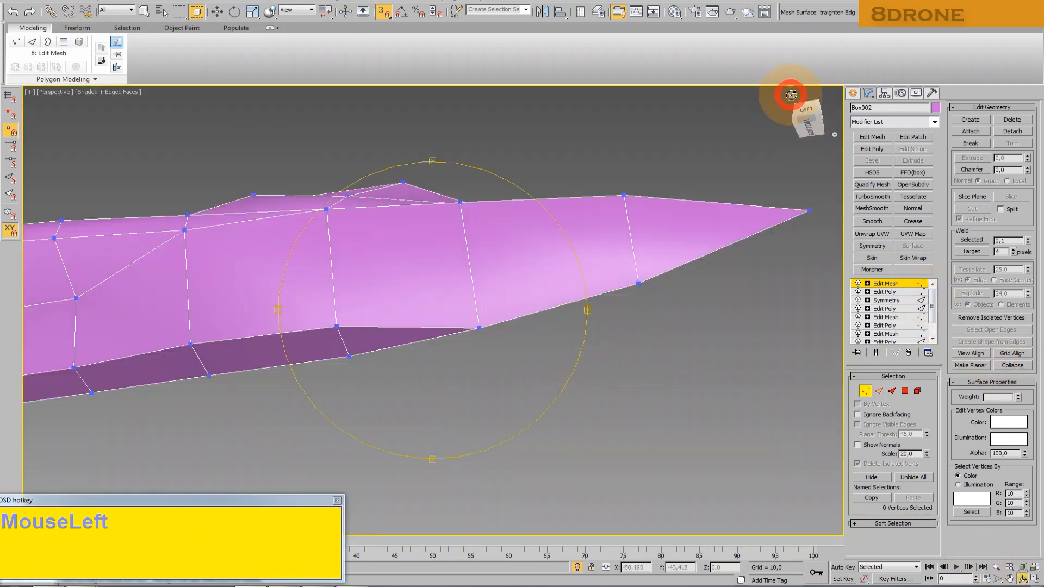
{"action": "left_click_drag", "start_coordinate": [802, 108], "coordinate": [455, 211]}
{"action": "middle_click_drag", "start_coordinate": [457, 174], "coordinate": [422, 359]}
{"action": "left_click", "coordinate": [218, 12]}
{"action": "middle_click_drag", "start_coordinate": [416, 193], "coordinate": [511, 311]}
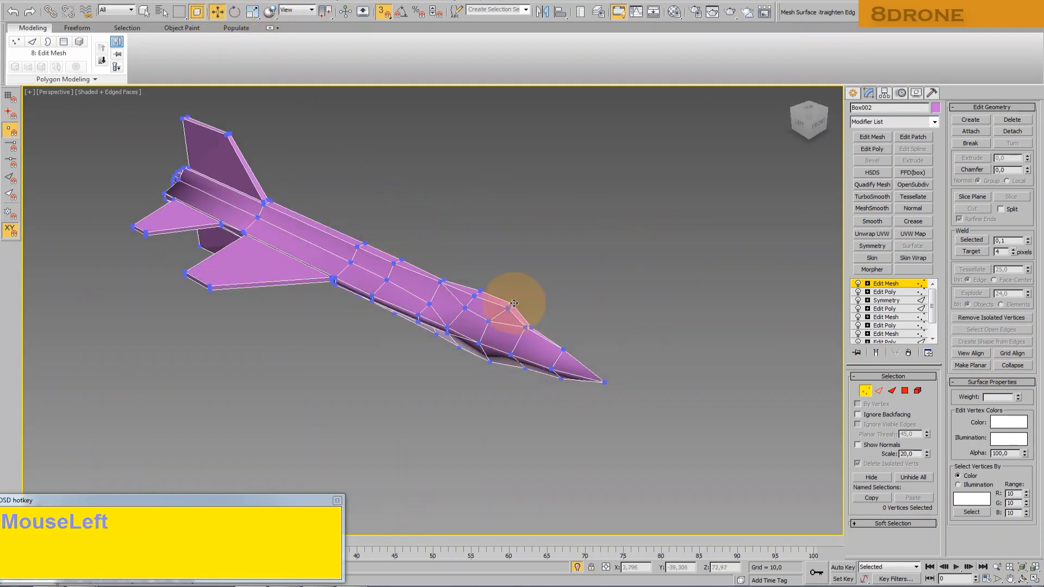
{"action": "left_click", "coordinate": [872, 246]}
{"action": "left_click", "coordinate": [882, 408]}
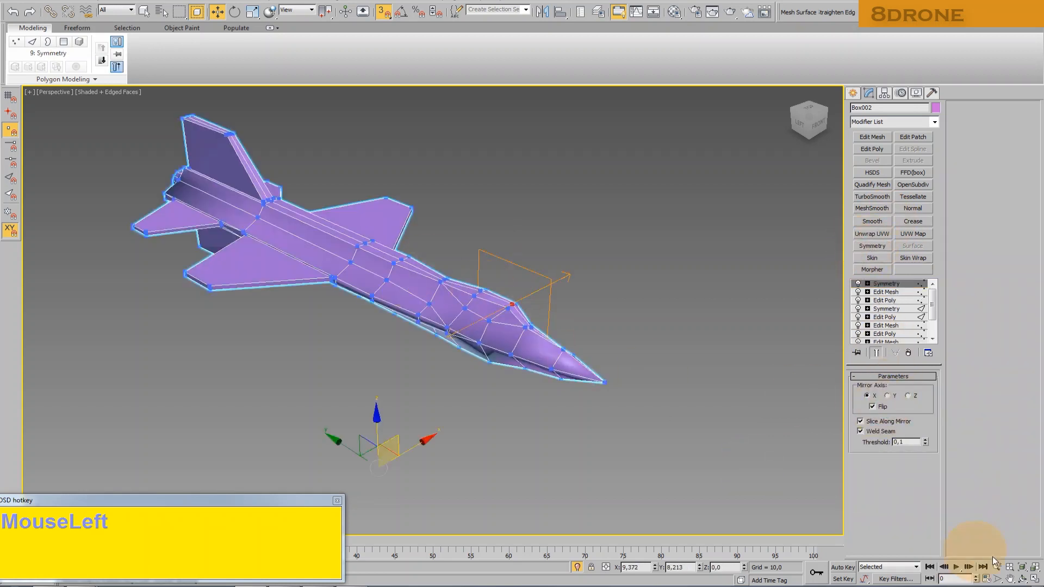
Set the Symmetry modifier's weld seam threshold to 0.11
{"action": "left_click", "coordinate": [1023, 574]}
{"action": "mouse_move", "coordinate": [503, 333]}
{"action": "left_mouse_down"}
{"action": "mouse_move", "coordinate": [455, 367]}
{"action": "mouse_move", "coordinate": [449, 223]}
{"action": "mouse_move", "coordinate": [485, 234]}
{"action": "mouse_move", "coordinate": [478, 320]}
{"action": "mouse_move", "coordinate": [492, 332]}
{"action": "left_mouse_up"}
{"action": "left_click", "coordinate": [924, 440]}
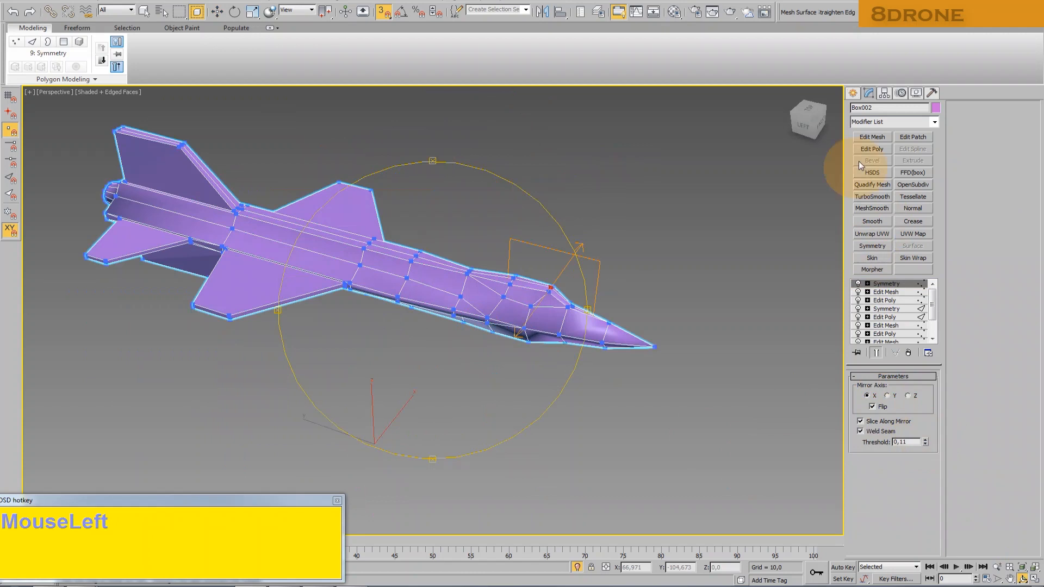
Add an Edit Poly modifier on top and collapse the whole modifier stack
{"action": "left_click", "coordinate": [872, 149]}
{"action": "right_click", "coordinate": [900, 283]}
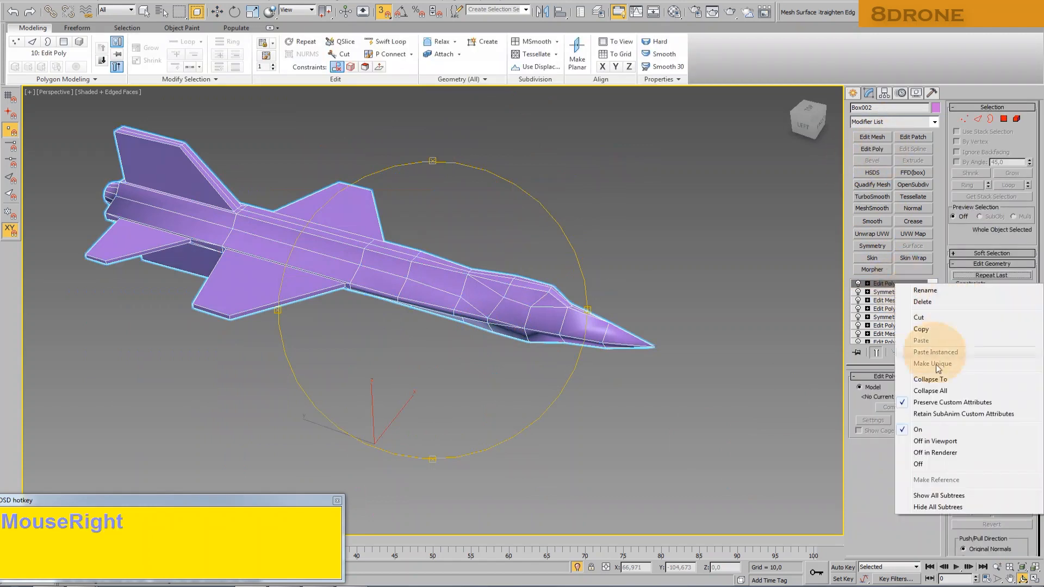
{"action": "left_click", "coordinate": [931, 391]}
{"action": "left_click", "coordinate": [600, 321]}
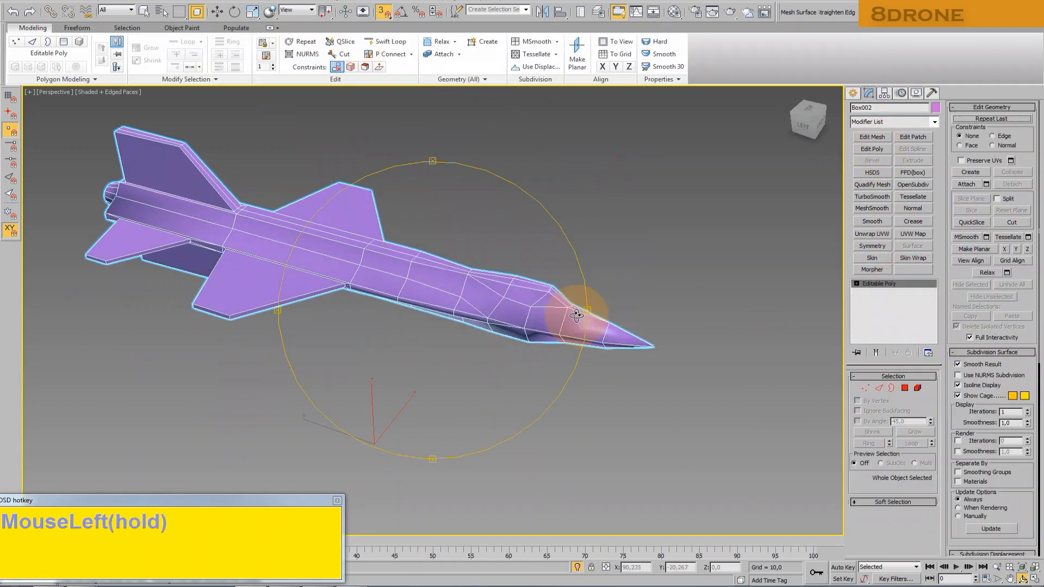
{"action": "middle_click_drag", "start_coordinate": [465, 263], "coordinate": [523, 288]}
{"action": "left_click", "coordinate": [218, 12]}
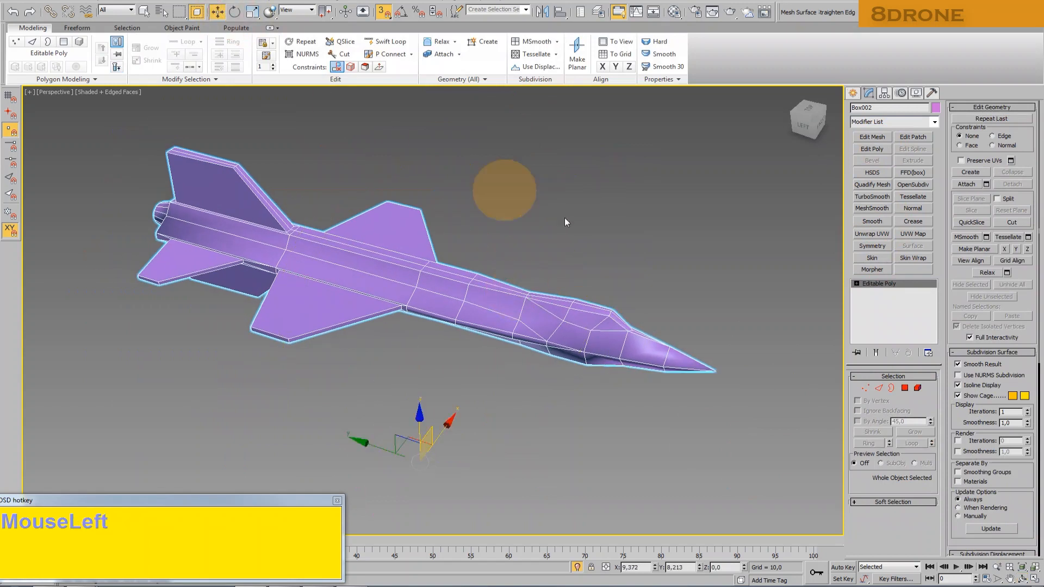
Select the six edges running along both sides of the fuselage spine, from the tail to behind the canopy
{"action": "key", "text": "q"}
{"action": "left_click", "coordinate": [546, 245]}
{"action": "left_click", "coordinate": [517, 309]}
{"action": "left_click", "coordinate": [878, 389]}
{"action": "middle_click_drag", "start_coordinate": [263, 220], "coordinate": [235, 224]}
{"action": "scroll", "coordinate": [234, 224], "scroll_direction": "up", "scroll_amount": 2}
{"action": "left_click", "coordinate": [509, 308], "text": "ctrl"}
{"action": "left_click", "coordinate": [561, 314], "text": "ctrl"}
{"action": "left_click", "coordinate": [559, 307], "text": "ctrl"}
{"action": "left_click", "coordinate": [303, 234], "text": "ctrl"}
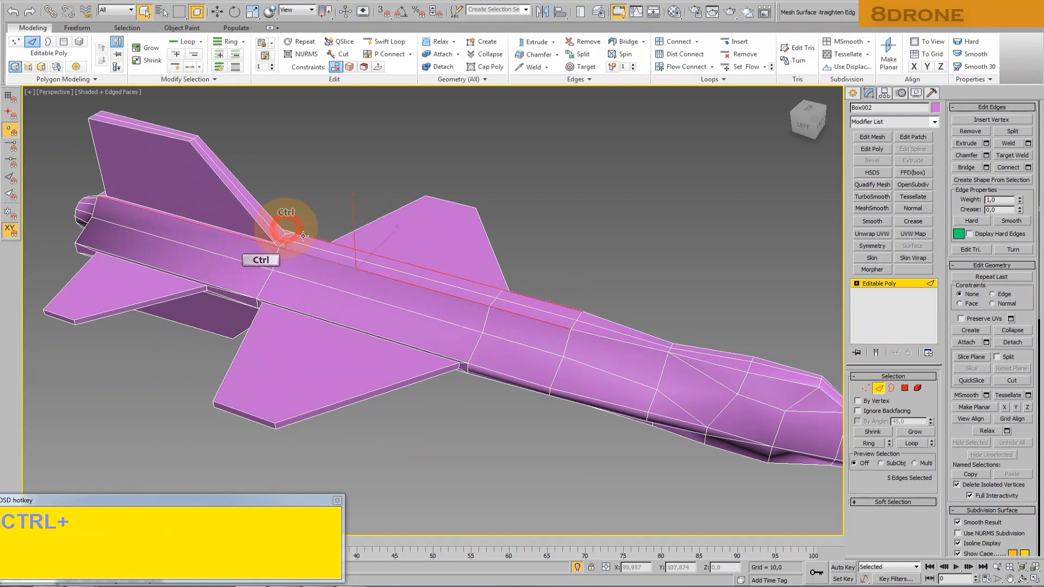
{"action": "left_click", "coordinate": [1025, 577]}
{"action": "left_click_drag", "start_coordinate": [481, 302], "coordinate": [303, 286]}
{"action": "left_click", "coordinate": [218, 12]}
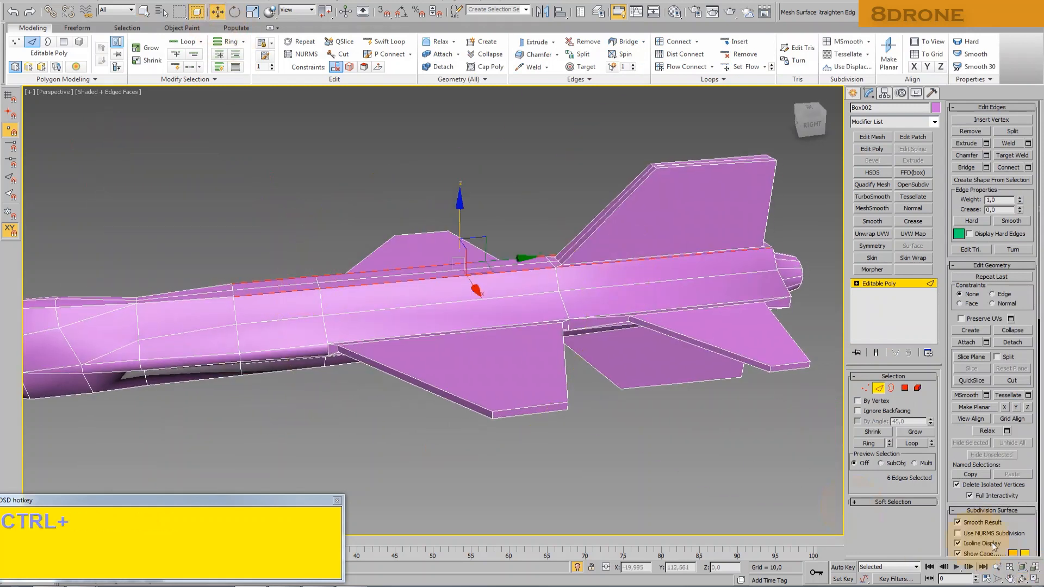
Lower the selected fuselage spine edges slightly along Z
{"action": "left_click", "coordinate": [1022, 576]}
{"action": "left_click_drag", "start_coordinate": [413, 300], "coordinate": [586, 302]}
{"action": "middle_click_drag", "start_coordinate": [589, 303], "coordinate": [495, 294]}
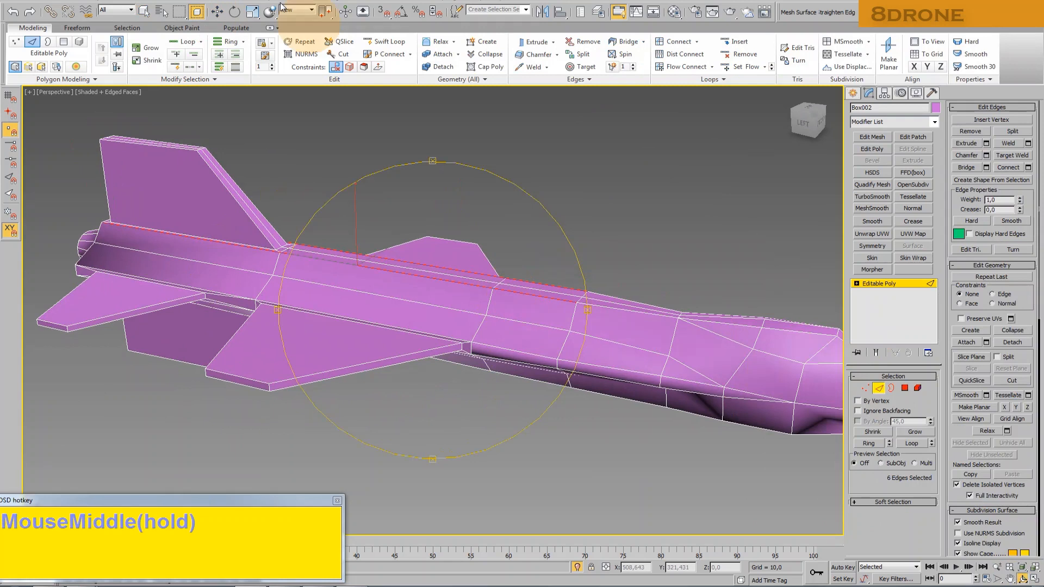
{"action": "key", "text": "ctrl"}
{"action": "left_click_drag", "start_coordinate": [354, 205], "coordinate": [359, 215]}
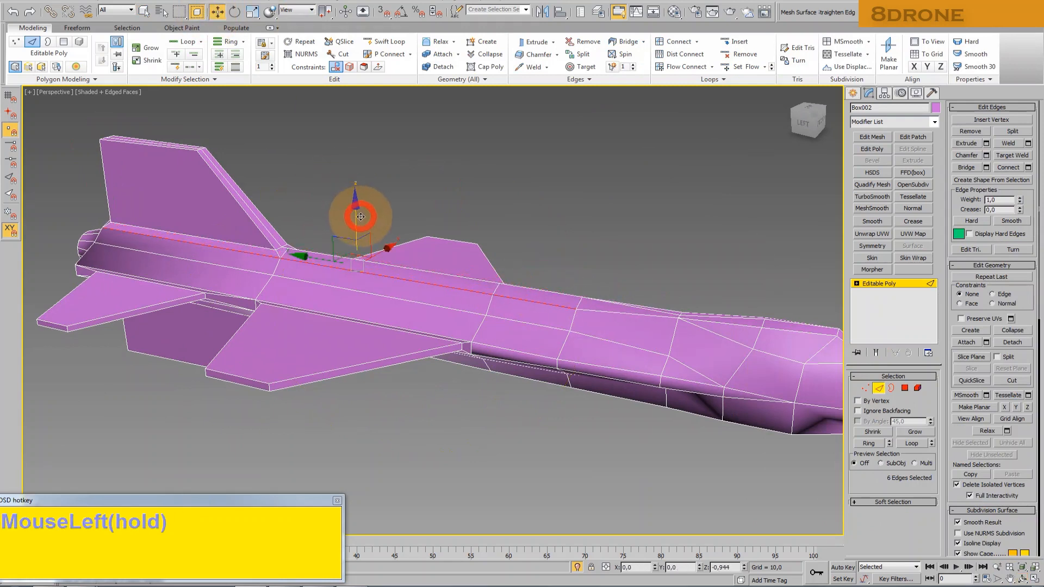
{"action": "left_click_drag", "start_coordinate": [360, 217], "coordinate": [416, 277]}
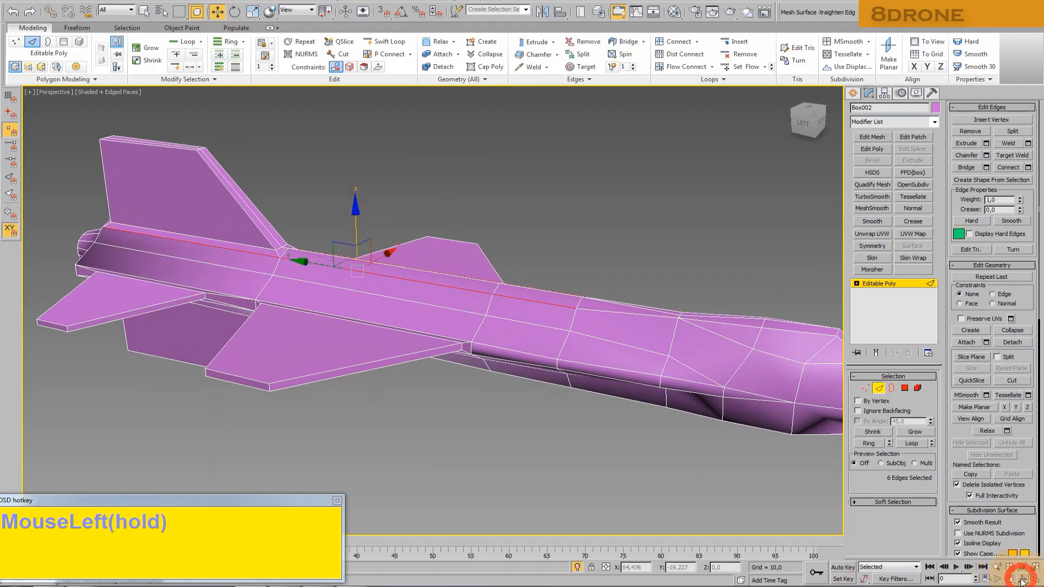
Select the two cross edges on the belly just behind the nose section and scale them along X to about 79%
{"action": "left_click_drag", "start_coordinate": [468, 302], "coordinate": [476, 249]}
{"action": "middle_click_drag", "start_coordinate": [474, 277], "coordinate": [376, 283]}
{"action": "left_click_drag", "start_coordinate": [376, 282], "coordinate": [381, 239]}
{"action": "left_click", "coordinate": [217, 11]}
{"action": "left_click", "coordinate": [678, 377]}
{"action": "middle_click_drag", "start_coordinate": [678, 377], "coordinate": [668, 224]}
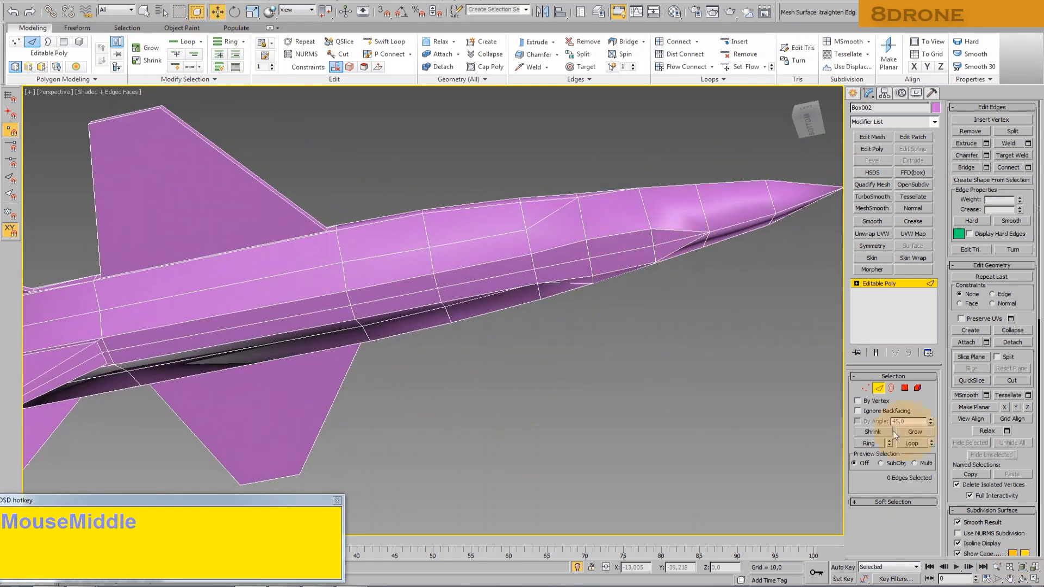
{"action": "left_click", "coordinate": [647, 230]}
{"action": "left_click", "coordinate": [656, 242], "text": "ctrl"}
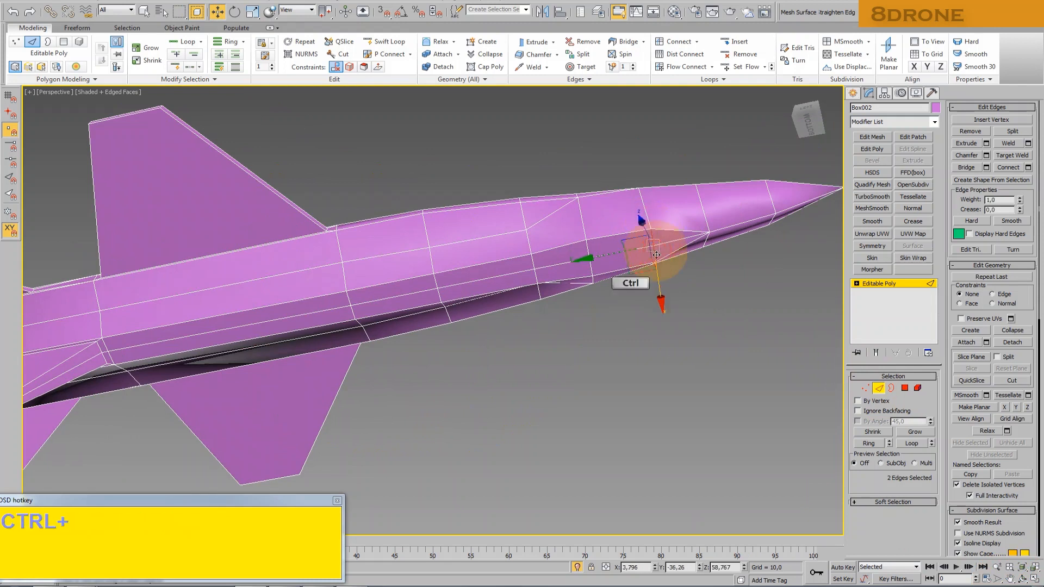
{"action": "left_click", "coordinate": [254, 11]}
{"action": "left_click_drag", "start_coordinate": [648, 193], "coordinate": [648, 193]}
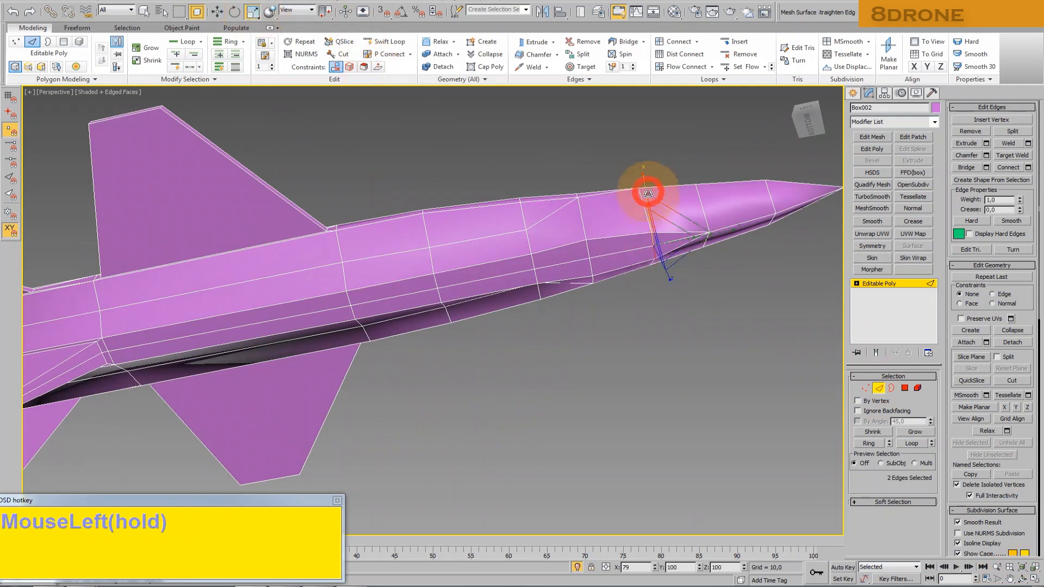
Select the two belly cross edges one section further back and scale them along X
{"action": "left_click", "coordinate": [587, 261]}
{"action": "left_click", "coordinate": [594, 275], "text": "ctrl"}
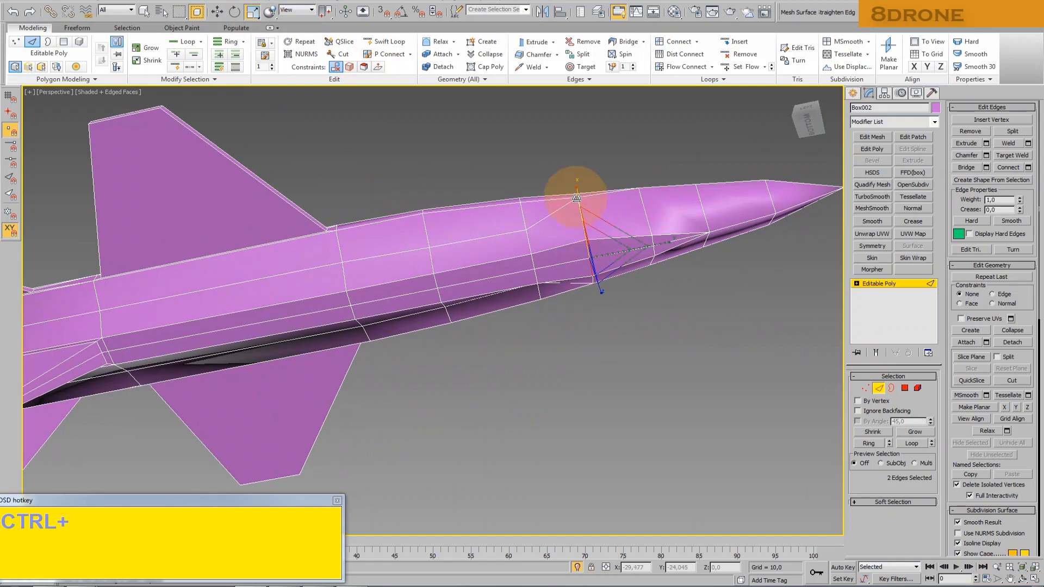
{"action": "left_click", "coordinate": [583, 218]}
{"action": "left_click_drag", "start_coordinate": [578, 216], "coordinate": [648, 348]}
{"action": "left_click", "coordinate": [555, 280]}
Select the lengthwise edges along one side of the belly, from the front section to the tail
{"action": "left_click", "coordinate": [641, 247]}
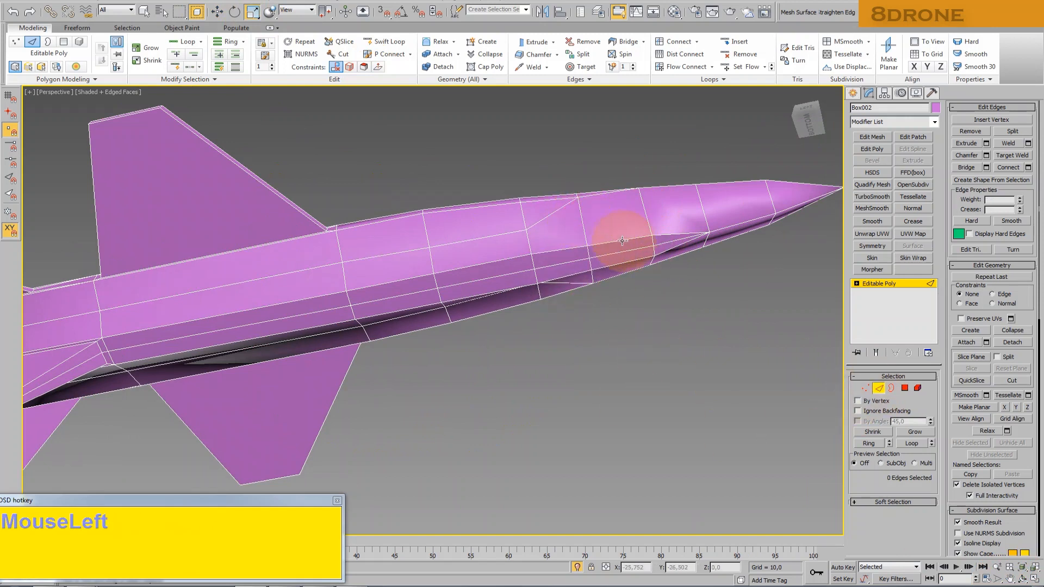
{"action": "left_click", "coordinate": [552, 250], "text": "ctrl"}
{"action": "left_click", "coordinate": [217, 12]}
{"action": "left_click", "coordinate": [487, 261], "text": "ctrl"}
{"action": "left_click", "coordinate": [394, 276], "text": "ctrl"}
{"action": "middle_click_drag", "start_coordinate": [234, 346], "coordinate": [356, 292]}
{"action": "left_click", "coordinate": [304, 305], "text": "ctrl"}
{"action": "left_click", "coordinate": [212, 321], "text": "ctrl"}
{"action": "left_click", "coordinate": [286, 337], "text": "ctrl"}
{"action": "left_click", "coordinate": [640, 275], "text": "ctrl"}
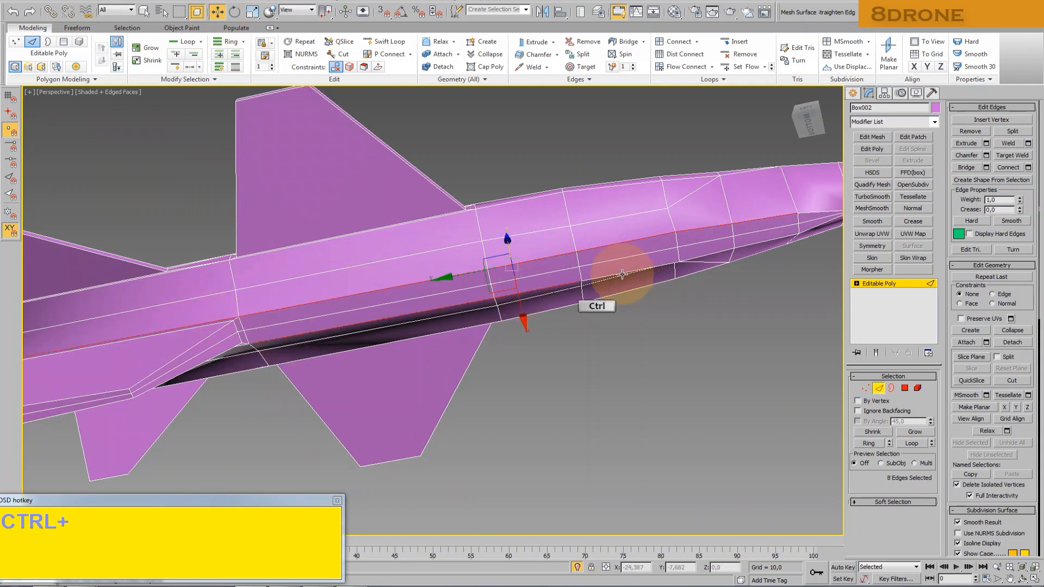
{"action": "left_click", "coordinate": [618, 275], "text": "ctrl"}
Add the remaining lengthwise edges on the opposite side of the belly to the selection, for twelve edges in total
{"action": "left_click", "coordinate": [1022, 578]}
{"action": "left_click_drag", "start_coordinate": [326, 305], "coordinate": [326, 214]}
{"action": "middle_click_drag", "start_coordinate": [326, 214], "coordinate": [237, 330]}
{"action": "right_click", "coordinate": [236, 330]}
{"action": "left_click", "coordinate": [802, 253], "text": "ctrl"}
{"action": "left_click", "coordinate": [807, 254], "text": "ctrl"}
{"action": "middle_click_drag", "start_coordinate": [807, 254], "coordinate": [524, 344]}
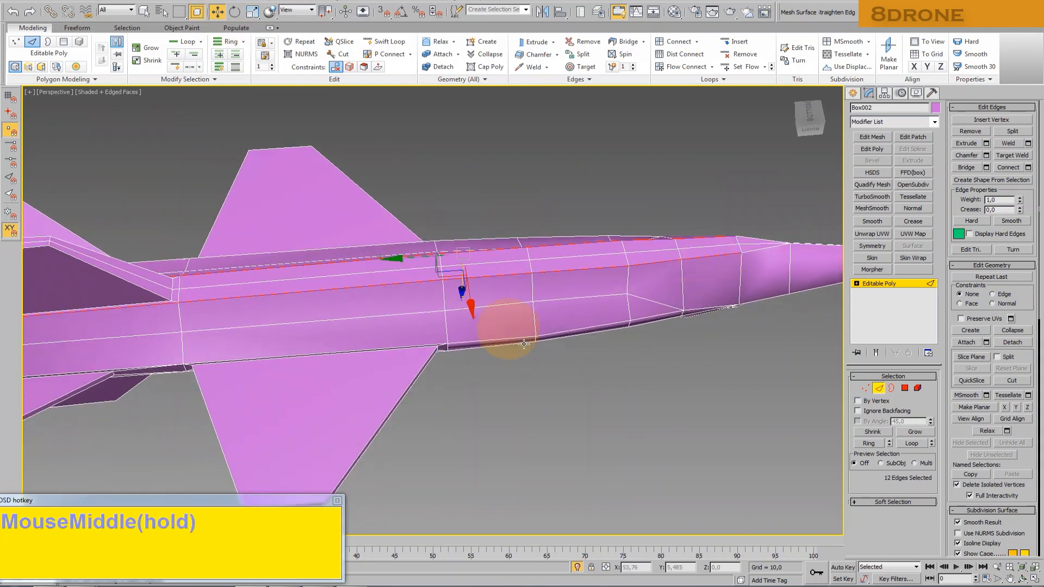
Move the selected belly edges slightly along Z and clear the selection
{"action": "left_click", "coordinate": [1022, 580]}
{"action": "left_click_drag", "start_coordinate": [476, 245], "coordinate": [471, 372]}
{"action": "left_click_drag", "start_coordinate": [418, 273], "coordinate": [419, 251]}
{"action": "left_click", "coordinate": [218, 12]}
{"action": "left_click_drag", "start_coordinate": [466, 217], "coordinate": [463, 213]}
{"action": "left_click", "coordinate": [550, 289]}
Examine the overall shape of the aircraft from several angles
{"action": "scroll", "coordinate": [449, 333], "scroll_direction": "down", "scroll_amount": 5}
{"action": "middle_click_drag", "start_coordinate": [449, 333], "coordinate": [435, 326]}
{"action": "scroll", "coordinate": [597, 302], "scroll_direction": "up", "scroll_amount": 2}
{"action": "scroll", "coordinate": [596, 299], "scroll_direction": "up", "scroll_amount": 3}
{"action": "left_click", "coordinate": [1022, 579]}
{"action": "left_click_drag", "start_coordinate": [443, 337], "coordinate": [442, 304]}
{"action": "left_click_drag", "start_coordinate": [442, 308], "coordinate": [426, 354]}
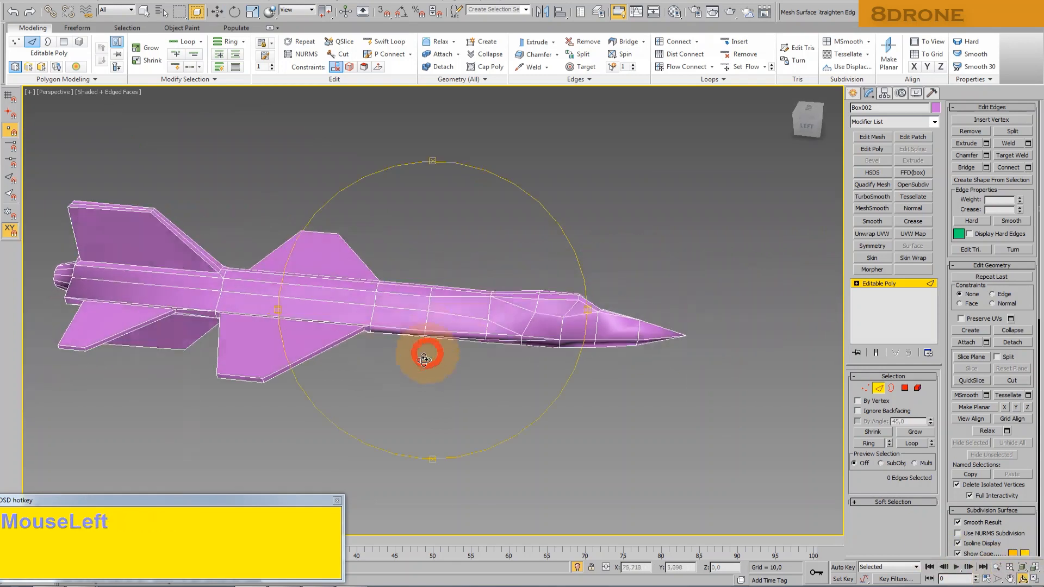
{"action": "middle_click_drag", "start_coordinate": [375, 344], "coordinate": [456, 326]}
{"action": "left_click_drag", "start_coordinate": [455, 315], "coordinate": [441, 325]}
{"action": "middle_click_drag", "start_coordinate": [439, 324], "coordinate": [417, 331]}
{"action": "left_click", "coordinate": [608, 325]}
{"action": "middle_click_drag", "start_coordinate": [655, 321], "coordinate": [606, 447]}
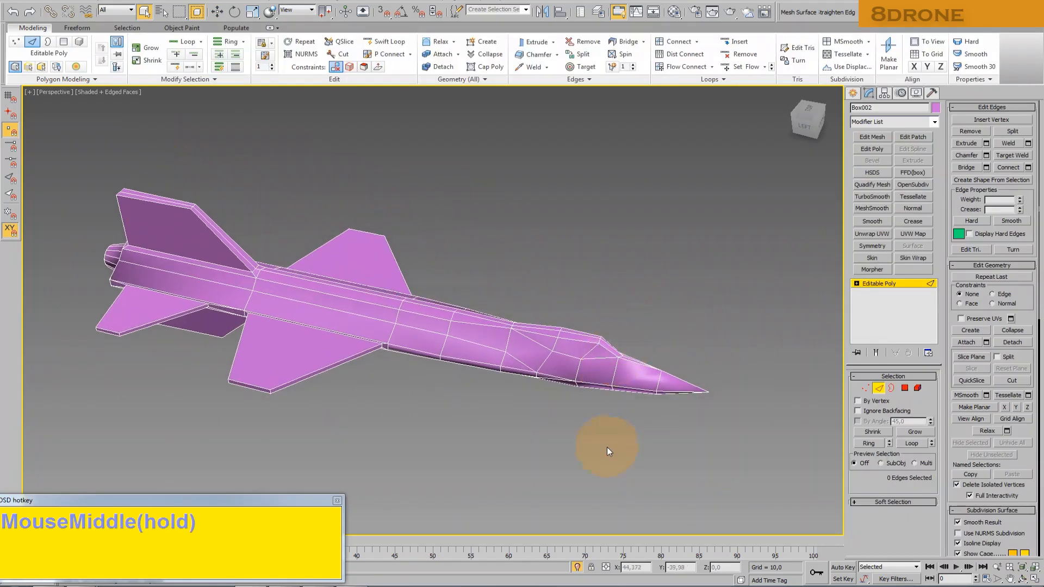
Assign the blue 13 - Default material to the whole aircraft and move the Material Editor window aside
{"action": "left_click", "coordinate": [676, 13]}
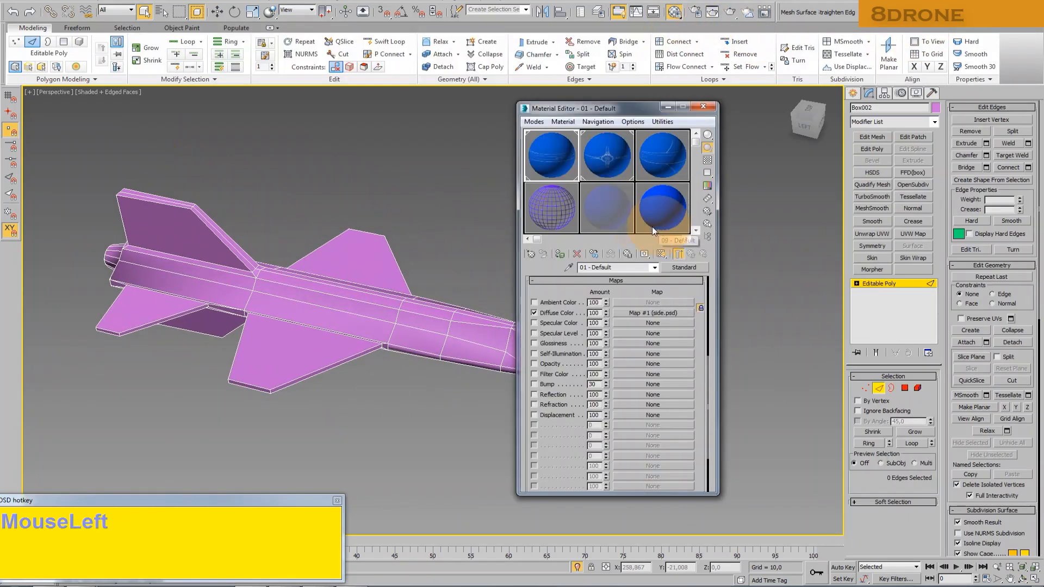
{"action": "left_click", "coordinate": [555, 171]}
{"action": "left_click", "coordinate": [560, 254]}
{"action": "left_click_drag", "start_coordinate": [558, 108], "coordinate": [623, 105]}
Add an Edit Mesh modifier and assign the green material to the canopy faces
{"action": "left_click", "coordinate": [867, 138]}
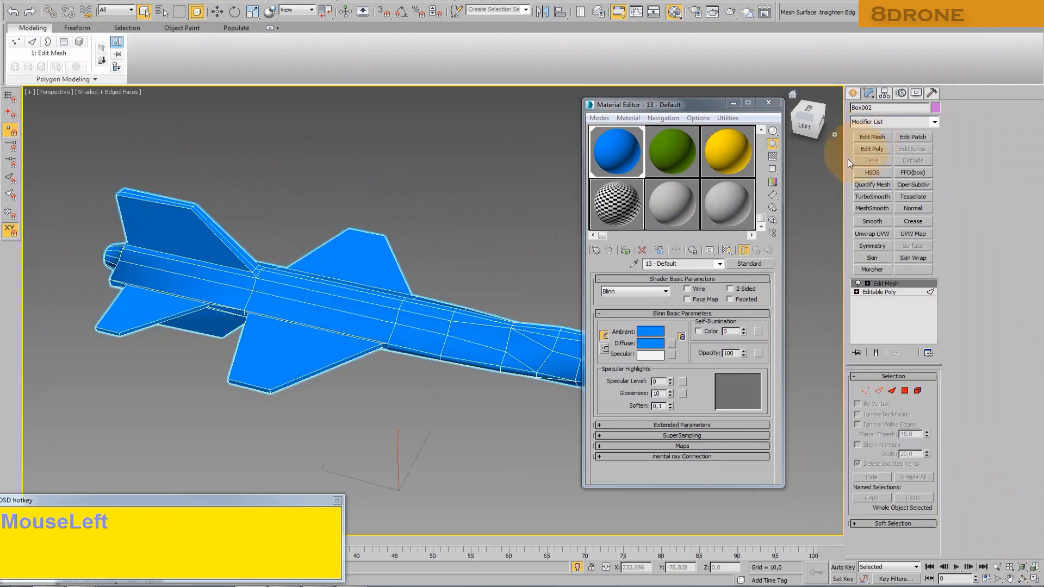
{"action": "left_click", "coordinate": [904, 391]}
{"action": "middle_click_drag", "start_coordinate": [500, 303], "coordinate": [430, 290]}
{"action": "scroll", "coordinate": [463, 317], "scroll_direction": "up", "scroll_amount": 3}
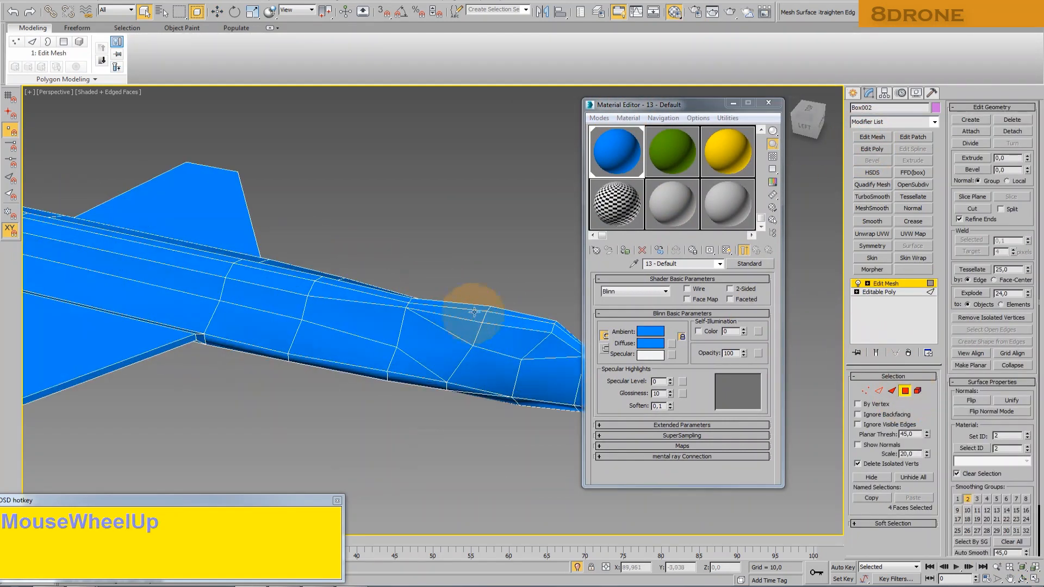
{"action": "left_click", "coordinate": [805, 124]}
{"action": "middle_click_drag", "start_coordinate": [428, 194], "coordinate": [414, 224]}
{"action": "left_click_drag", "start_coordinate": [503, 224], "coordinate": [521, 246]}
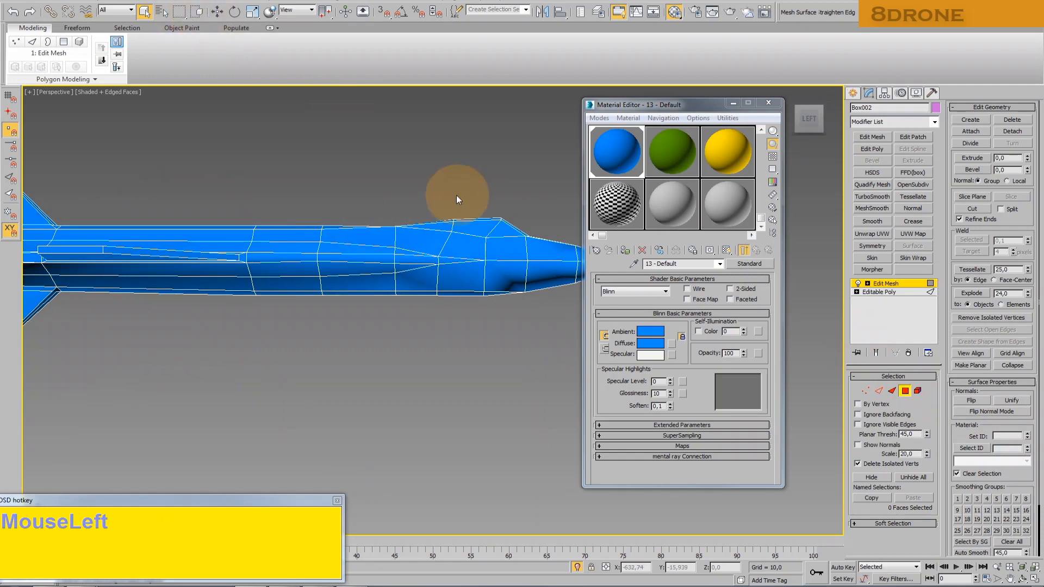
{"action": "left_click_drag", "start_coordinate": [501, 223], "coordinate": [517, 233]}
{"action": "left_click", "coordinate": [684, 165]}
{"action": "left_click", "coordinate": [625, 250]}
{"action": "left_click", "coordinate": [443, 205]}
Assign the yellow material to the faces of the engine nozzle at the tail
{"action": "middle_click_drag", "start_coordinate": [304, 252], "coordinate": [474, 252]}
{"action": "middle_click_drag", "start_coordinate": [320, 240], "coordinate": [549, 244]}
{"action": "left_click_drag", "start_coordinate": [316, 211], "coordinate": [365, 298]}
{"action": "left_click", "coordinate": [705, 156]}
{"action": "left_click", "coordinate": [628, 252]}
{"action": "left_click", "coordinate": [337, 218]}
Set the diffuse color of the 20 - Default material to pink, with red 255, green 0 and blue 90
{"action": "middle_click_drag", "start_coordinate": [338, 217], "coordinate": [233, 231]}
{"action": "left_click", "coordinate": [671, 210]}
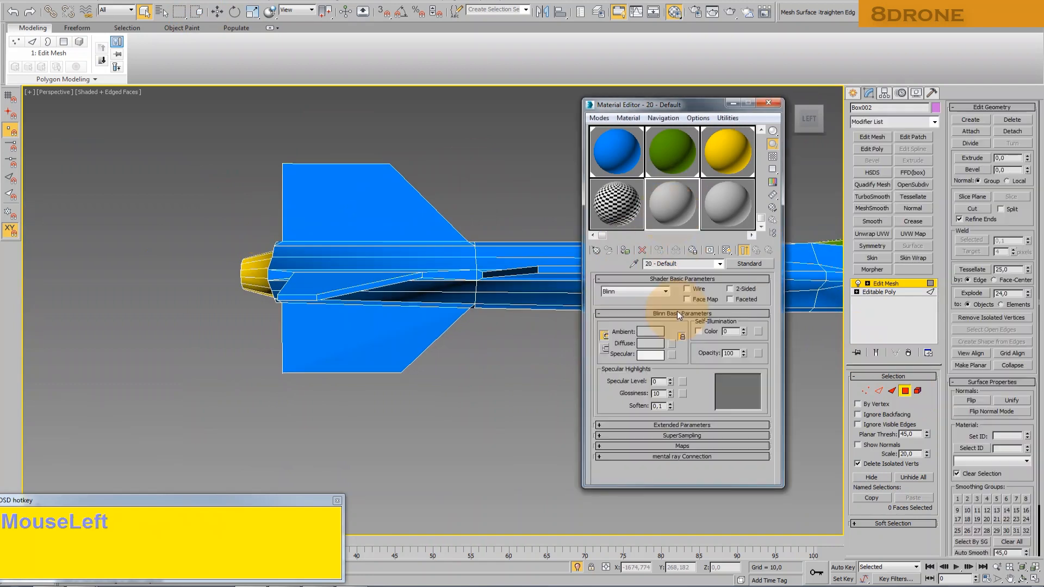
{"action": "left_click", "coordinate": [647, 343]}
{"action": "left_click_drag", "start_coordinate": [300, 49], "coordinate": [318, 48]}
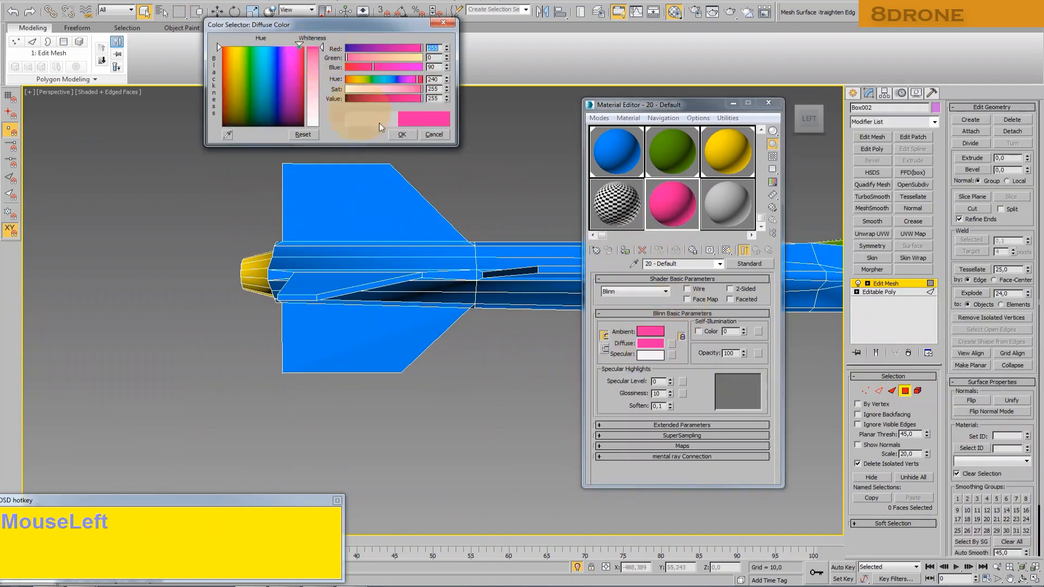
{"action": "left_click", "coordinate": [399, 135]}
Assign the pink material to the upper and lower vertical fins
{"action": "left_click_drag", "start_coordinate": [349, 193], "coordinate": [498, 209]}
{"action": "left_click", "coordinate": [624, 251]}
{"action": "left_click_drag", "start_coordinate": [482, 404], "coordinate": [243, 336]}
{"action": "left_click", "coordinate": [626, 251]}
{"action": "left_click", "coordinate": [474, 371]}
{"action": "middle_click_drag", "start_coordinate": [472, 369], "coordinate": [829, 137]}
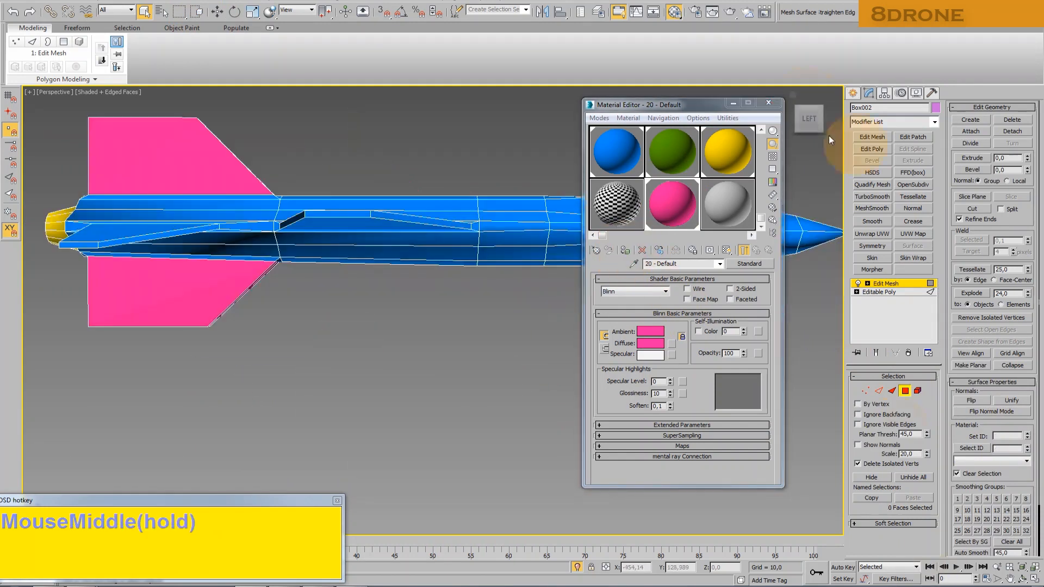
Assign the pink material to both main wings, working from the top view
{"action": "left_click", "coordinate": [810, 103]}
{"action": "scroll", "coordinate": [373, 280], "scroll_direction": "down", "scroll_amount": 3}
{"action": "left_click", "coordinate": [451, 230]}
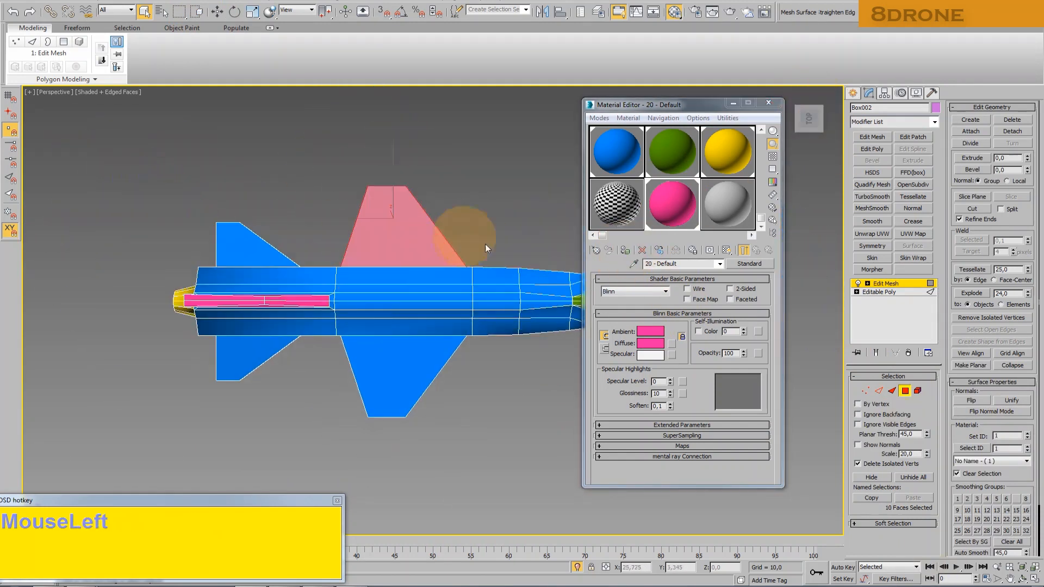
{"action": "left_click", "coordinate": [685, 211]}
{"action": "left_click", "coordinate": [626, 250]}
{"action": "left_click_drag", "start_coordinate": [442, 445], "coordinate": [323, 389]}
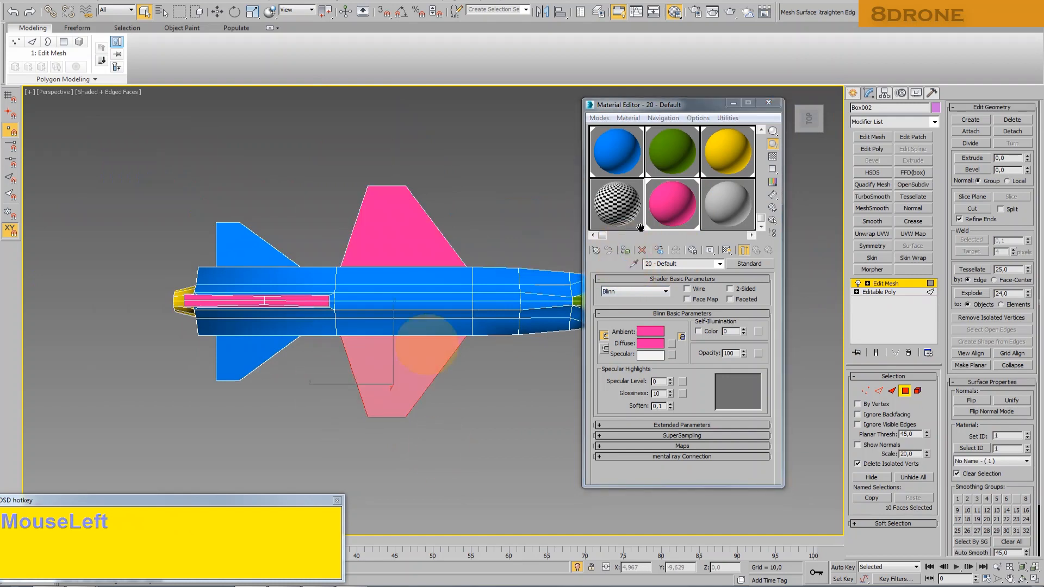
{"action": "left_click", "coordinate": [626, 251]}
Assign the pink material to both horizontal tailplanes
{"action": "left_click_drag", "start_coordinate": [288, 158], "coordinate": [199, 232]}
{"action": "left_click", "coordinate": [625, 251]}
{"action": "left_click_drag", "start_coordinate": [282, 433], "coordinate": [157, 288]}
{"action": "left_click", "coordinate": [626, 250]}
{"action": "left_click", "coordinate": [520, 391]}
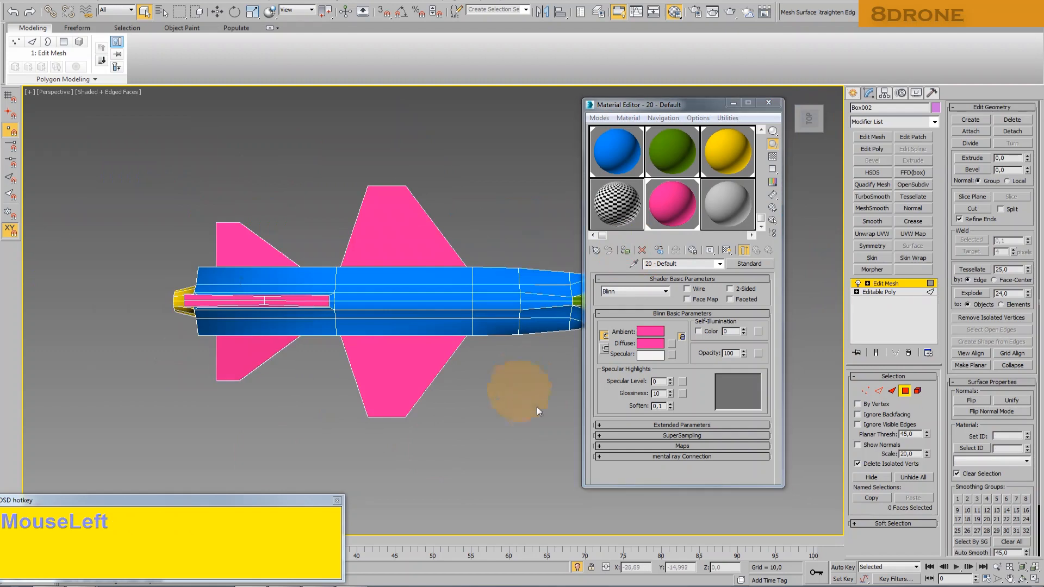
Close the Material Editor and examine the coloured aircraft from several angles
{"action": "left_click", "coordinate": [1025, 579]}
{"action": "left_click_drag", "start_coordinate": [412, 334], "coordinate": [443, 226]}
{"action": "left_click", "coordinate": [768, 102]}
{"action": "middle_click_drag", "start_coordinate": [471, 284], "coordinate": [446, 277]}
{"action": "left_click_drag", "start_coordinate": [445, 277], "coordinate": [392, 312]}
{"action": "scroll", "coordinate": [391, 316], "scroll_direction": "up", "scroll_amount": 3}
{"action": "middle_click_drag", "start_coordinate": [392, 320], "coordinate": [398, 325]}
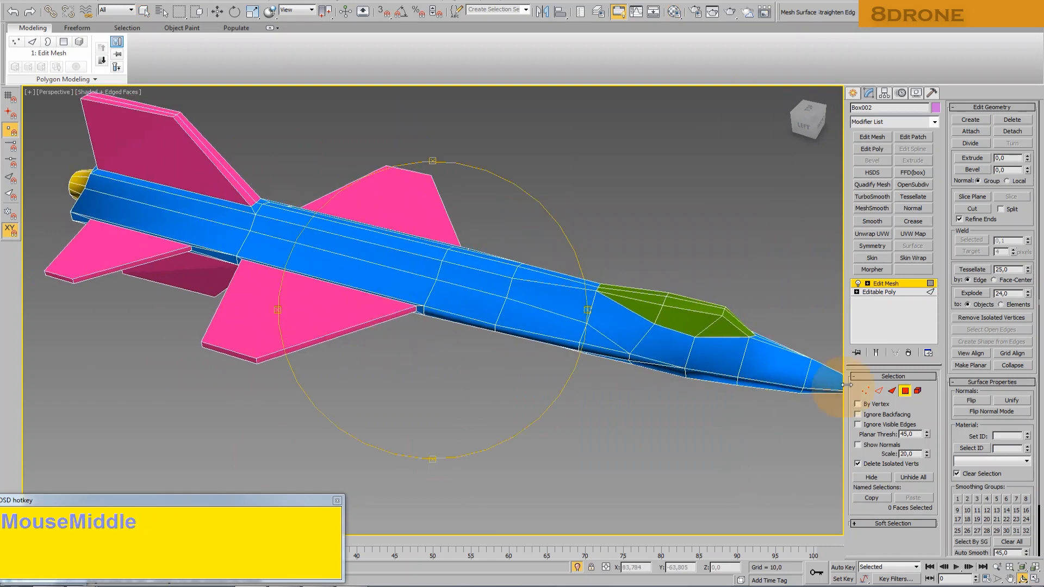
{"action": "mouse_move", "coordinate": [399, 350]}
{"action": "left_mouse_down"}
{"action": "mouse_move", "coordinate": [410, 319]}
{"action": "mouse_move", "coordinate": [405, 356]}
{"action": "left_mouse_up"}
{"action": "left_click", "coordinate": [215, 11]}
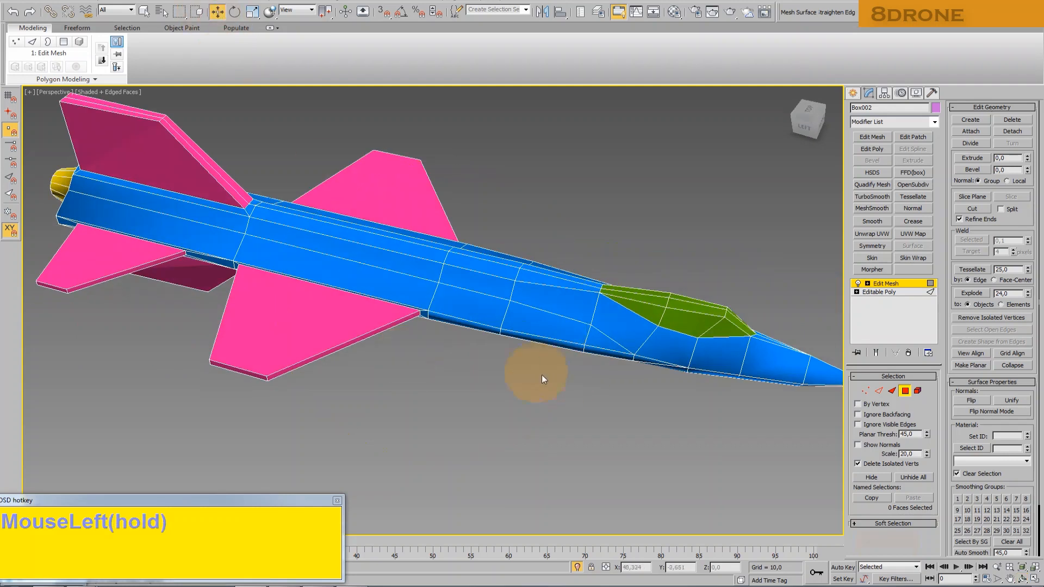
Switch to an orthographic top view and delete all vertices of the aircraft half above the centreline
{"action": "left_click", "coordinate": [865, 390]}
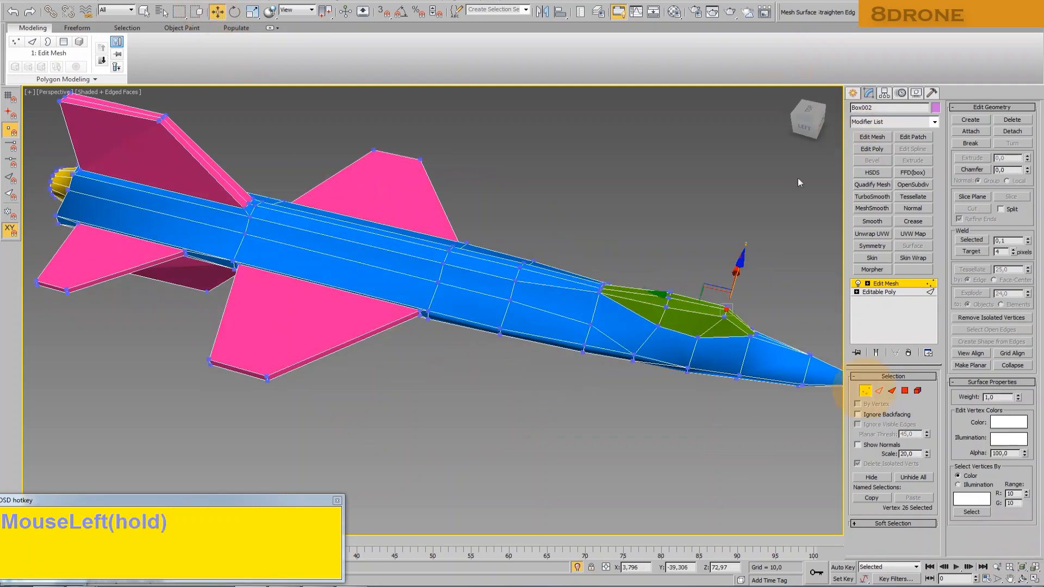
{"action": "left_click_drag", "start_coordinate": [808, 111], "coordinate": [520, 344]}
{"action": "scroll", "coordinate": [520, 344], "scroll_direction": "down", "scroll_amount": 3}
{"action": "left_click", "coordinate": [59, 92]}
{"action": "left_click", "coordinate": [96, 140]}
{"action": "scroll", "coordinate": [207, 197], "scroll_direction": "up", "scroll_amount": 2}
{"action": "left_click_drag", "start_coordinate": [119, 186], "coordinate": [835, 339]}
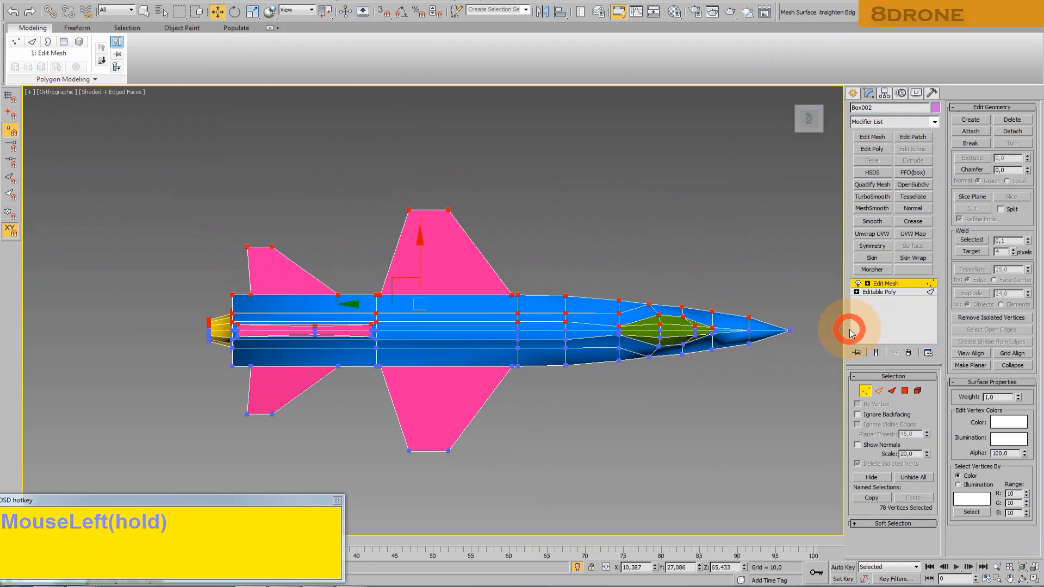
{"action": "left_click_drag", "start_coordinate": [851, 333], "coordinate": [851, 332]}
{"action": "key", "text": "Delete"}
{"action": "middle_click_drag", "start_coordinate": [571, 305], "coordinate": [555, 292]}
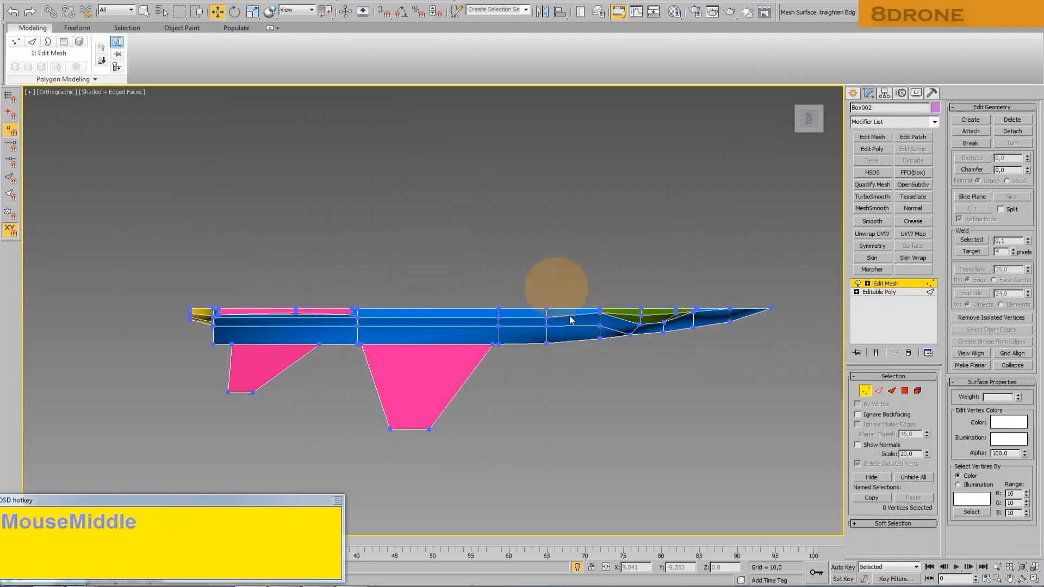
Select the fuselage side faces of the nose and below the canopy on the remaining half
{"action": "left_click", "coordinate": [1022, 579]}
{"action": "left_click_drag", "start_coordinate": [457, 326], "coordinate": [391, 279]}
{"action": "middle_click_drag", "start_coordinate": [392, 280], "coordinate": [402, 294]}
{"action": "left_click", "coordinate": [913, 391]}
{"action": "middle_click_drag", "start_coordinate": [655, 381], "coordinate": [641, 368]}
{"action": "scroll", "coordinate": [682, 380], "scroll_direction": "up", "scroll_amount": 3}
{"action": "left_click", "coordinate": [719, 375], "text": "ctrl"}
{"action": "left_click", "coordinate": [664, 372], "text": "ctrl"}
{"action": "left_click", "coordinate": [667, 346], "text": "ctrl"}
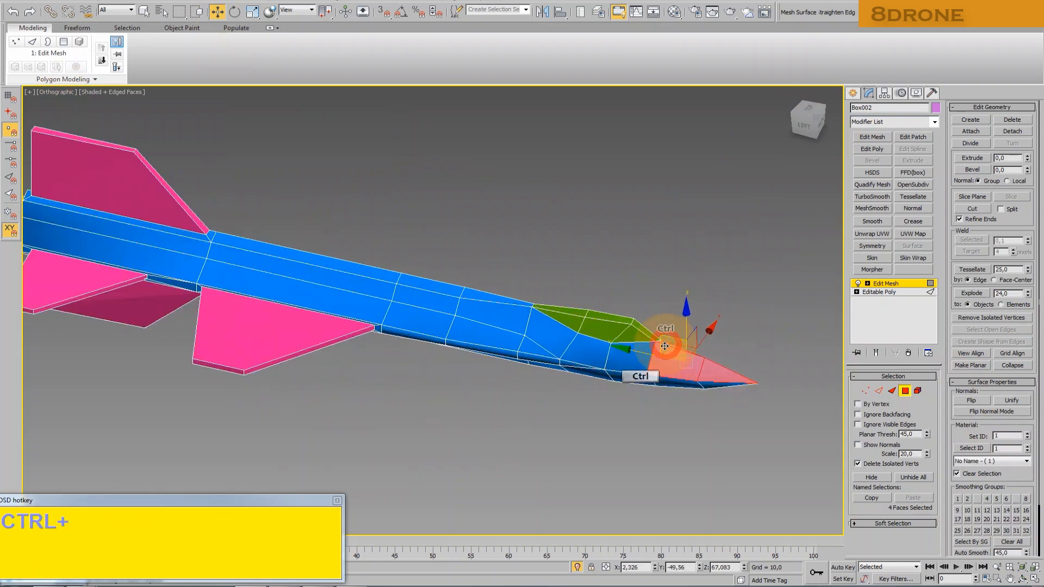
{"action": "left_click", "coordinate": [630, 358], "text": "ctrl"}
Add the fuselage side and upper faces between the canopy and the vertical fin to the selection
{"action": "left_click", "coordinate": [496, 309], "text": "ctrl"}
{"action": "left_click", "coordinate": [427, 298], "text": "ctrl"}
{"action": "left_click", "coordinate": [413, 278], "text": "ctrl"}
{"action": "left_click", "coordinate": [467, 323], "text": "ctrl"}
{"action": "left_click", "coordinate": [361, 303], "text": "ctrl"}
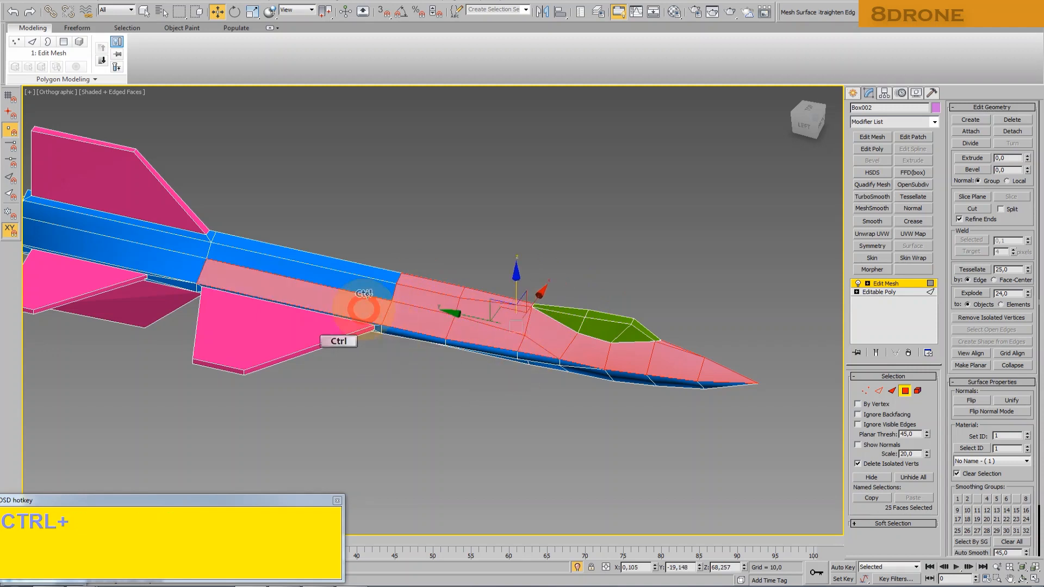
{"action": "left_click", "coordinate": [361, 270], "text": "ctrl"}
{"action": "left_click", "coordinate": [359, 249], "text": "ctrl"}
Add the narrow faces along the lower fuselage side, from the wing root forward, to the selection
{"action": "scroll", "coordinate": [383, 328], "scroll_direction": "up", "scroll_amount": 2}
{"action": "scroll", "coordinate": [383, 329], "scroll_direction": "up", "scroll_amount": 1}
{"action": "left_click", "coordinate": [384, 329], "text": "ctrl"}
{"action": "left_click", "coordinate": [436, 341], "text": "ctrl"}
{"action": "left_click", "coordinate": [564, 367], "text": "ctrl"}
{"action": "left_click", "coordinate": [733, 396], "text": "ctrl"}
{"action": "left_click", "coordinate": [772, 404], "text": "ctrl"}
{"action": "scroll", "coordinate": [771, 403], "scroll_direction": "down", "scroll_amount": 2}
{"action": "middle_click_drag", "start_coordinate": [626, 392], "coordinate": [585, 388]}
{"action": "scroll", "coordinate": [585, 388], "scroll_direction": "down", "scroll_amount": 2}
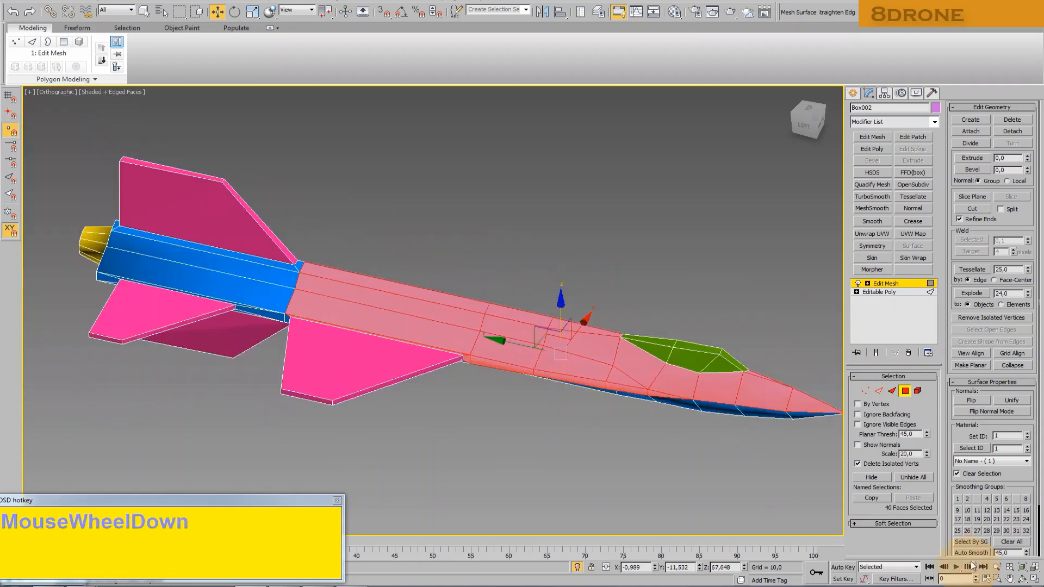
Add the narrow fuselage side faces below the wing and around the tailplane root to the selection
{"action": "left_click", "coordinate": [1022, 579]}
{"action": "left_click_drag", "start_coordinate": [424, 326], "coordinate": [442, 275]}
{"action": "scroll", "coordinate": [357, 384], "scroll_direction": "up", "scroll_amount": 4}
{"action": "key", "text": "w"}
{"action": "left_click", "coordinate": [345, 322], "text": "ctrl"}
{"action": "left_click", "coordinate": [191, 320], "text": "ctrl"}
{"action": "left_click", "coordinate": [100, 311], "text": "ctrl"}
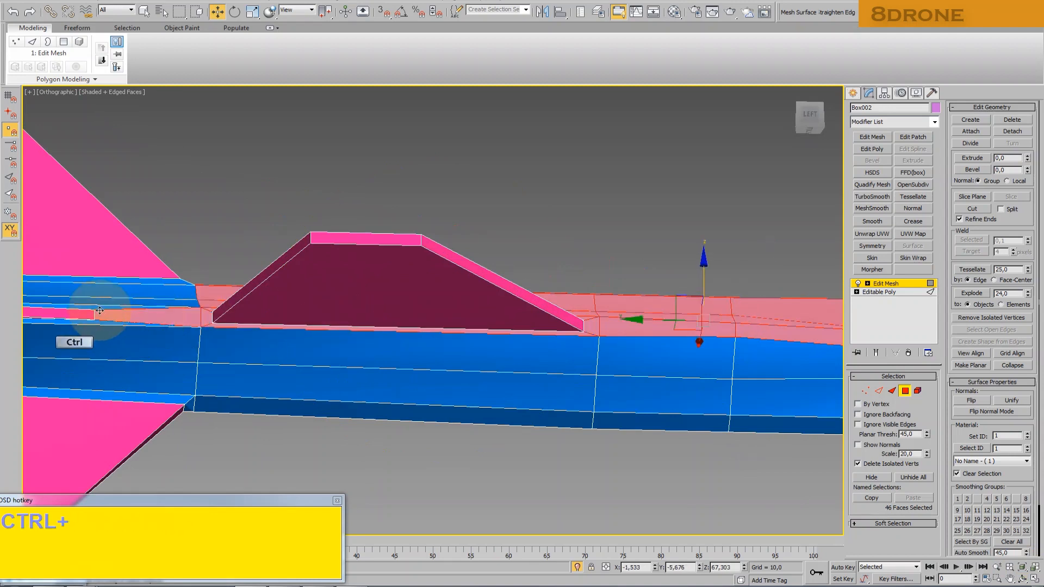
{"action": "middle_click_drag", "start_coordinate": [123, 302], "coordinate": [559, 282]}
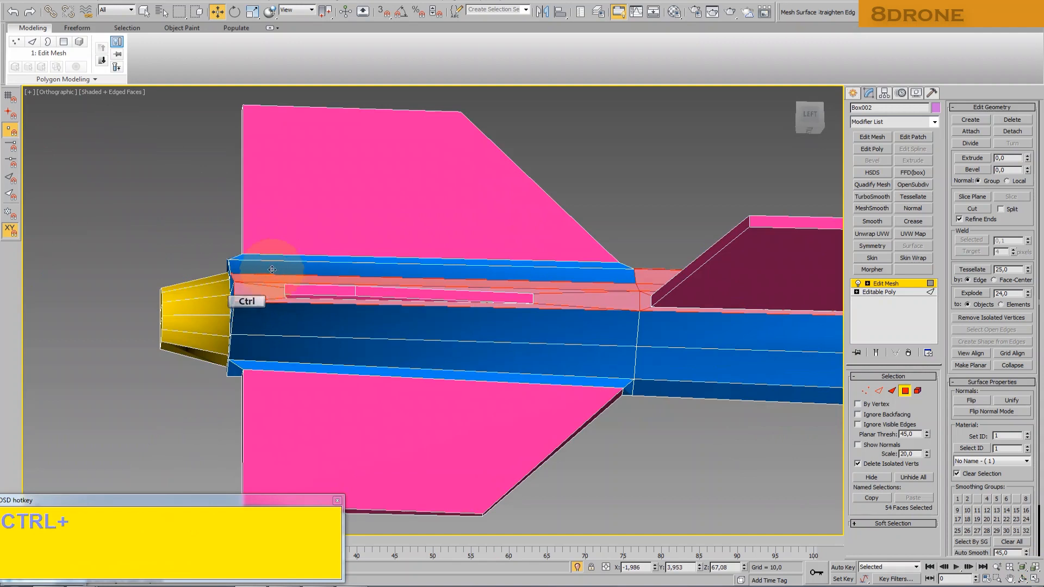
Add the upper rear fuselage faces beside the vertical fin, including the small face at the tail end, to the selection
{"action": "left_click", "coordinate": [313, 266], "text": "ctrl"}
{"action": "left_click", "coordinate": [1025, 580]}
{"action": "left_click_drag", "start_coordinate": [407, 280], "coordinate": [380, 361]}
{"action": "middle_click_drag", "start_coordinate": [434, 253], "coordinate": [360, 434]}
{"action": "key", "text": "Escape"}
{"action": "left_click", "coordinate": [600, 326], "text": "ctrl"}
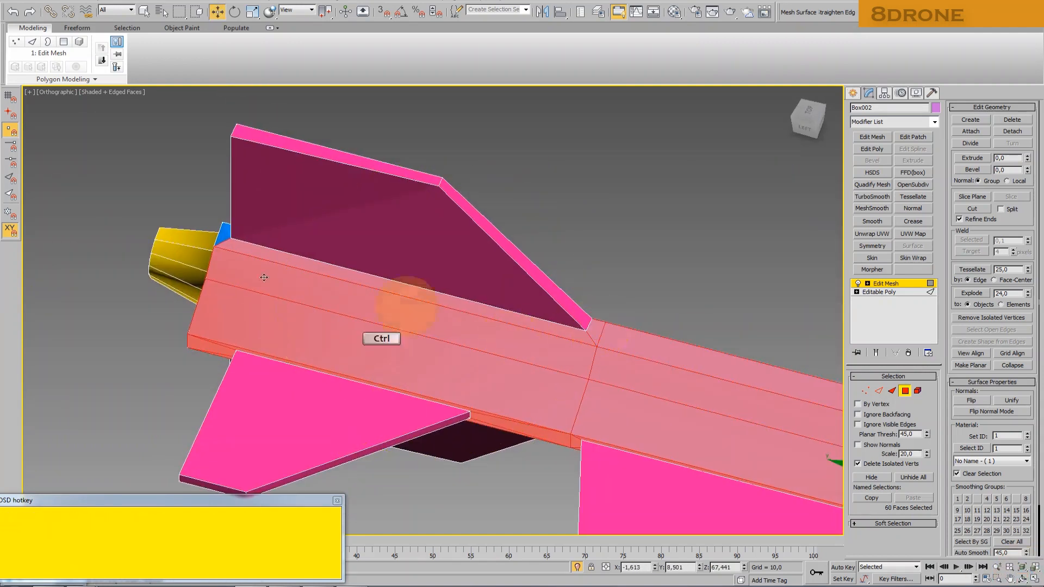
{"action": "left_click", "coordinate": [225, 235], "text": "ctrl"}
Set the diffuse colour of material 21 - Default to orange and apply it to the selected upper fuselage faces
{"action": "scroll", "coordinate": [376, 275], "scroll_direction": "down", "scroll_amount": 3}
{"action": "middle_click_drag", "start_coordinate": [432, 263], "coordinate": [361, 266]}
{"action": "left_click", "coordinate": [1025, 580]}
{"action": "mouse_move", "coordinate": [356, 317]}
{"action": "left_mouse_down"}
{"action": "mouse_move", "coordinate": [412, 226]}
{"action": "mouse_move", "coordinate": [431, 228]}
{"action": "mouse_move", "coordinate": [354, 307]}
{"action": "left_mouse_up"}
{"action": "left_click", "coordinate": [674, 12]}
{"action": "left_click", "coordinate": [740, 211]}
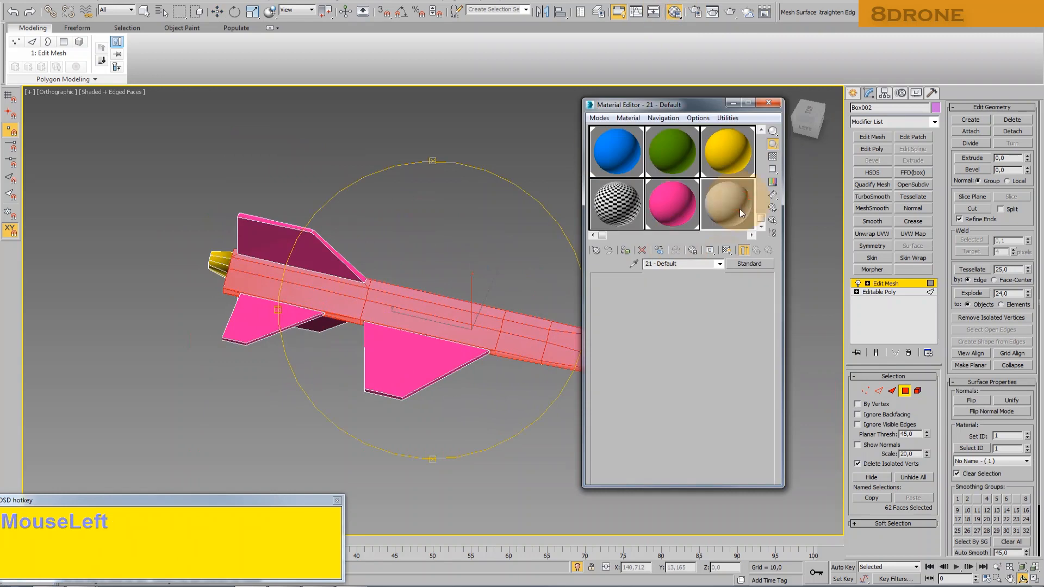
{"action": "left_click", "coordinate": [655, 343]}
{"action": "mouse_move", "coordinate": [275, 76]}
{"action": "left_mouse_down"}
{"action": "mouse_move", "coordinate": [276, 46]}
{"action": "mouse_move", "coordinate": [264, 81]}
{"action": "mouse_move", "coordinate": [300, 93]}
{"action": "mouse_move", "coordinate": [299, 63]}
{"action": "left_mouse_up"}
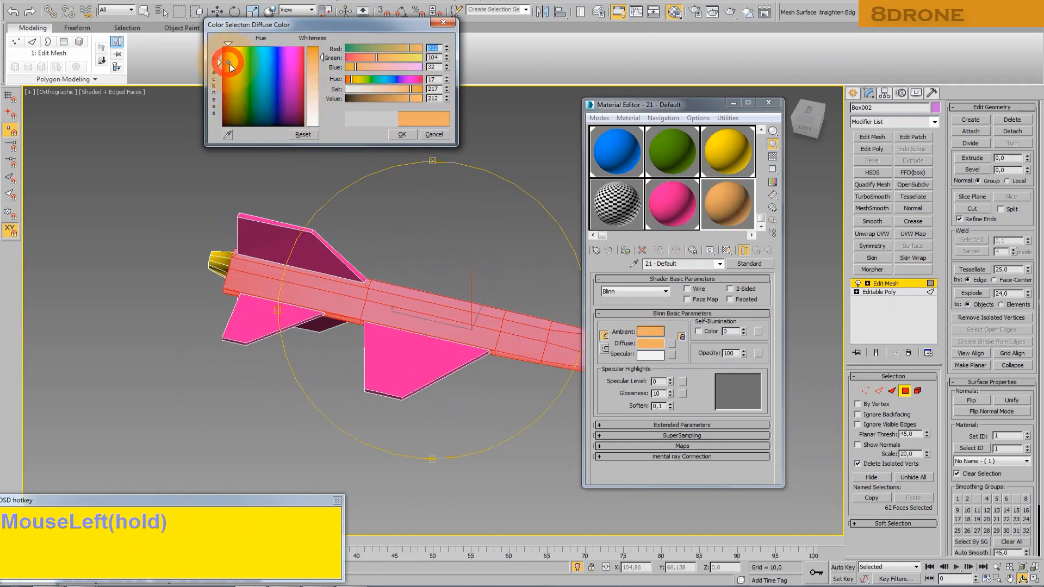
{"action": "left_click", "coordinate": [402, 134]}
{"action": "middle_click_drag", "start_coordinate": [416, 213], "coordinate": [297, 215]}
{"action": "left_click_drag", "start_coordinate": [694, 103], "coordinate": [754, 105]}
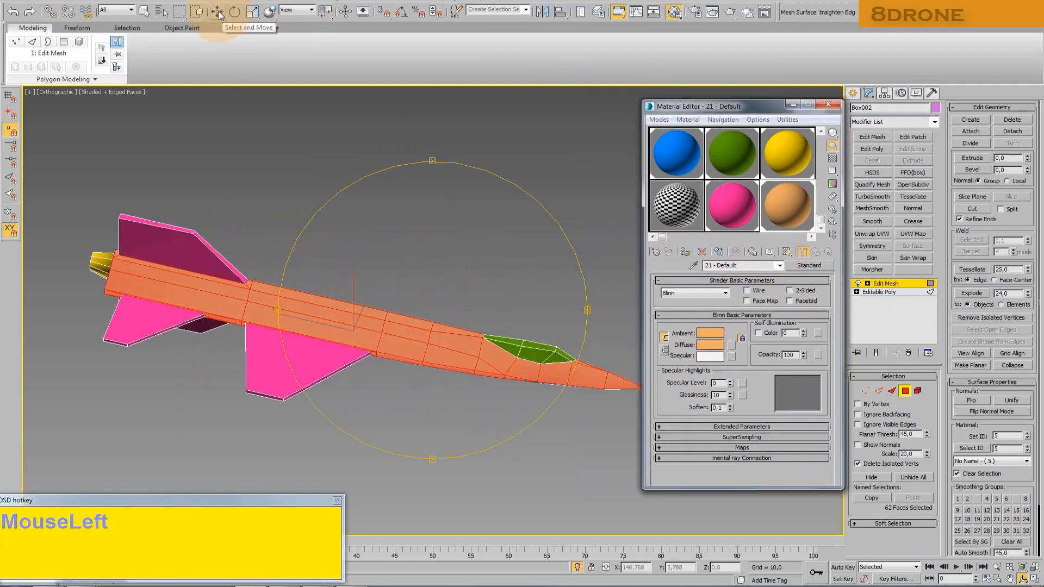
Clear the face selection, turn the aircraft to show its underside and choose the unused material 16 - Default
{"action": "left_click", "coordinate": [281, 151]}
{"action": "left_click", "coordinate": [1024, 580]}
{"action": "left_click_drag", "start_coordinate": [429, 315], "coordinate": [459, 233]}
{"action": "middle_click_drag", "start_coordinate": [458, 233], "coordinate": [375, 301]}
{"action": "left_click_drag", "start_coordinate": [755, 177], "coordinate": [637, 185]}
{"action": "left_click", "coordinate": [703, 161]}
Select the blue underside faces from the nose tip back through the front fuselage
{"action": "key", "text": "w"}
{"action": "left_click", "coordinate": [581, 318]}
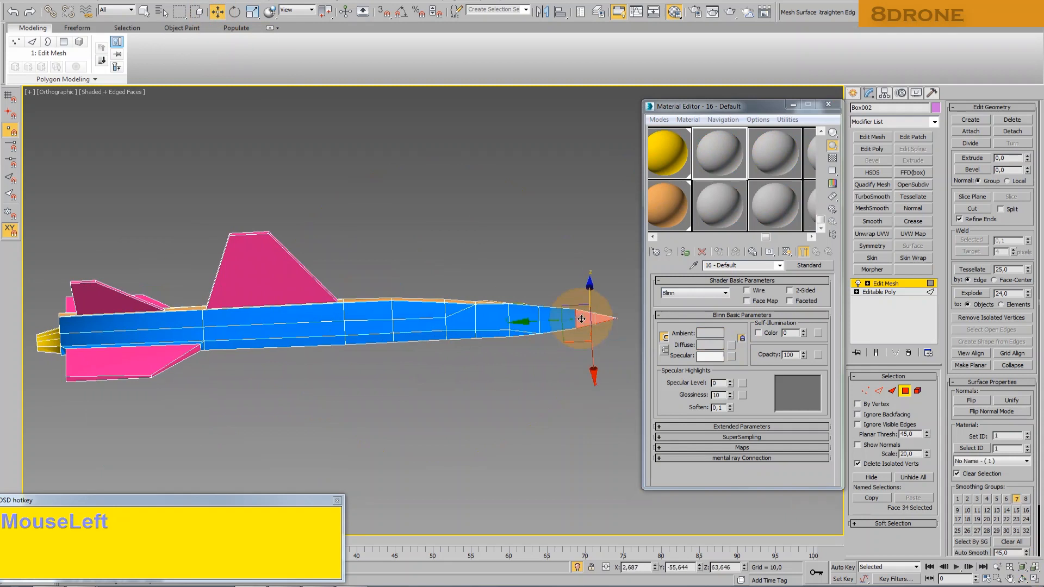
{"action": "left_click", "coordinate": [561, 321], "text": "ctrl"}
{"action": "left_click", "coordinate": [521, 319], "text": "ctrl"}
{"action": "left_click", "coordinate": [454, 309], "text": "ctrl"}
{"action": "left_click", "coordinate": [460, 322], "text": "ctrl"}
{"action": "left_click", "coordinate": [461, 334], "text": "ctrl"}
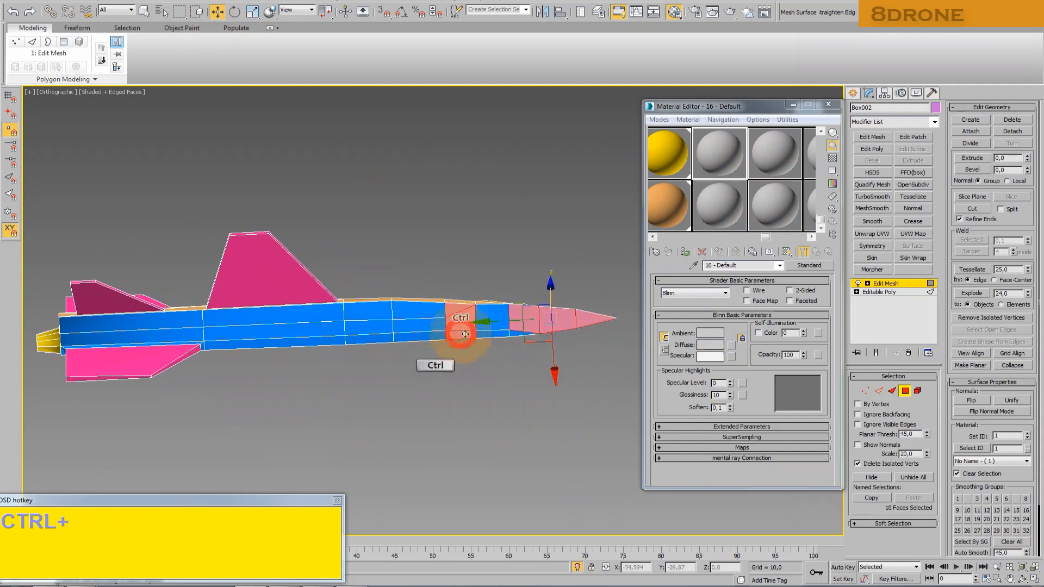
{"action": "left_click", "coordinate": [490, 335], "text": "ctrl"}
{"action": "left_click", "coordinate": [491, 319], "text": "ctrl"}
{"action": "left_click", "coordinate": [519, 333], "text": "ctrl"}
Add the underside faces of the middle fuselage, back to the trailing edge of the wing, to the selection
{"action": "left_click", "coordinate": [409, 336], "text": "ctrl"}
{"action": "left_click", "coordinate": [410, 325], "text": "ctrl"}
{"action": "left_click", "coordinate": [408, 311], "text": "ctrl"}
{"action": "left_click", "coordinate": [372, 311], "text": "ctrl"}
{"action": "left_click", "coordinate": [368, 327], "text": "ctrl"}
{"action": "left_click", "coordinate": [365, 338], "text": "ctrl"}
{"action": "left_click", "coordinate": [308, 342], "text": "ctrl"}
{"action": "left_click", "coordinate": [299, 329], "text": "ctrl"}
{"action": "left_click", "coordinate": [289, 317], "text": "ctrl"}
Add the rear fuselage underside faces and the small remaining faces near the tail to the selection
{"action": "left_click", "coordinate": [189, 319], "text": "ctrl"}
{"action": "left_click", "coordinate": [183, 335], "text": "ctrl"}
{"action": "middle_click_drag", "start_coordinate": [142, 345], "coordinate": [537, 317]}
{"action": "scroll", "coordinate": [293, 334], "scroll_direction": "up", "scroll_amount": 4}
{"action": "scroll", "coordinate": [293, 334], "scroll_direction": "up", "scroll_amount": 2}
{"action": "left_click", "coordinate": [335, 331], "text": "ctrl"}
{"action": "left_click", "coordinate": [469, 335], "text": "ctrl"}
Set the diffuse colour of material 16 - Default to dark grey and assign it to the selected underside faces
{"action": "middle_click_drag", "start_coordinate": [479, 290], "coordinate": [345, 279]}
{"action": "scroll", "coordinate": [345, 280], "scroll_direction": "down", "scroll_amount": 3}
{"action": "middle_click_drag", "start_coordinate": [489, 272], "coordinate": [388, 290]}
{"action": "left_click", "coordinate": [711, 347]}
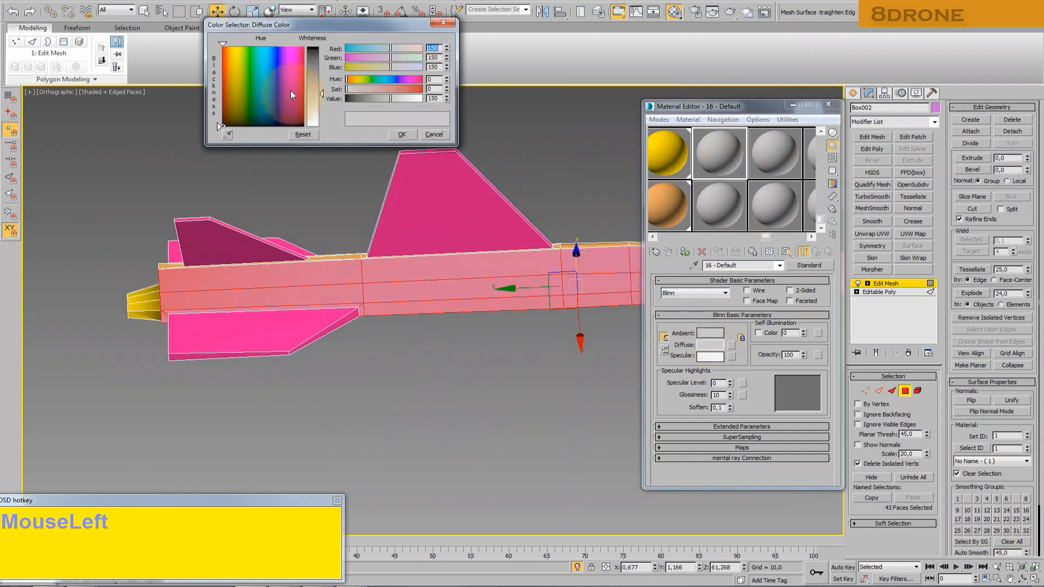
{"action": "left_click", "coordinate": [325, 59]}
{"action": "left_click", "coordinate": [398, 134]}
{"action": "left_click", "coordinate": [689, 257]}
Deselect the faces, examine the recoloured aircraft from several angles and close the Material Editor
{"action": "left_click", "coordinate": [510, 371]}
{"action": "middle_click_drag", "start_coordinate": [510, 370], "coordinate": [582, 351]}
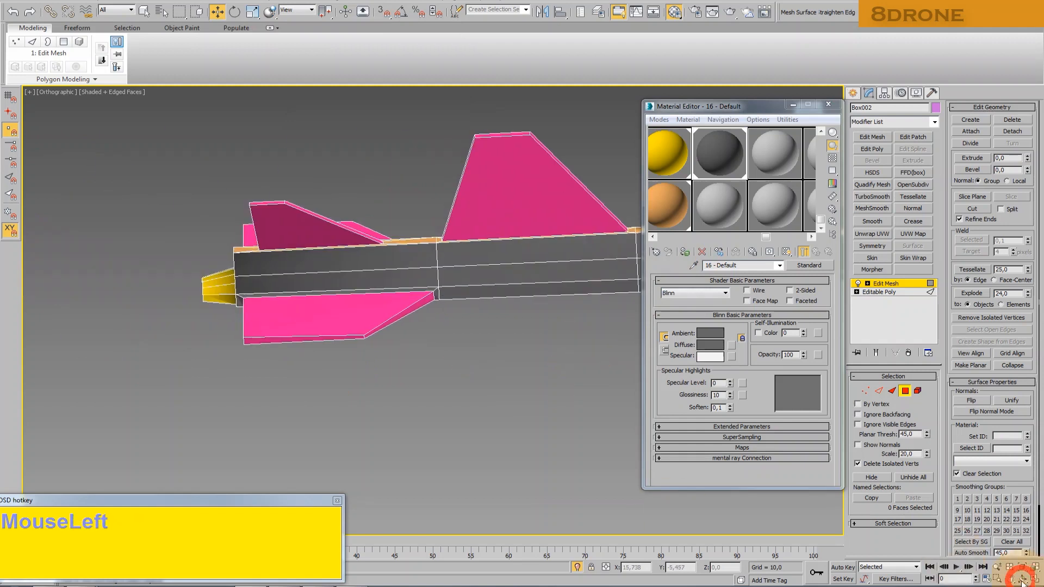
{"action": "left_click_drag", "start_coordinate": [468, 321], "coordinate": [468, 366]}
{"action": "scroll", "coordinate": [253, 224], "scroll_direction": "up", "scroll_amount": 1}
{"action": "middle_click_drag", "start_coordinate": [253, 225], "coordinate": [345, 271]}
{"action": "scroll", "coordinate": [346, 271], "scroll_direction": "up", "scroll_amount": 1}
{"action": "scroll", "coordinate": [395, 207], "scroll_direction": "down", "scroll_amount": 3}
{"action": "left_click_drag", "start_coordinate": [522, 239], "coordinate": [434, 254]}
{"action": "middle_click_drag", "start_coordinate": [459, 237], "coordinate": [223, 334]}
{"action": "left_click", "coordinate": [835, 118]}
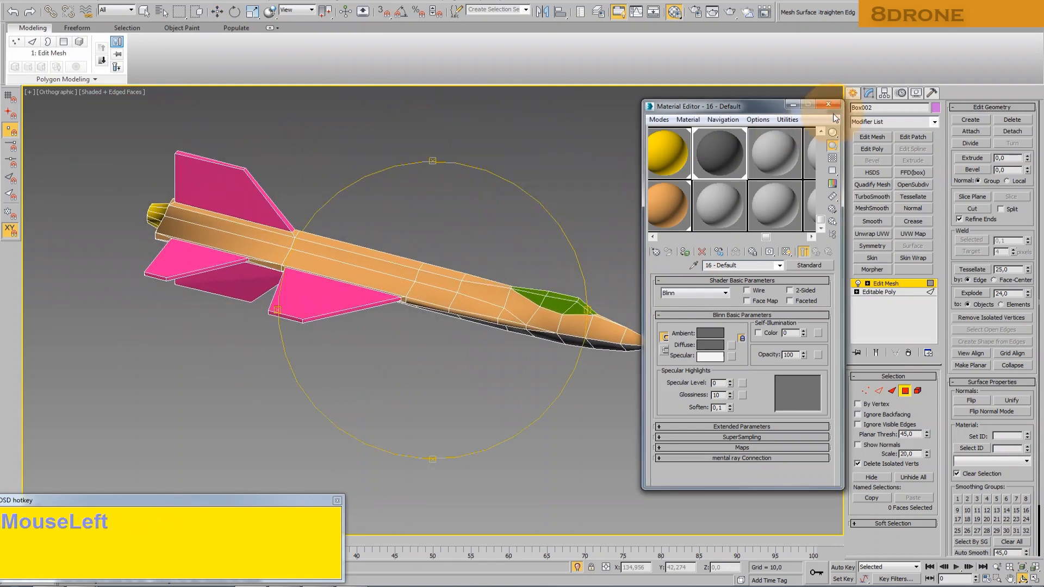
{"action": "left_click", "coordinate": [830, 105]}
{"action": "middle_click_drag", "start_coordinate": [428, 319], "coordinate": [460, 318]}
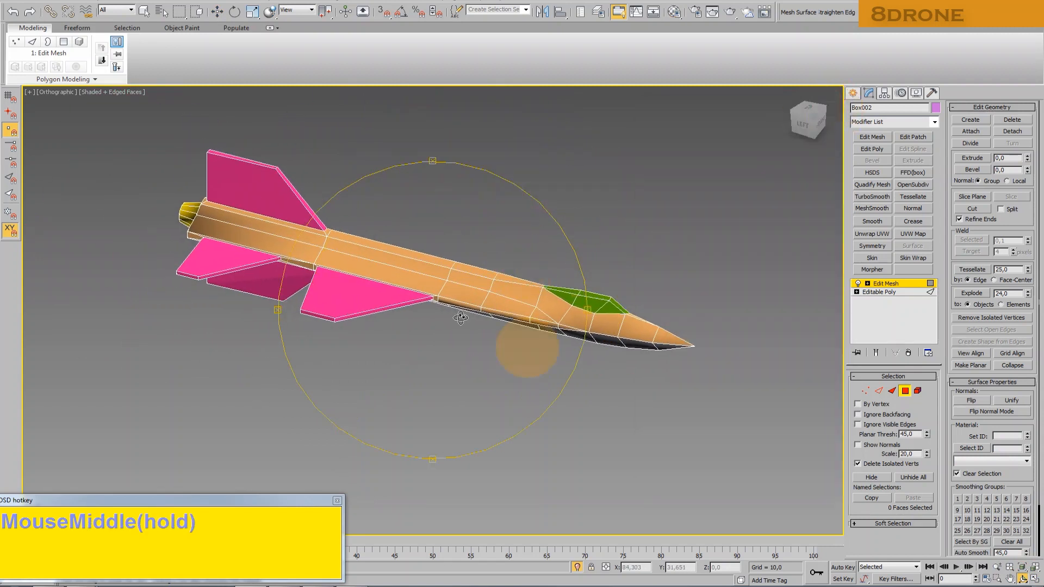
Switch to vertex level in the Top view and select all vertices along the aircraft's centreline
{"action": "left_click", "coordinate": [910, 315]}
{"action": "left_click", "coordinate": [580, 289]}
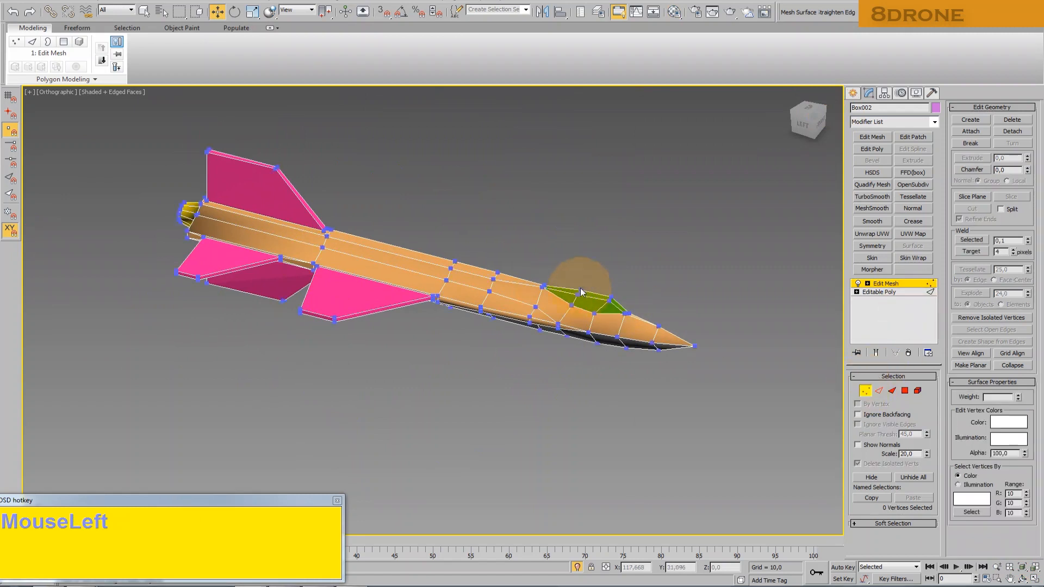
{"action": "left_click", "coordinate": [732, 131]}
{"action": "left_click", "coordinate": [48, 94]}
{"action": "left_click", "coordinate": [75, 152]}
{"action": "middle_click_drag", "start_coordinate": [450, 455], "coordinate": [488, 125]}
{"action": "left_click_drag", "start_coordinate": [487, 119], "coordinate": [443, 495]}
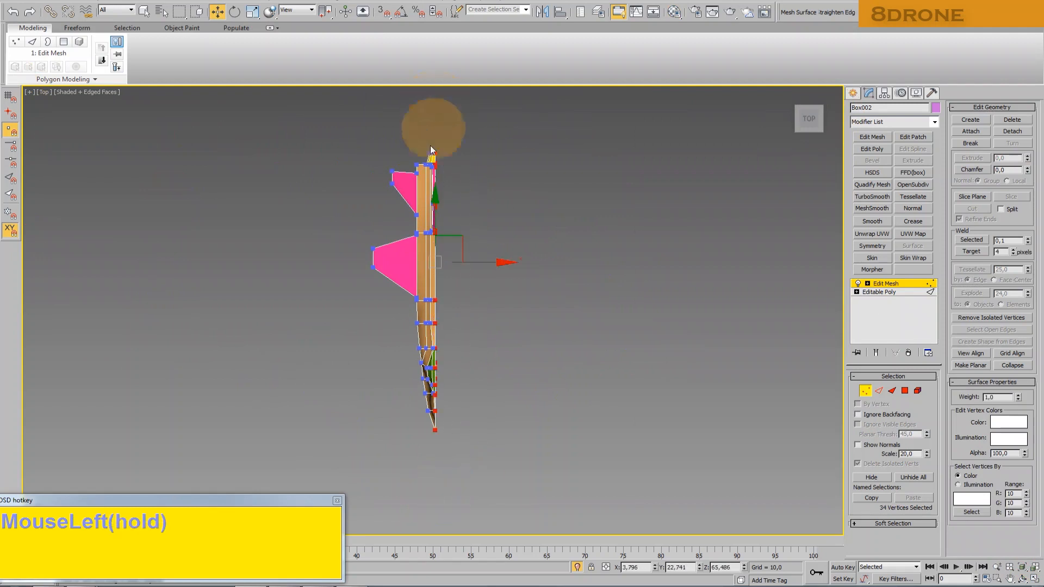
Check the selected centreline vertices up close and flatten them along X with the Scale tool
{"action": "scroll", "coordinate": [427, 148], "scroll_direction": "up", "scroll_amount": 6}
{"action": "middle_click_drag", "start_coordinate": [468, 497], "coordinate": [417, 122]}
{"action": "middle_click_drag", "start_coordinate": [425, 375], "coordinate": [424, 133]}
{"action": "middle_click_drag", "start_coordinate": [394, 387], "coordinate": [403, 93]}
{"action": "middle_click_drag", "start_coordinate": [393, 483], "coordinate": [399, 113]}
{"action": "left_click", "coordinate": [251, 14]}
{"action": "middle_click_drag", "start_coordinate": [465, 248], "coordinate": [482, 427]}
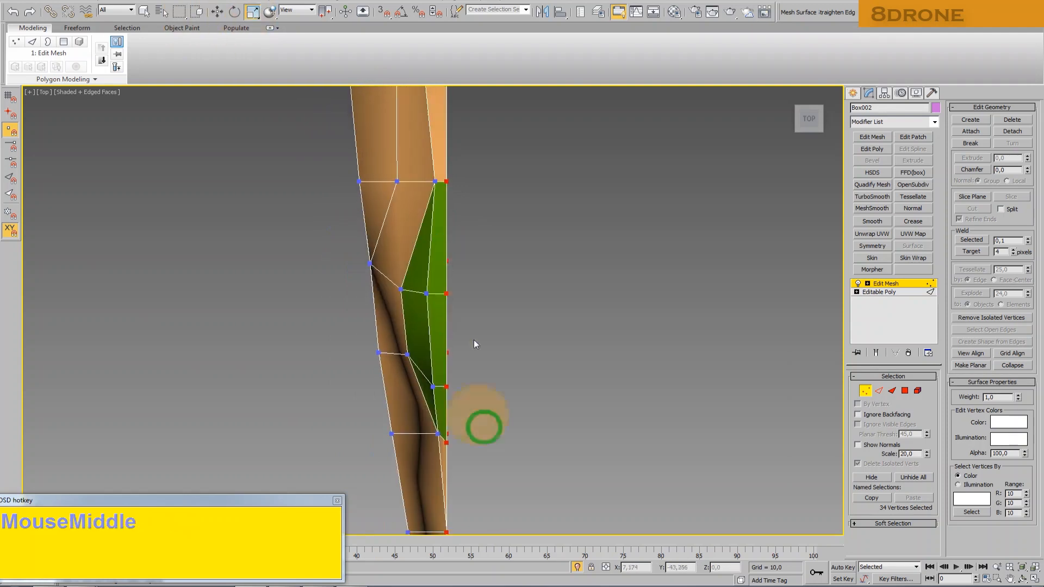
{"action": "scroll", "coordinate": [465, 311], "scroll_direction": "down", "scroll_amount": 5}
{"action": "middle_click_drag", "start_coordinate": [457, 201], "coordinate": [470, 399]}
{"action": "mouse_move", "coordinate": [320, 260]}
{"action": "left_mouse_down"}
{"action": "mouse_move", "coordinate": [233, 257]}
{"action": "mouse_move", "coordinate": [696, 248]}
{"action": "left_mouse_up"}
Add a Symmetry modifier mirroring the aircraft half about the X axis with Flip enabled
{"action": "left_click", "coordinate": [871, 247]}
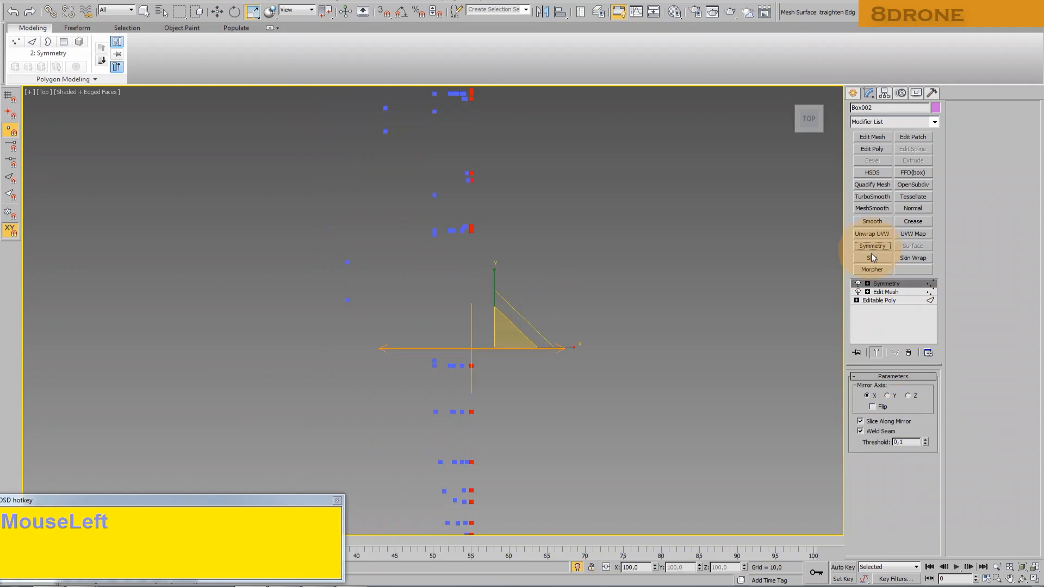
{"action": "left_click", "coordinate": [879, 409]}
{"action": "left_click", "coordinate": [709, 362]}
{"action": "scroll", "coordinate": [641, 297], "scroll_direction": "down", "scroll_amount": 3}
{"action": "scroll", "coordinate": [640, 297], "scroll_direction": "up", "scroll_amount": 1}
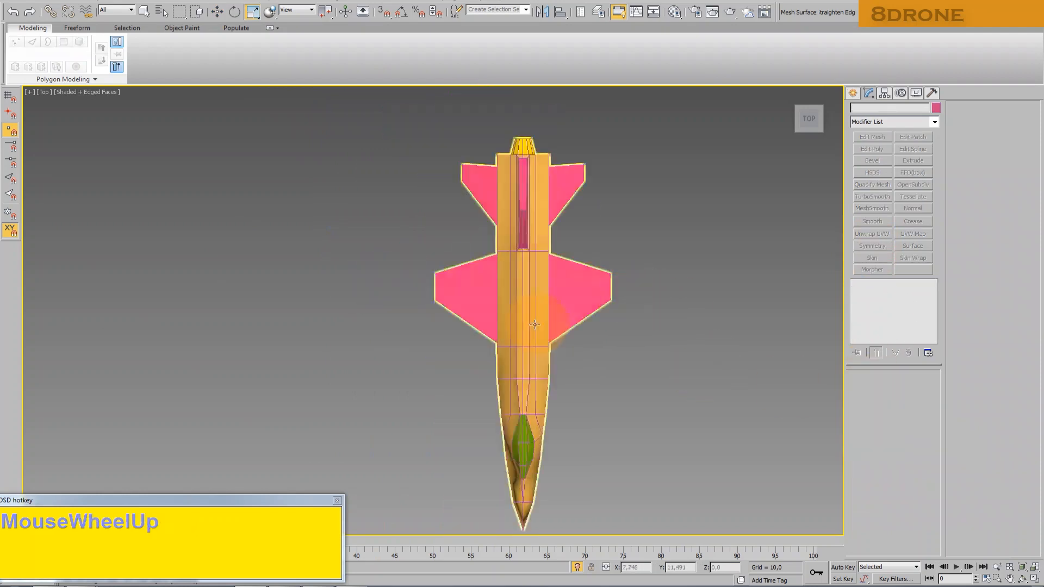
Switch to a perspective view and centre the pivot of the mirrored aircraft on the object
{"action": "left_click", "coordinate": [562, 315]}
{"action": "left_click_drag", "start_coordinate": [792, 93], "coordinate": [767, 136]}
{"action": "middle_click_drag", "start_coordinate": [484, 157], "coordinate": [507, 365]}
{"action": "left_click", "coordinate": [884, 93]}
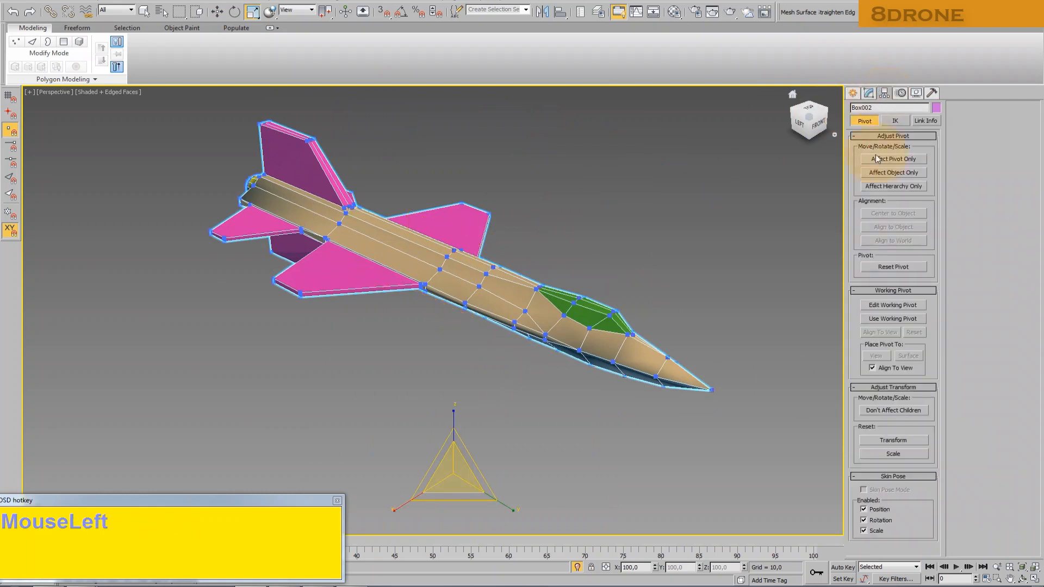
{"action": "left_click", "coordinate": [880, 215]}
{"action": "left_click", "coordinate": [868, 93]}
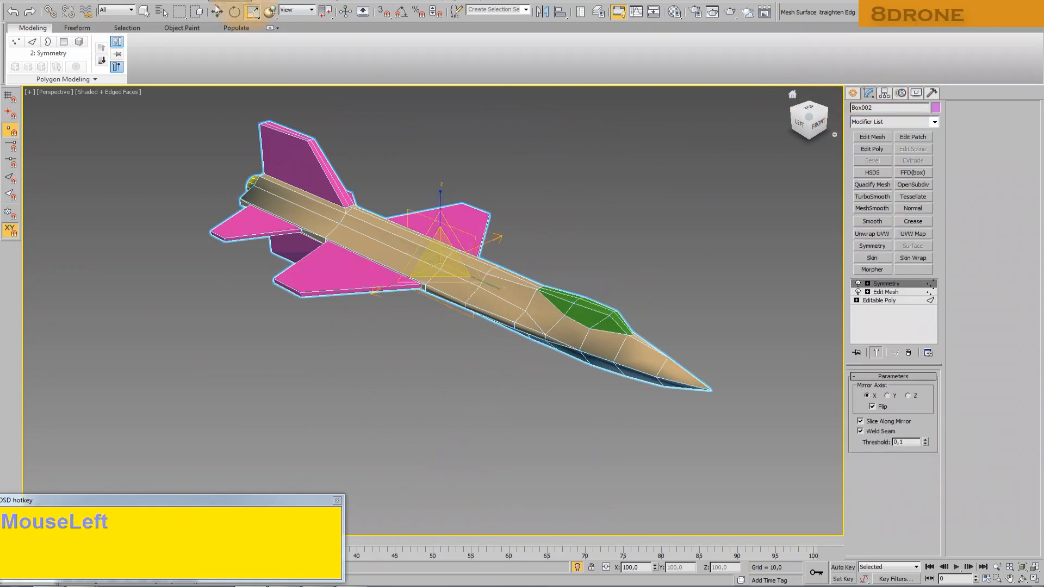
Add an Edit Poly modifier, collapse the entire modifier stack and deselect the aircraft
{"action": "middle_click_drag", "start_coordinate": [628, 235], "coordinate": [601, 243]}
{"action": "left_click", "coordinate": [872, 147]}
{"action": "right_click", "coordinate": [893, 285]}
{"action": "left_click", "coordinate": [928, 393]}
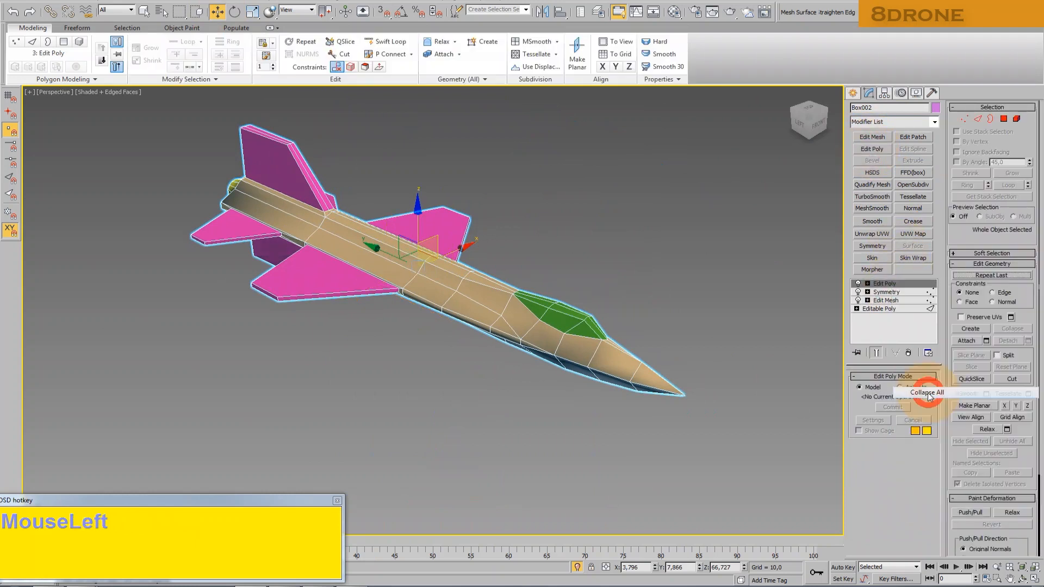
{"action": "left_click", "coordinate": [580, 321]}
{"action": "middle_click_drag", "start_coordinate": [479, 273], "coordinate": [489, 285]}
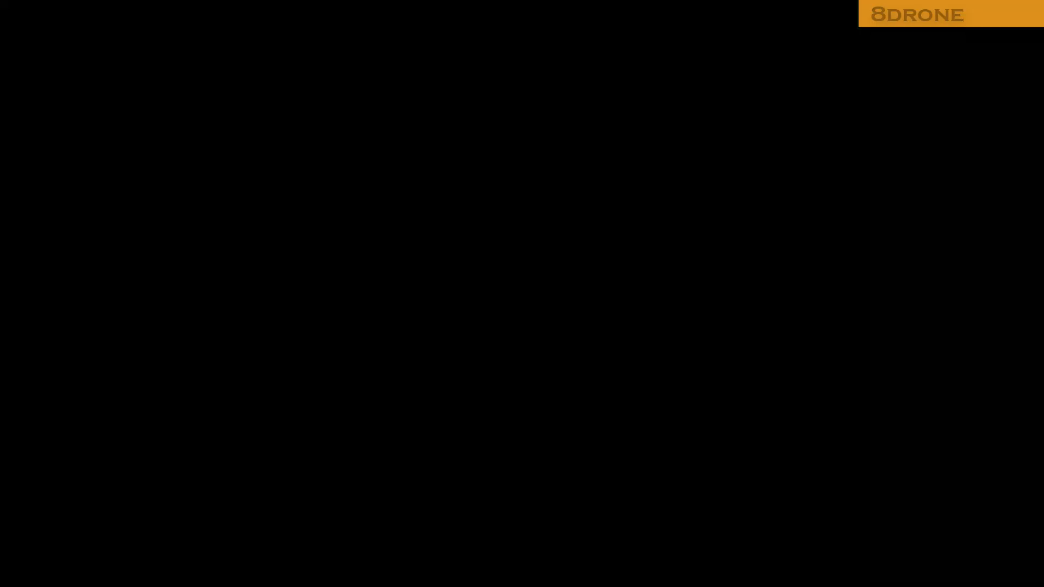
Change the viewport shading style to Clay
{"action": "left_click", "coordinate": [208, 44]}
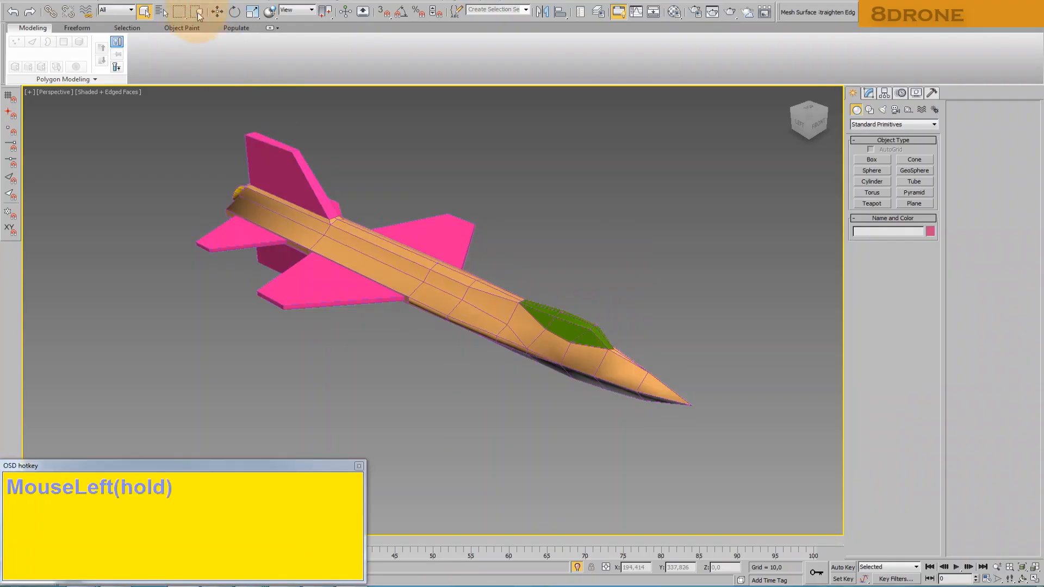
{"action": "left_click", "coordinate": [87, 91]}
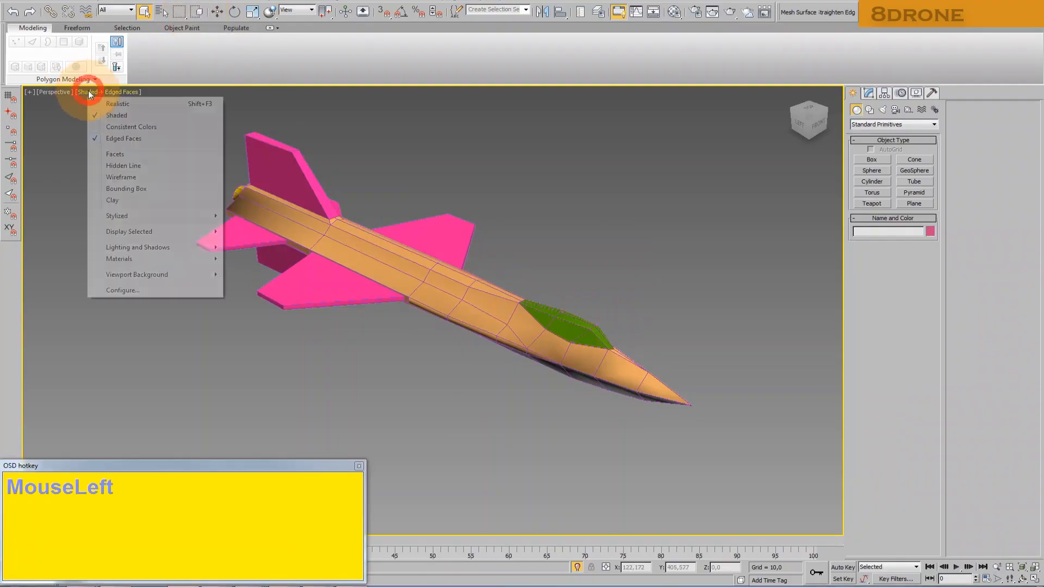
{"action": "left_click", "coordinate": [128, 200]}
{"action": "middle_click_drag", "start_coordinate": [338, 263], "coordinate": [368, 308]}
Apply an Unwrap UVW modifier to the aircraft and open the UV editor
{"action": "left_click", "coordinate": [869, 93]}
{"action": "left_click", "coordinate": [524, 337]}
{"action": "left_click", "coordinate": [871, 234]}
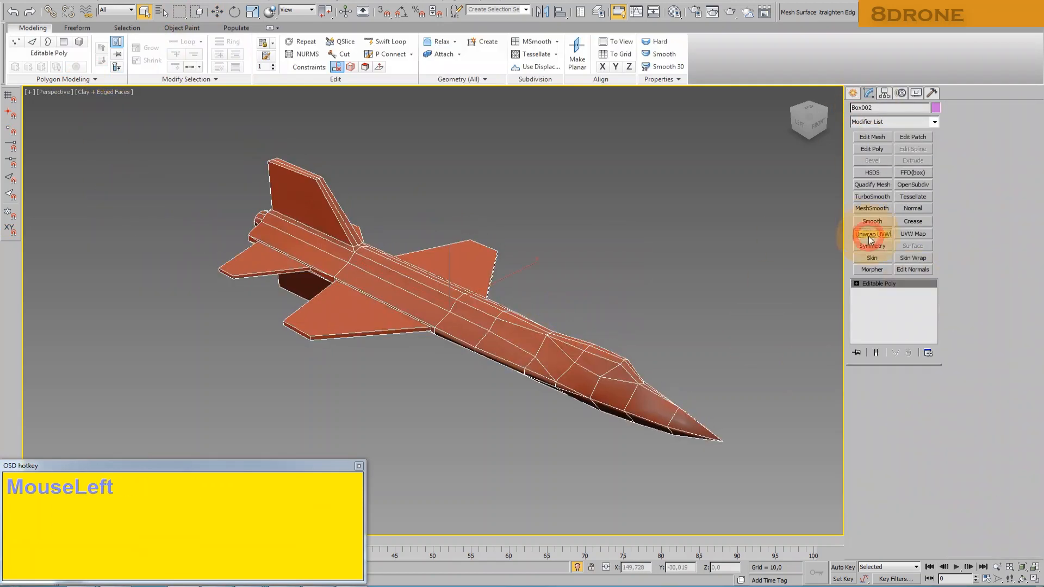
{"action": "left_click", "coordinate": [886, 496]}
Pick the corrugated metal bitmap as the UV editor's background texture and confirm the Unwrap Options
{"action": "left_click_drag", "start_coordinate": [295, 53], "coordinate": [298, 86]}
{"action": "double_click", "coordinate": [420, 167]}
{"action": "double_click", "coordinate": [217, 158]}
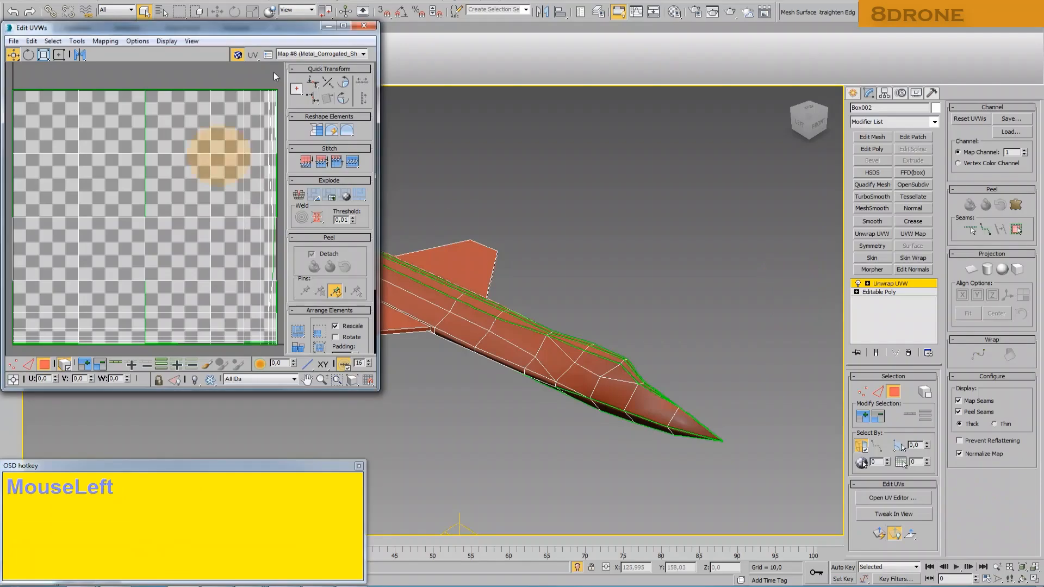
{"action": "left_click", "coordinate": [140, 42]}
{"action": "left_click", "coordinate": [116, 93]}
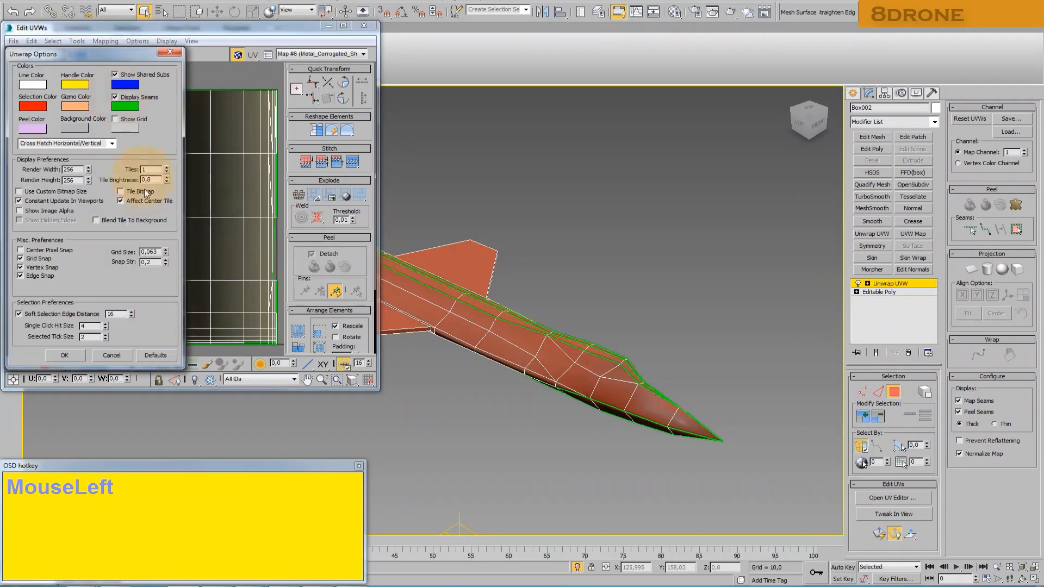
{"action": "left_click", "coordinate": [64, 355]}
Select all faces in the UV editor and apply normal mapping with the Top/Bottom Mapping option
{"action": "scroll", "coordinate": [103, 217], "scroll_direction": "down", "scroll_amount": 2}
{"action": "scroll", "coordinate": [103, 213], "scroll_direction": "down", "scroll_amount": 2}
{"action": "middle_click_drag", "start_coordinate": [103, 213], "coordinate": [146, 235]}
{"action": "left_click_drag", "start_coordinate": [53, 139], "coordinate": [269, 330]}
{"action": "left_click", "coordinate": [107, 42]}
{"action": "left_click", "coordinate": [83, 66]}
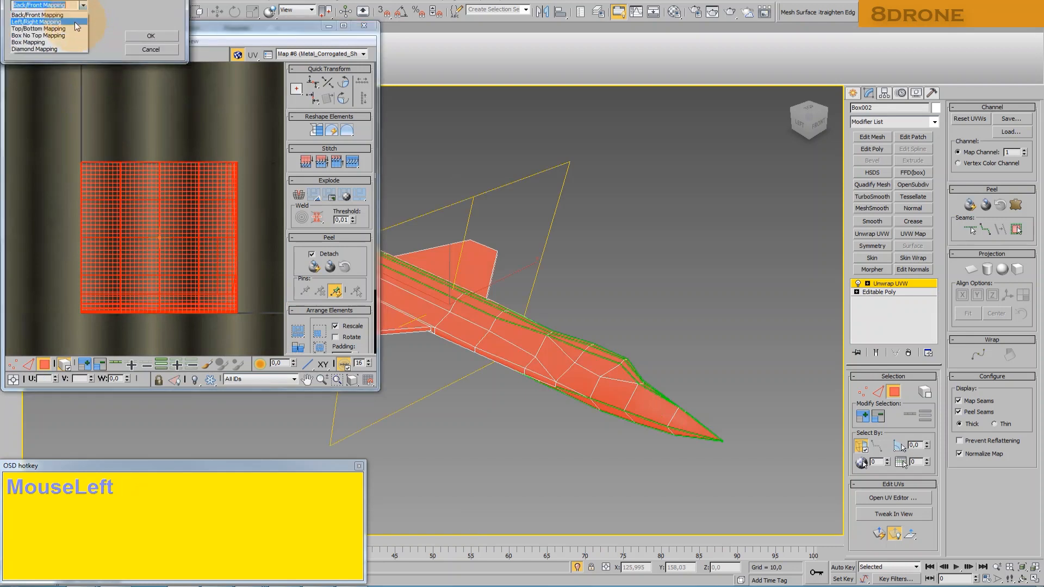
{"action": "left_click", "coordinate": [130, 35]}
Move both aircraft UV clusters outside the texture square and deselect them
{"action": "scroll", "coordinate": [168, 118], "scroll_direction": "down", "scroll_amount": 4}
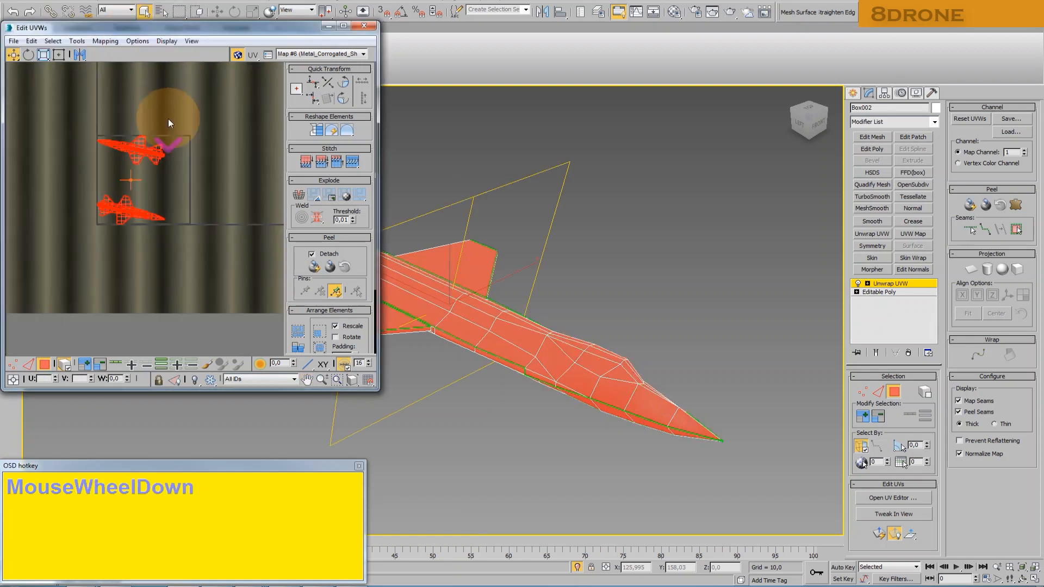
{"action": "left_click_drag", "start_coordinate": [133, 148], "coordinate": [217, 221]}
{"action": "scroll", "coordinate": [172, 175], "scroll_direction": "up", "scroll_amount": 1}
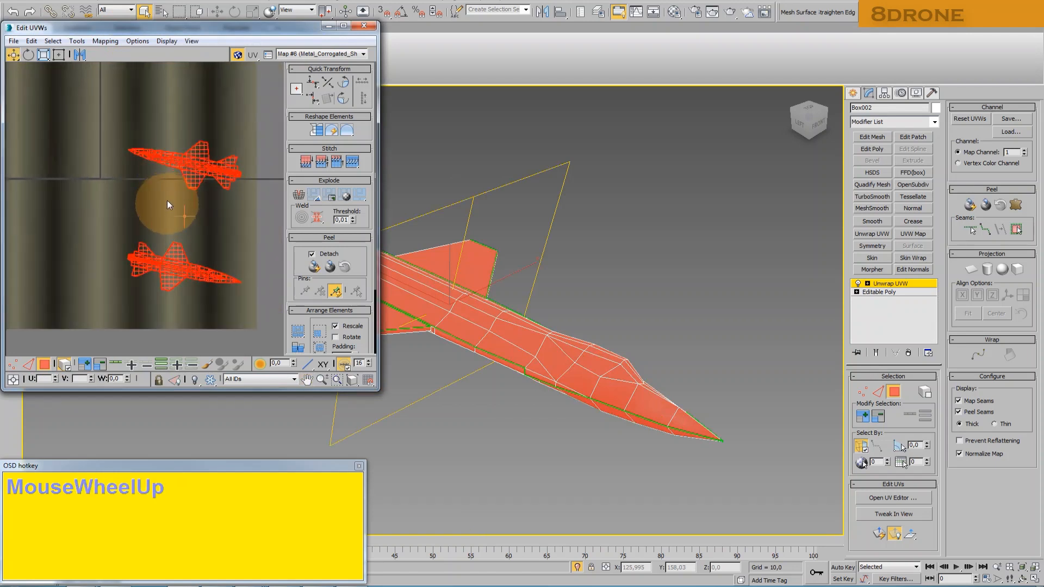
{"action": "left_click_drag", "start_coordinate": [172, 163], "coordinate": [172, 172]}
{"action": "left_click", "coordinate": [144, 183]}
Turn off element selection and select the wing and tailplane faces of the lower aircraft UV cluster
{"action": "left_click", "coordinate": [65, 364]}
{"action": "middle_click_drag", "start_coordinate": [142, 295], "coordinate": [109, 274]}
{"action": "scroll", "coordinate": [117, 280], "scroll_direction": "up", "scroll_amount": 3}
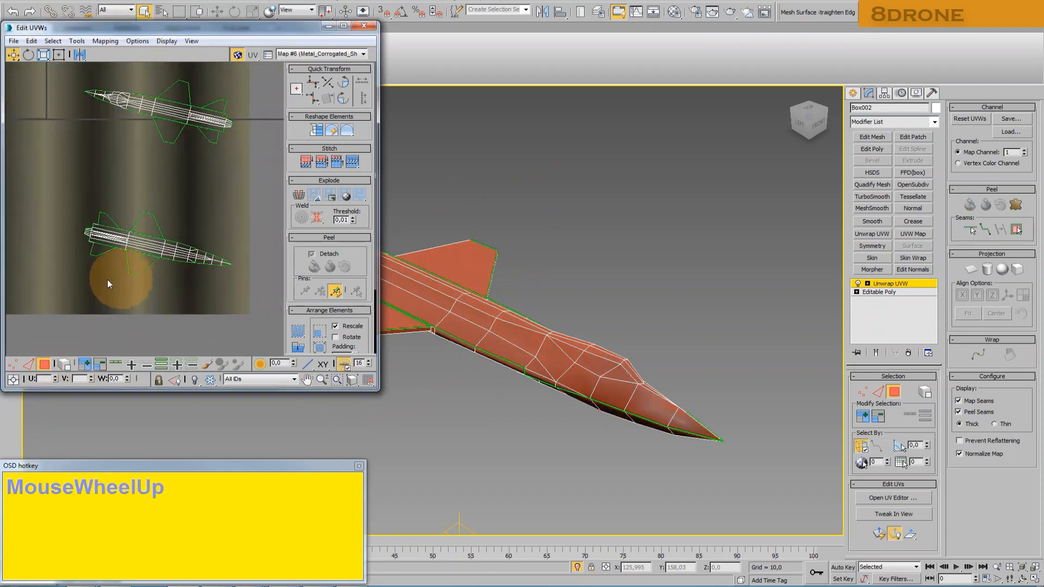
{"action": "left_click", "coordinate": [95, 250], "text": "ctrl"}
{"action": "left_click", "coordinate": [105, 199], "text": "ctrl"}
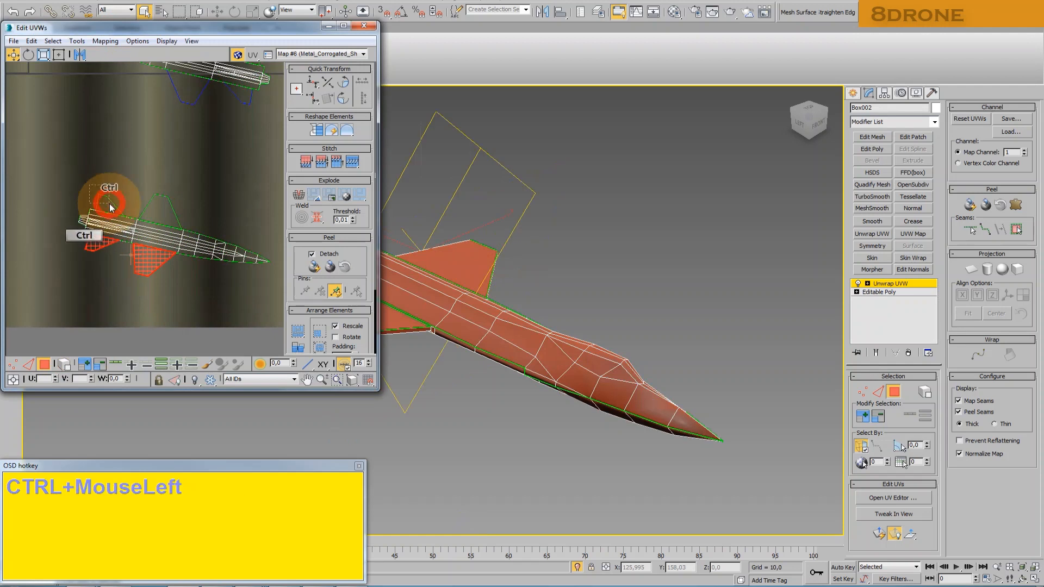
{"action": "left_click", "coordinate": [160, 202], "text": "ctrl"}
{"action": "scroll", "coordinate": [81, 211], "scroll_direction": "up", "scroll_amount": 4, "text": "ctrl"}
{"action": "left_click", "coordinate": [92, 229], "text": "ctrl"}
{"action": "left_click", "coordinate": [95, 240], "text": "ctrl"}
Add the wing and tailplane faces of the upper aircraft UV cluster to the selection
{"action": "middle_click_drag", "start_coordinate": [126, 156], "coordinate": [87, 265]}
{"action": "left_click", "coordinate": [185, 188], "text": "ctrl"}
{"action": "left_click_drag", "start_coordinate": [246, 211], "coordinate": [239, 190], "text": "ctrl"}
{"action": "left_click_drag", "start_coordinate": [247, 122], "coordinate": [266, 135], "text": "ctrl"}
{"action": "left_click_drag", "start_coordinate": [166, 80], "coordinate": [193, 109], "text": "ctrl"}
{"action": "middle_click_drag", "start_coordinate": [266, 162], "coordinate": [182, 178]}
{"action": "scroll", "coordinate": [220, 170], "scroll_direction": "up", "scroll_amount": 4}
{"action": "scroll", "coordinate": [198, 175], "scroll_direction": "down", "scroll_amount": 3}
Break the selected wing and tailplane faces off both fuselage clusters and move them aside
{"action": "right_click", "coordinate": [161, 132]}
{"action": "left_click", "coordinate": [132, 158]}
{"action": "scroll", "coordinate": [181, 174], "scroll_direction": "down", "scroll_amount": 3}
{"action": "left_click_drag", "start_coordinate": [181, 174], "coordinate": [81, 175]}
{"action": "middle_click_drag", "start_coordinate": [82, 175], "coordinate": [87, 60]}
Apply Flatten Mapping to the wing and tailplane faces, move the flattened pieces outside the texture square and deselect them
{"action": "left_click", "coordinate": [105, 41]}
{"action": "left_click", "coordinate": [93, 56]}
{"action": "left_click", "coordinate": [145, 49]}
{"action": "middle_click_drag", "start_coordinate": [137, 168], "coordinate": [146, 224]}
{"action": "scroll", "coordinate": [146, 224], "scroll_direction": "down", "scroll_amount": 3}
{"action": "left_click_drag", "start_coordinate": [84, 119], "coordinate": [6, 63]}
{"action": "left_click_drag", "start_coordinate": [55, 127], "coordinate": [46, 131]}
{"action": "left_click", "coordinate": [142, 207]}
Select the top, leading-edge and side faces of the upper tail fin within the upper fuselage UV cluster
{"action": "scroll", "coordinate": [183, 207], "scroll_direction": "up", "scroll_amount": 2}
{"action": "middle_click_drag", "start_coordinate": [208, 227], "coordinate": [152, 237]}
{"action": "scroll", "coordinate": [138, 205], "scroll_direction": "up", "scroll_amount": 2}
{"action": "scroll", "coordinate": [81, 233], "scroll_direction": "up", "scroll_amount": 3}
{"action": "scroll", "coordinate": [82, 239], "scroll_direction": "up", "scroll_amount": 2}
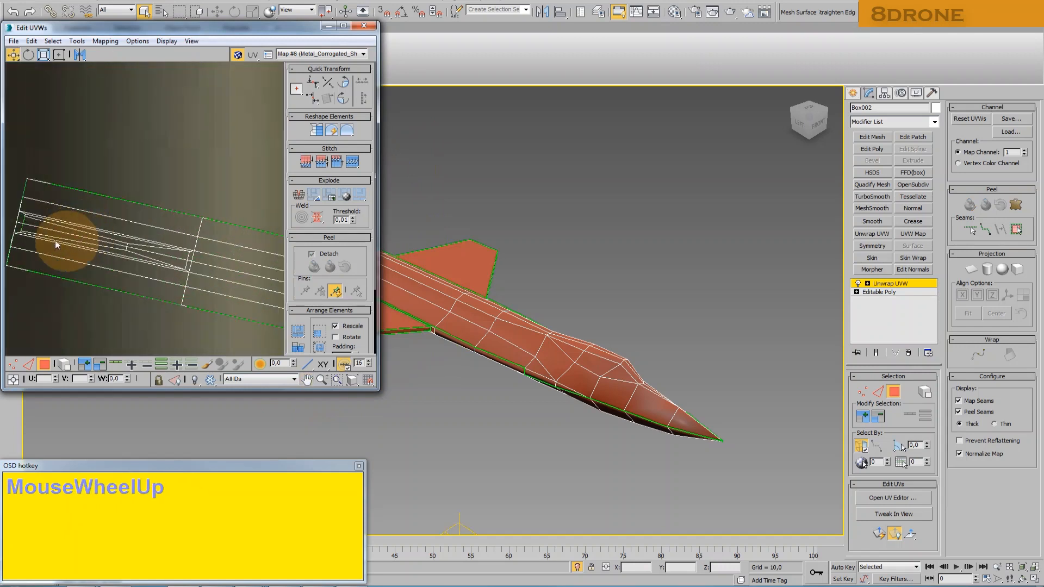
{"action": "mouse_move", "coordinate": [492, 280]}
{"action": "middle_mouse_down", "text": "alt"}
{"action": "mouse_move", "coordinate": [492, 327]}
{"action": "mouse_move", "coordinate": [489, 291]}
{"action": "middle_mouse_up", "text": "alt"}
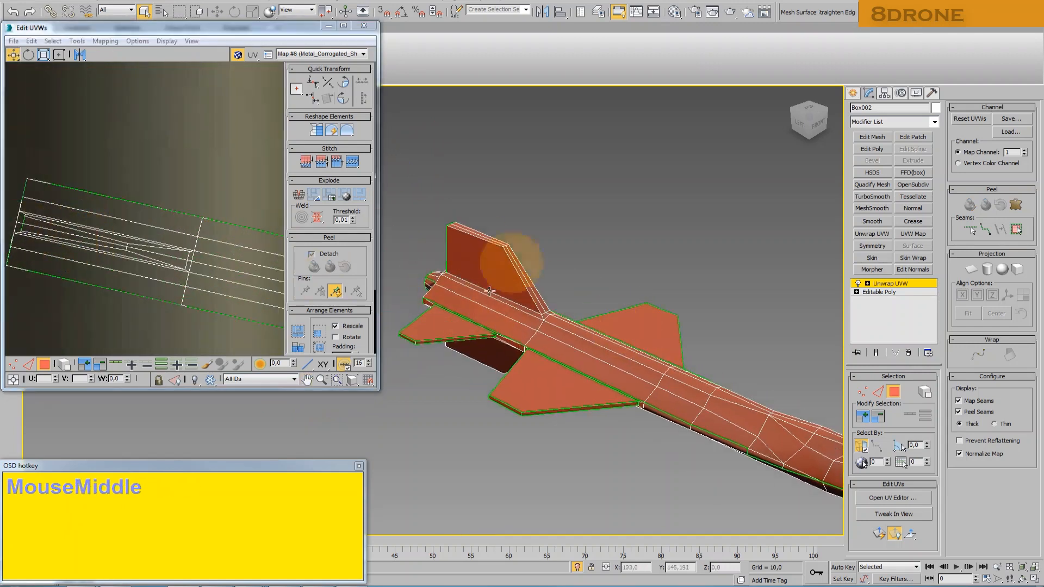
{"action": "middle_click_drag", "start_coordinate": [142, 187], "coordinate": [130, 217]}
{"action": "scroll", "coordinate": [174, 177], "scroll_direction": "down", "scroll_amount": 4}
{"action": "middle_click_drag", "start_coordinate": [204, 81], "coordinate": [139, 177]}
{"action": "scroll", "coordinate": [217, 138], "scroll_direction": "up", "scroll_amount": 4}
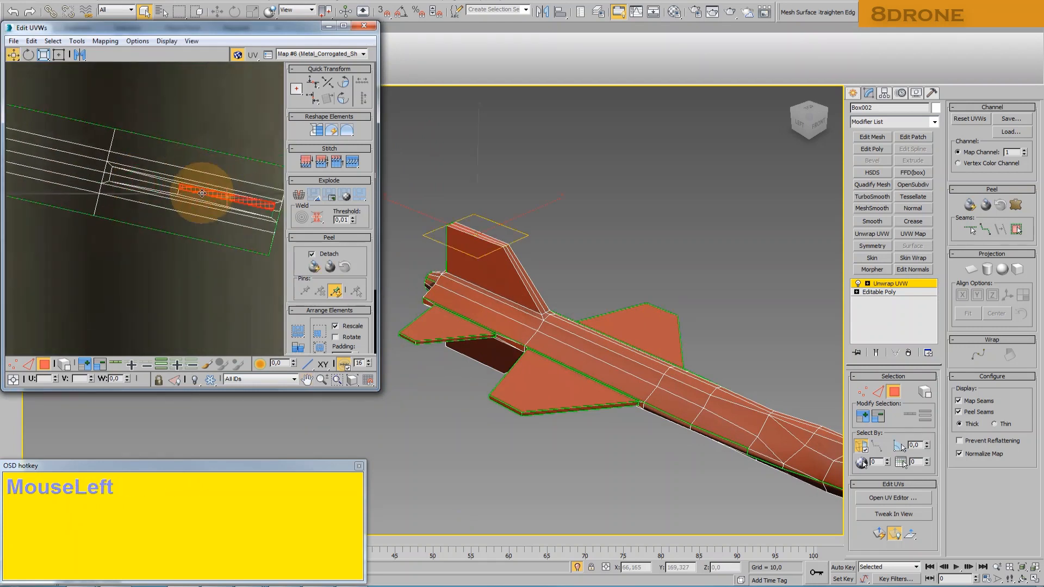
{"action": "left_click", "coordinate": [161, 192], "text": "ctrl"}
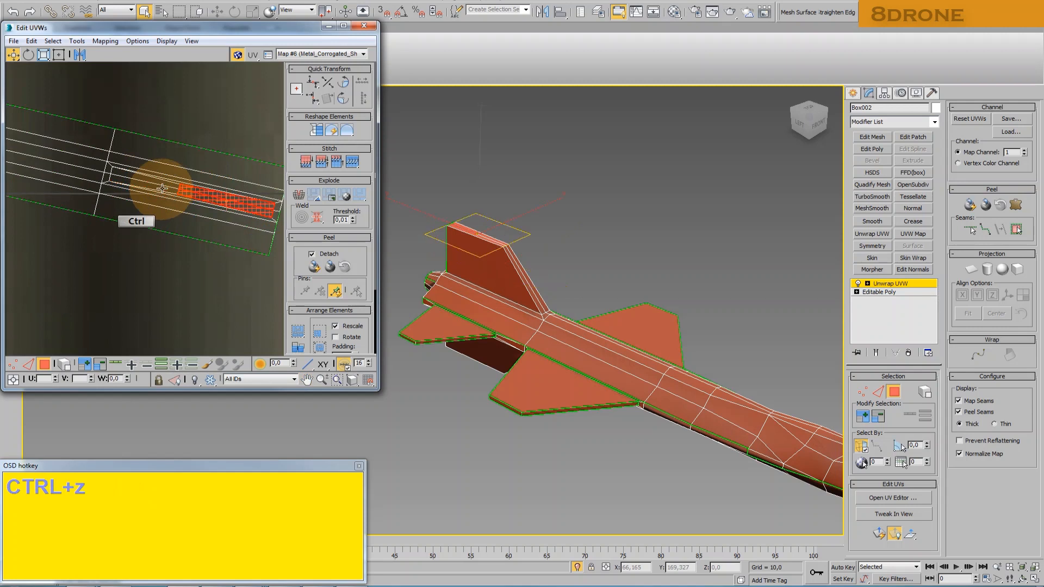
{"action": "left_click", "coordinate": [163, 181], "text": "ctrl"}
{"action": "middle_click_drag", "start_coordinate": [176, 201], "coordinate": [148, 209]}
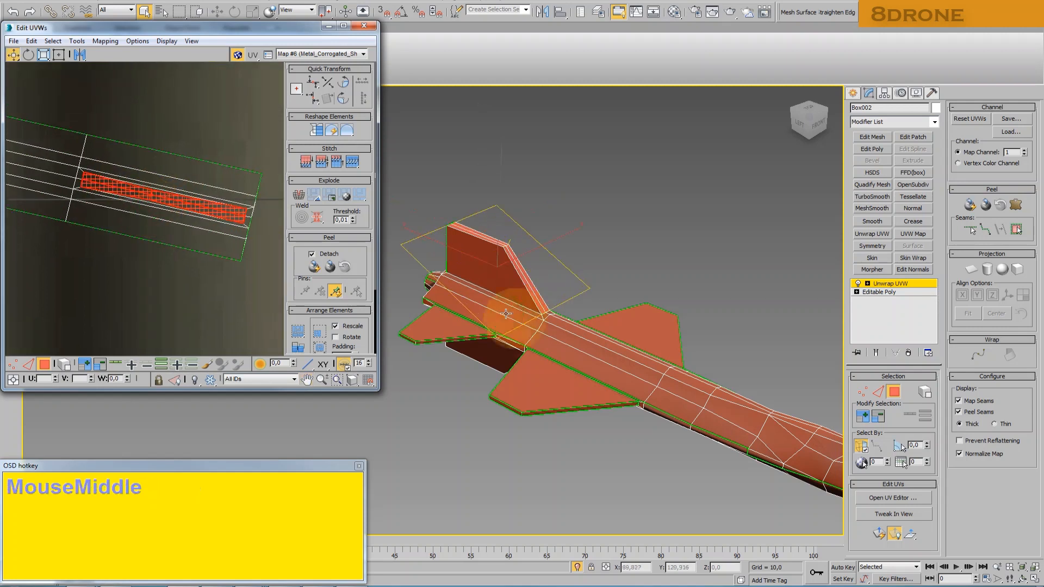
{"action": "middle_click_drag", "start_coordinate": [504, 311], "coordinate": [496, 315]}
{"action": "scroll", "coordinate": [167, 190], "scroll_direction": "up", "scroll_amount": 3}
{"action": "left_click", "coordinate": [165, 189], "text": "ctrl"}
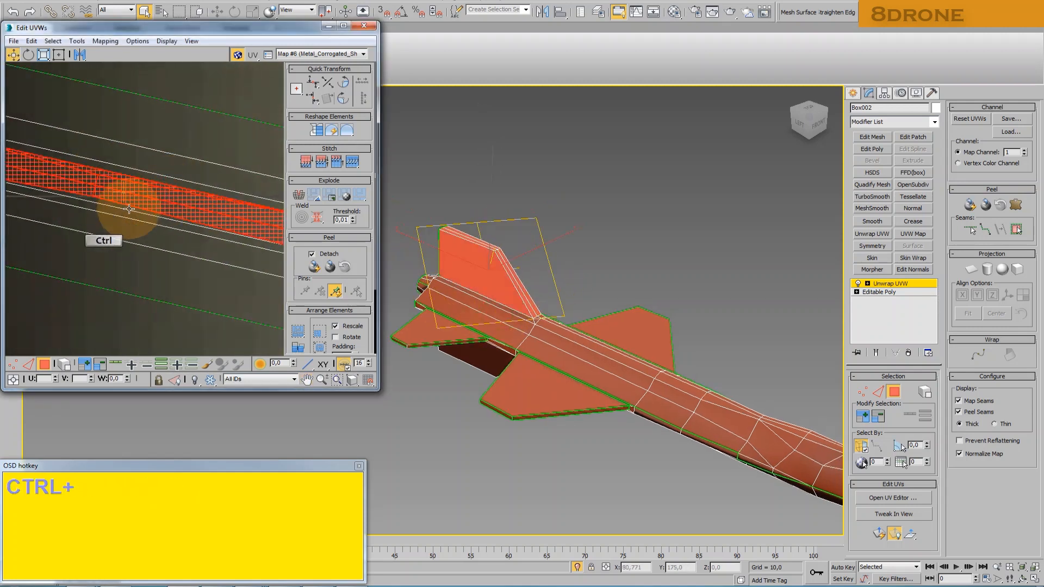
Add the two narrow rear faces of the upper tail fin to the selection on the model
{"action": "middle_click", "coordinate": [524, 275]}
{"action": "scroll", "coordinate": [516, 280], "scroll_direction": "down", "scroll_amount": 4}
{"action": "scroll", "coordinate": [506, 285], "scroll_direction": "up", "scroll_amount": 2}
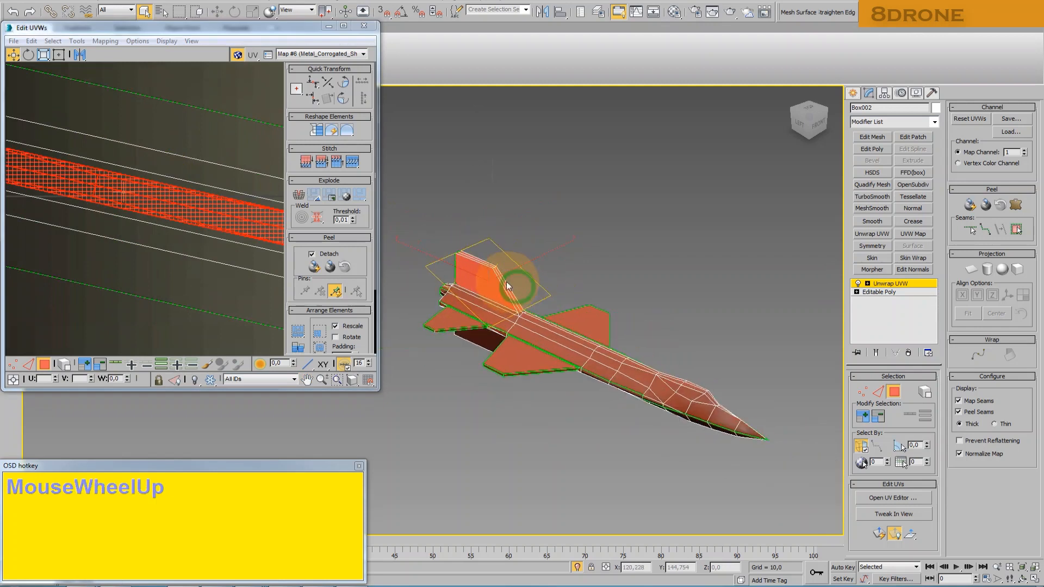
{"action": "scroll", "coordinate": [457, 280], "scroll_direction": "up", "scroll_amount": 5}
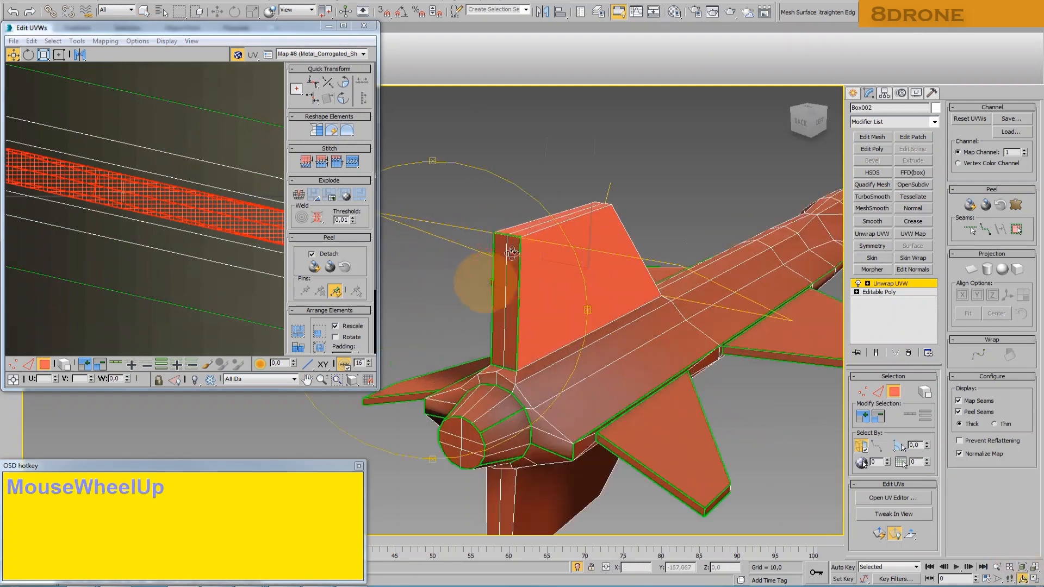
{"action": "key", "text": "Escape"}
{"action": "left_click", "coordinate": [511, 283], "text": "ctrl"}
{"action": "left_click", "coordinate": [499, 281], "text": "ctrl"}
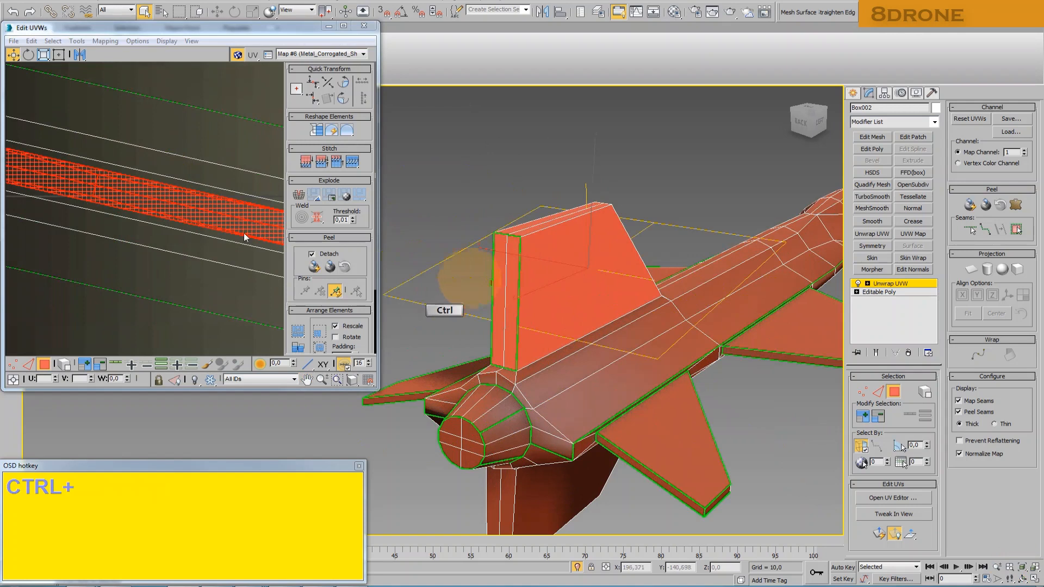
Break the upper tail fin faces off the fuselage cluster and move them above it
{"action": "scroll", "coordinate": [172, 221], "scroll_direction": "down", "scroll_amount": 3}
{"action": "middle_click_drag", "start_coordinate": [167, 220], "coordinate": [181, 220]}
{"action": "right_click", "coordinate": [181, 220]}
{"action": "left_click", "coordinate": [167, 245]}
{"action": "middle_click", "coordinate": [199, 229]}
{"action": "scroll", "coordinate": [200, 229], "scroll_direction": "down", "scroll_amount": 2}
{"action": "left_click_drag", "start_coordinate": [200, 229], "coordinate": [202, 121]}
{"action": "scroll", "coordinate": [207, 194], "scroll_direction": "down", "scroll_amount": 3}
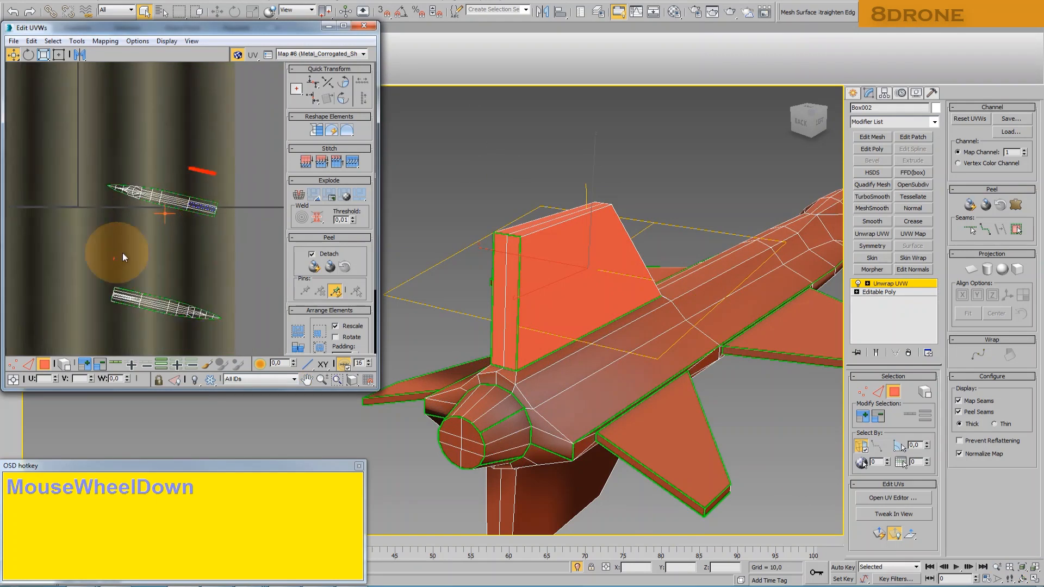
Apply Flatten Mapping to the upper tail fin faces, move the pieces outside the texture square and deselect them
{"action": "scroll", "coordinate": [121, 254], "scroll_direction": "up", "scroll_amount": 3}
{"action": "scroll", "coordinate": [121, 255], "scroll_direction": "down", "scroll_amount": 2}
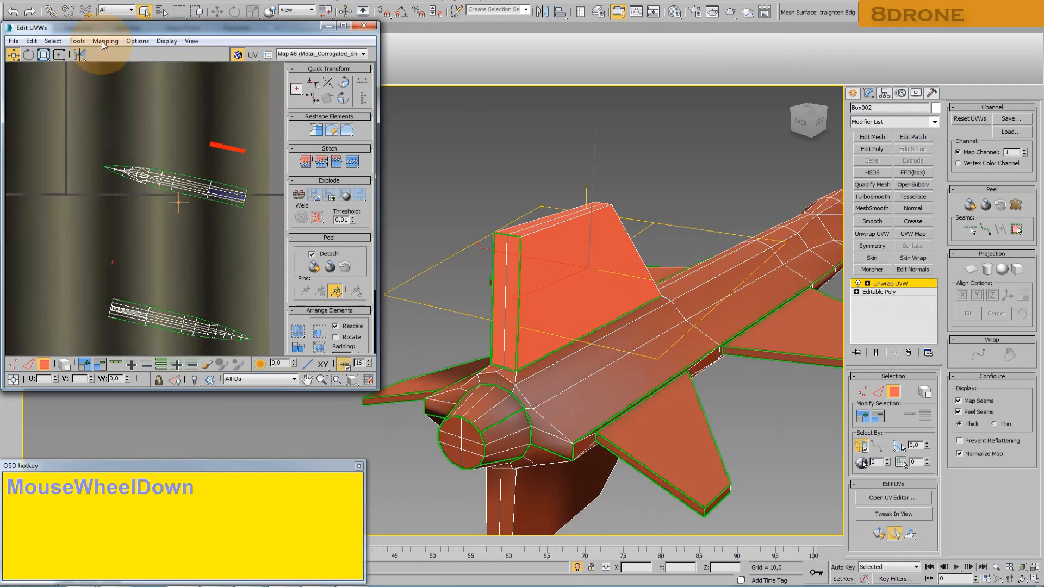
{"action": "left_click", "coordinate": [101, 44]}
{"action": "left_click", "coordinate": [84, 52]}
{"action": "left_click", "coordinate": [135, 49]}
{"action": "middle_click_drag", "start_coordinate": [144, 200], "coordinate": [261, 217]}
{"action": "scroll", "coordinate": [230, 214], "scroll_direction": "down", "scroll_amount": 3}
{"action": "left_click_drag", "start_coordinate": [163, 194], "coordinate": [58, 268]}
{"action": "left_click", "coordinate": [155, 252]}
Select the lower tail fin faces within the lower fuselage UV cluster and check them on the model from behind
{"action": "middle_click_drag", "start_coordinate": [194, 245], "coordinate": [130, 213]}
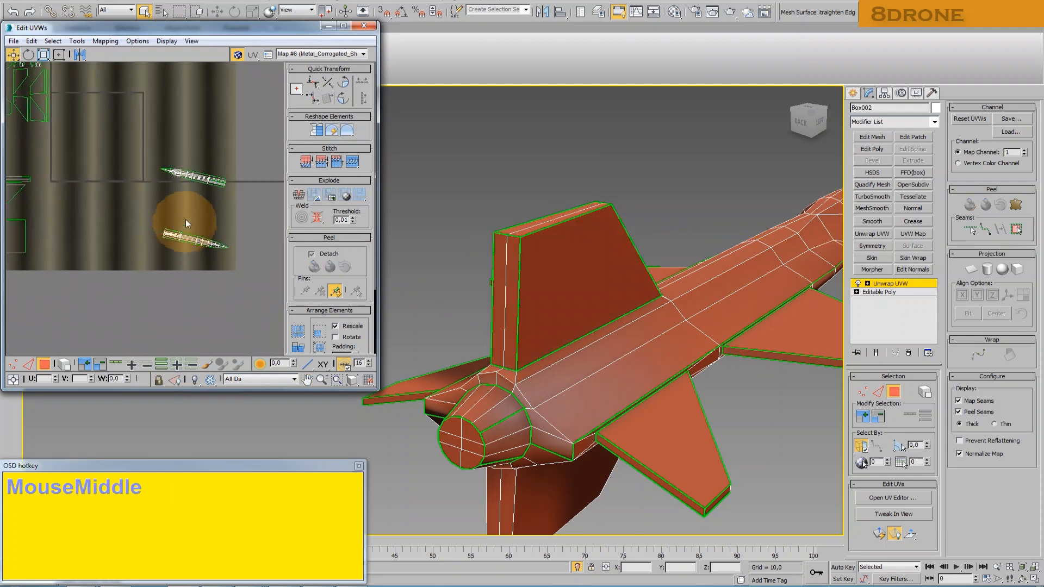
{"action": "scroll", "coordinate": [163, 241], "scroll_direction": "up", "scroll_amount": 8}
{"action": "middle_click_drag", "start_coordinate": [199, 234], "coordinate": [152, 230]}
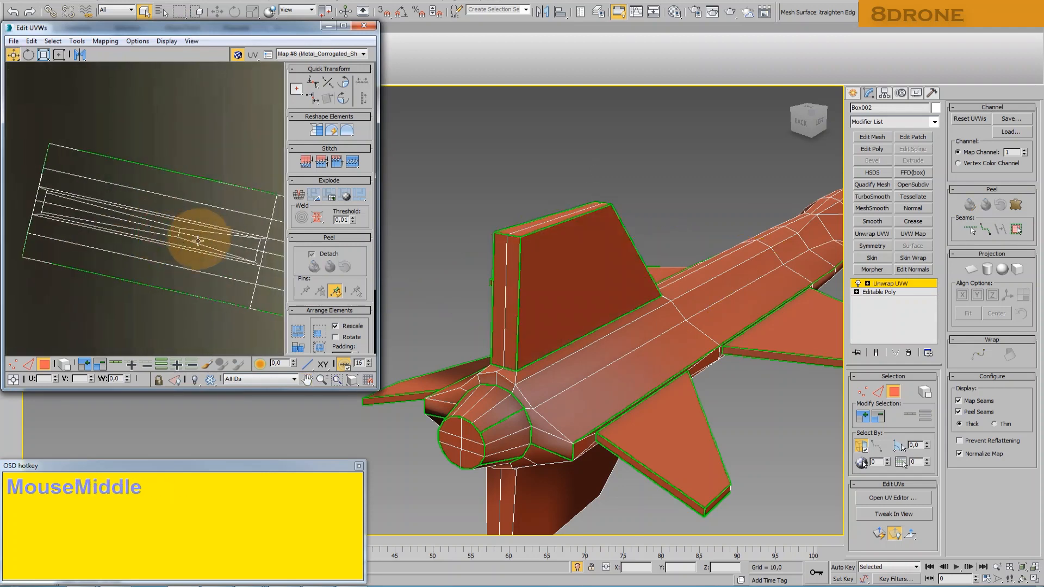
{"action": "left_click", "coordinate": [153, 223], "text": "ctrl"}
{"action": "left_click", "coordinate": [148, 235], "text": "ctrl"}
{"action": "middle_click_drag", "start_coordinate": [472, 420], "coordinate": [538, 370]}
{"action": "left_click_drag", "start_coordinate": [535, 370], "coordinate": [538, 272]}
Apply Flatten Mapping to the lower tail fin faces and move the flattened pieces below the texture square
{"action": "left_click", "coordinate": [105, 41]}
{"action": "left_click", "coordinate": [112, 50]}
{"action": "left_click", "coordinate": [136, 52]}
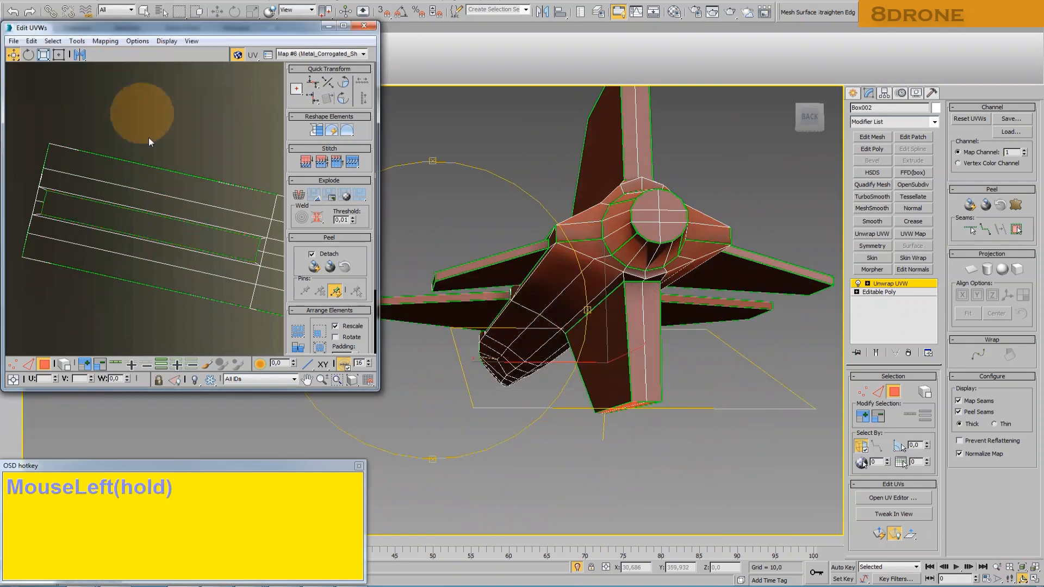
{"action": "middle_click", "coordinate": [175, 158]}
{"action": "scroll", "coordinate": [171, 152], "scroll_direction": "down", "scroll_amount": 3}
{"action": "middle_click_drag", "start_coordinate": [188, 184], "coordinate": [233, 239]}
{"action": "scroll", "coordinate": [196, 215], "scroll_direction": "down", "scroll_amount": 4}
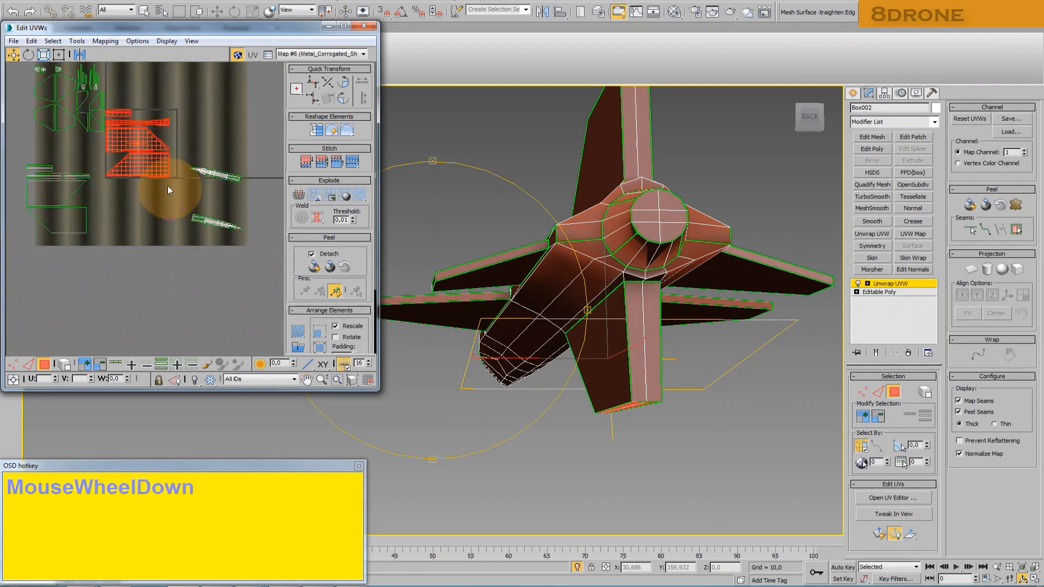
{"action": "left_click_drag", "start_coordinate": [148, 157], "coordinate": [138, 215]}
Select the lower fuselage UV cluster and relax it by polygon angles
{"action": "middle_click_drag", "start_coordinate": [219, 203], "coordinate": [204, 190]}
{"action": "scroll", "coordinate": [189, 189], "scroll_direction": "up", "scroll_amount": 4}
{"action": "left_click_drag", "start_coordinate": [142, 202], "coordinate": [282, 267]}
{"action": "middle_click_drag", "start_coordinate": [209, 222], "coordinate": [182, 224]}
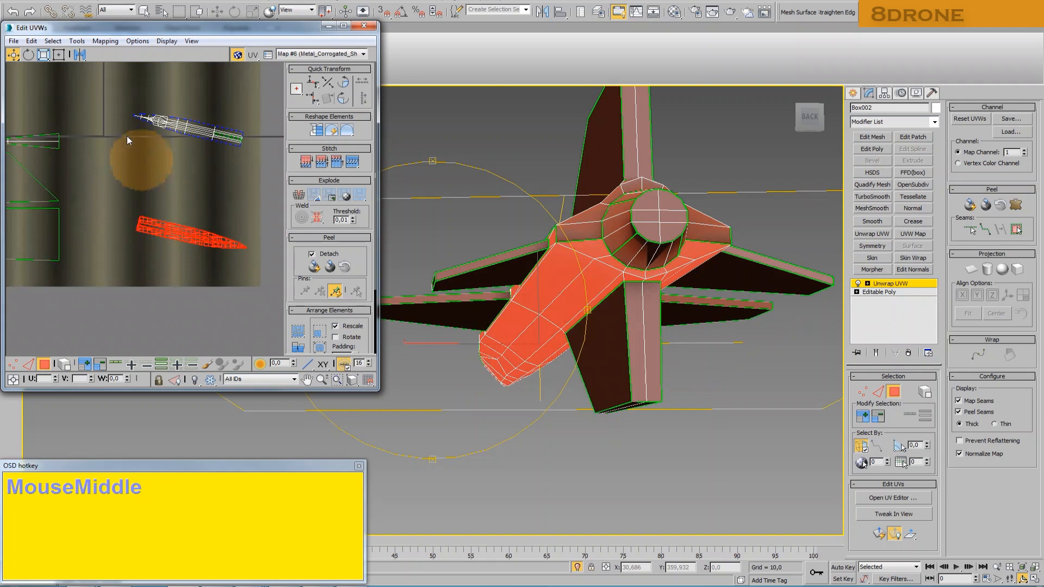
{"action": "left_click", "coordinate": [76, 41]}
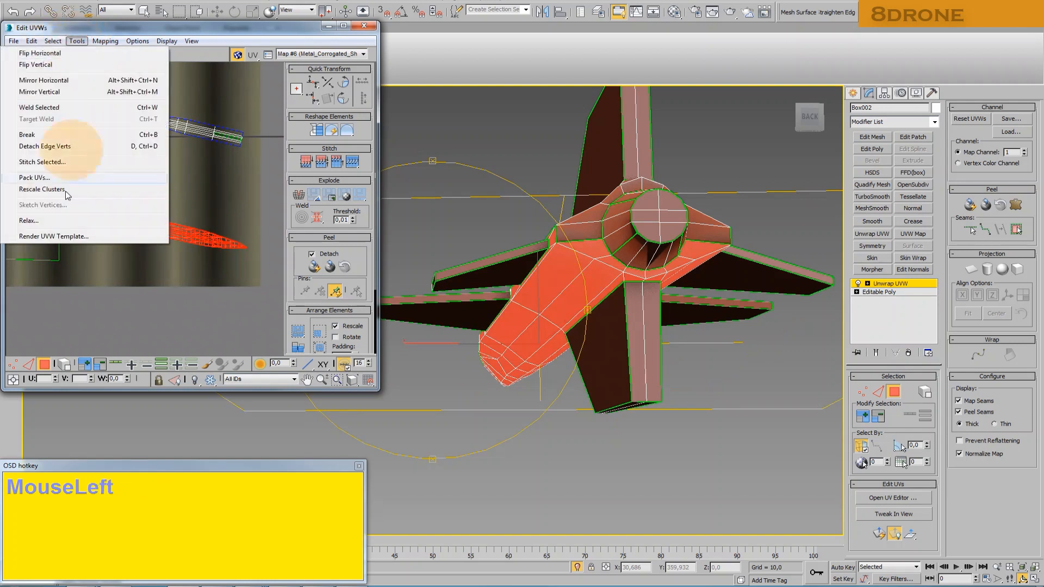
{"action": "left_click", "coordinate": [72, 215]}
{"action": "left_click", "coordinate": [94, 75]}
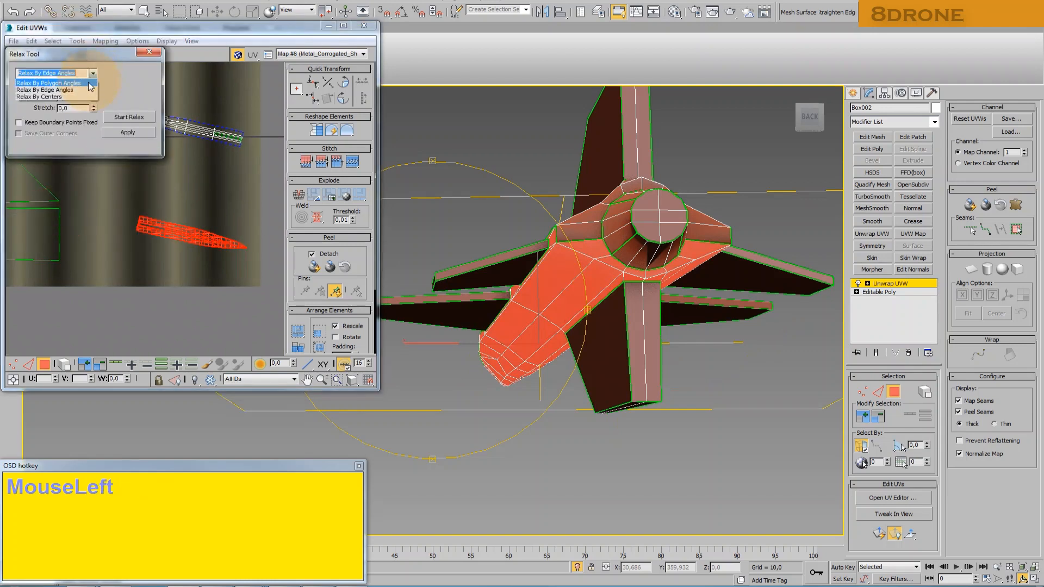
{"action": "left_click", "coordinate": [149, 53]}
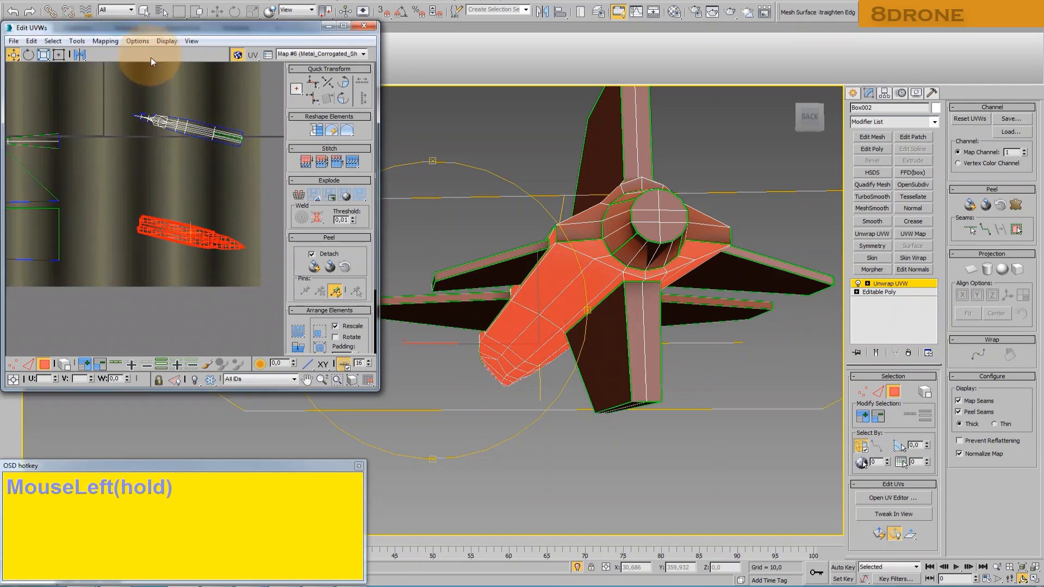
Select the upper fuselage UV cluster and relax it by polygon angles
{"action": "left_click", "coordinate": [185, 128]}
{"action": "left_click", "coordinate": [77, 42]}
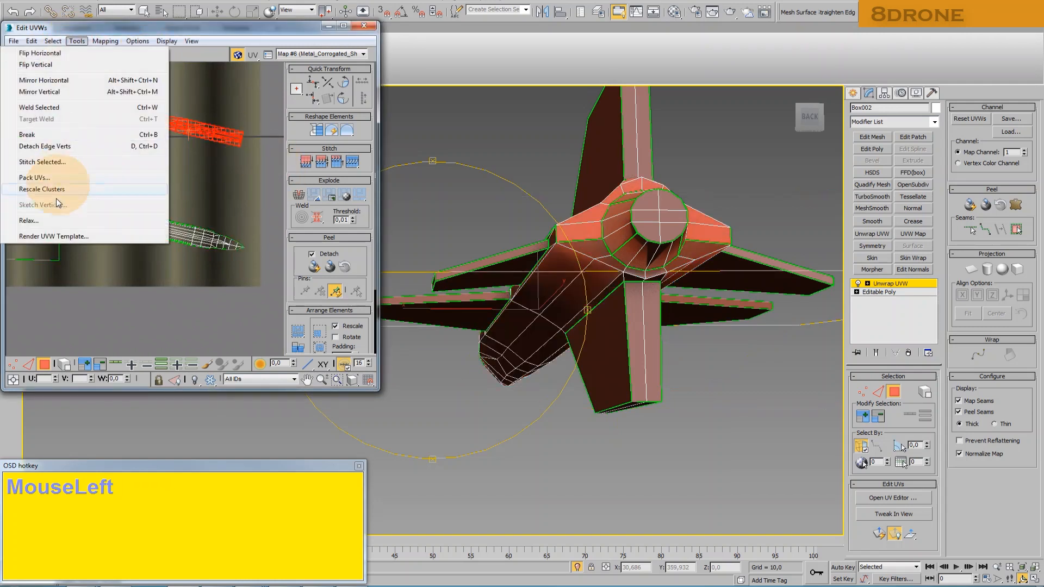
{"action": "left_click", "coordinate": [49, 220]}
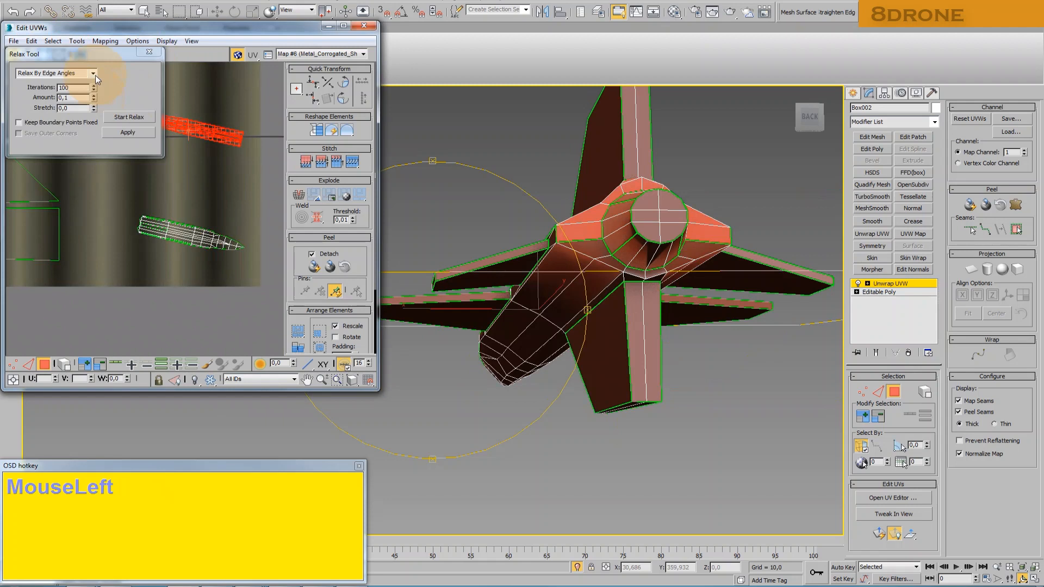
{"action": "left_click", "coordinate": [96, 75]}
{"action": "left_click", "coordinate": [52, 82]}
{"action": "left_click", "coordinate": [123, 117]}
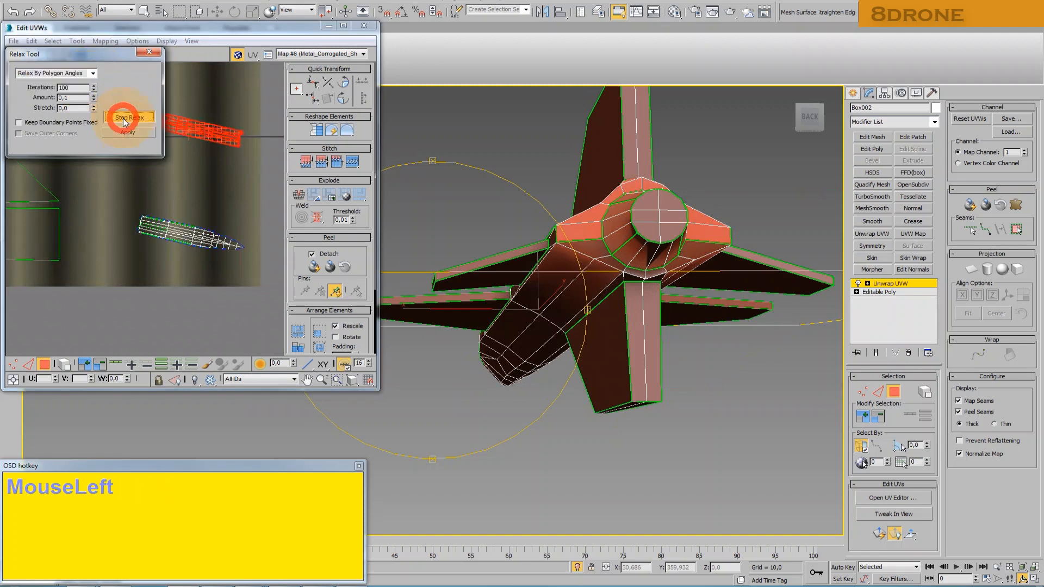
{"action": "left_click", "coordinate": [150, 53]}
Select the rear faces surrounding the engine nozzle at the tail ends of both fuselage UV clusters
{"action": "scroll", "coordinate": [229, 160], "scroll_direction": "up", "scroll_amount": 6}
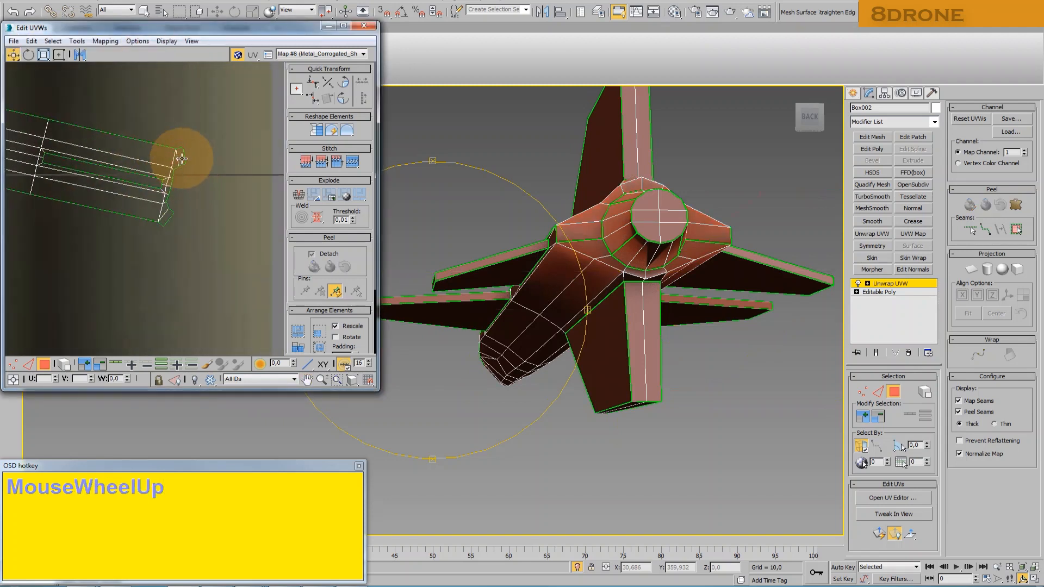
{"action": "scroll", "coordinate": [178, 163], "scroll_direction": "up", "scroll_amount": 2}
{"action": "left_click", "coordinate": [173, 178], "text": "ctrl"}
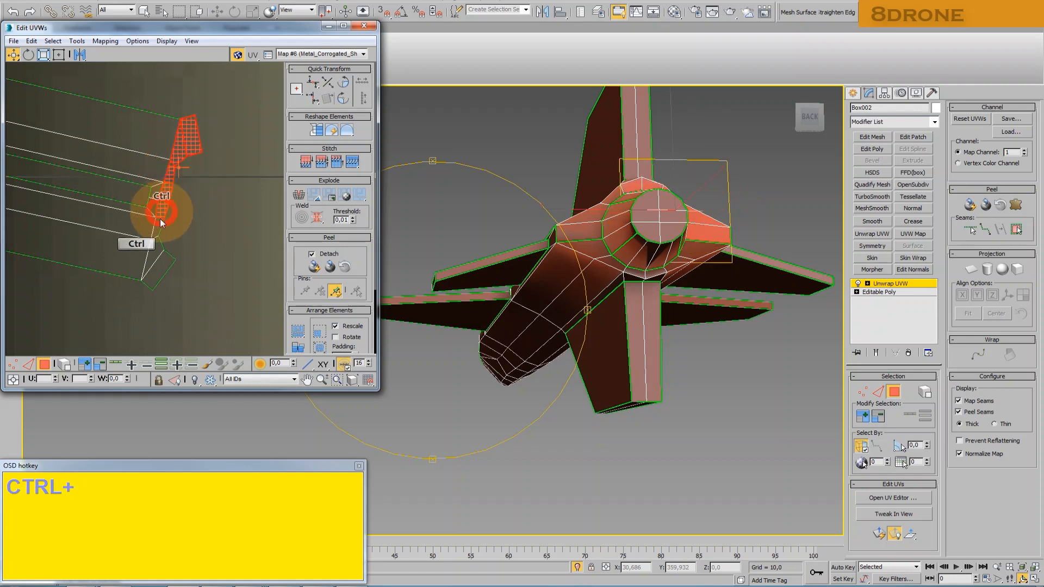
{"action": "left_click", "coordinate": [155, 248], "text": "ctrl"}
{"action": "scroll", "coordinate": [174, 266], "scroll_direction": "down", "scroll_amount": 2}
{"action": "middle_click_drag", "start_coordinate": [162, 300], "coordinate": [201, 185]}
{"action": "scroll", "coordinate": [81, 239], "scroll_direction": "up", "scroll_amount": 3}
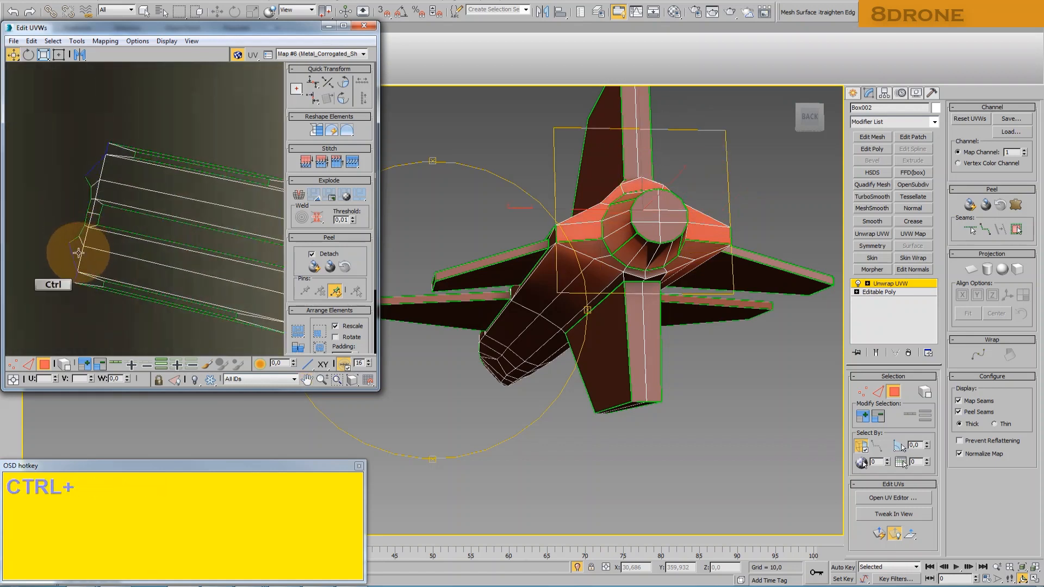
{"action": "left_click", "coordinate": [79, 257], "text": "ctrl"}
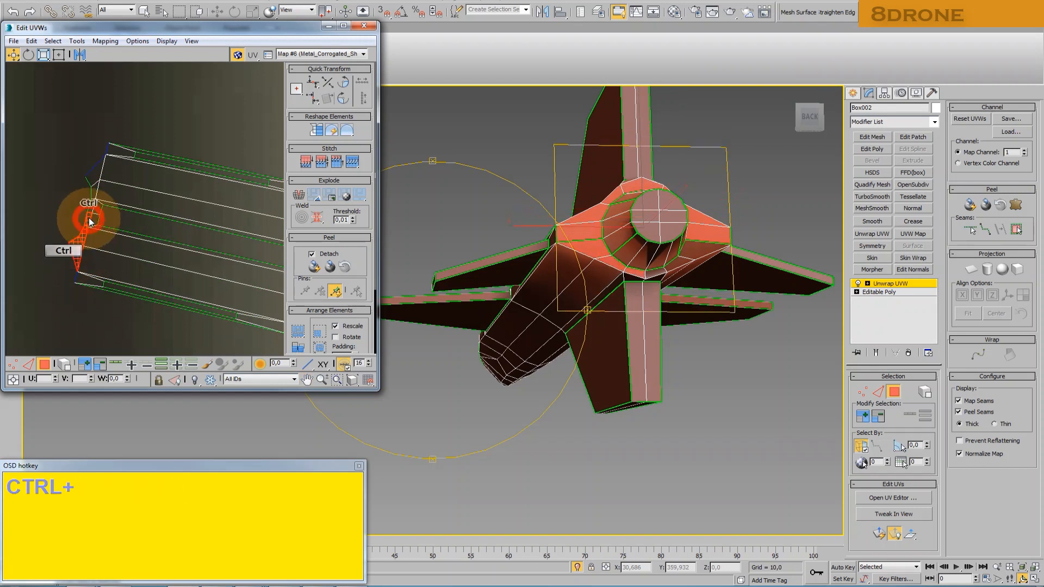
{"action": "left_click", "coordinate": [94, 176], "text": "ctrl"}
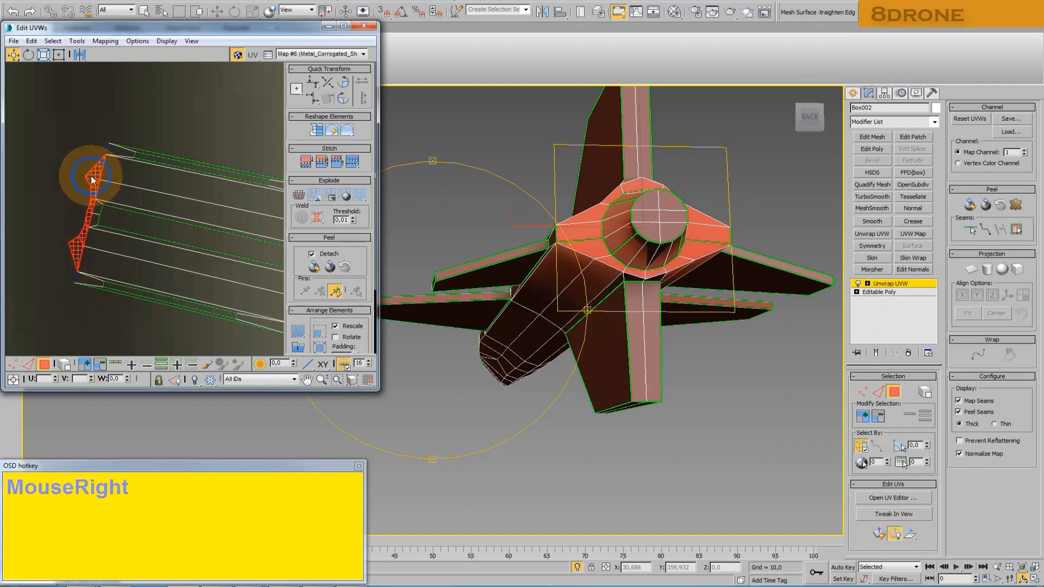
Break the selected rear faces off both fuselage clusters and move them clear of the clusters
{"action": "right_click", "coordinate": [91, 179]}
{"action": "left_click", "coordinate": [77, 199]}
{"action": "scroll", "coordinate": [122, 168], "scroll_direction": "down", "scroll_amount": 2}
{"action": "scroll", "coordinate": [122, 167], "scroll_direction": "down", "scroll_amount": 2}
{"action": "middle_click_drag", "start_coordinate": [122, 167], "coordinate": [97, 223]}
{"action": "scroll", "coordinate": [97, 218], "scroll_direction": "up", "scroll_amount": 3}
{"action": "left_click_drag", "start_coordinate": [84, 213], "coordinate": [128, 155]}
{"action": "middle_click_drag", "start_coordinate": [168, 142], "coordinate": [137, 187]}
{"action": "scroll", "coordinate": [137, 186], "scroll_direction": "down", "scroll_amount": 2}
Apply Flatten Mapping to the rear fuselage faces, move the flattened pieces outside the texture square and deselect them
{"action": "left_click", "coordinate": [99, 42]}
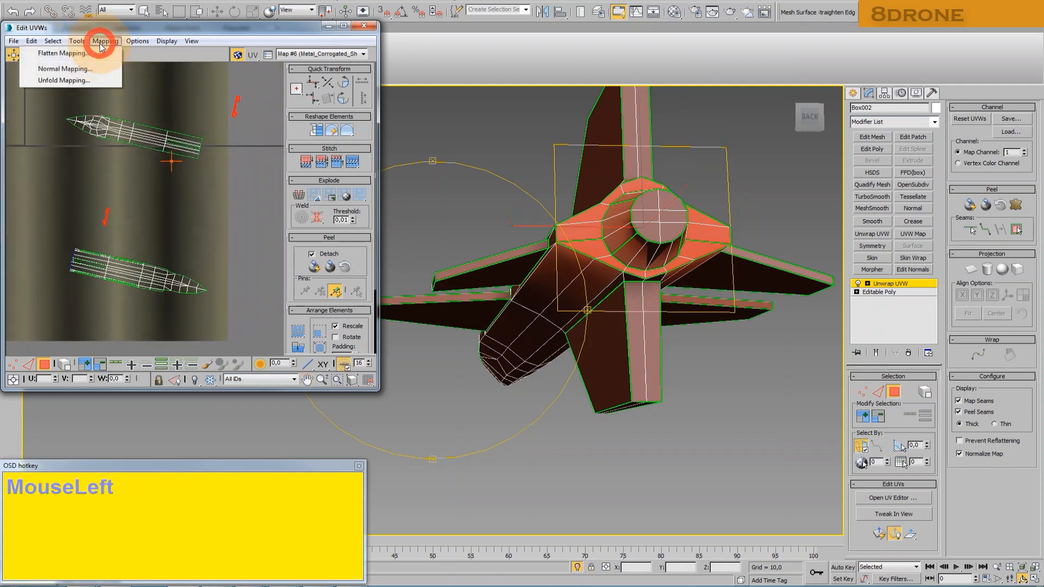
{"action": "left_click", "coordinate": [86, 46]}
{"action": "left_click", "coordinate": [143, 52]}
{"action": "middle_click_drag", "start_coordinate": [65, 165], "coordinate": [266, 233]}
{"action": "scroll", "coordinate": [174, 205], "scroll_direction": "down", "scroll_amount": 2}
{"action": "left_click_drag", "start_coordinate": [182, 164], "coordinate": [216, 115]}
{"action": "left_click", "coordinate": [223, 180]}
Select the narrow side faces running along the upper long edge of the underside fuselage UV cluster
{"action": "middle_click_drag", "start_coordinate": [254, 188], "coordinate": [119, 144]}
{"action": "scroll", "coordinate": [113, 234], "scroll_direction": "up", "scroll_amount": 8}
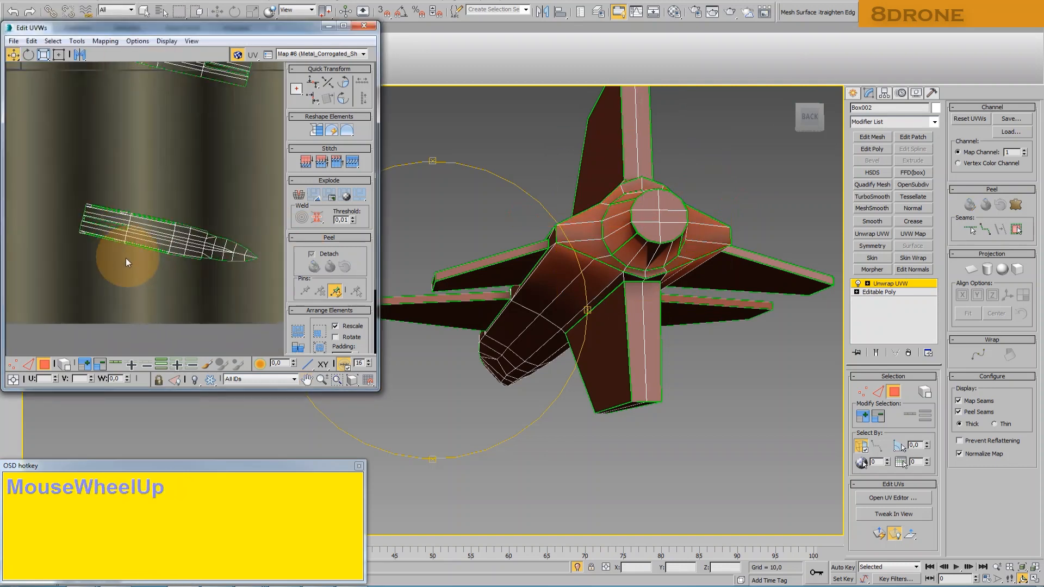
{"action": "left_click", "coordinate": [67, 195]}
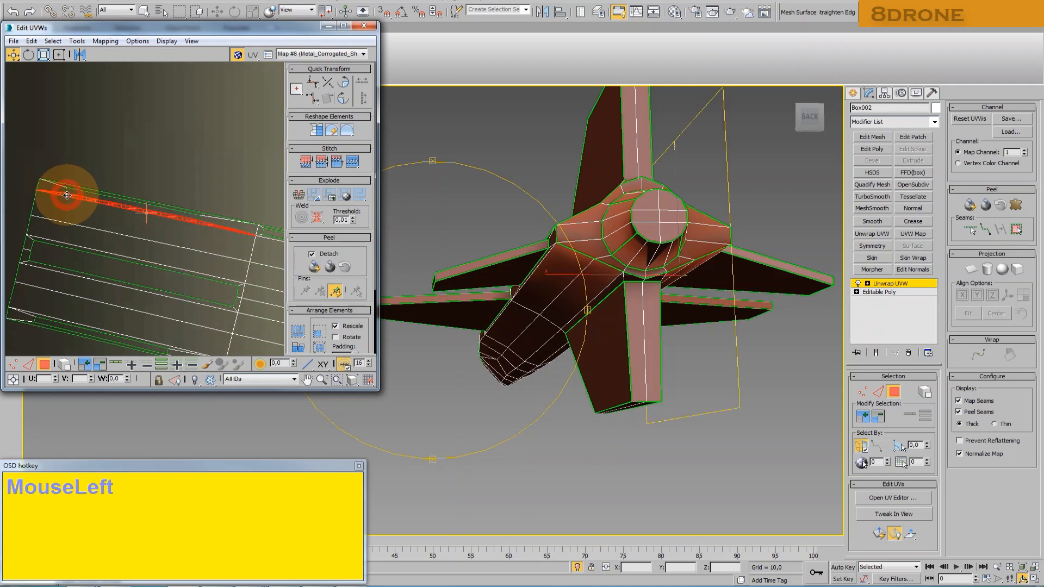
{"action": "left_click", "coordinate": [203, 216], "text": "ctrl"}
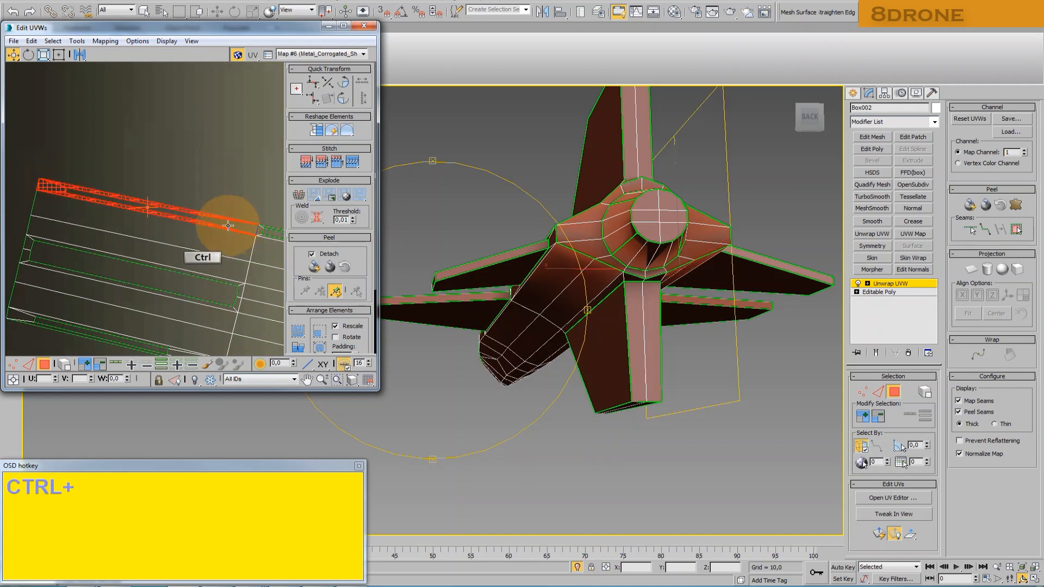
{"action": "middle_click_drag", "start_coordinate": [230, 227], "coordinate": [102, 201]}
{"action": "left_click", "coordinate": [136, 211], "text": "ctrl"}
{"action": "middle_click_drag", "start_coordinate": [145, 216], "coordinate": [107, 195]}
{"action": "left_click", "coordinate": [212, 218], "text": "ctrl"}
{"action": "scroll", "coordinate": [118, 209], "scroll_direction": "down", "scroll_amount": 3}
{"action": "middle_click_drag", "start_coordinate": [118, 209], "coordinate": [155, 216]}
{"action": "scroll", "coordinate": [25, 181], "scroll_direction": "up", "scroll_amount": 4}
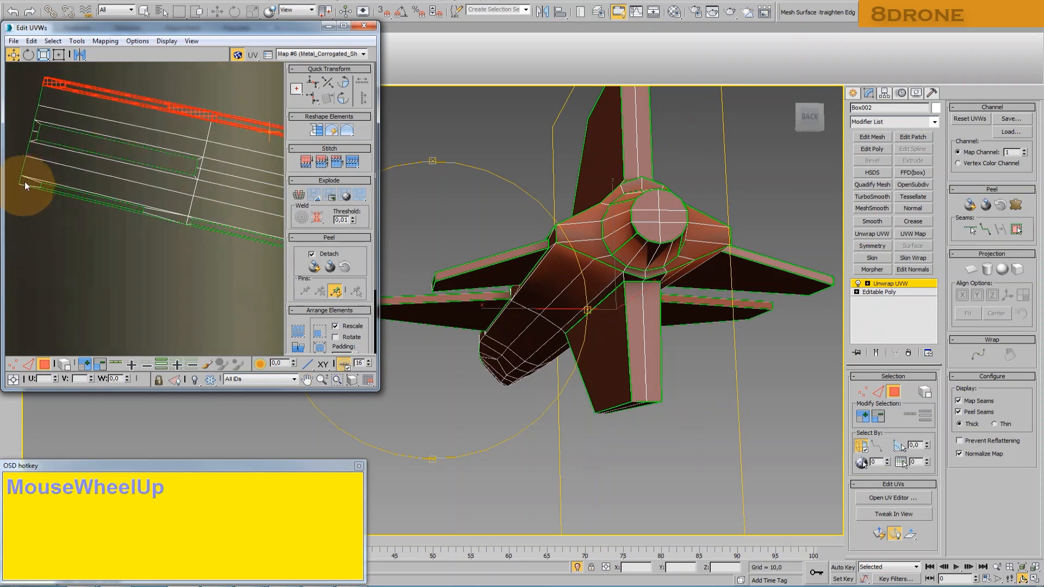
Add the narrow side faces along the opposite long edge of the underside fuselage cluster to the selection
{"action": "left_click", "coordinate": [36, 186], "text": "ctrl"}
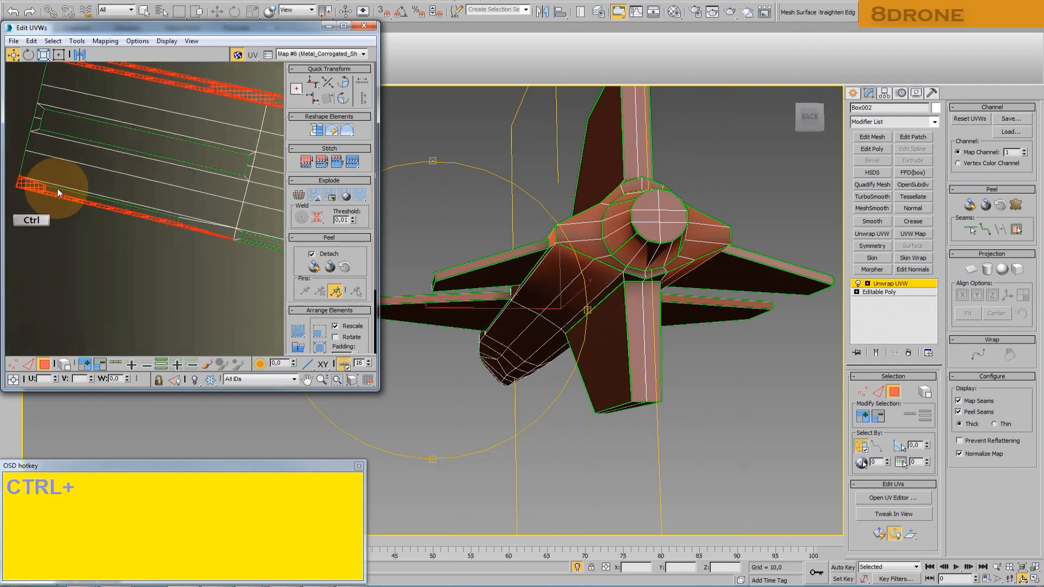
{"action": "left_click", "coordinate": [189, 225], "text": "ctrl"}
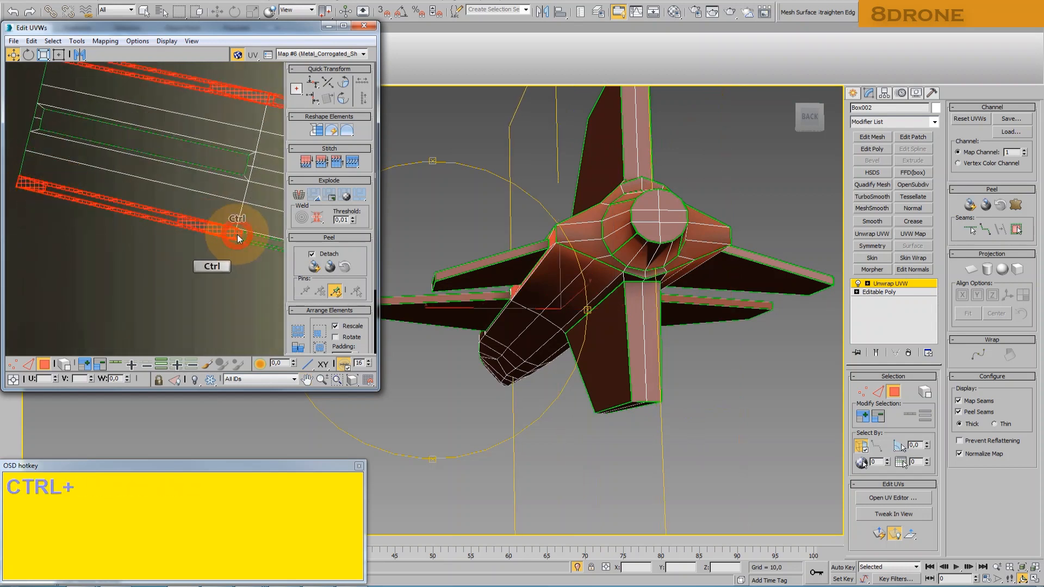
{"action": "middle_click_drag", "start_coordinate": [237, 233], "coordinate": [104, 223]}
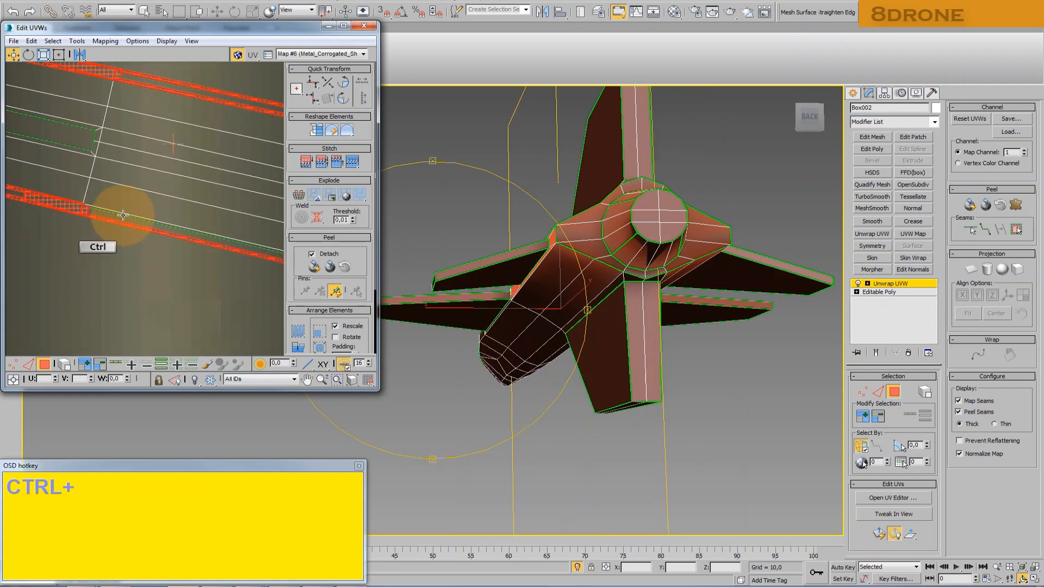
{"action": "middle_click_drag", "start_coordinate": [252, 234], "coordinate": [88, 214]}
{"action": "left_click", "coordinate": [123, 233], "text": "ctrl"}
{"action": "left_click", "coordinate": [208, 247], "text": "ctrl"}
{"action": "middle_click_drag", "start_coordinate": [207, 247], "coordinate": [181, 226]}
{"action": "scroll", "coordinate": [92, 232], "scroll_direction": "down", "scroll_amount": 2}
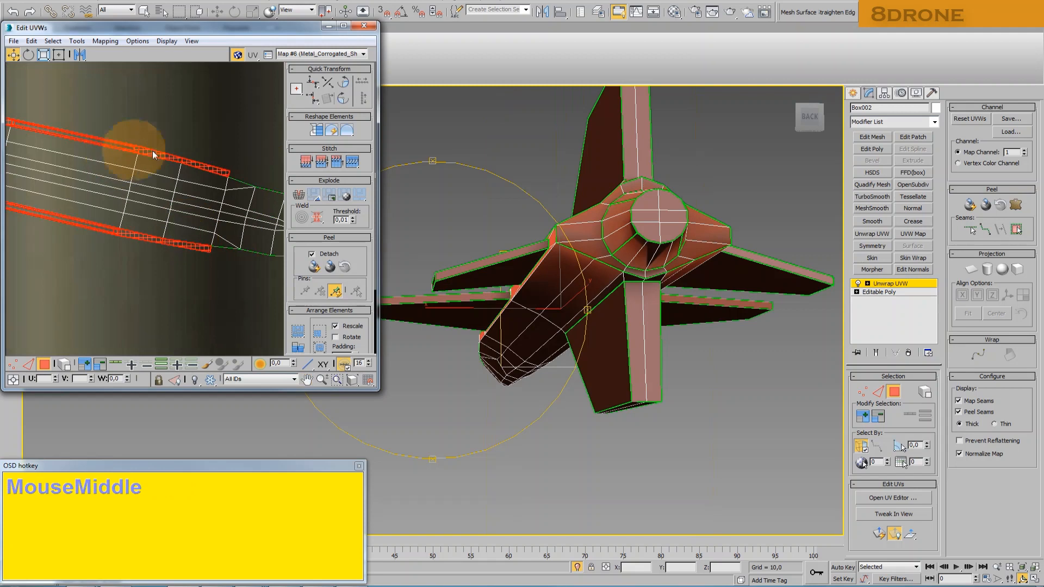
Break the selected side strips off the underside cluster, move them between the two fuselage clusters and deselect them
{"action": "right_click", "coordinate": [152, 152]}
{"action": "left_click", "coordinate": [136, 176]}
{"action": "scroll", "coordinate": [234, 214], "scroll_direction": "down", "scroll_amount": 2}
{"action": "mouse_move", "coordinate": [205, 217]}
{"action": "middle_mouse_down"}
{"action": "mouse_move", "coordinate": [233, 214]}
{"action": "mouse_move", "coordinate": [197, 222]}
{"action": "middle_mouse_up"}
{"action": "left_click_drag", "start_coordinate": [197, 222], "coordinate": [209, 133]}
{"action": "middle_click_drag", "start_coordinate": [203, 94], "coordinate": [199, 219]}
{"action": "left_click", "coordinate": [23, 339]}
Select the long border edges of the upper fuselage cluster and stitch the detached side strips onto it
{"action": "left_click", "coordinate": [27, 364]}
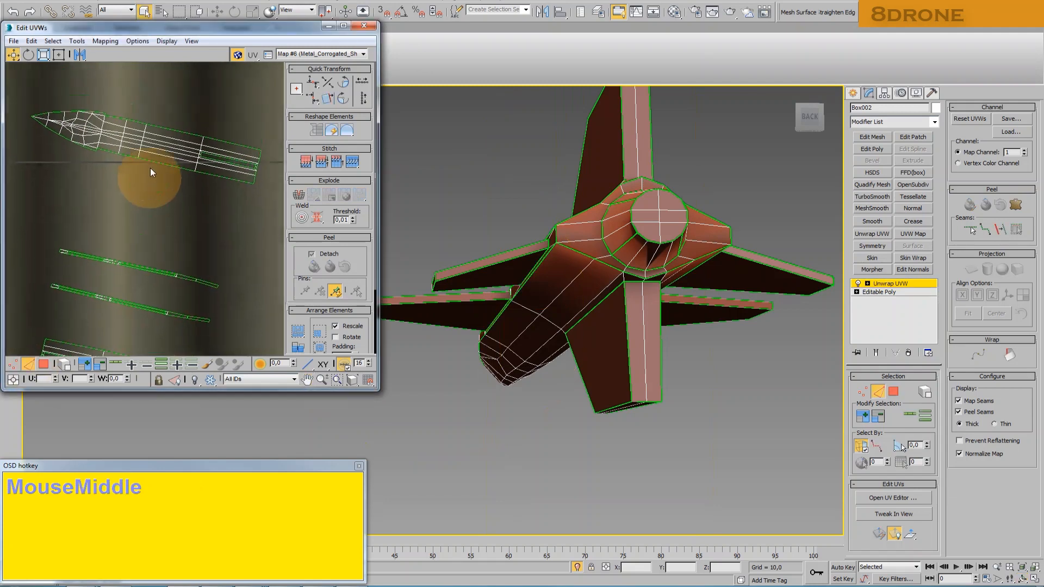
{"action": "scroll", "coordinate": [167, 116], "scroll_direction": "up", "scroll_amount": 2}
{"action": "left_click", "coordinate": [153, 165]}
{"action": "middle_click_drag", "start_coordinate": [154, 166], "coordinate": [213, 184]}
{"action": "left_click", "coordinate": [214, 184]}
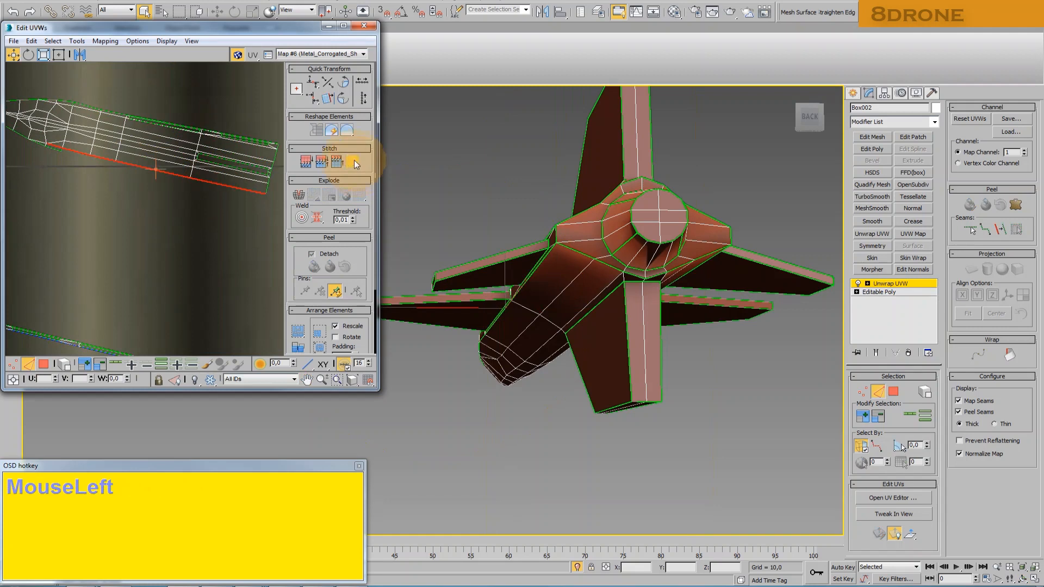
Select the whole upper fuselage cluster with its stitched strips and relax it by polygon angles
{"action": "scroll", "coordinate": [137, 203], "scroll_direction": "down", "scroll_amount": 2}
{"action": "middle_click_drag", "start_coordinate": [135, 201], "coordinate": [155, 205]}
{"action": "left_click", "coordinate": [44, 363]}
{"action": "left_click_drag", "start_coordinate": [55, 126], "coordinate": [254, 227]}
{"action": "left_click", "coordinate": [77, 42]}
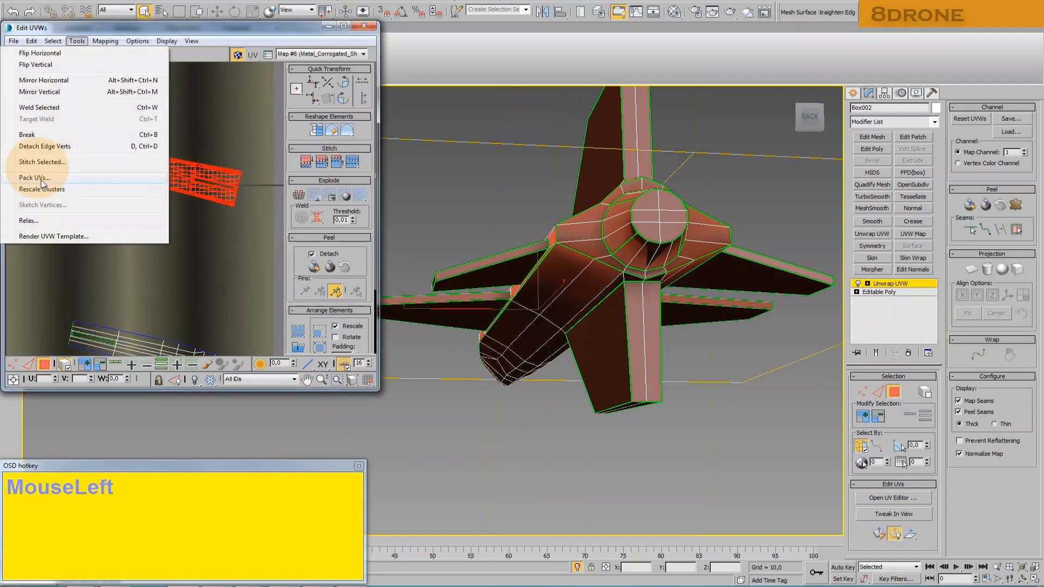
{"action": "left_click", "coordinate": [37, 220]}
{"action": "left_click", "coordinate": [94, 73]}
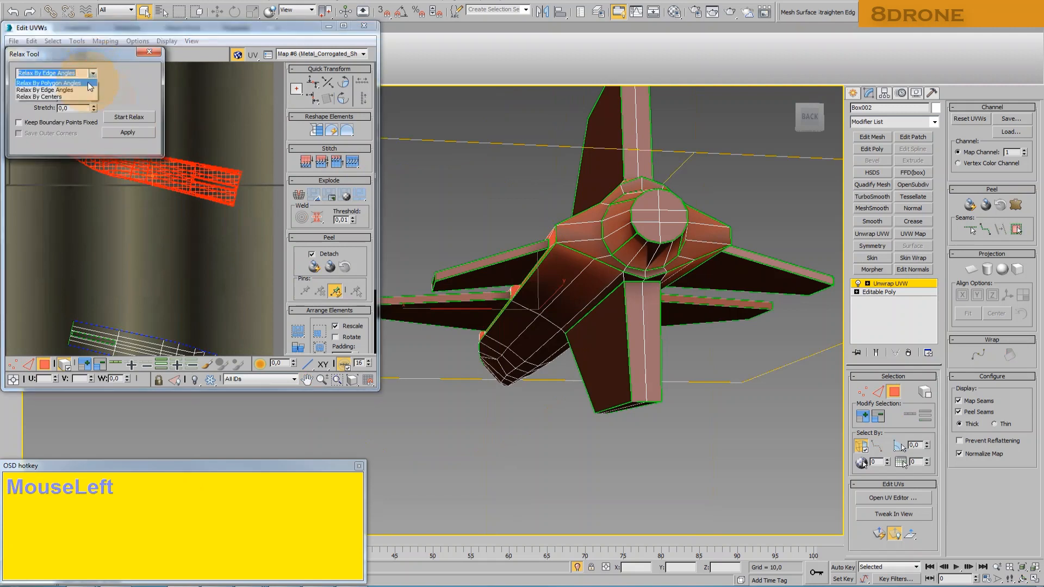
{"action": "left_click", "coordinate": [150, 53]}
Select the underside fuselage cluster, relax it by polygon angles and deselect it
{"action": "middle_click_drag", "start_coordinate": [125, 239], "coordinate": [126, 166]}
{"action": "left_click_drag", "start_coordinate": [52, 208], "coordinate": [264, 327]}
{"action": "left_click", "coordinate": [76, 41]}
{"action": "left_click", "coordinate": [51, 212]}
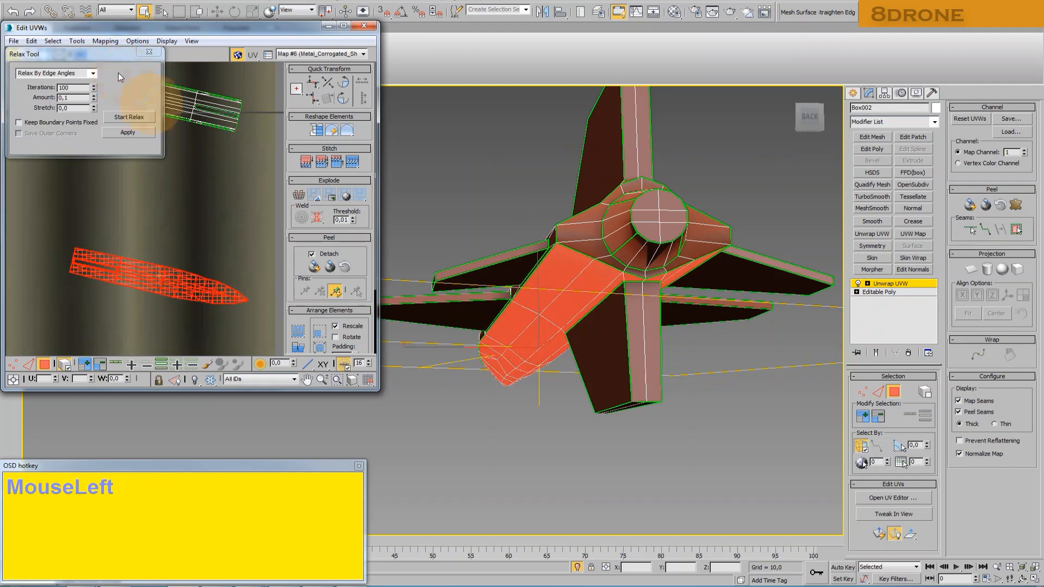
{"action": "left_click", "coordinate": [94, 74]}
{"action": "left_click", "coordinate": [86, 83]}
{"action": "left_click", "coordinate": [125, 117]}
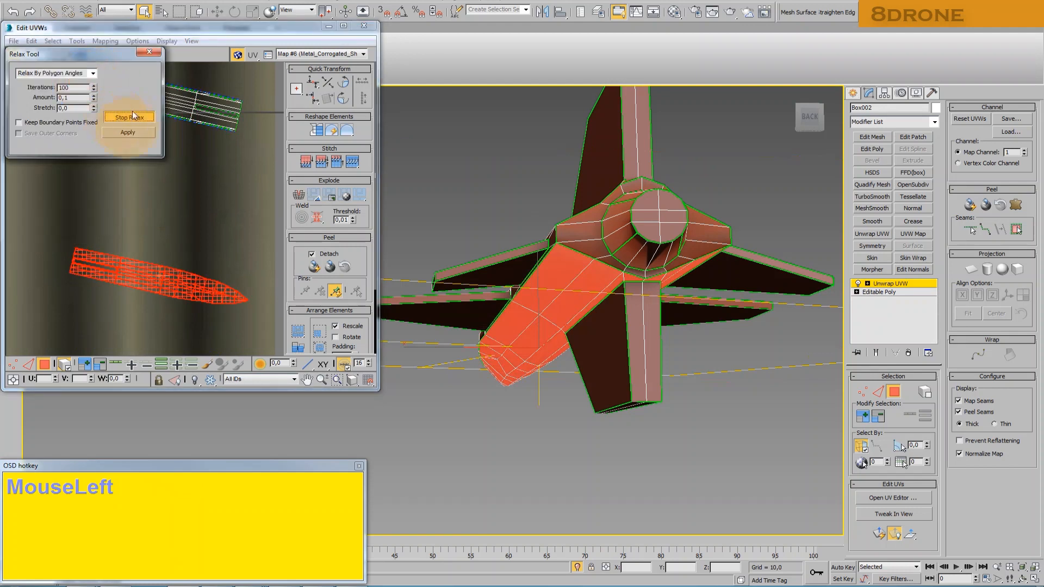
{"action": "left_click", "coordinate": [149, 52]}
{"action": "left_click", "coordinate": [150, 165]}
Select all the UV clusters and pack them into the texture square
{"action": "scroll", "coordinate": [103, 181], "scroll_direction": "down", "scroll_amount": 2}
{"action": "middle_click_drag", "start_coordinate": [102, 181], "coordinate": [157, 197]}
{"action": "scroll", "coordinate": [157, 197], "scroll_direction": "down", "scroll_amount": 2}
{"action": "left_click_drag", "start_coordinate": [39, 90], "coordinate": [267, 273]}
{"action": "left_click", "coordinate": [297, 329]}
{"action": "middle_click_drag", "start_coordinate": [133, 183], "coordinate": [135, 214]}
{"action": "scroll", "coordinate": [135, 215], "scroll_direction": "up", "scroll_amount": 5}
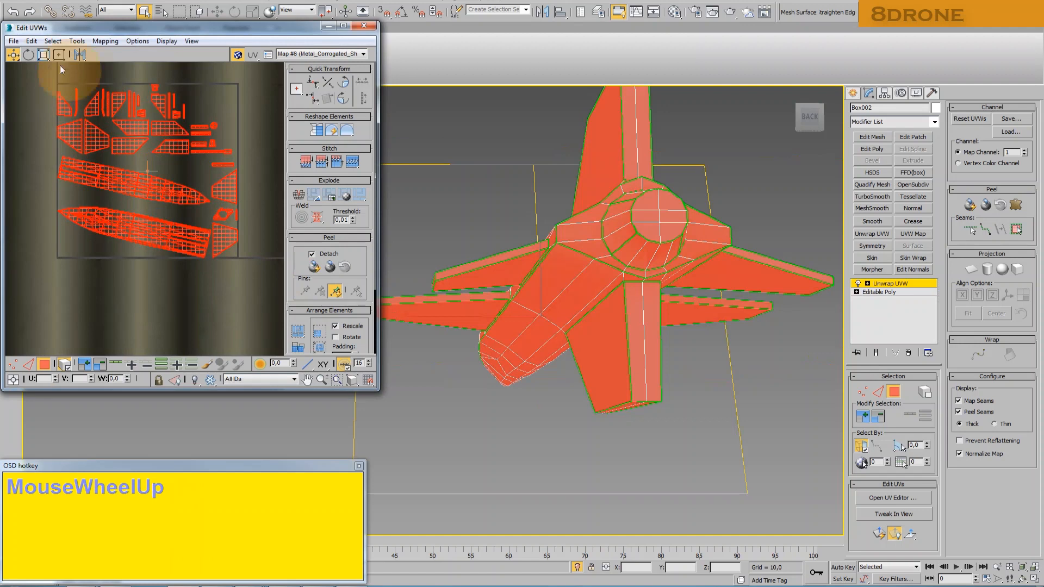
Scale the packed UV clusters down slightly to leave a margin inside the texture square, and deselect them
{"action": "left_click", "coordinate": [44, 55]}
{"action": "left_click_drag", "start_coordinate": [96, 142], "coordinate": [96, 143]}
{"action": "left_click", "coordinate": [133, 261]}
{"action": "middle_click_drag", "start_coordinate": [132, 261], "coordinate": [116, 299]}
Leave polygon selection, close the UV editor and collapse the aircraft's entire modifier stack into the Editable Poly
{"action": "left_click", "coordinate": [894, 392]}
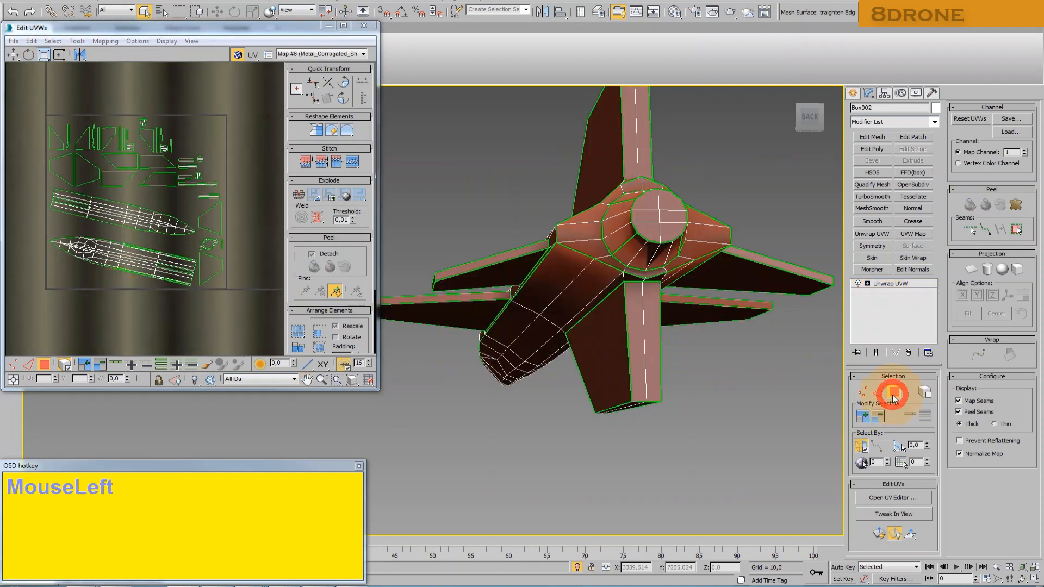
{"action": "left_click", "coordinate": [573, 384]}
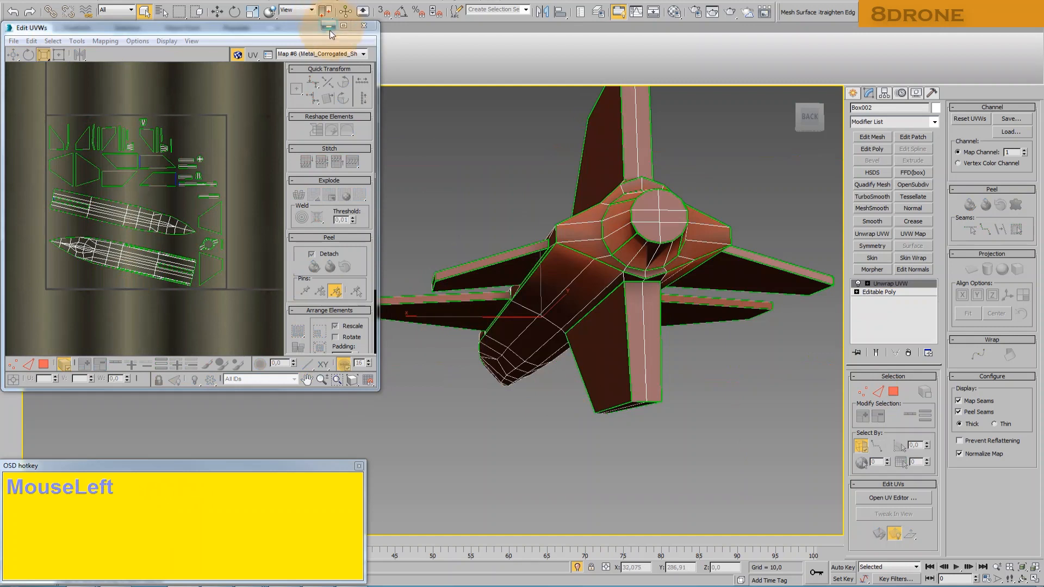
{"action": "left_click", "coordinate": [374, 36]}
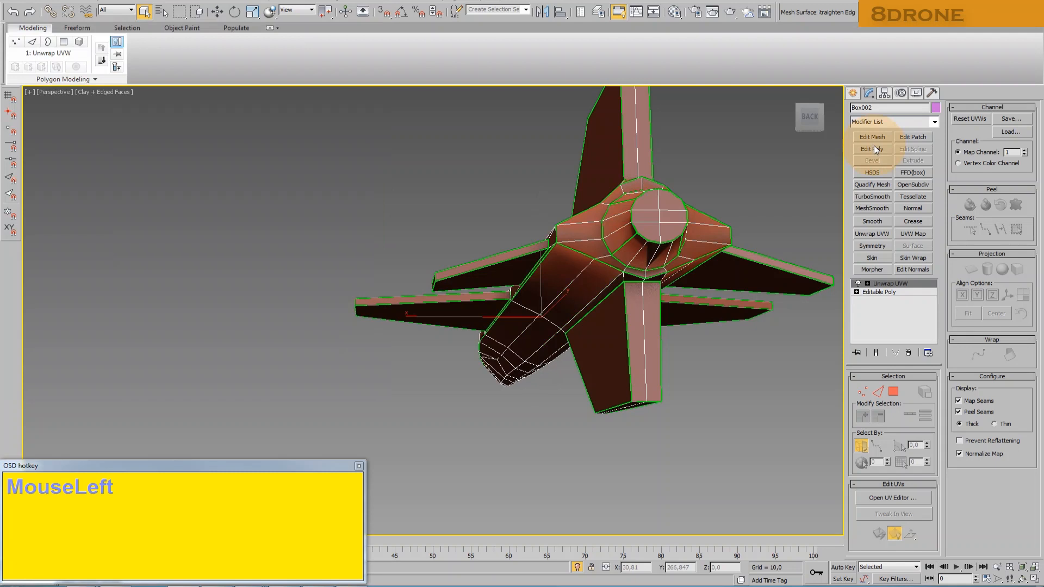
{"action": "right_click_drag", "start_coordinate": [894, 282], "coordinate": [925, 375]}
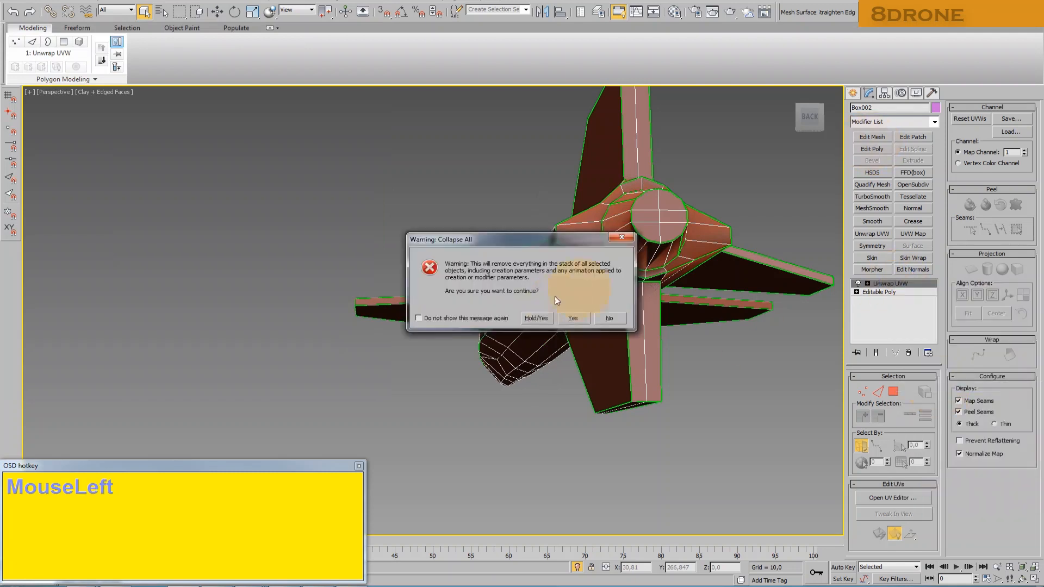
{"action": "left_click", "coordinate": [575, 314]}
Switch the perspective view to Shaded display and orbit to show the whole aircraft from its front side
{"action": "left_click", "coordinate": [106, 92]}
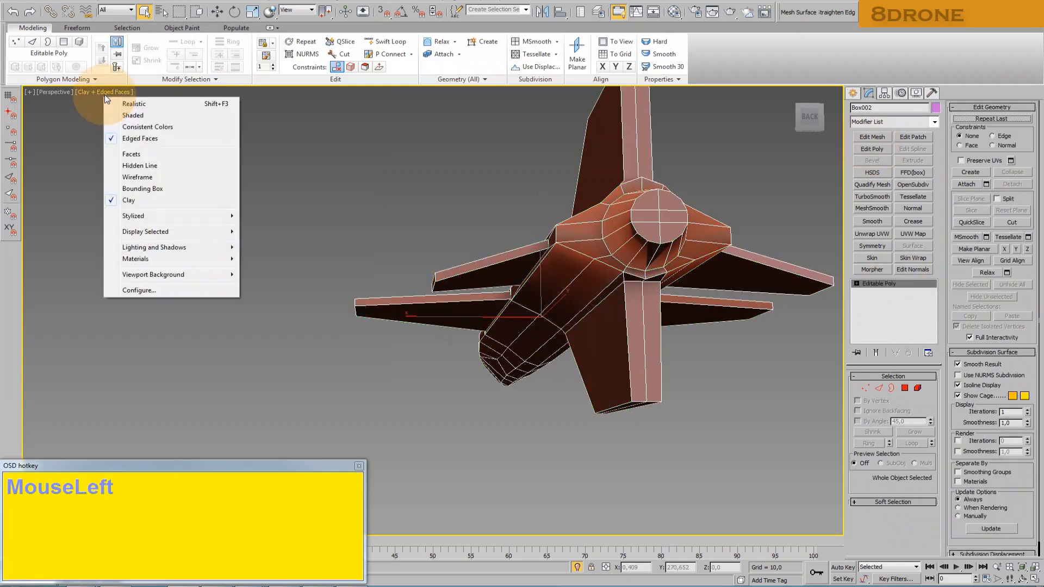
{"action": "left_click", "coordinate": [141, 121]}
{"action": "middle_click_drag", "start_coordinate": [245, 168], "coordinate": [326, 256], "text": "alt"}
{"action": "left_click_drag", "start_coordinate": [793, 95], "coordinate": [615, 156]}
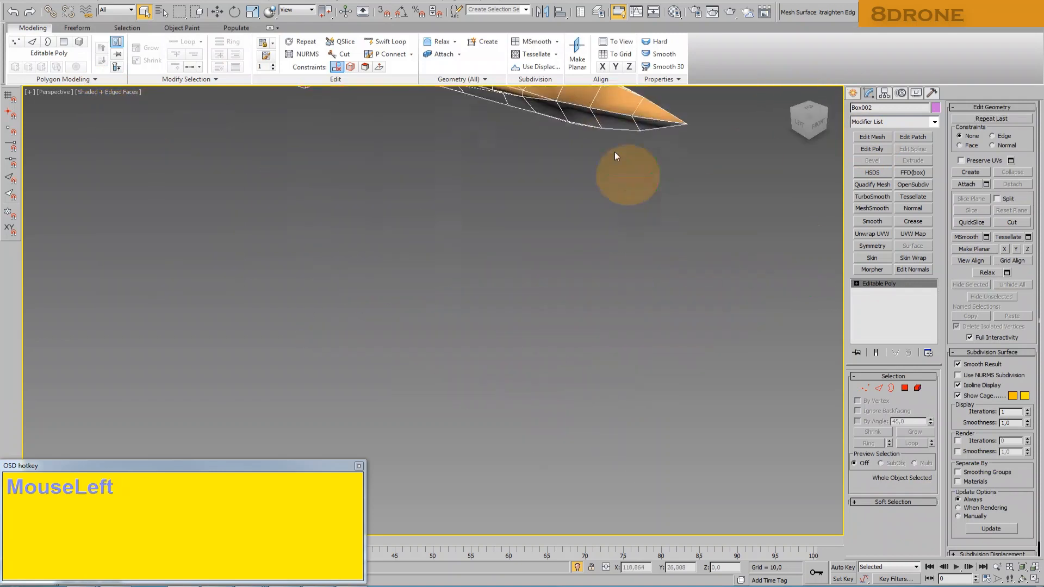
{"action": "middle_click_drag", "start_coordinate": [615, 156], "coordinate": [629, 368], "text": "alt"}
{"action": "left_click", "coordinate": [1022, 579]}
{"action": "left_click_drag", "start_coordinate": [543, 348], "coordinate": [397, 337]}
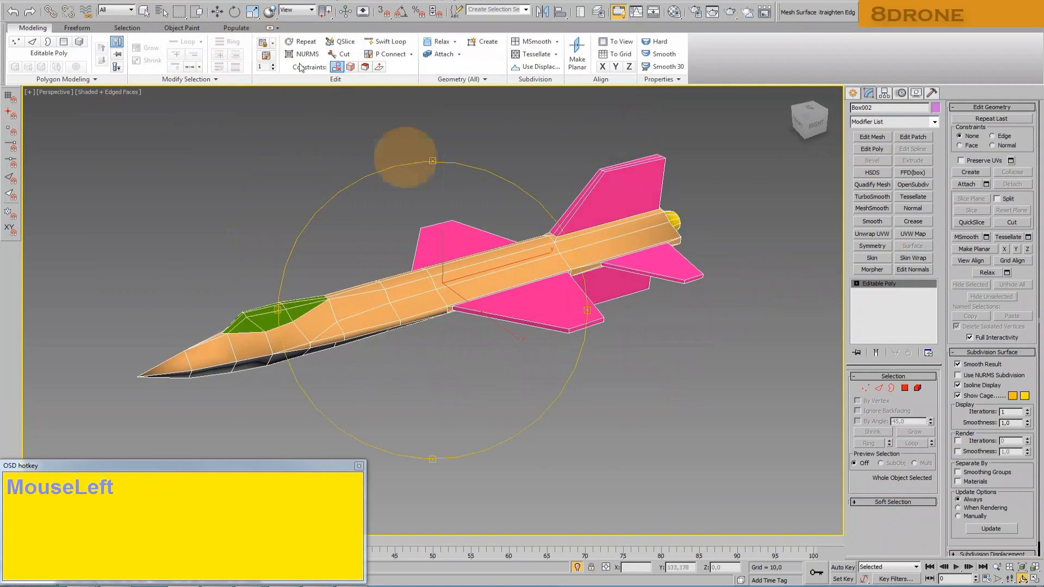
Apply a Smooth modifier with Auto Smooth enabled to the aircraft and deselect it
{"action": "left_click", "coordinate": [873, 222]}
{"action": "key", "text": "Escape"}
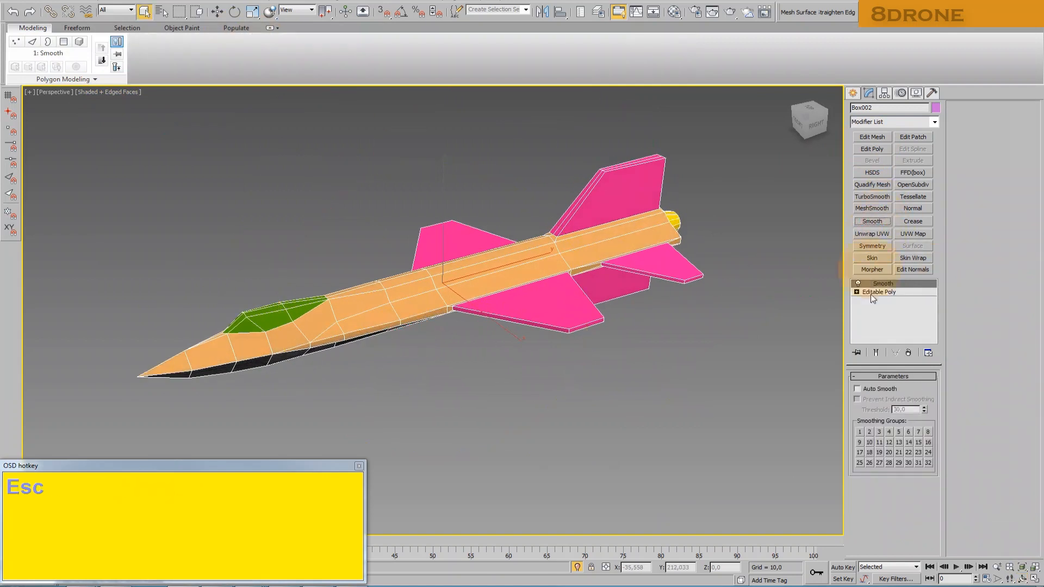
{"action": "left_click", "coordinate": [880, 387]}
{"action": "left_click", "coordinate": [328, 161]}
Hide the edged faces in the shaded view and inspect the smoothed aircraft around the cockpit and nose
{"action": "left_click", "coordinate": [1021, 578]}
{"action": "left_click_drag", "start_coordinate": [429, 256], "coordinate": [421, 292]}
{"action": "key", "text": "F3"}
{"action": "key", "text": "F4"}
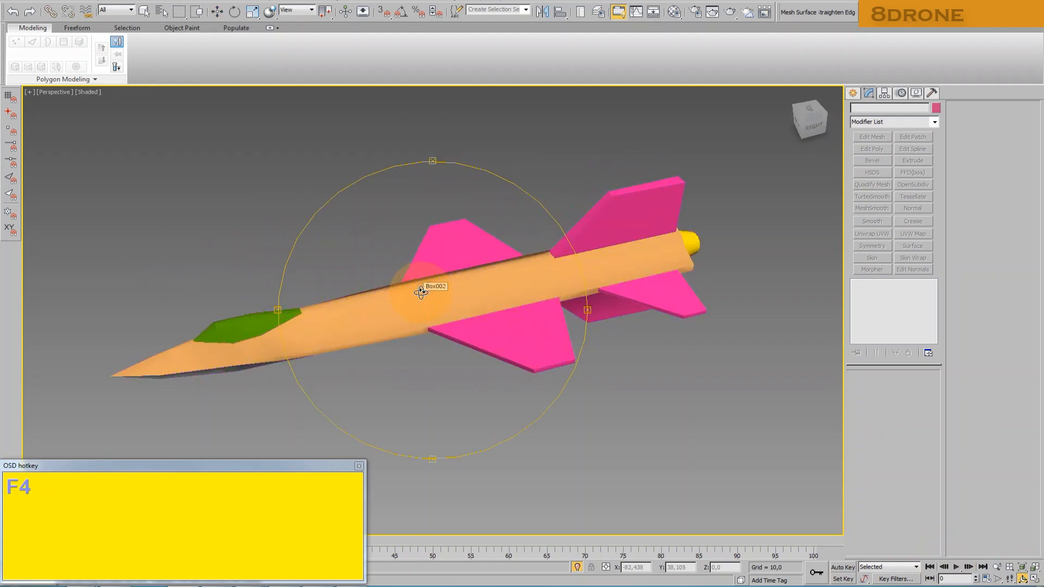
{"action": "middle_click_drag", "start_coordinate": [421, 293], "coordinate": [433, 279]}
{"action": "scroll", "coordinate": [433, 280], "scroll_direction": "up", "scroll_amount": 3}
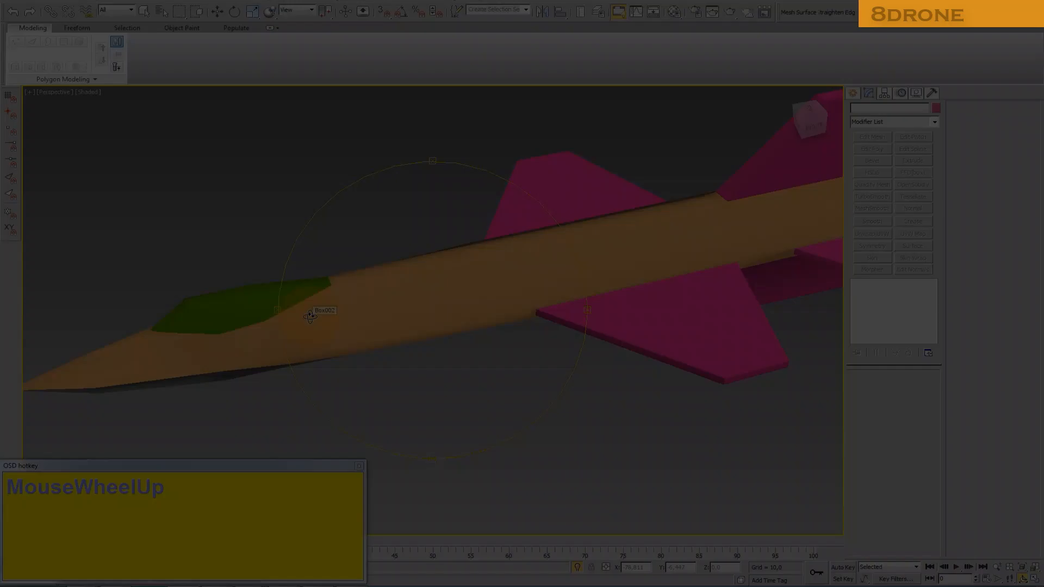